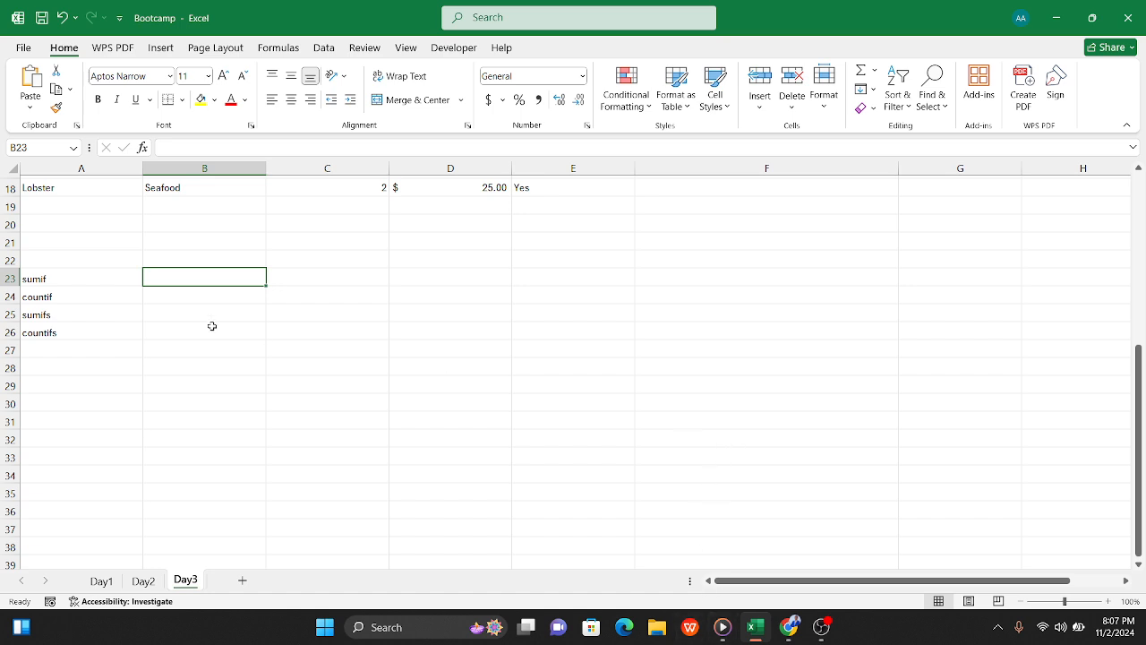
Step: Set the font size of the item table A2:E18 to 12
left_click(155, 256)
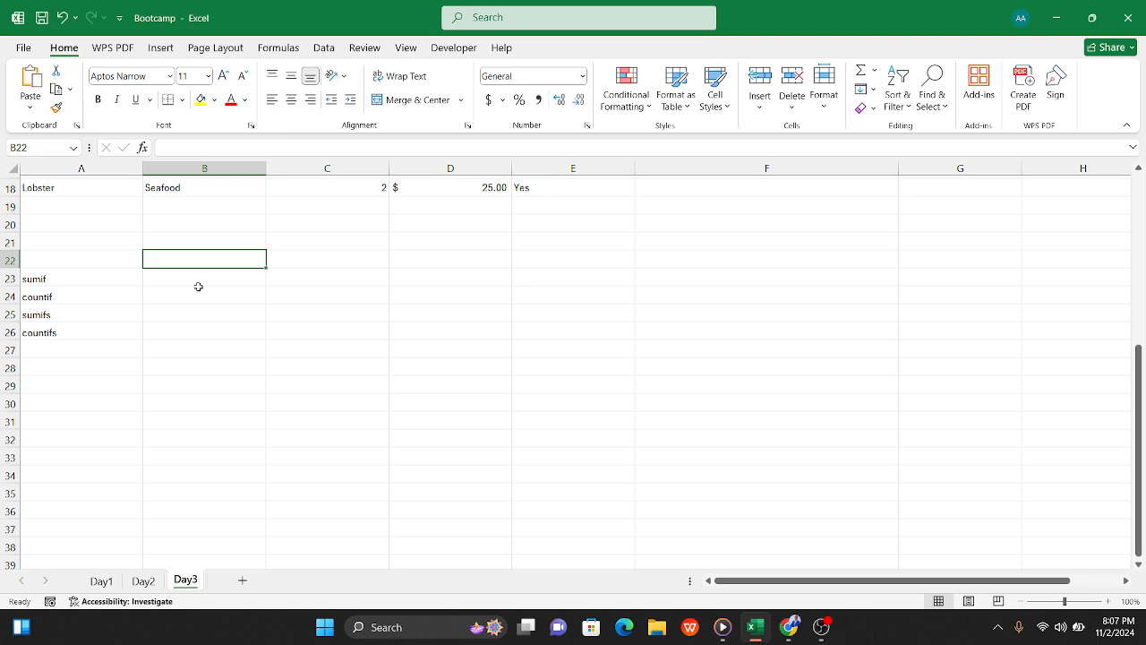
scroll(181, 291, "up", 1)
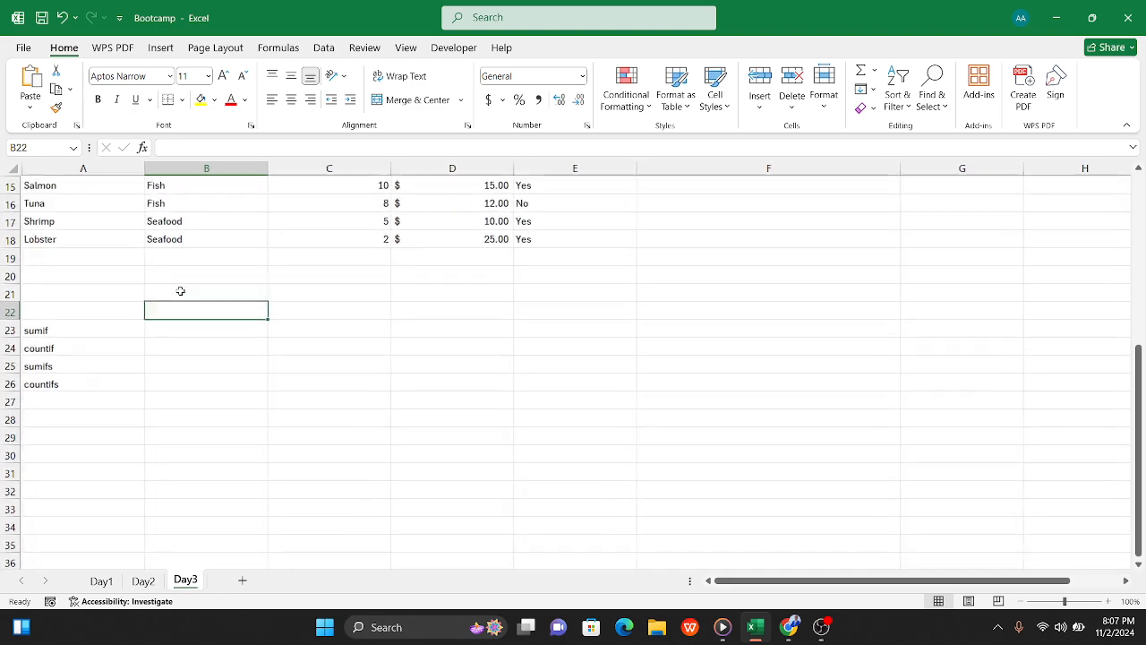
scroll(180, 291, "up", 5)
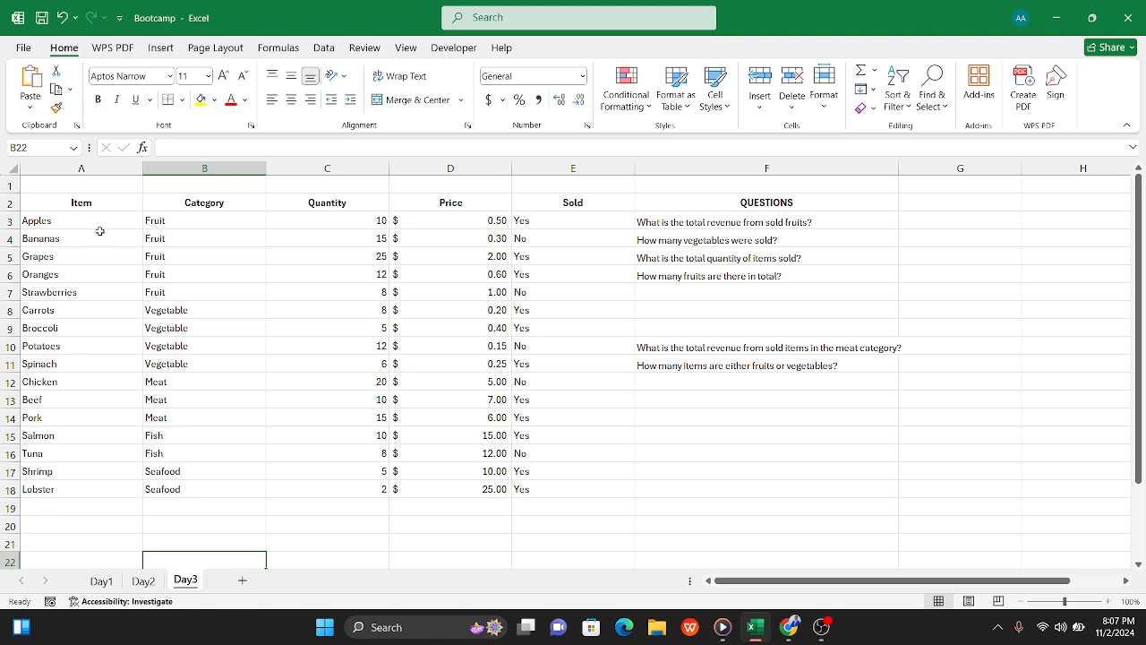
left_click_drag(47, 202, 527, 491)
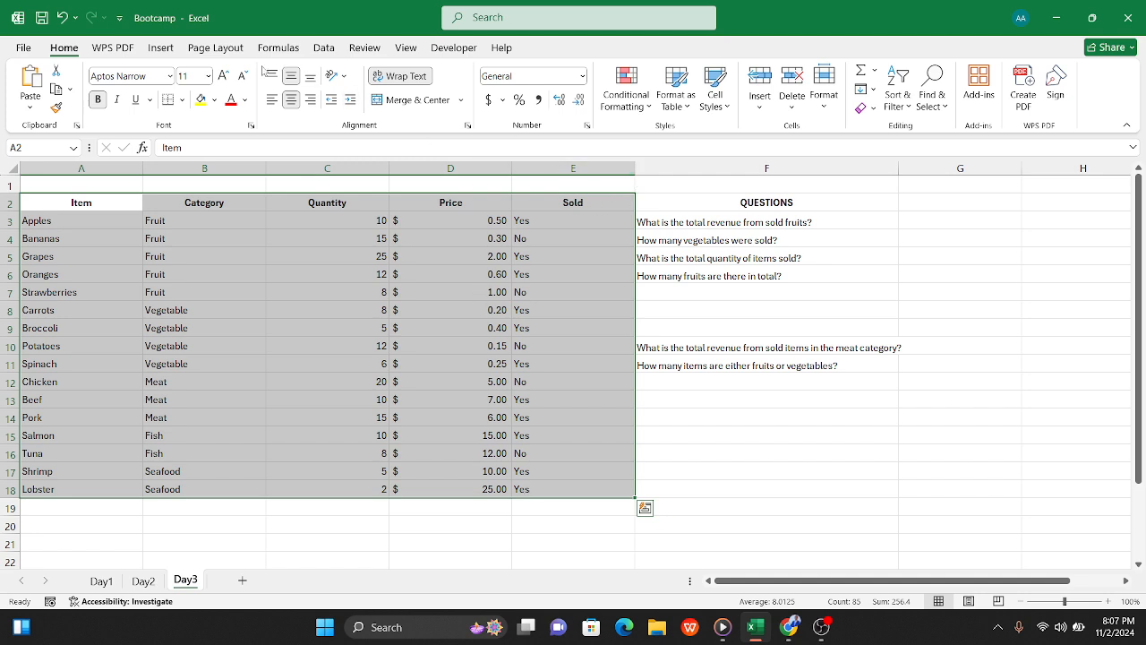
left_click(208, 76)
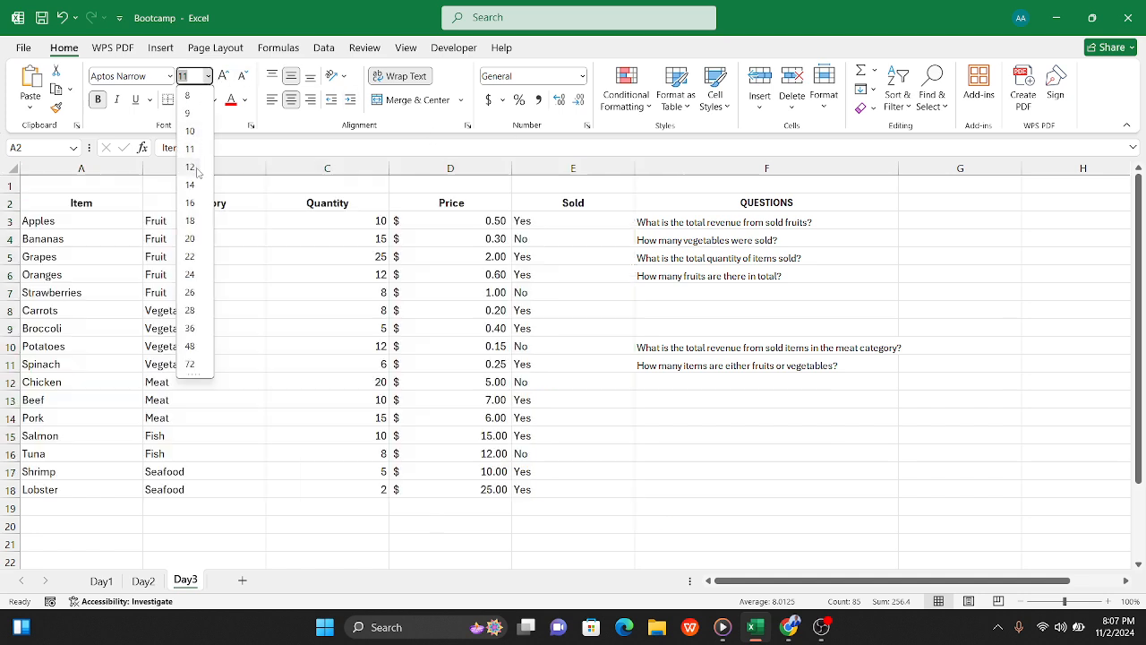
left_click(190, 167)
left_click(658, 414)
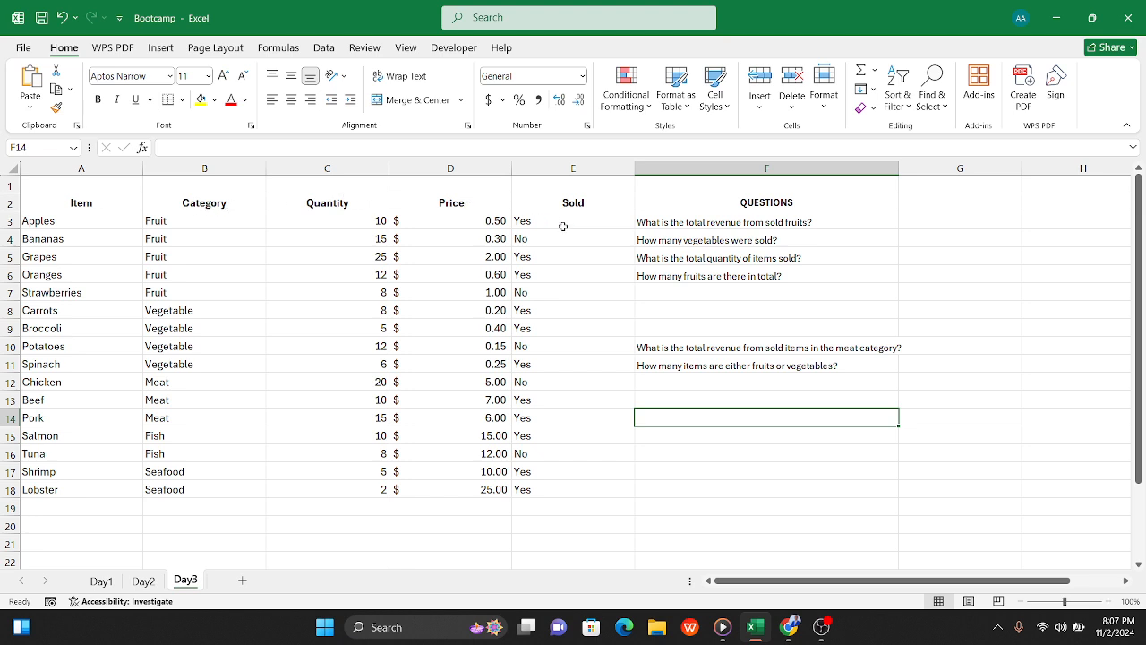
Step: Middle-align the contents of the Sold column (column E) vertically
left_click(542, 203)
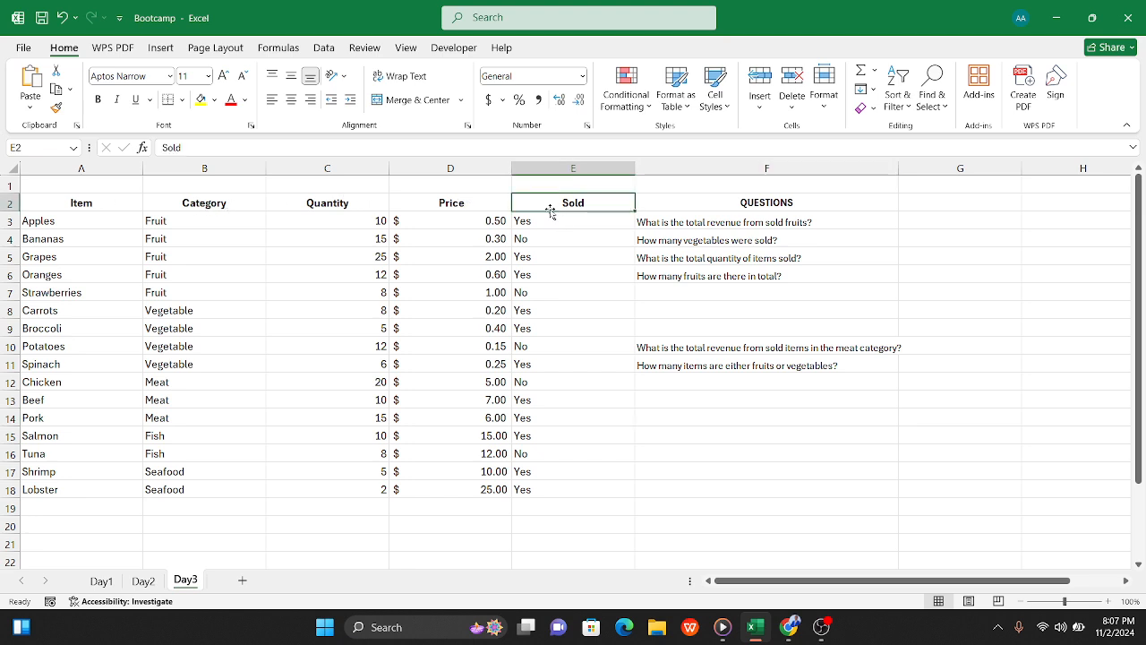
left_click(554, 168)
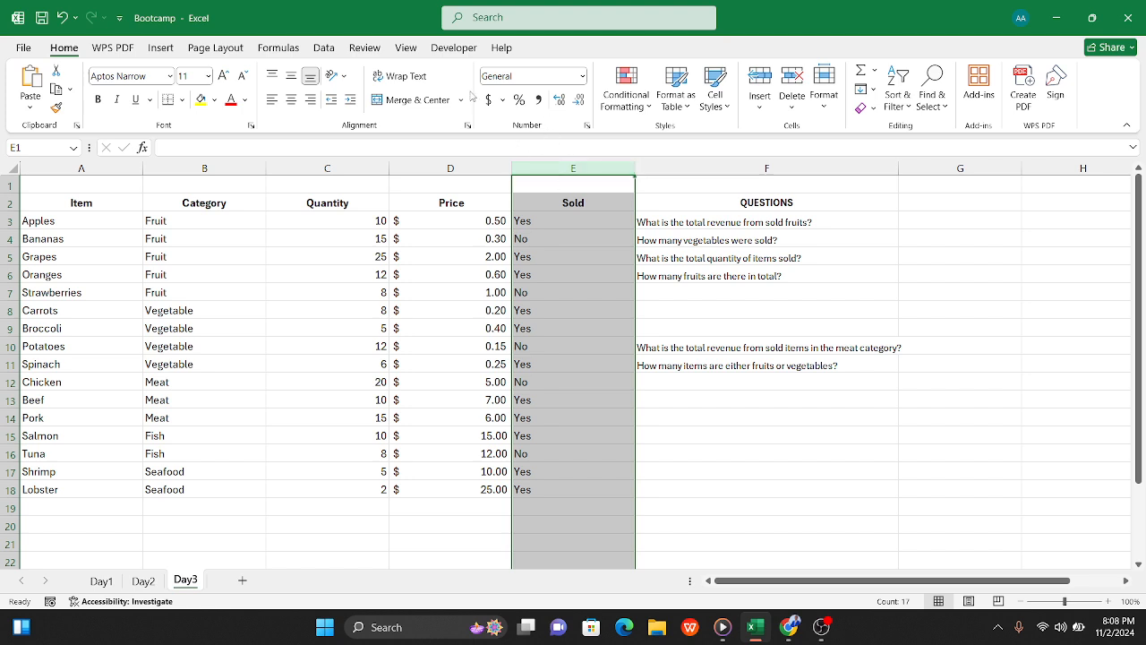
left_click(292, 77)
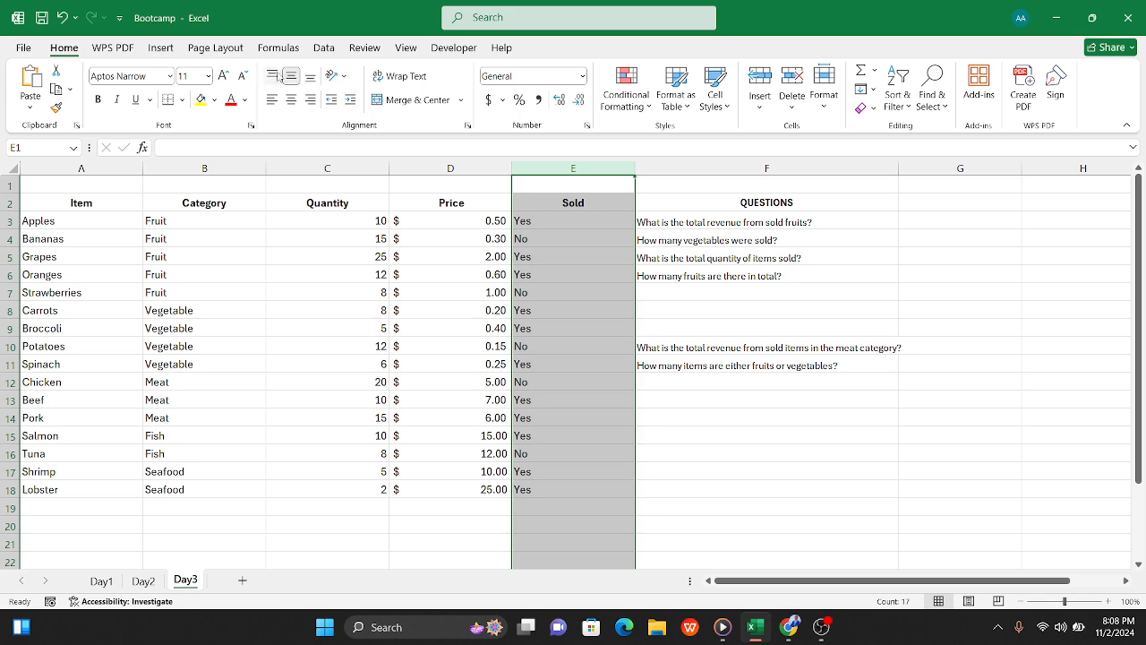
left_click(534, 222)
left_click(532, 242)
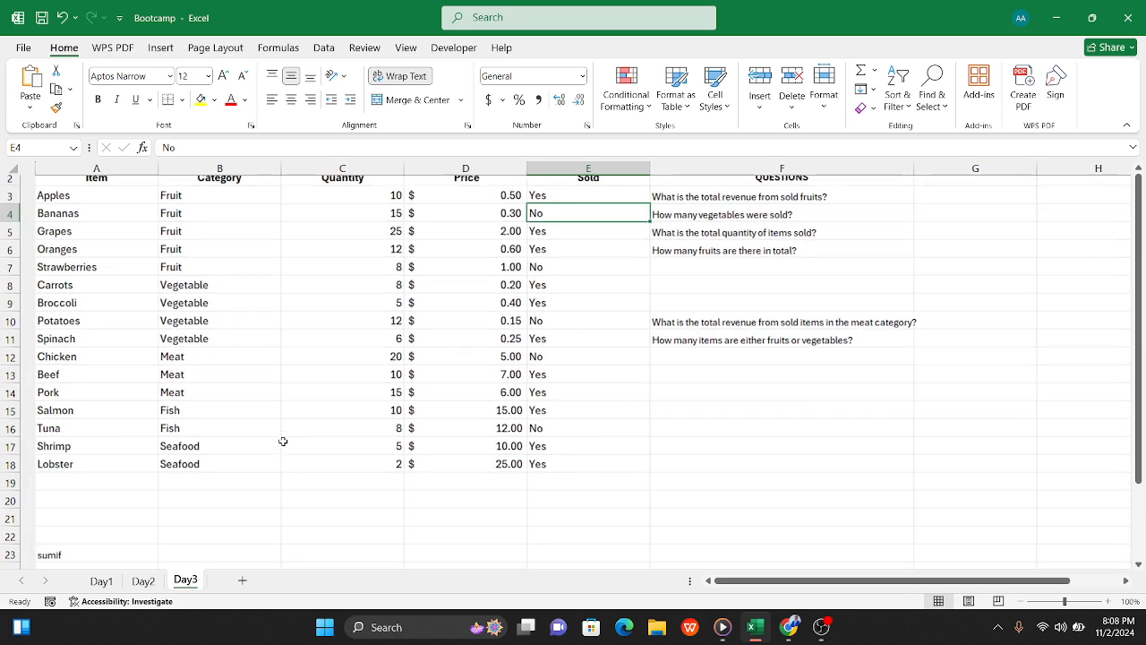
scroll(282, 442, "down", 1)
scroll(283, 442, "down", 1)
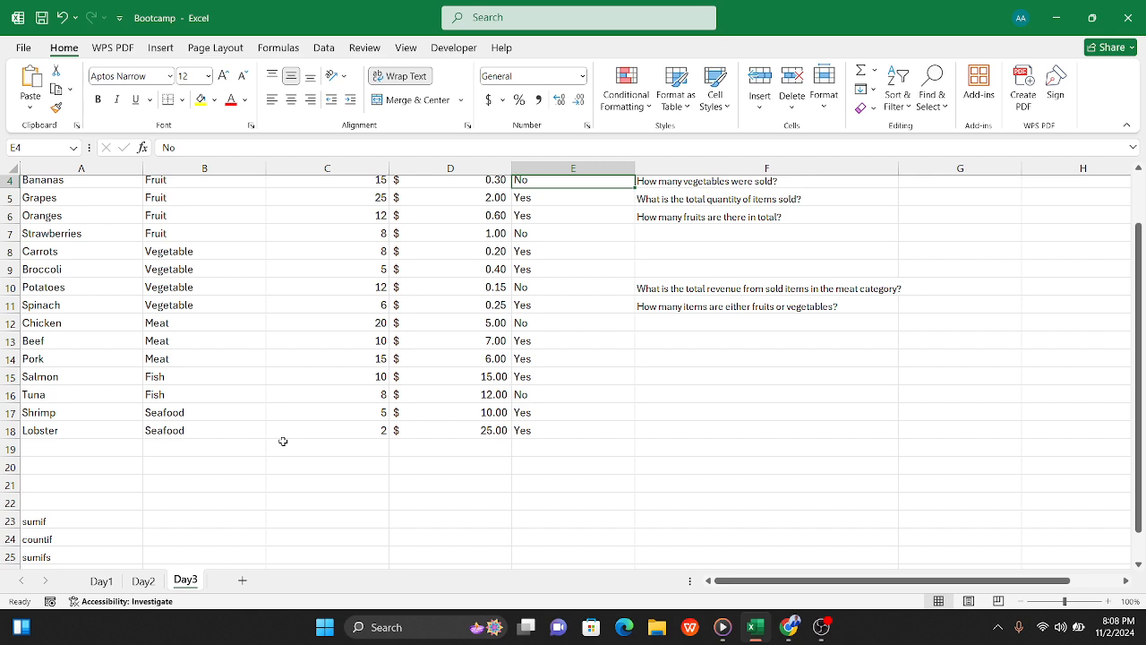
left_click(207, 520)
type("=")
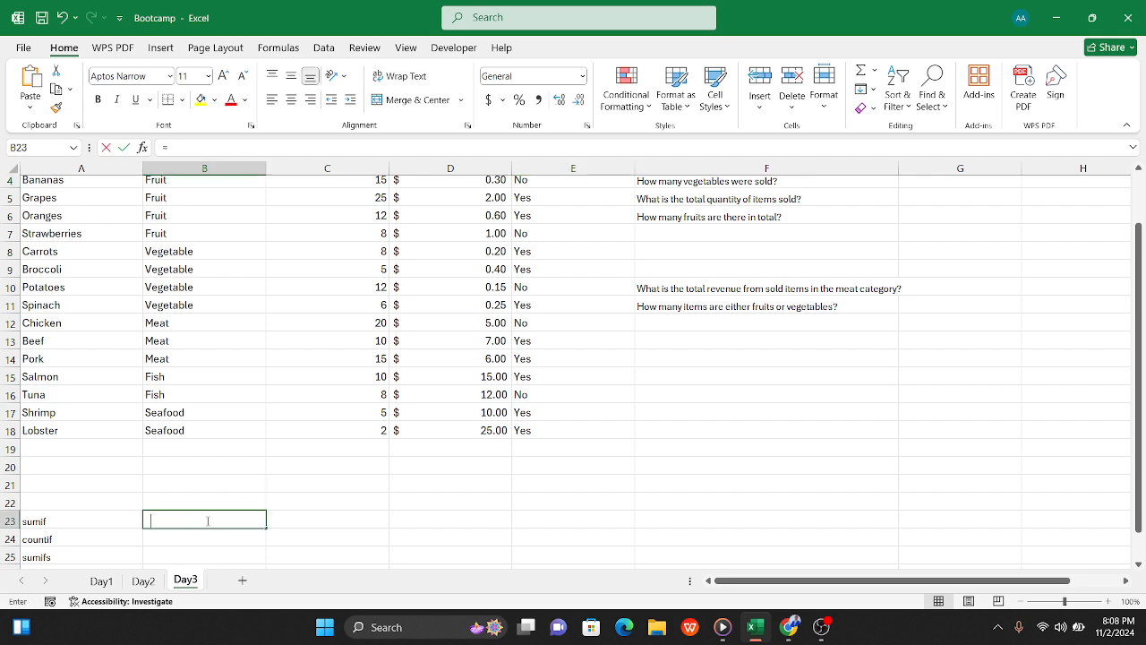
type("sumif(")
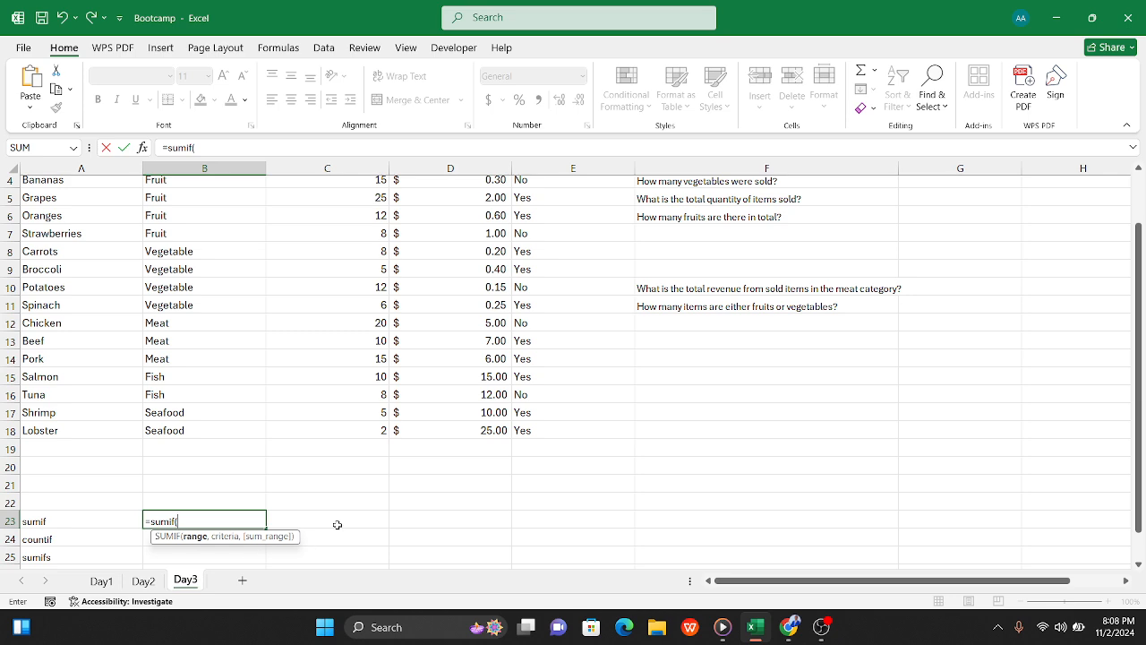
scroll(743, 307, "up", 1)
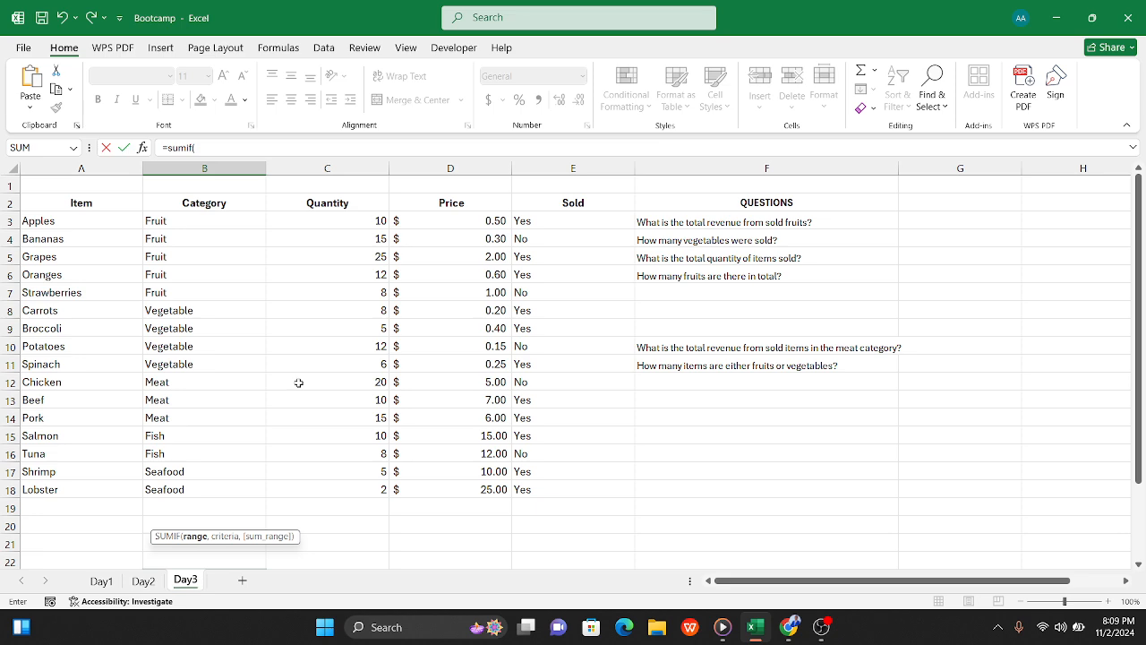
left_click(931, 222)
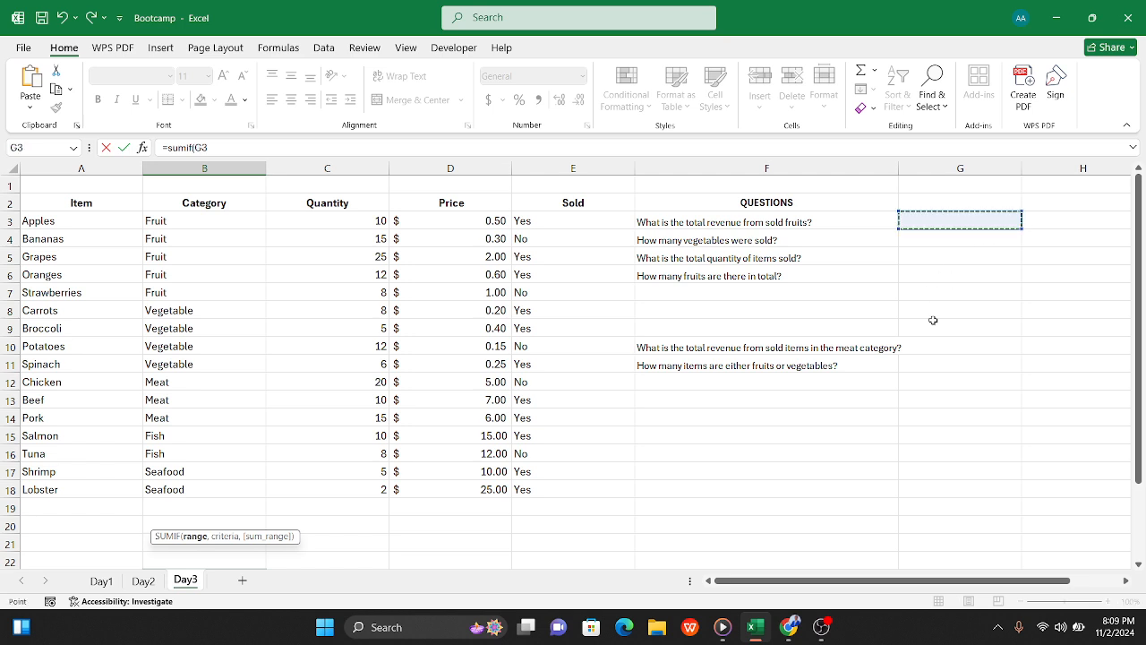
key("BackSpace")
key("BackSpace")
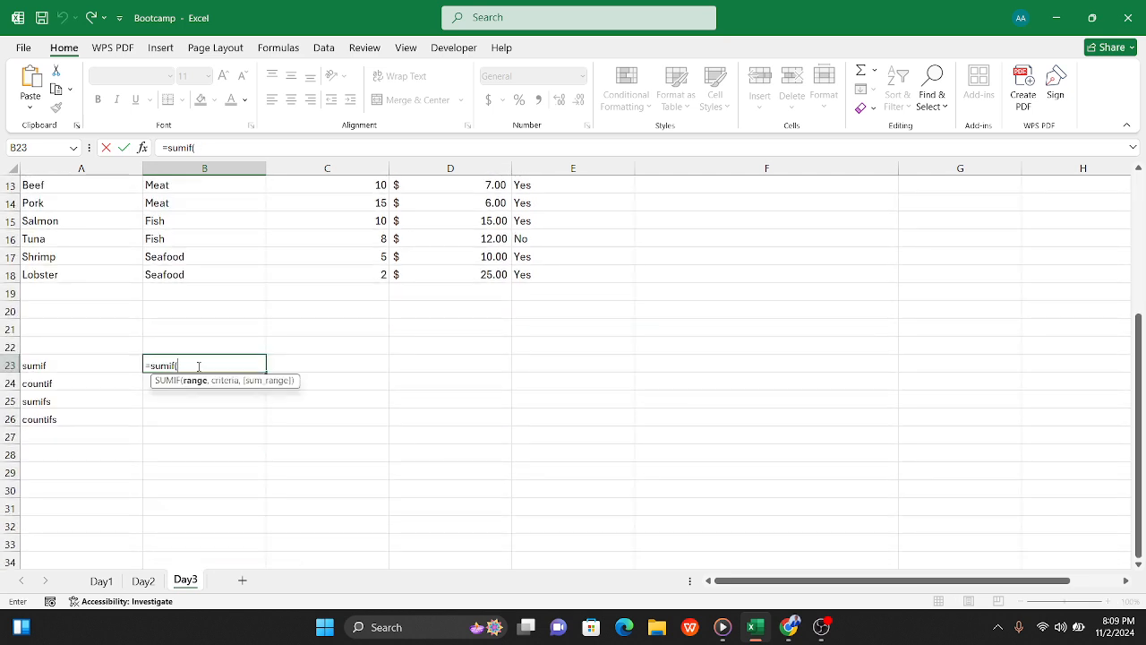
left_click_drag(200, 366, 120, 368)
key("BackSpace")
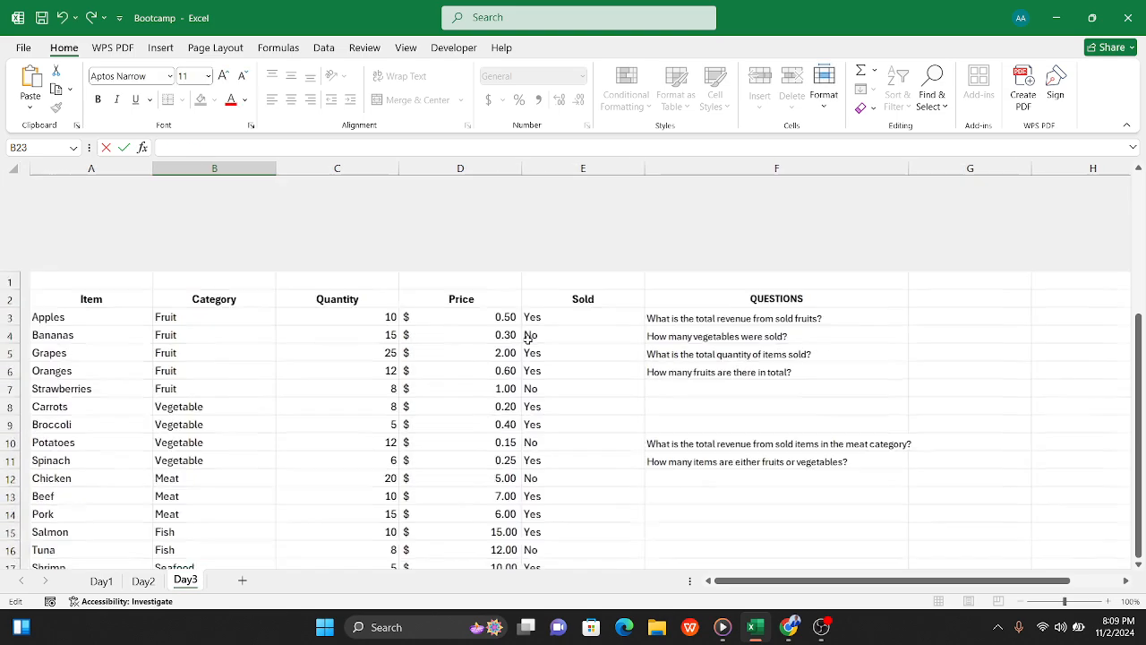
scroll(523, 332, "up", 4)
left_click(914, 219)
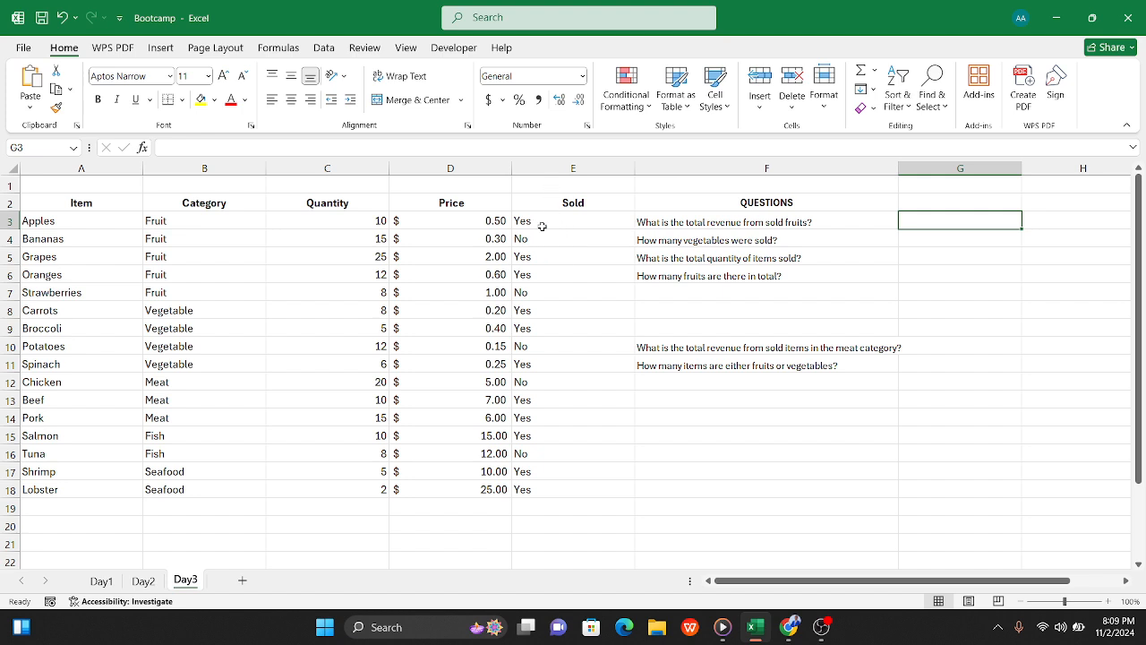
Step: Examine the Sold column's Yes/No entries alongside the question about total revenue from sold fruits
left_click(562, 205)
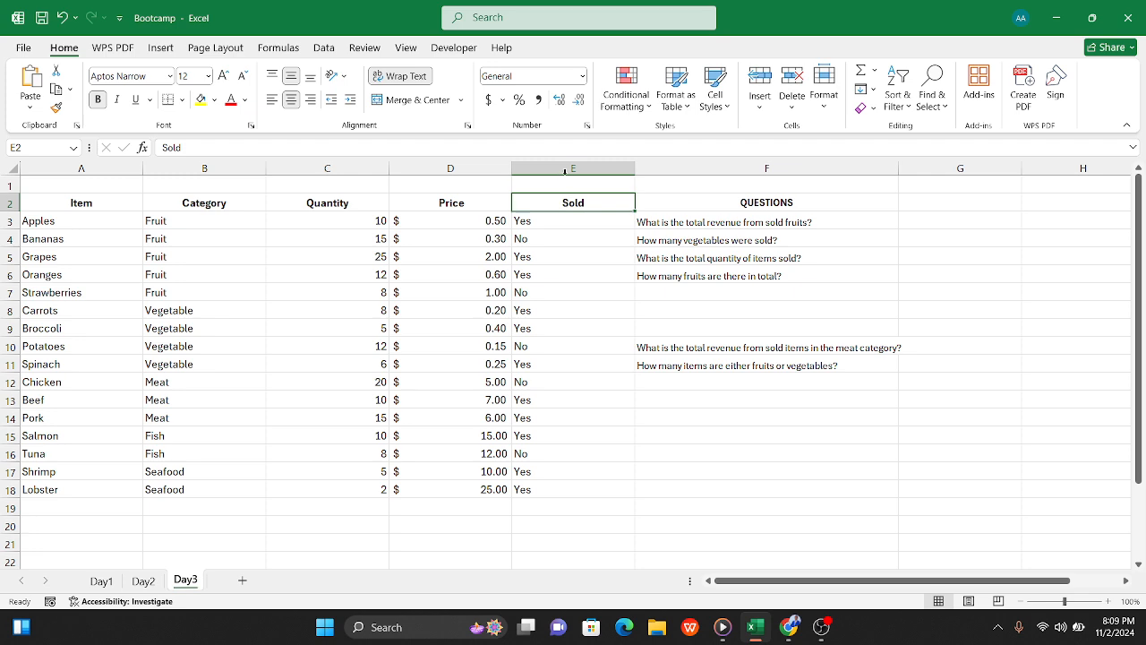
left_click(565, 167)
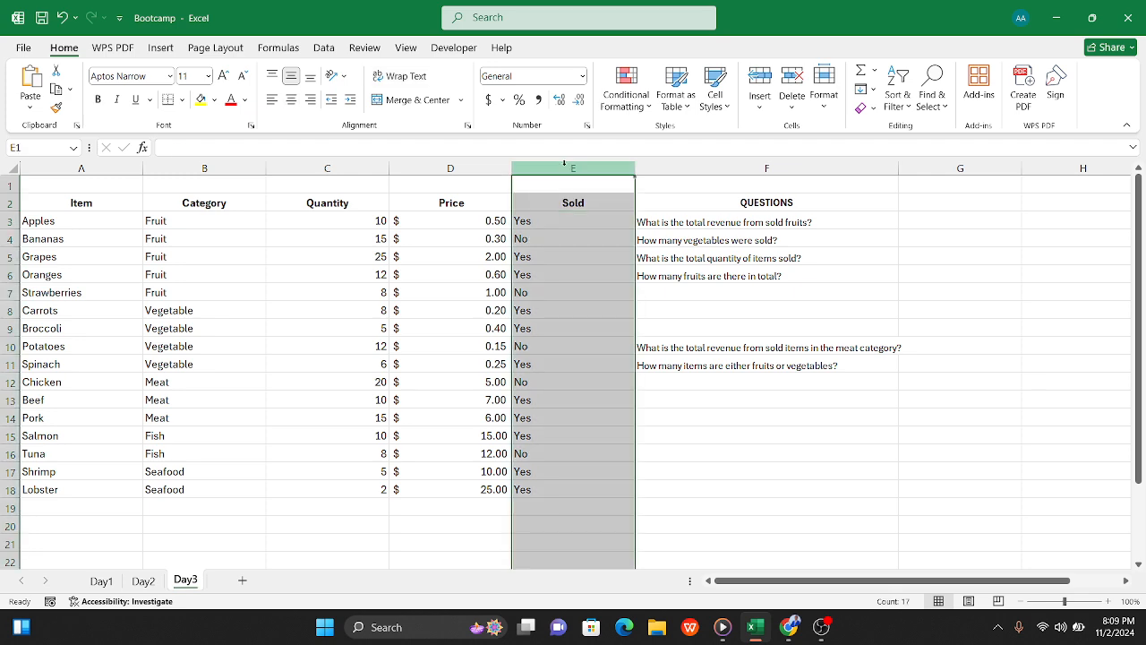
left_click(565, 247)
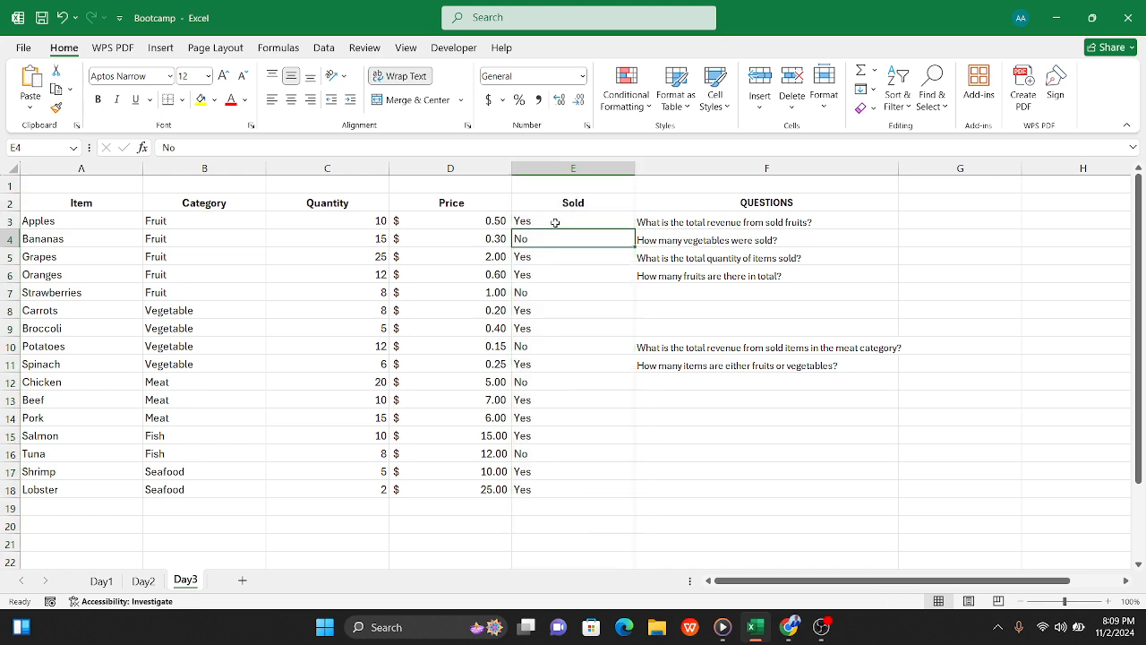
left_click(673, 223)
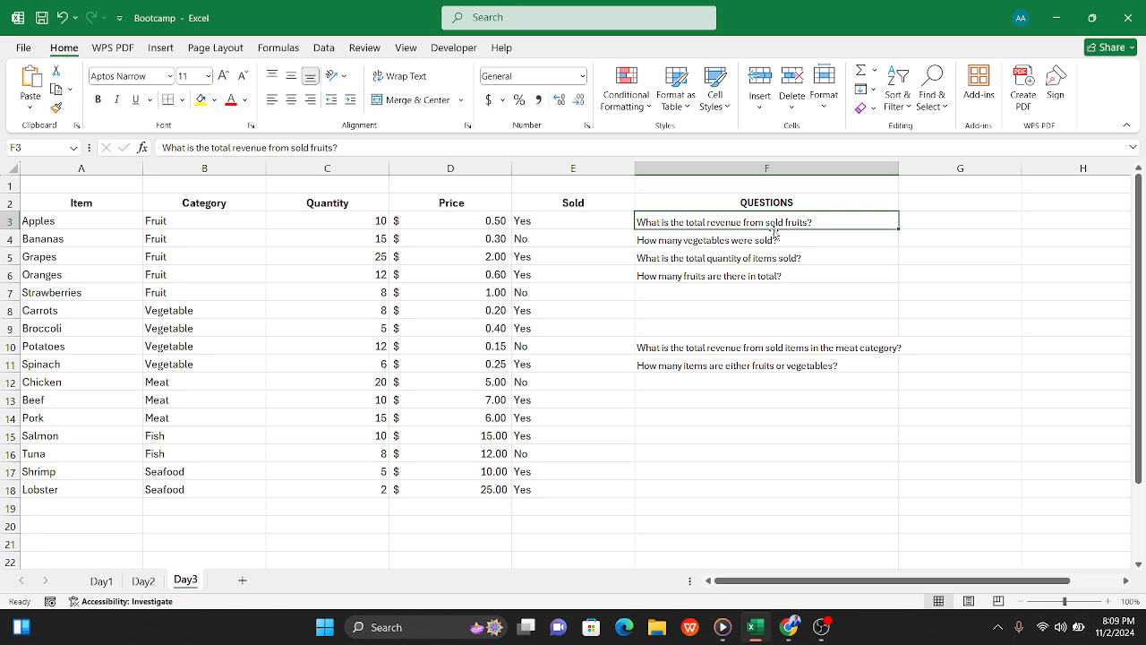
left_click(599, 169)
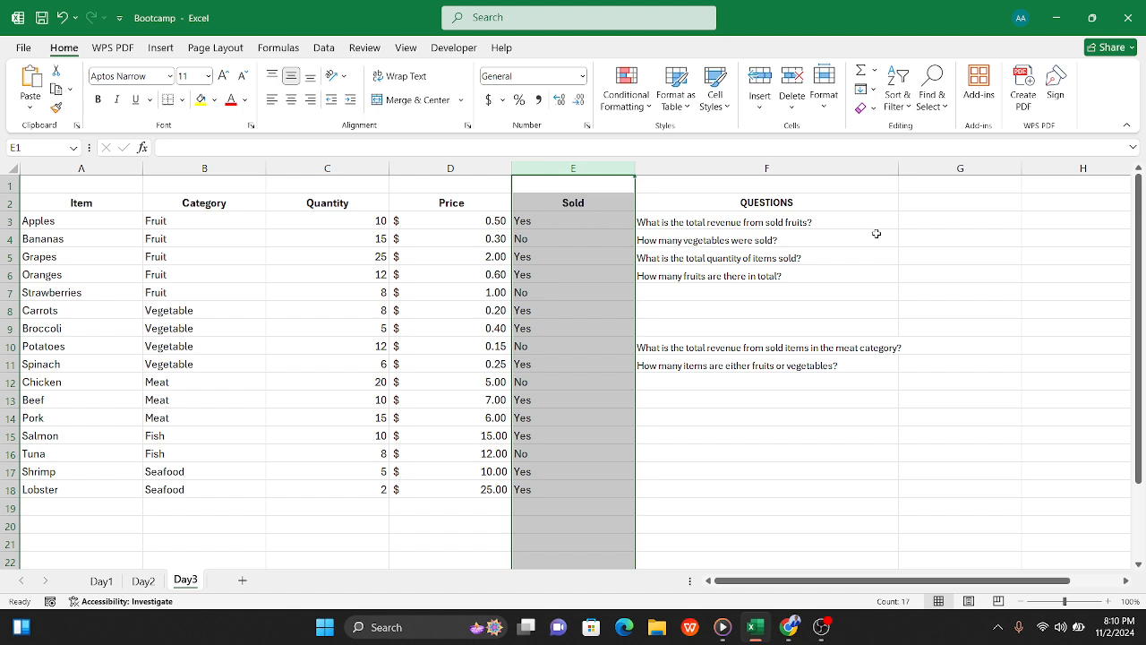
Step: Enter =SUMIF(E3:E18,"Yes",D3:D18) in G3 to total the prices of the sold items
left_click(920, 230)
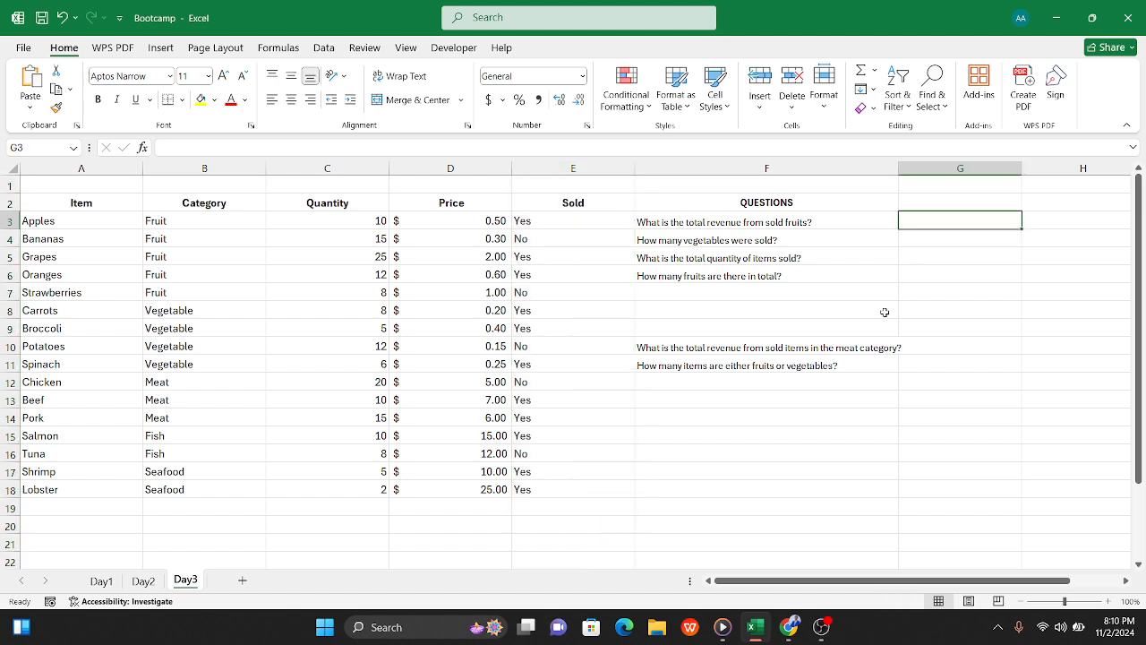
type("=su")
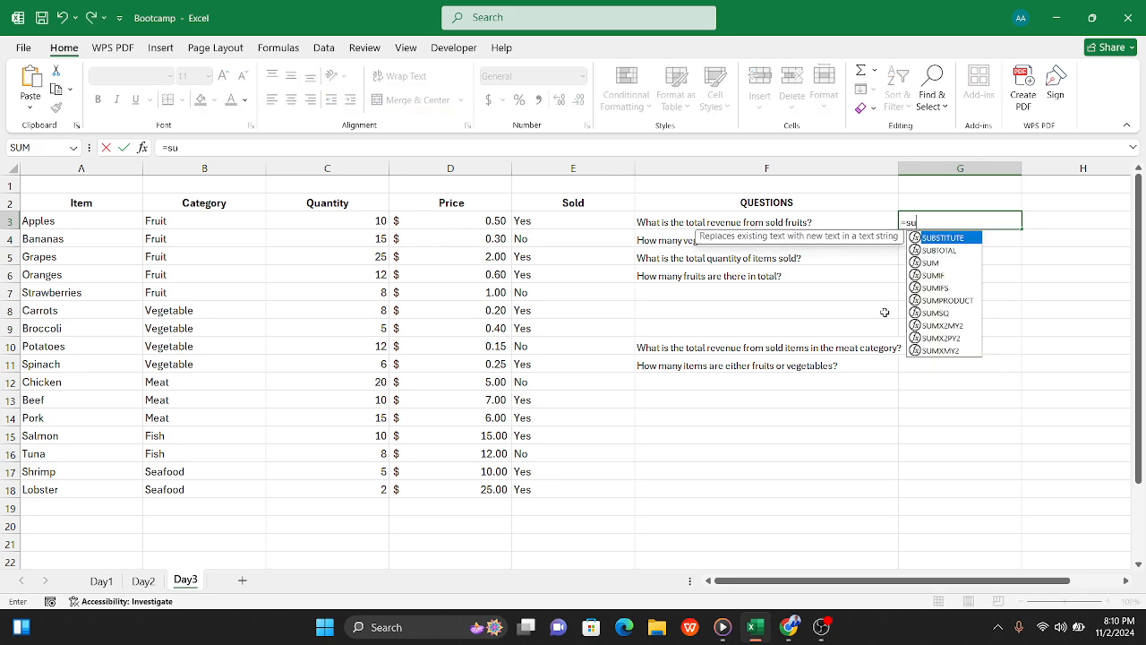
type("mif")
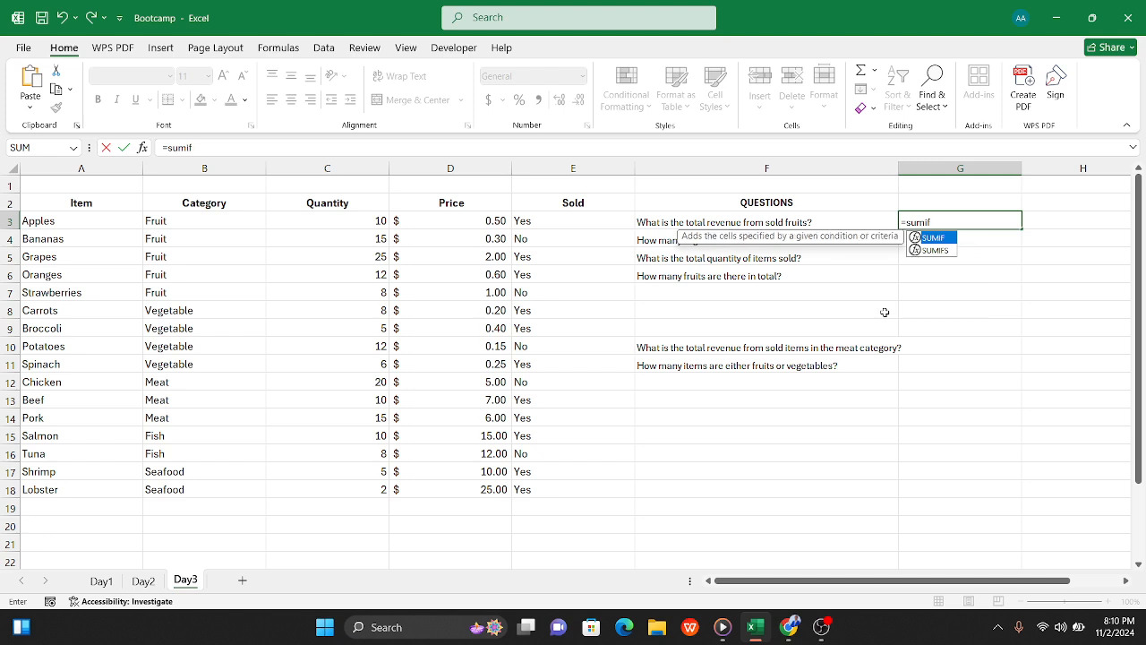
key("Escape")
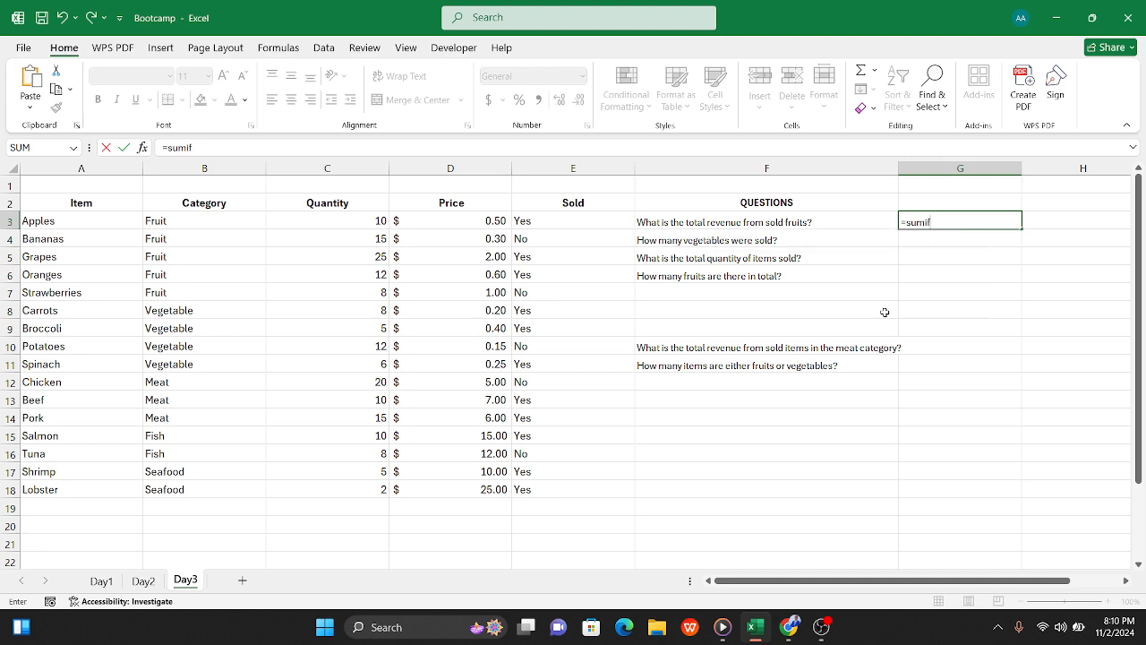
type("(")
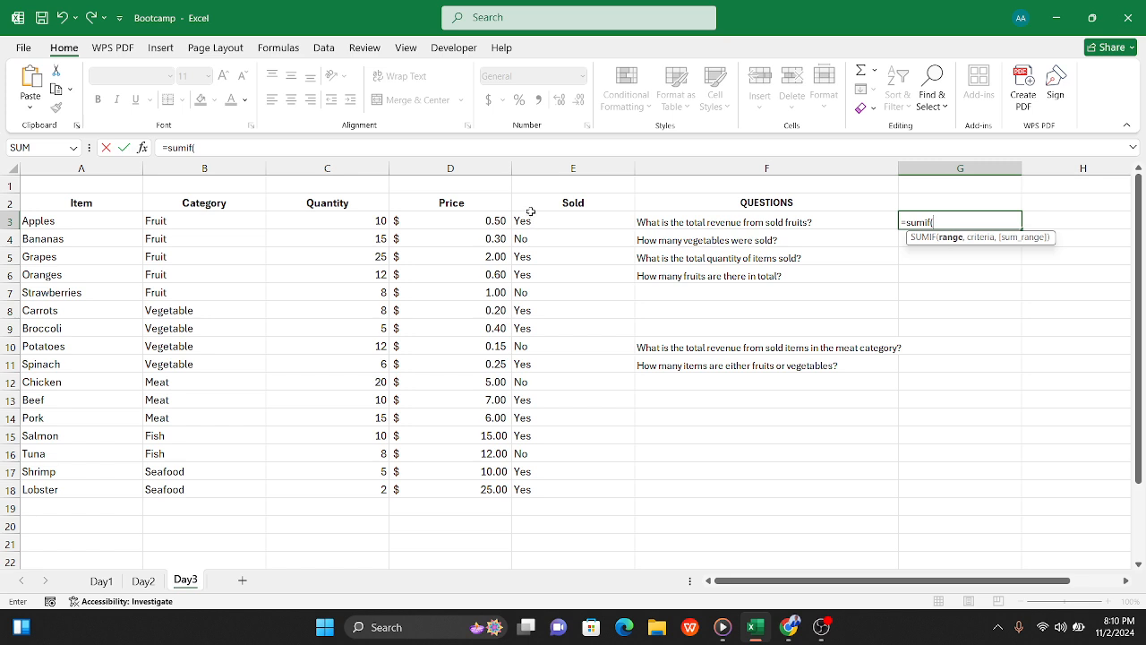
left_click_drag(533, 220, 534, 491)
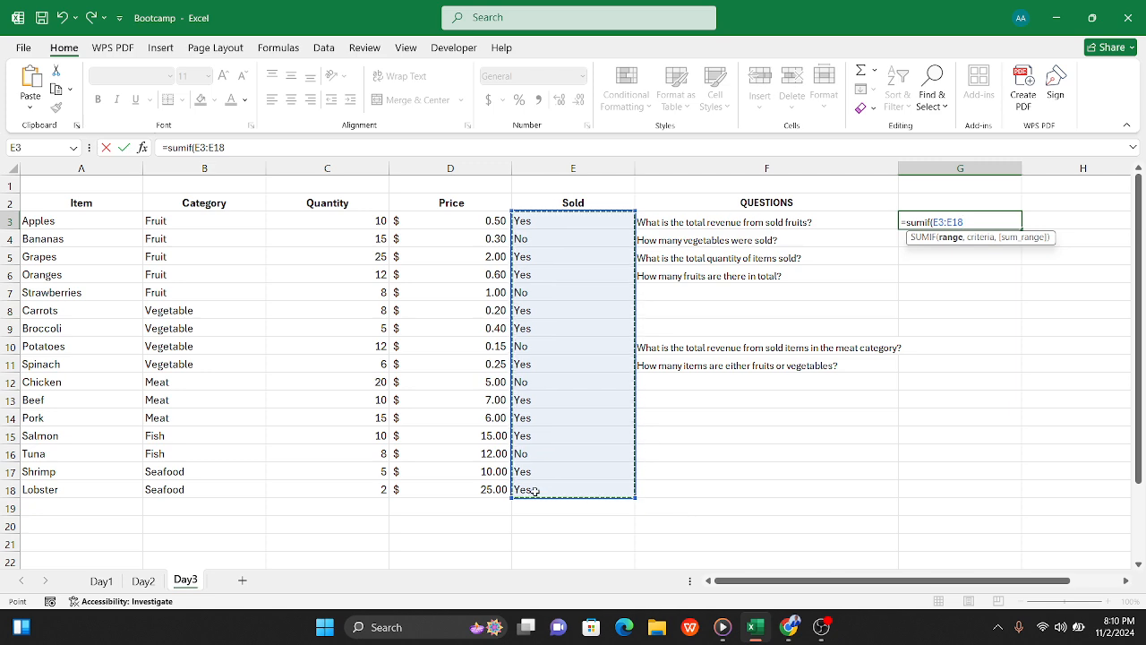
type(",")
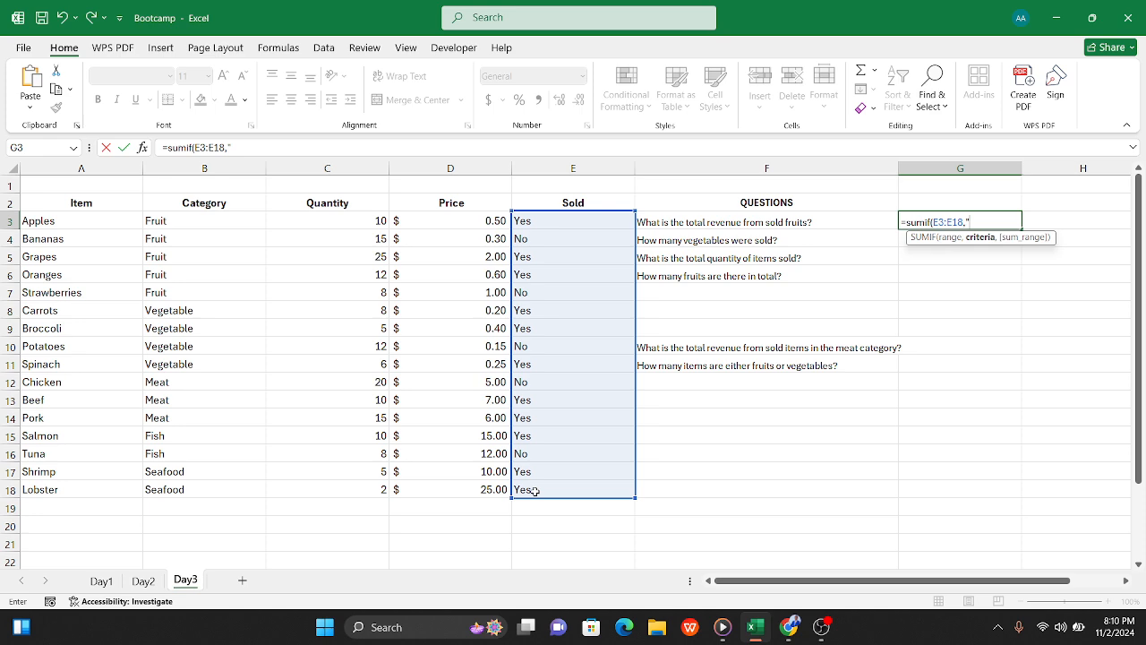
type("Yes\",")
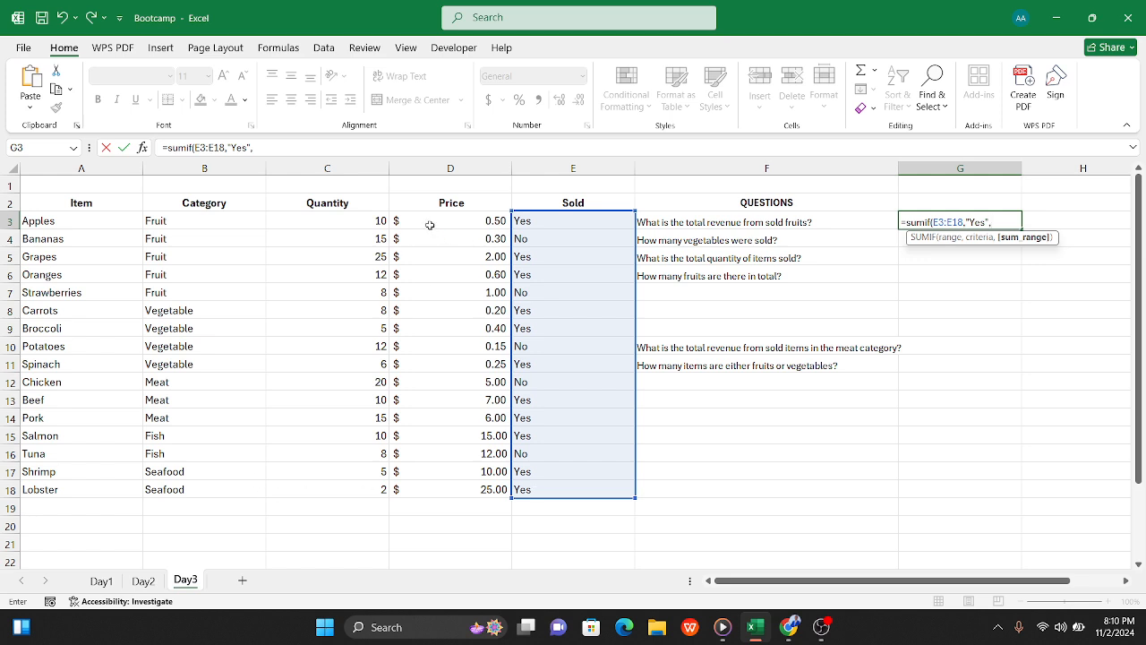
left_click_drag(428, 219, 451, 491)
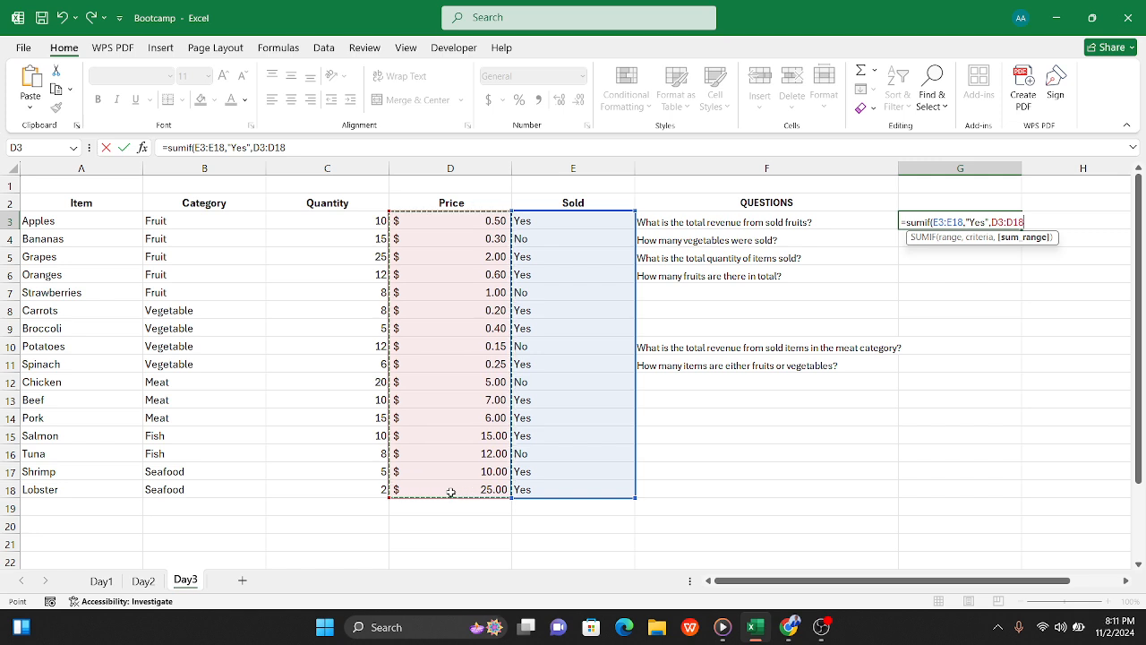
type(")")
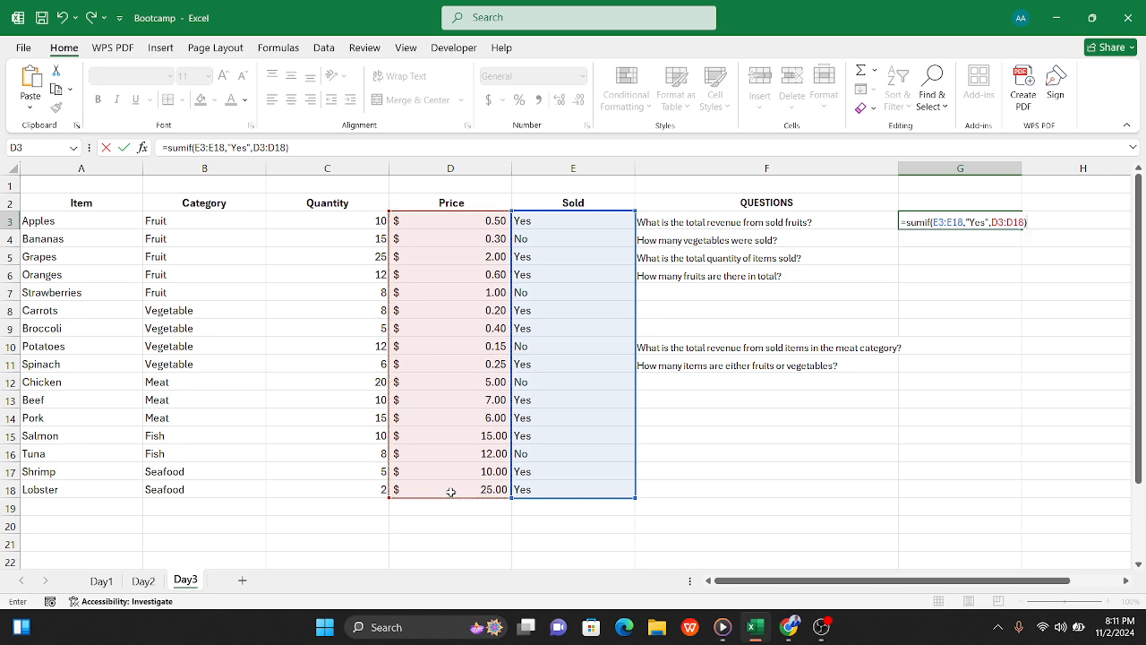
key("Tab")
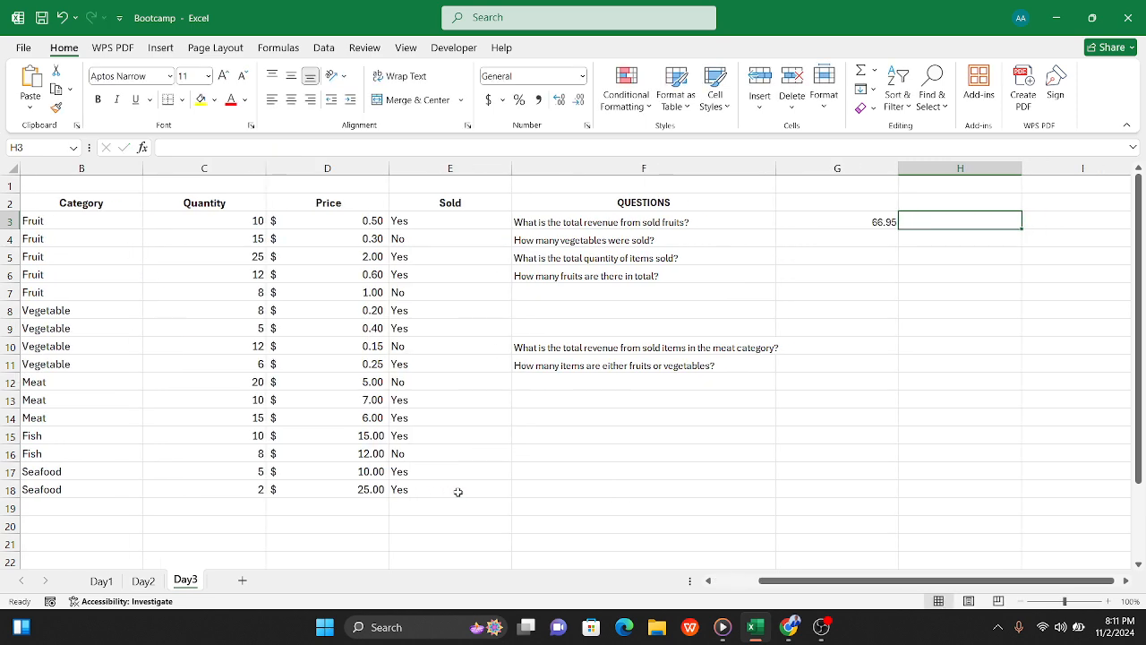
Step: Apply the dollar Accounting number format to the sold revenue total in G3
left_click(829, 230)
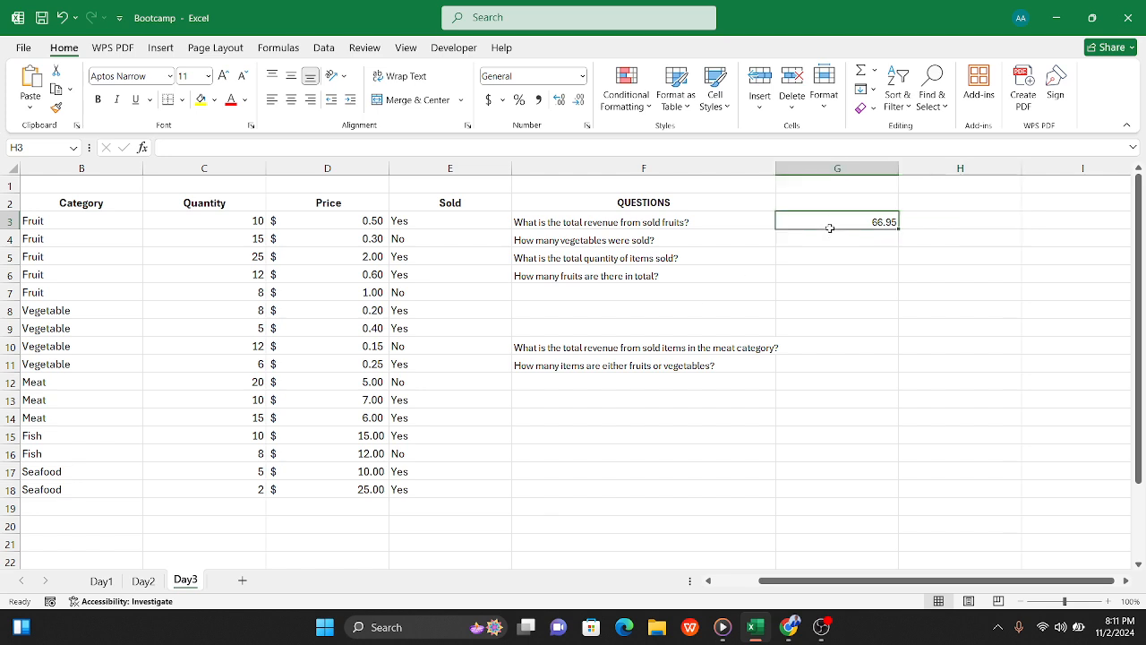
left_click(489, 100)
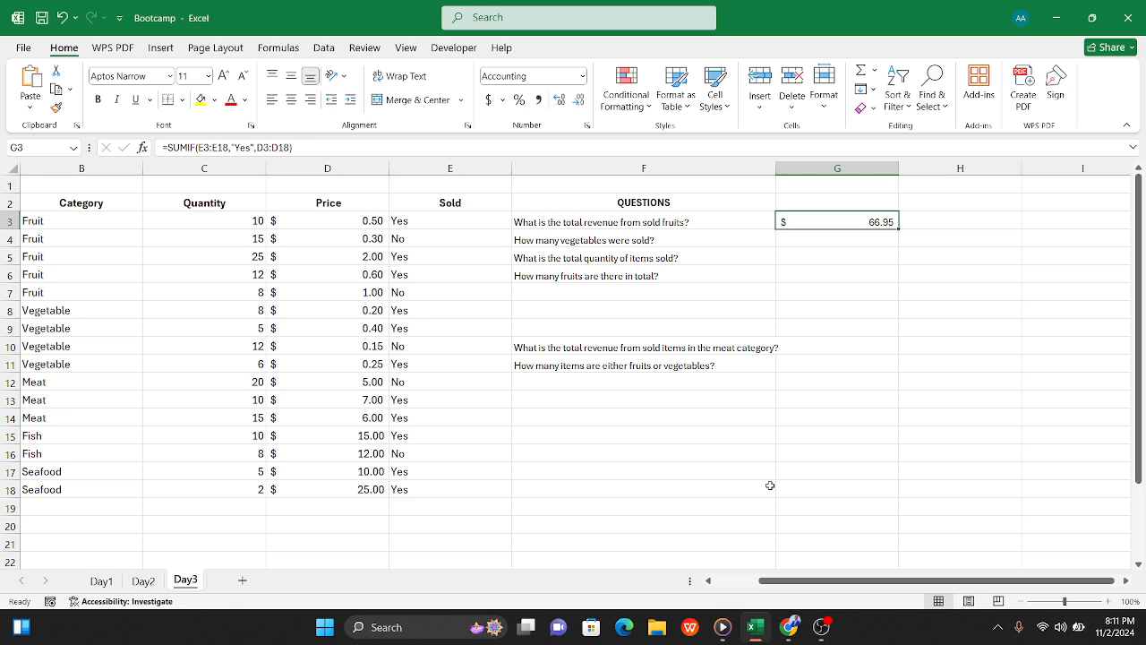
Step: Enter =SUM(D3:D18) in D20 to total all the prices
scroll(614, 463, "left", 2)
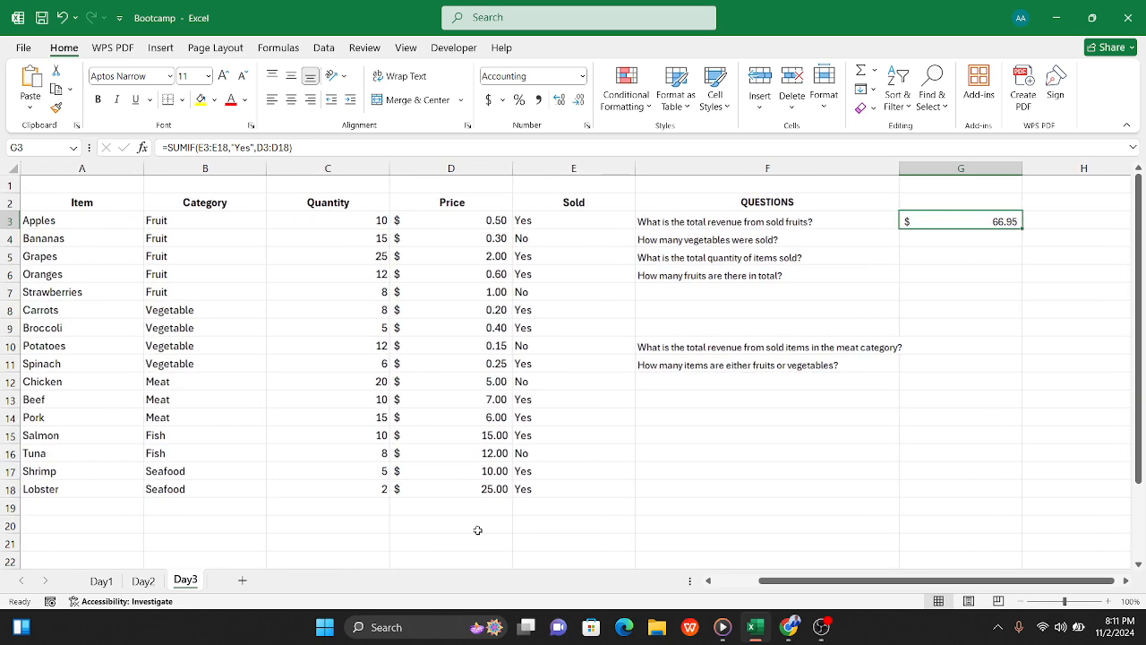
left_click(438, 524)
type("=")
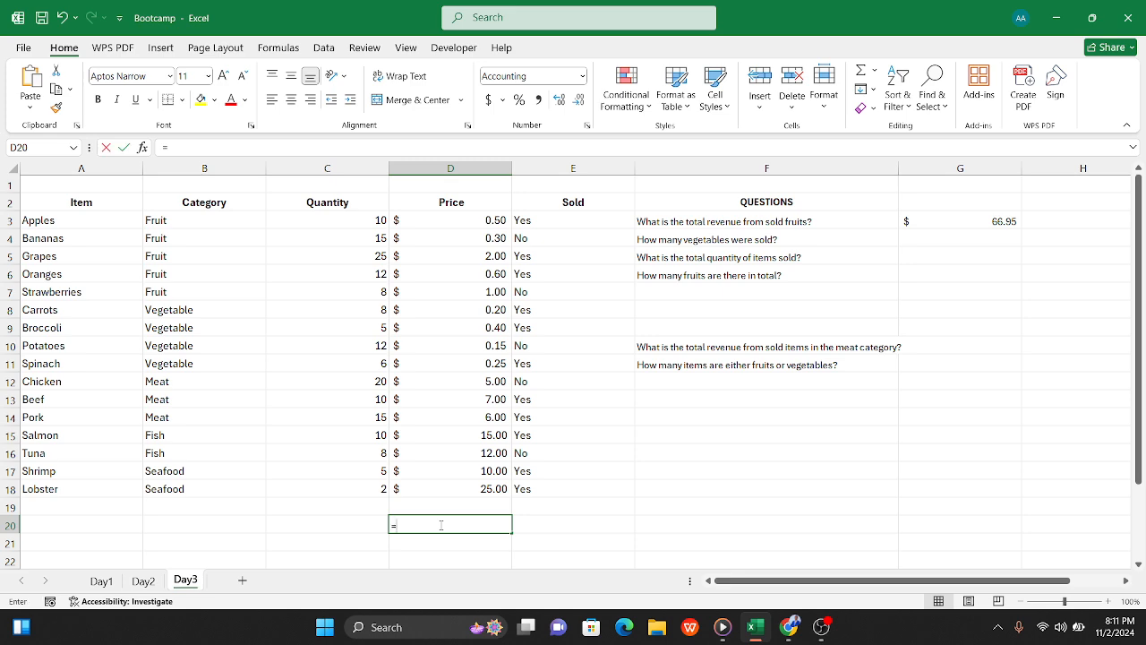
type("sum(")
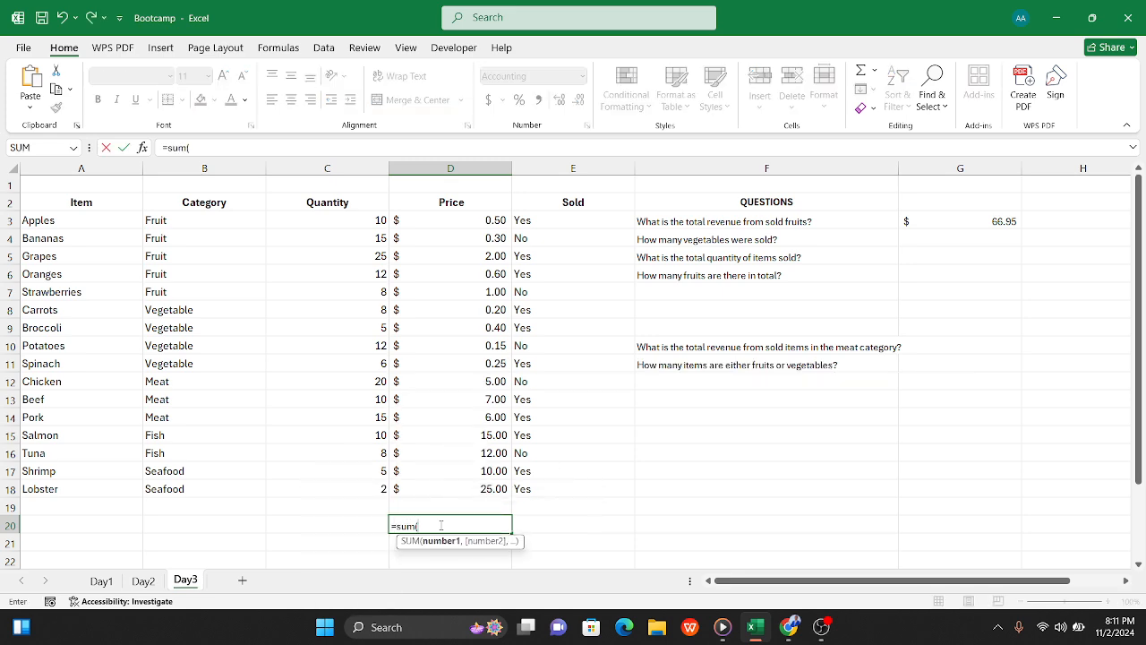
left_click_drag(443, 225, 453, 484)
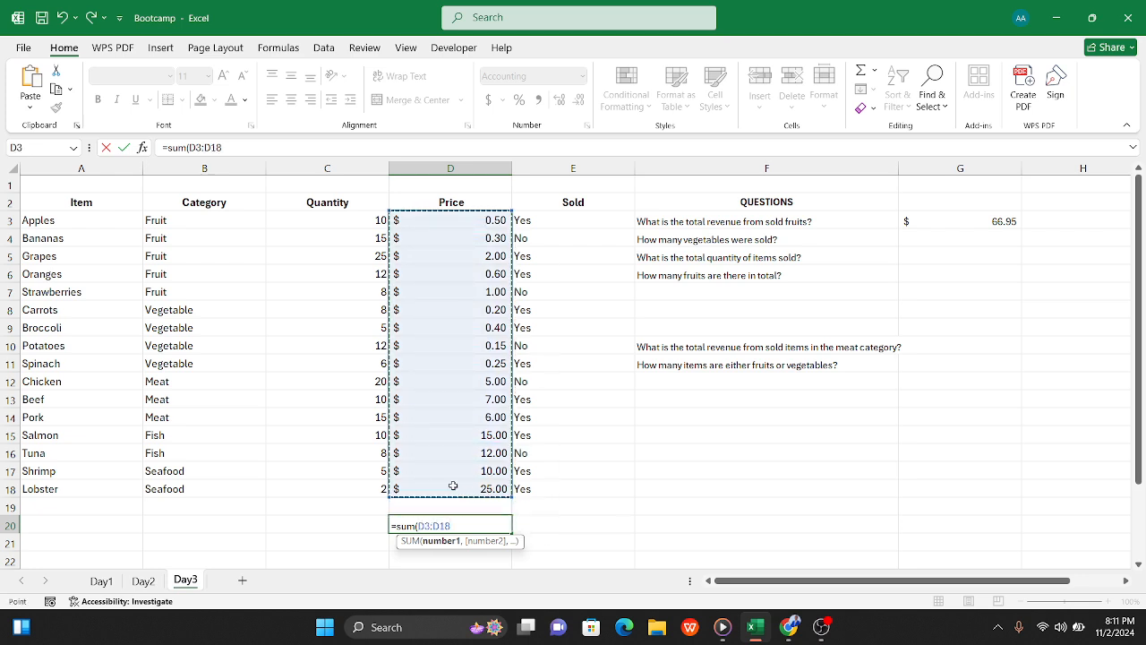
type(")")
key("Tab")
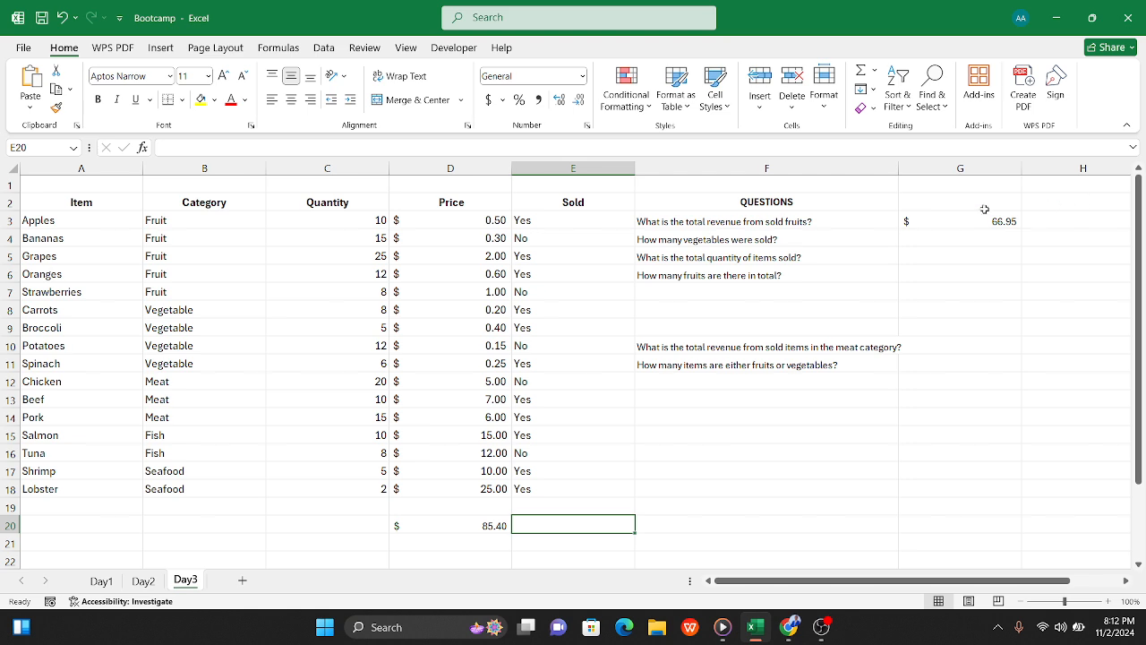
left_click(920, 237)
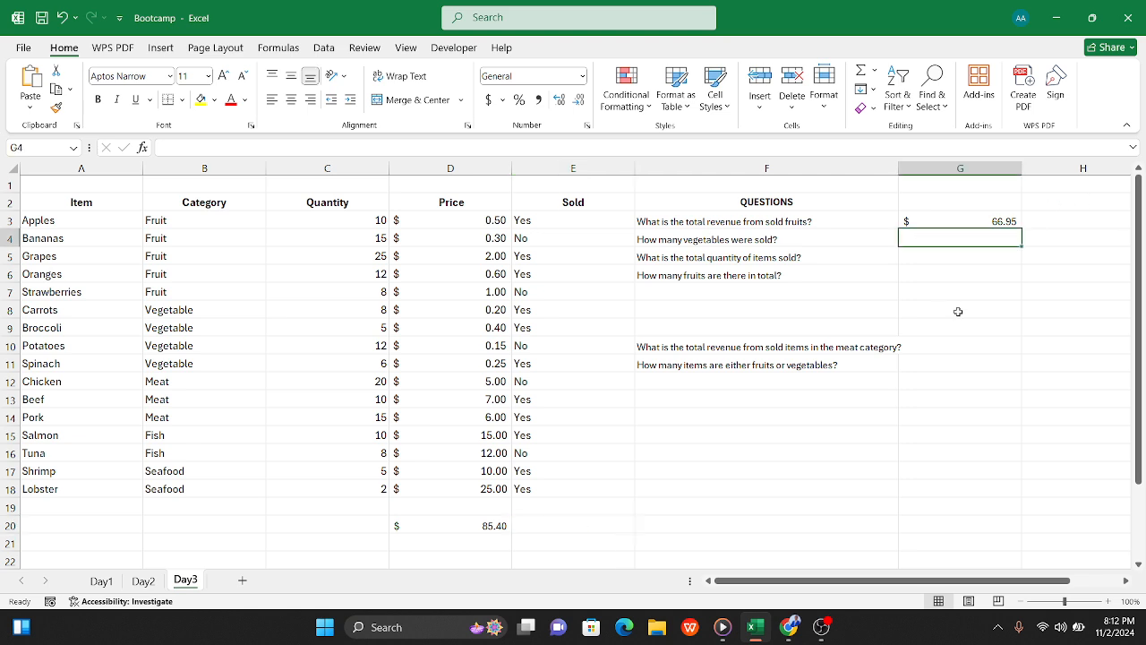
type("=")
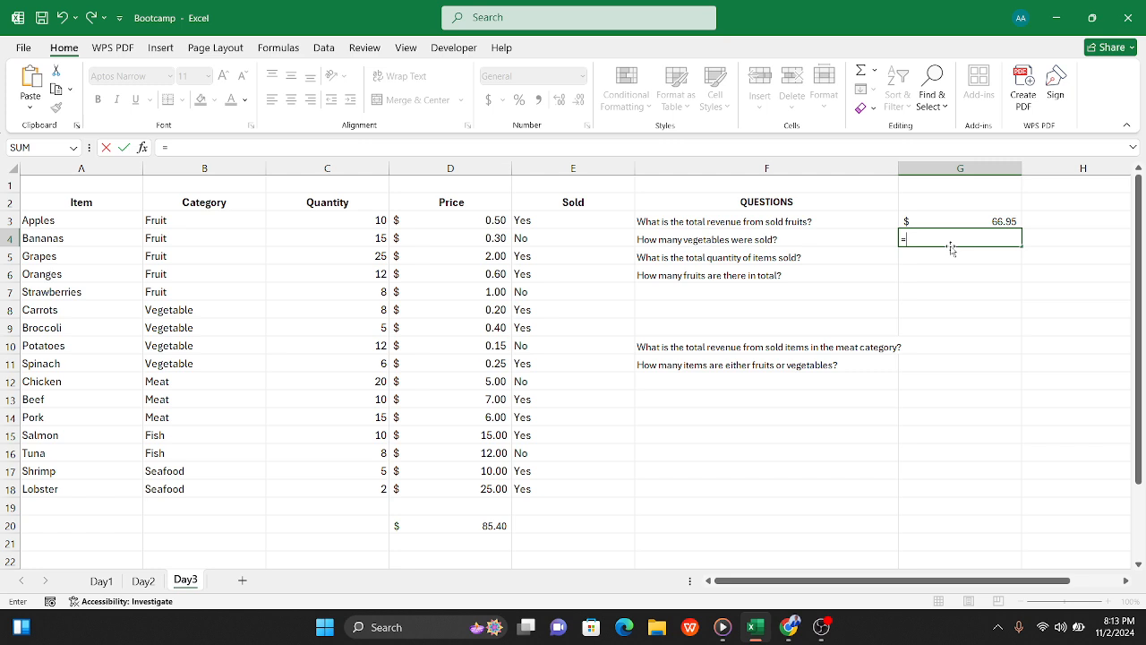
type("sumi")
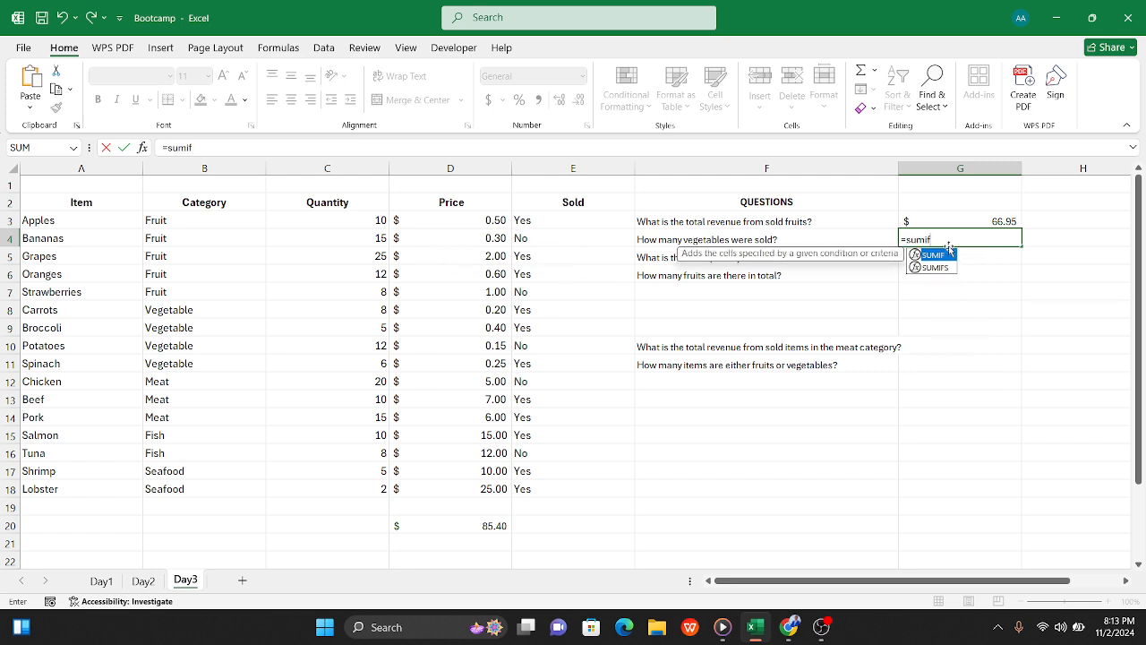
type("f(")
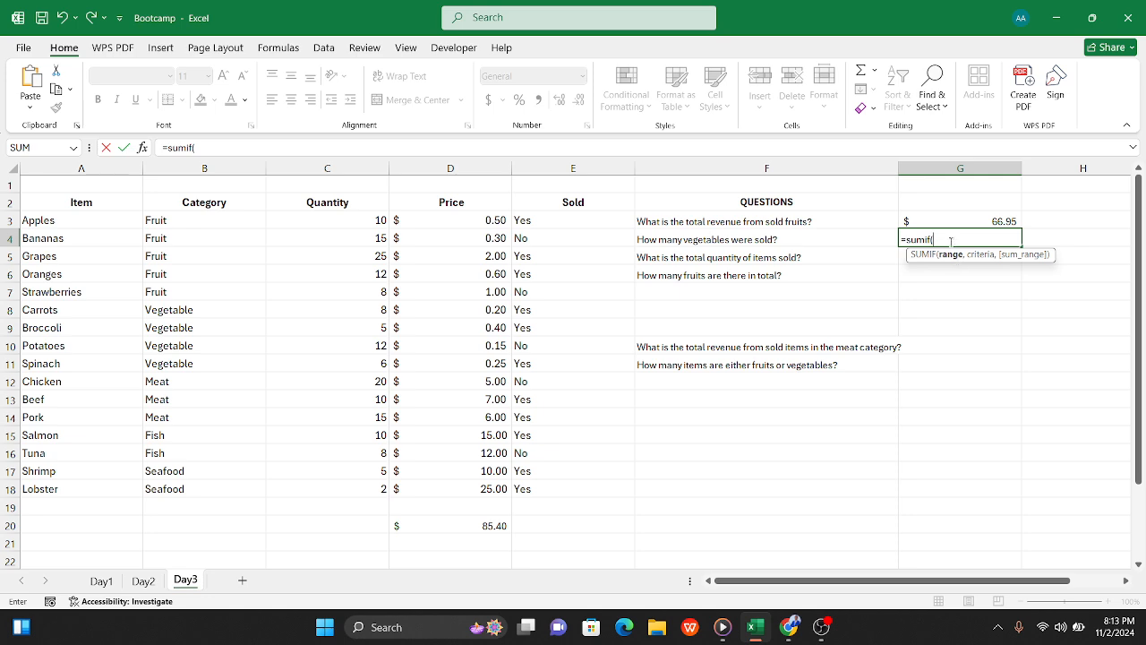
left_click_drag(934, 239, 877, 240)
key("BackSpace")
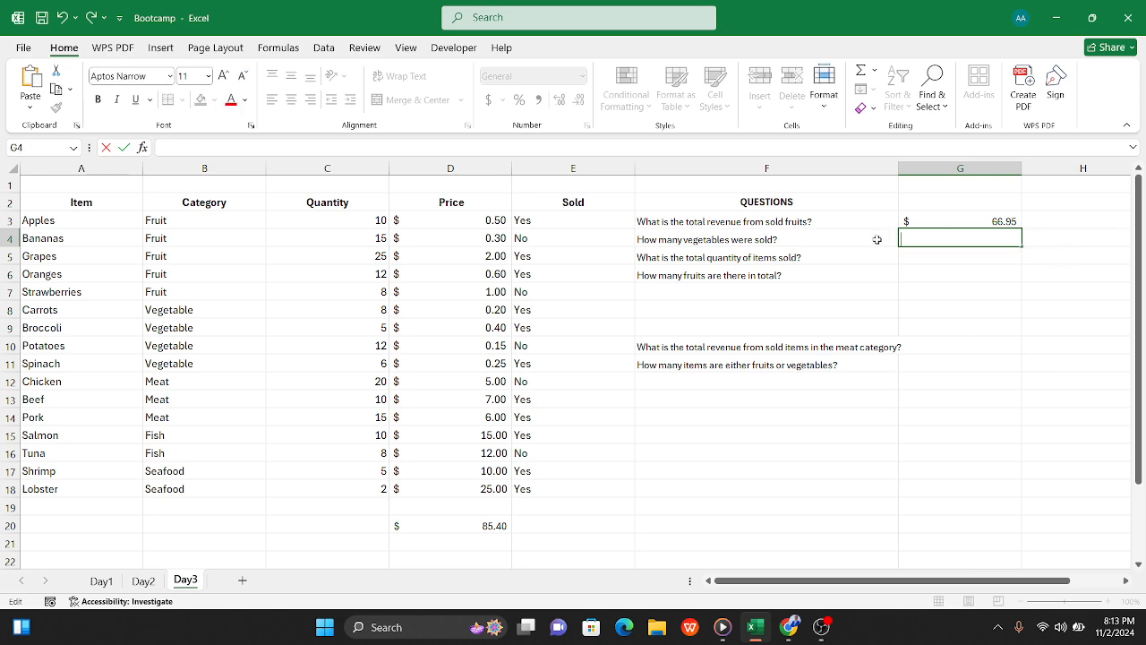
Step: Enter =COUNTIF(B3:B18,"Vegetable") in G4 to count the vegetable rows in the Category column
type("=count")
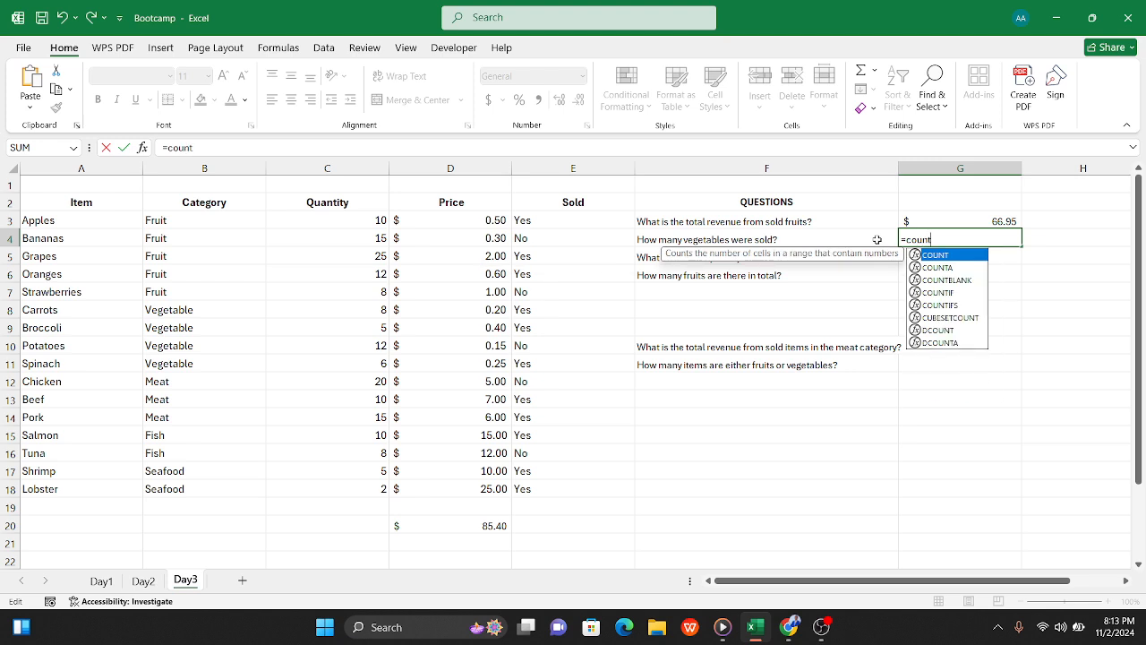
type("if")
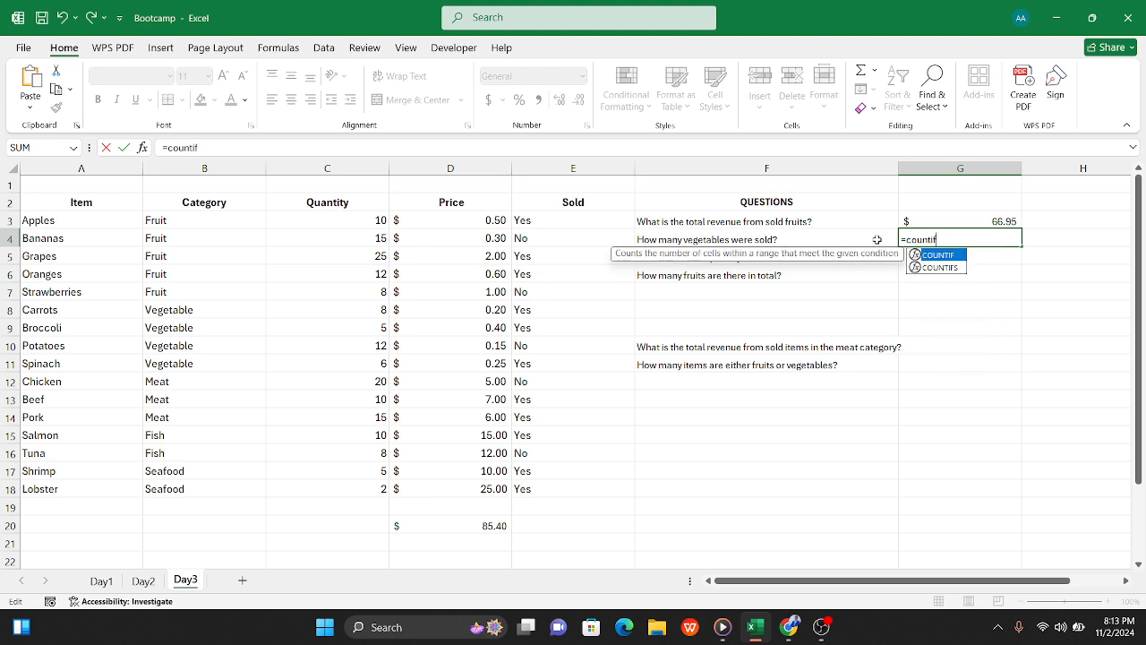
type("(")
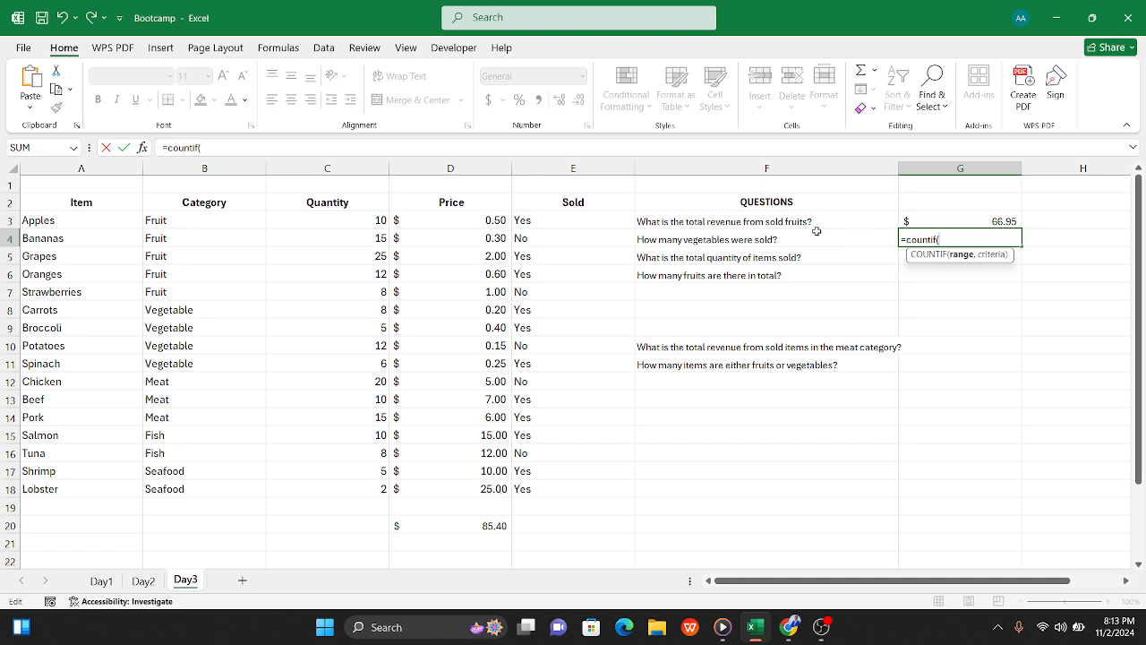
left_click_drag(201, 214, 182, 486)
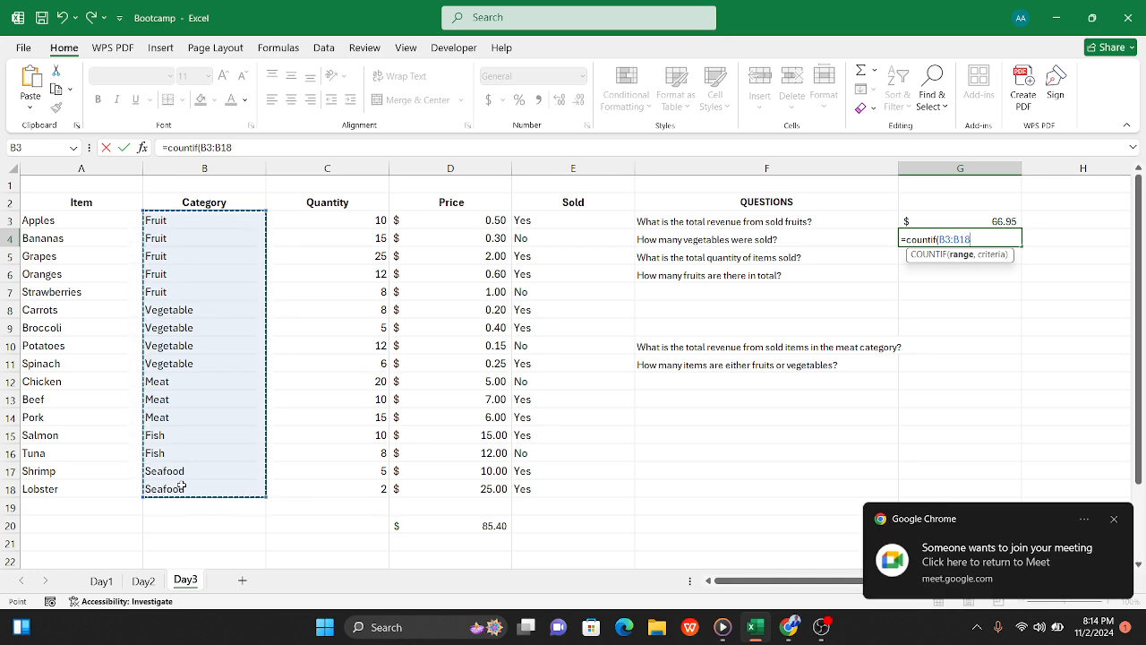
type(",")
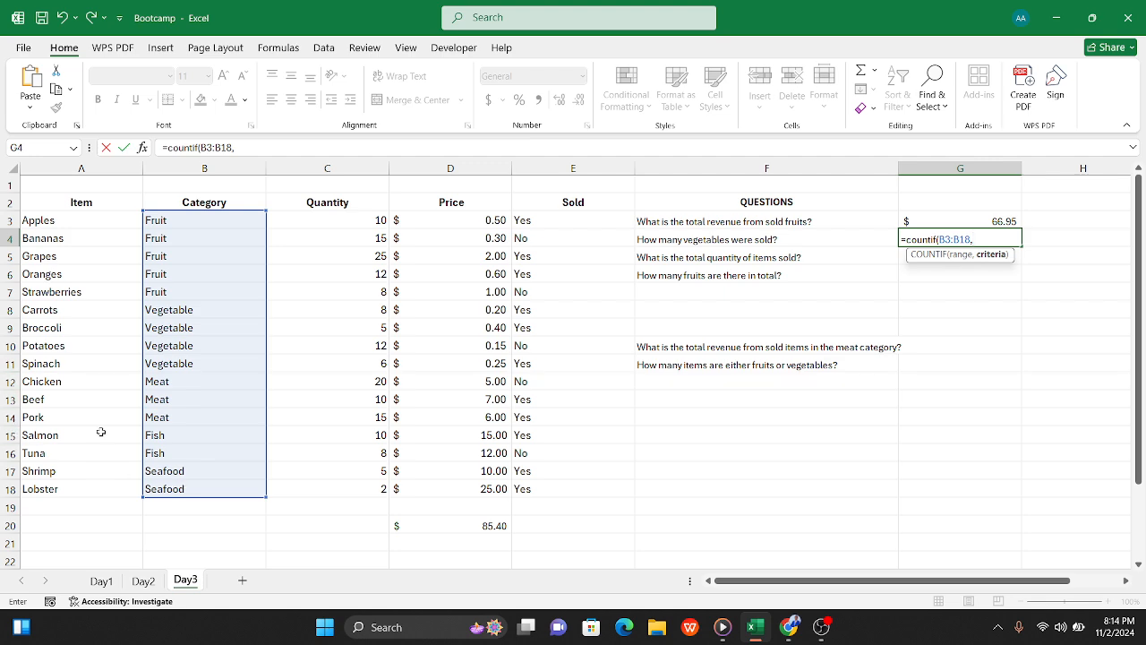
type("\"Vegetable")
type("\")")
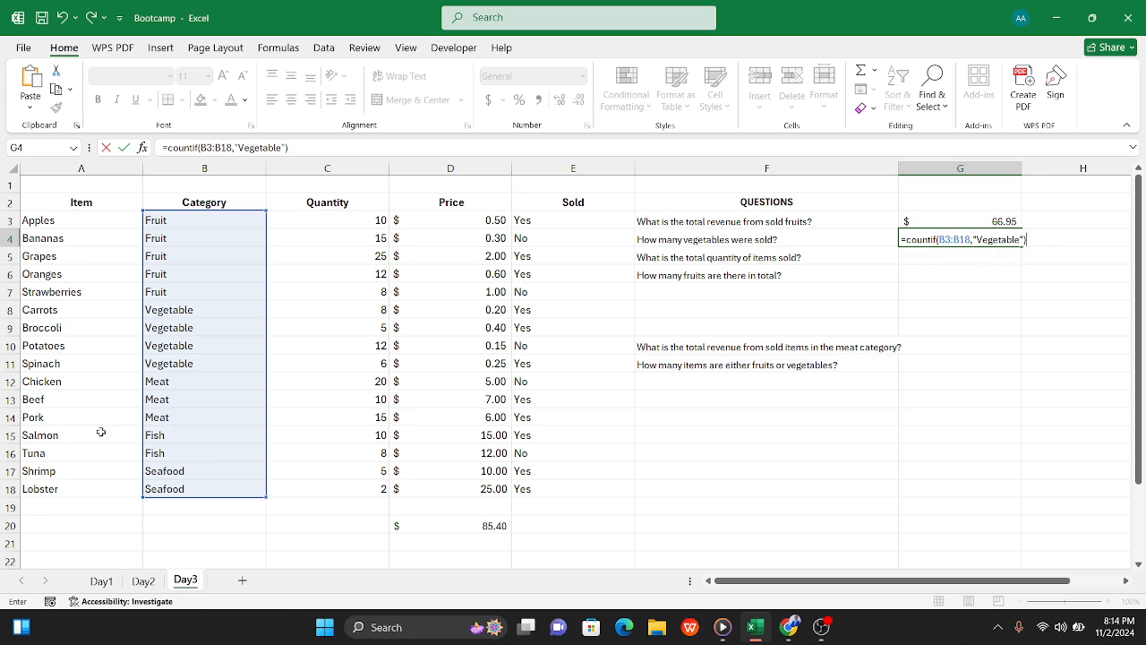
key("Tab")
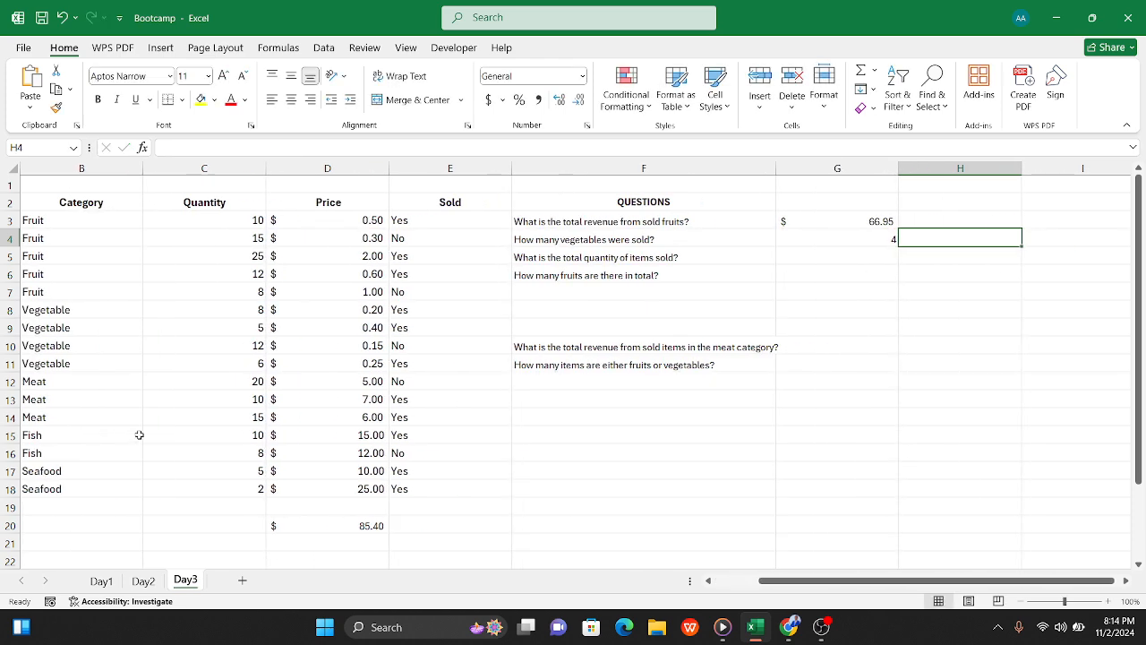
double_click(858, 233)
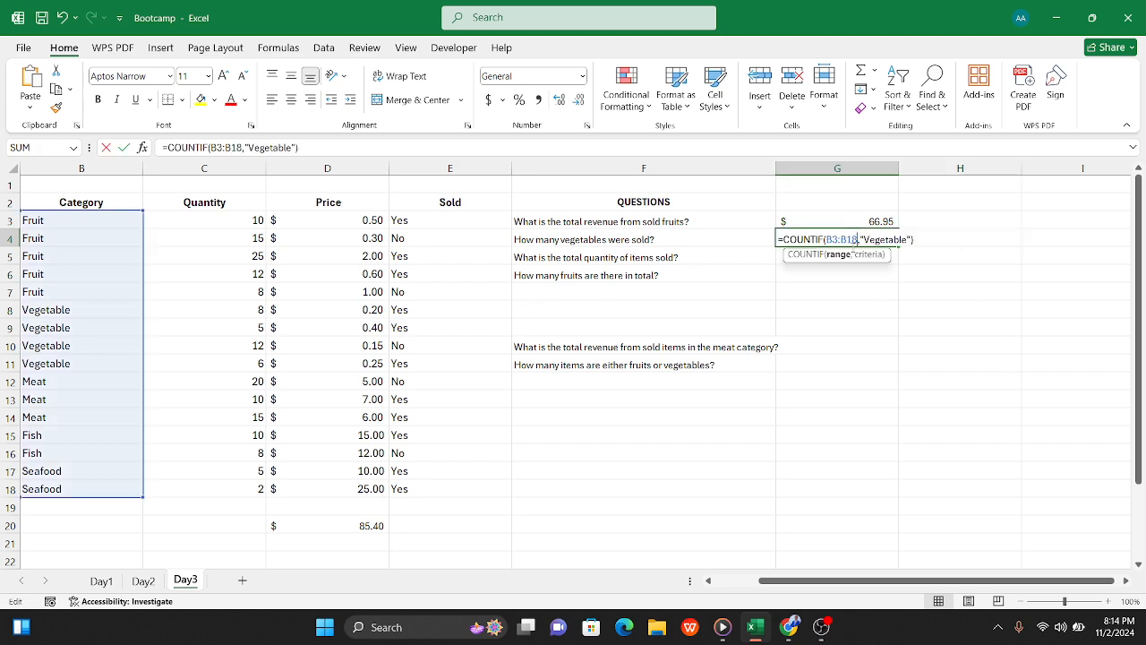
left_click(945, 251)
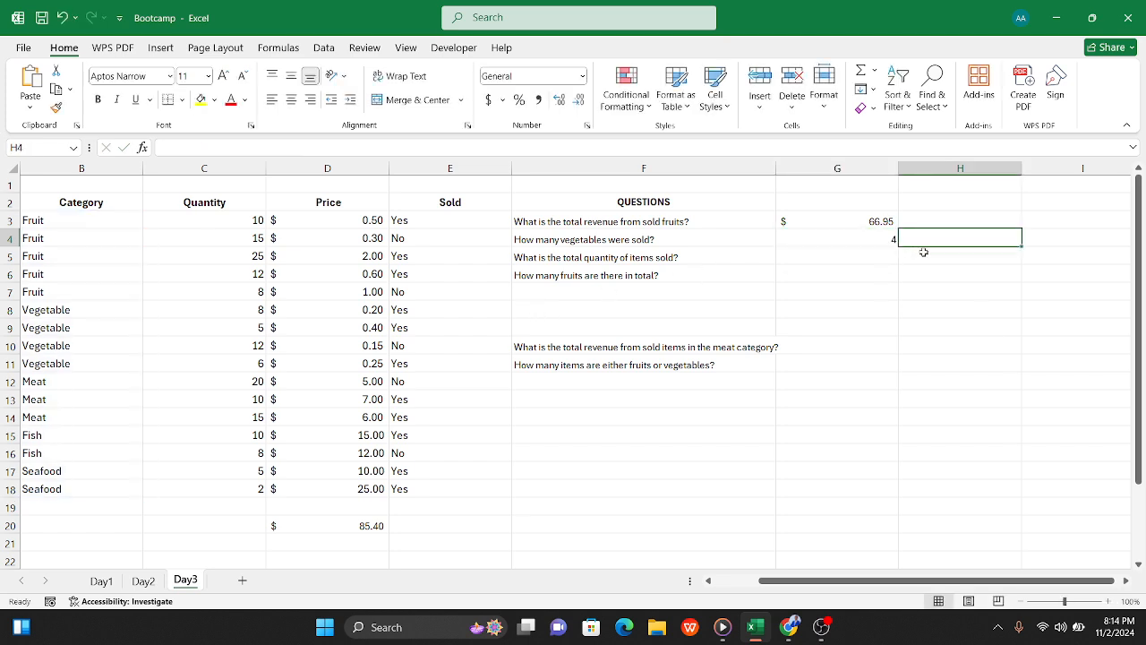
Step: Copy the question "How many vegetables were sold?" from F4 into F12, below the other questions
scroll(226, 389, "left", 2)
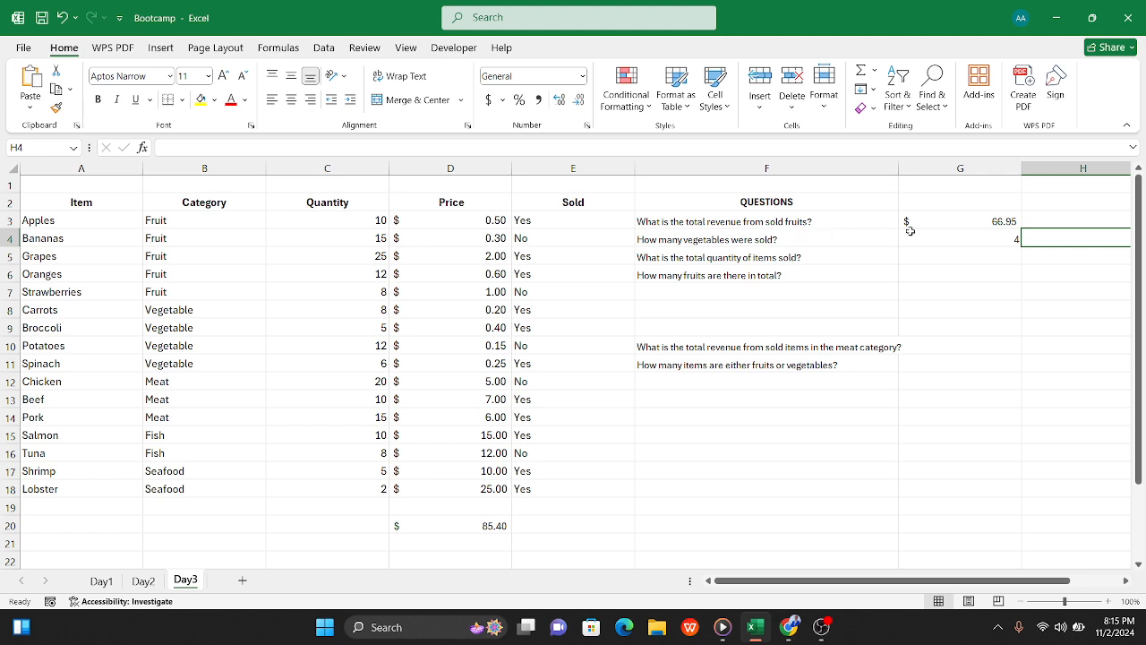
left_click(736, 239)
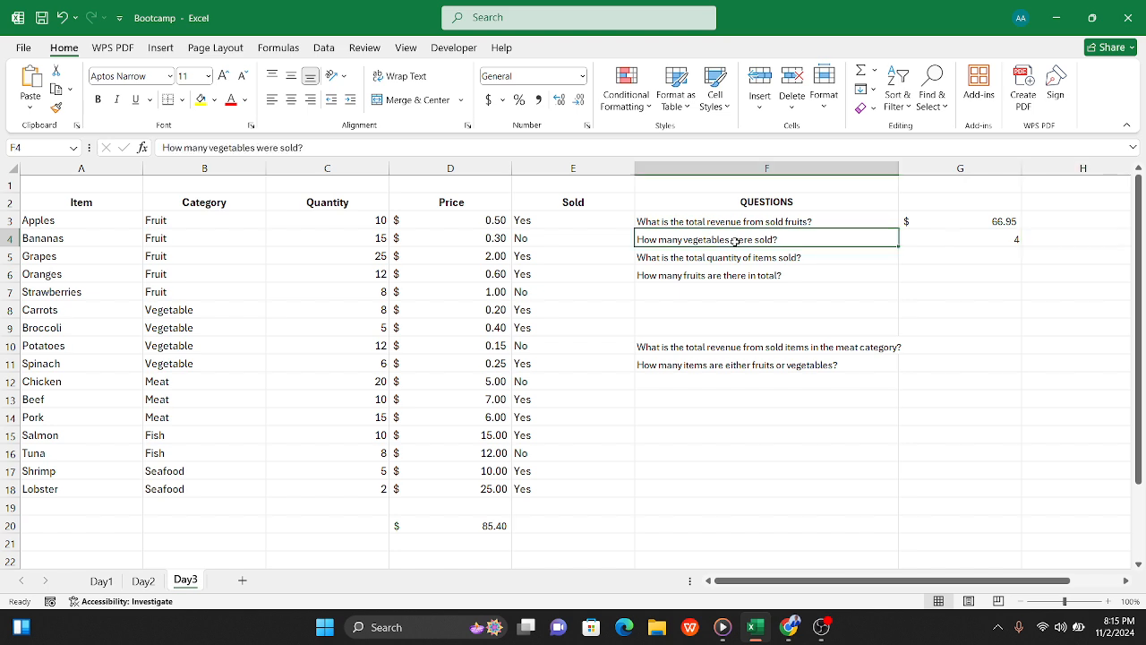
key("ctrl+c")
left_click(745, 383)
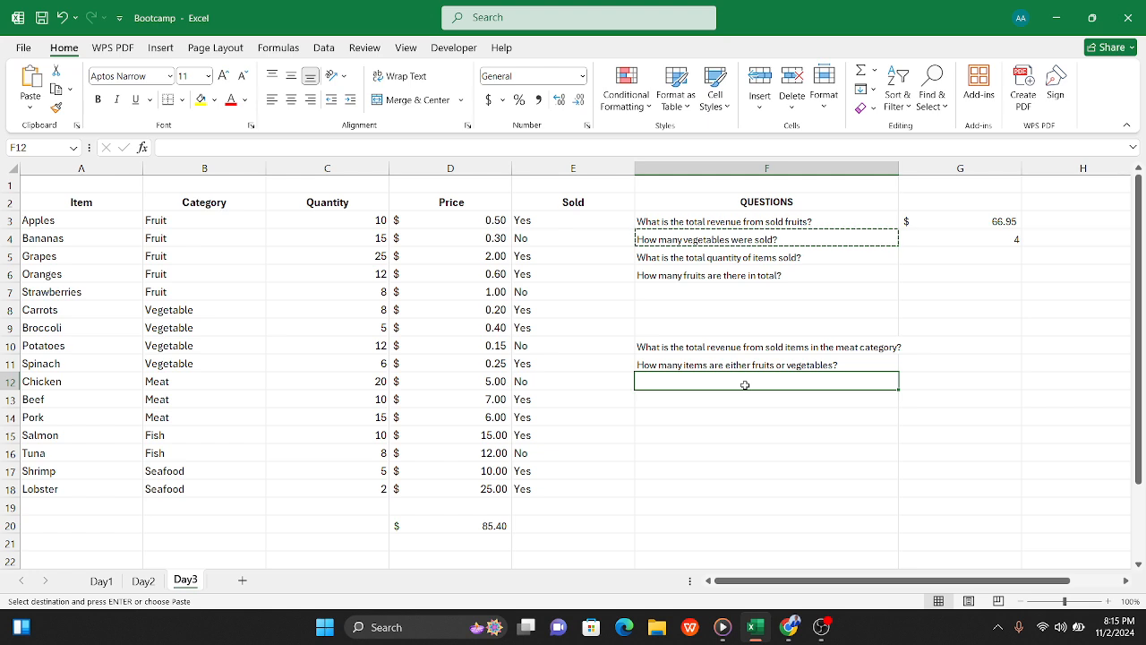
key("ctrl+v")
left_click(970, 330)
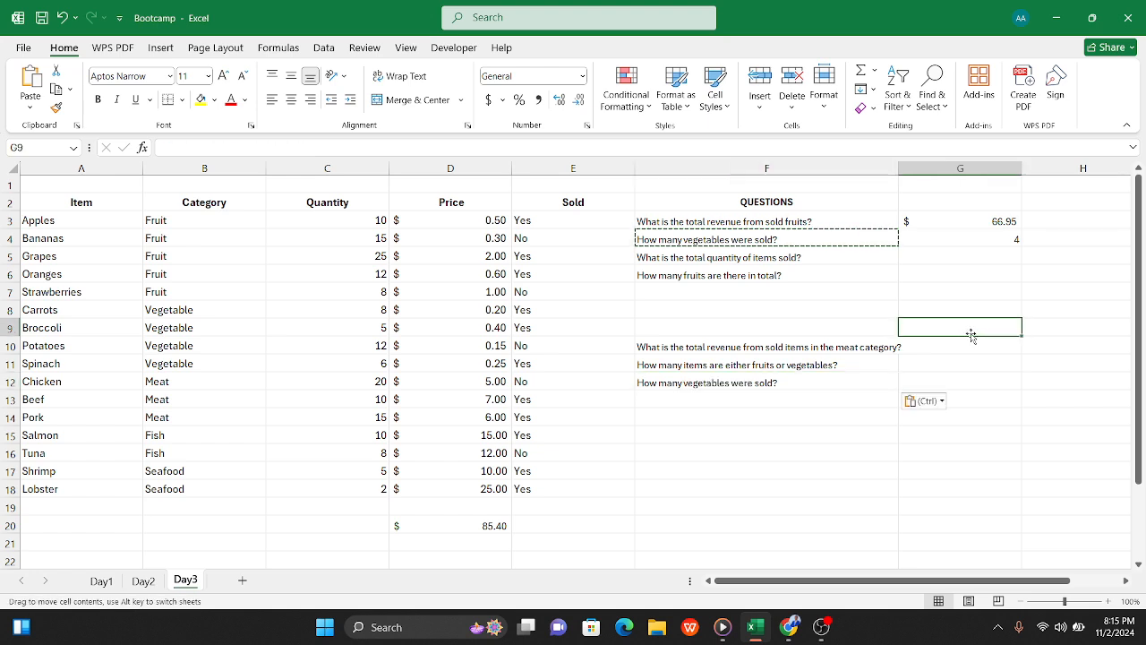
double_click(948, 290)
Step: Enter =SUMIF(E3:E18,"Yes",C3:C18) in G5 to total the quantity of items sold
left_click(946, 257)
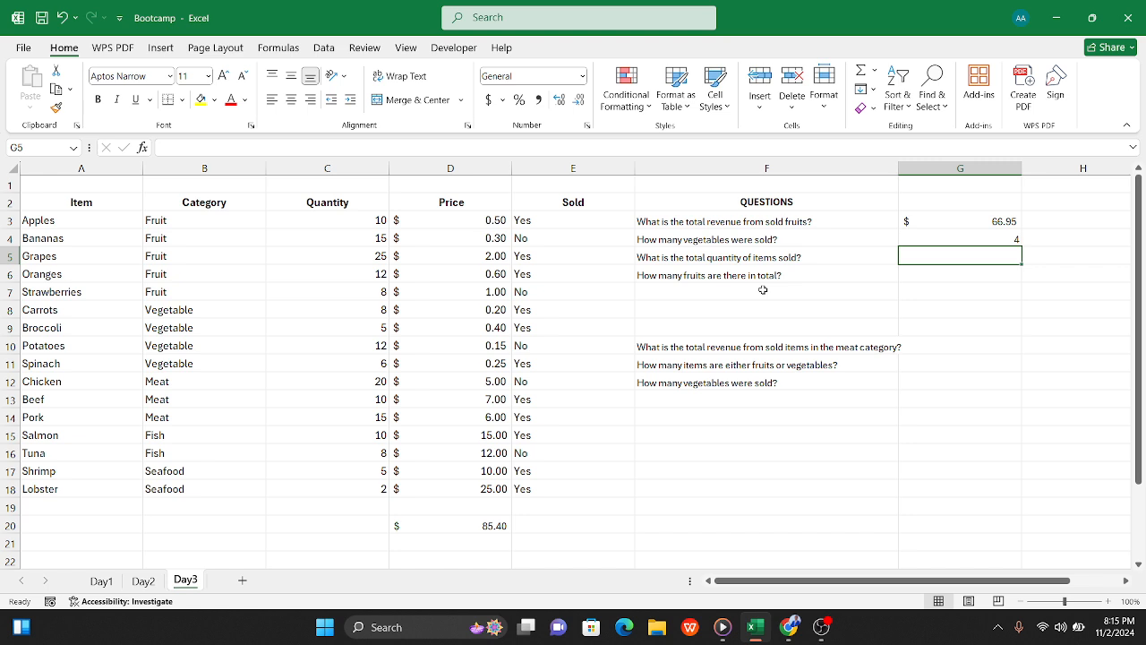
left_click(923, 214)
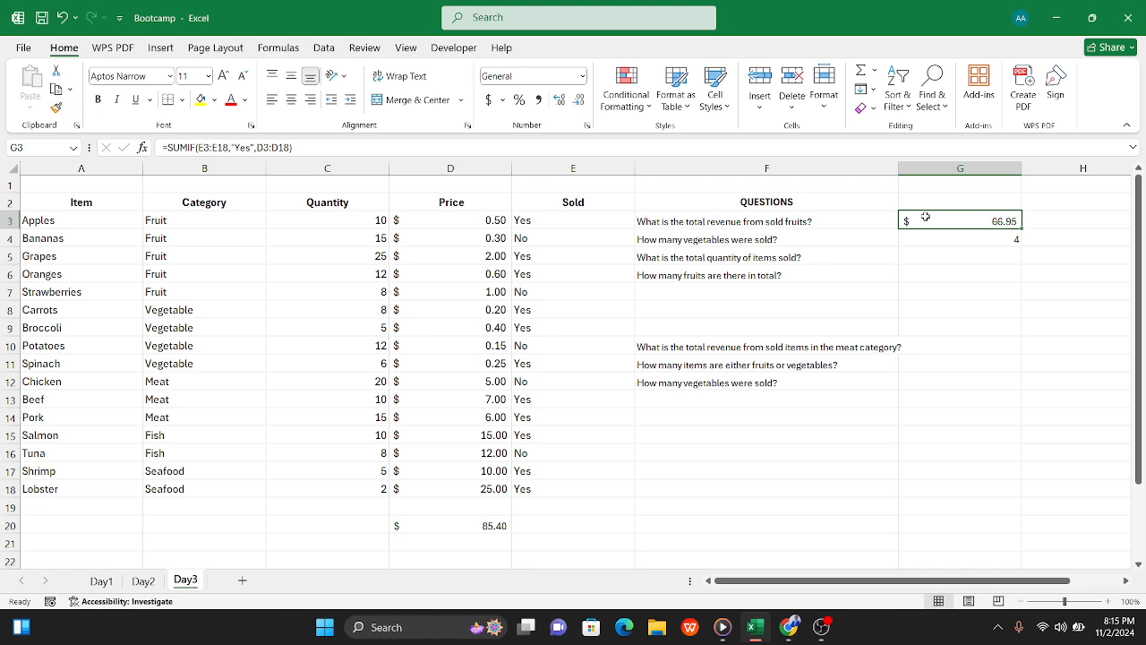
left_click(797, 257)
left_click(948, 257)
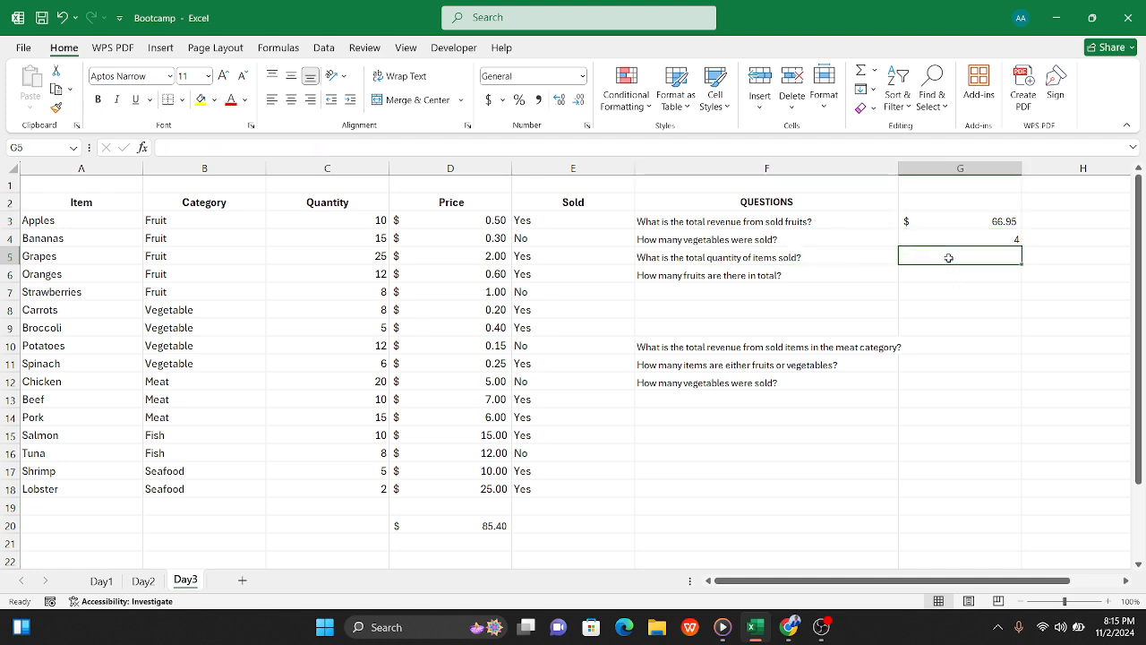
type("=")
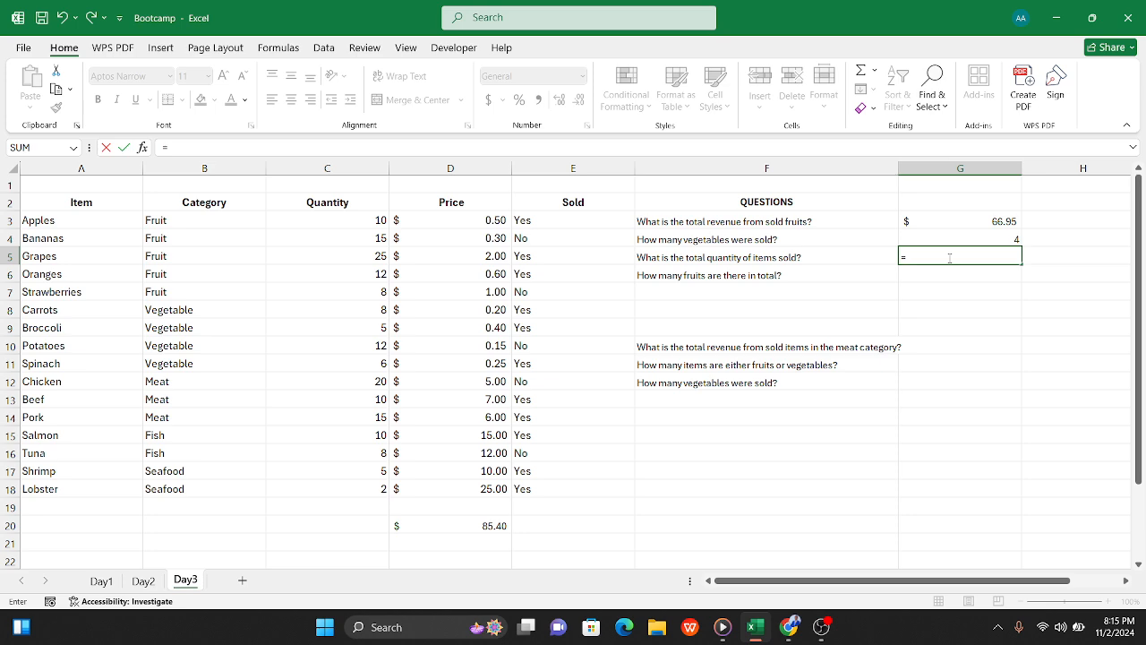
type("sumif")
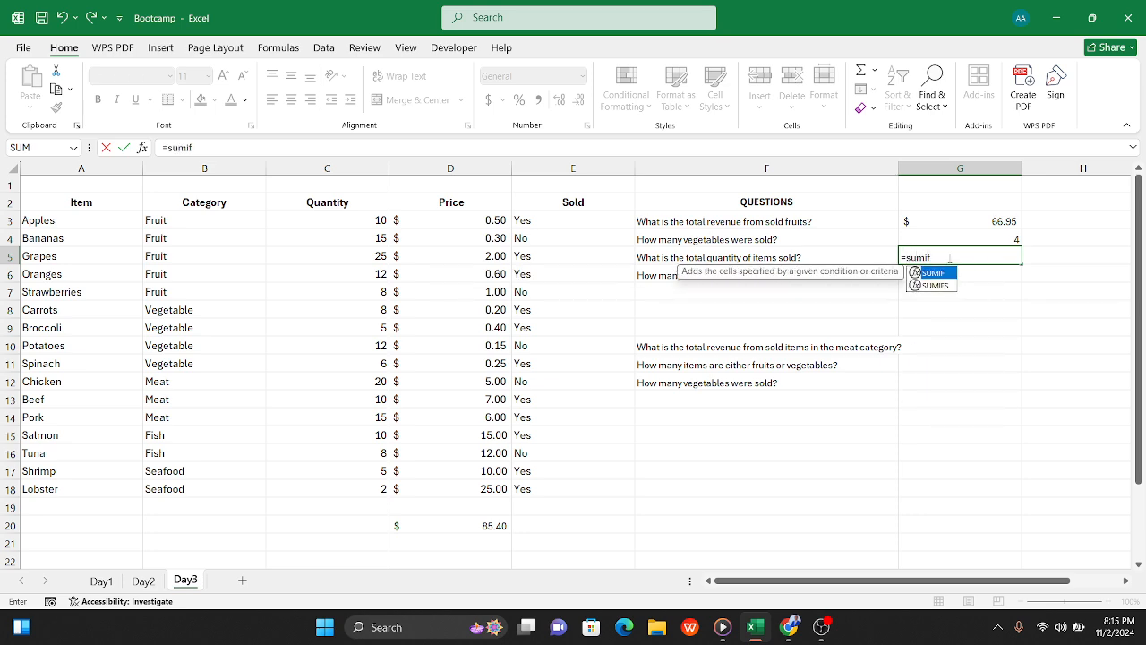
type("(")
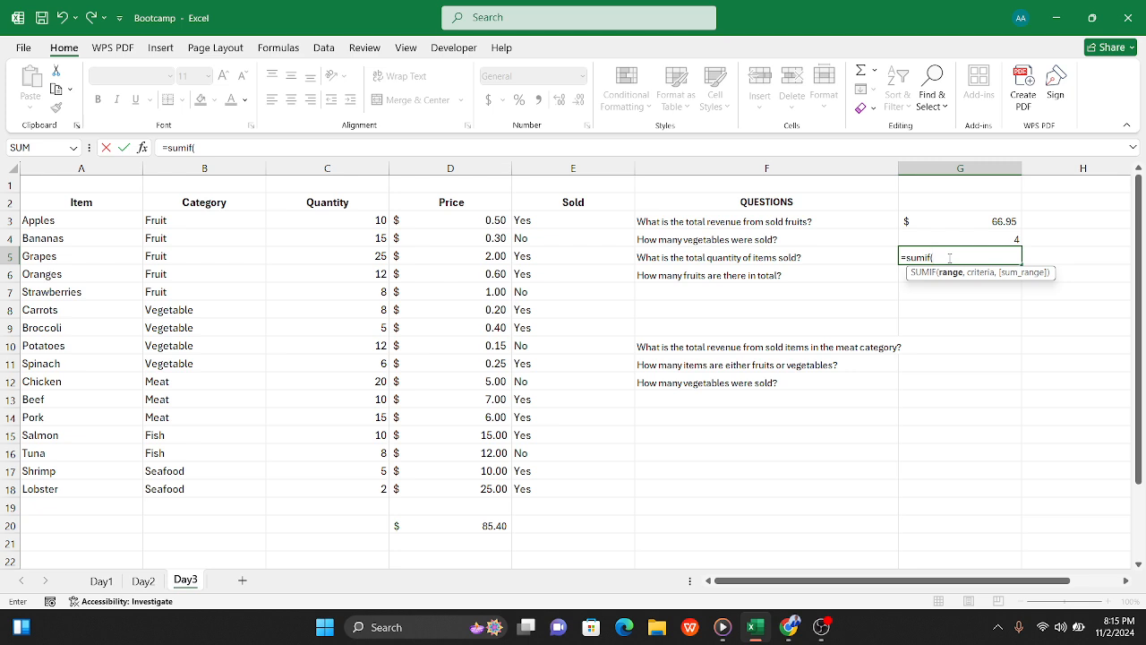
left_click_drag(539, 217, 558, 486)
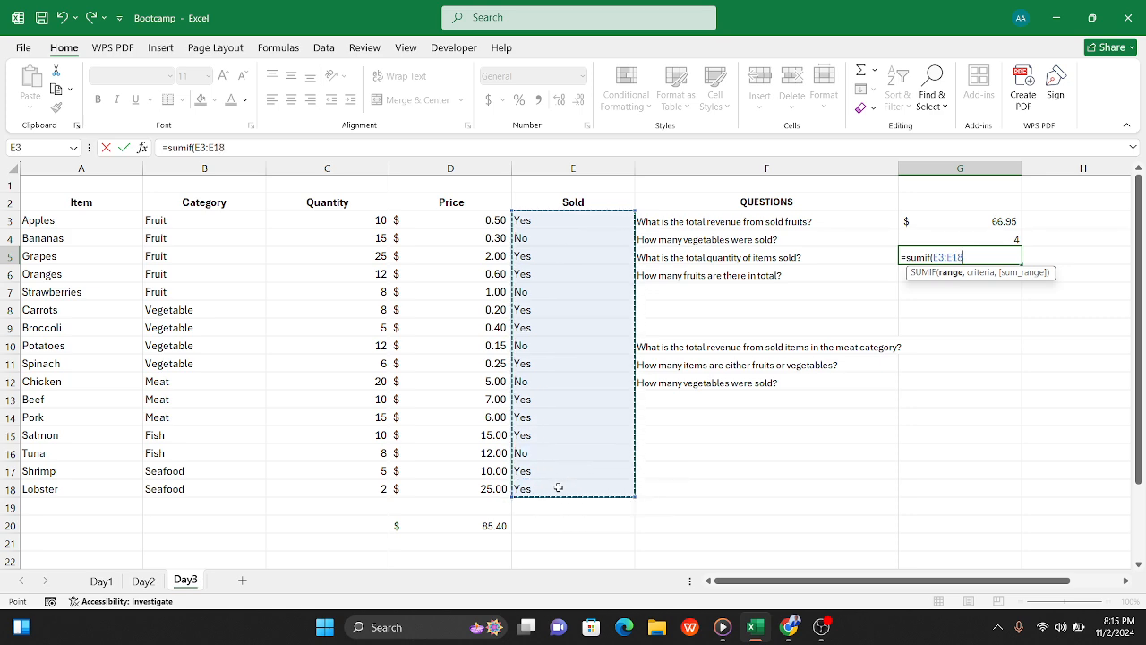
type(",")
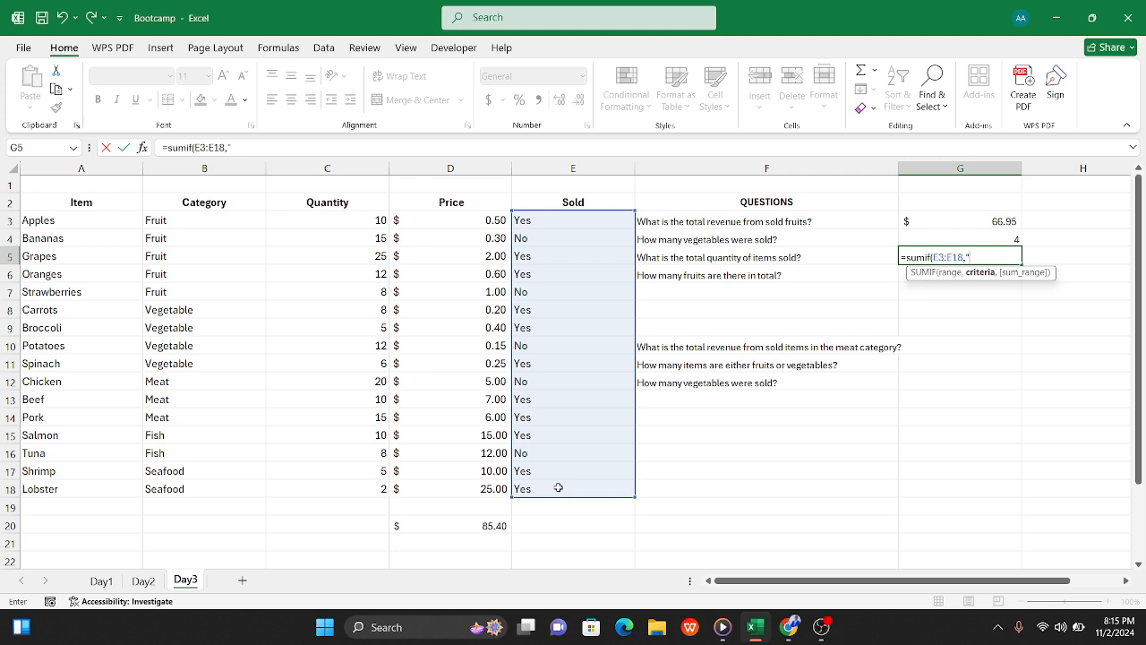
type("\"Yes\",")
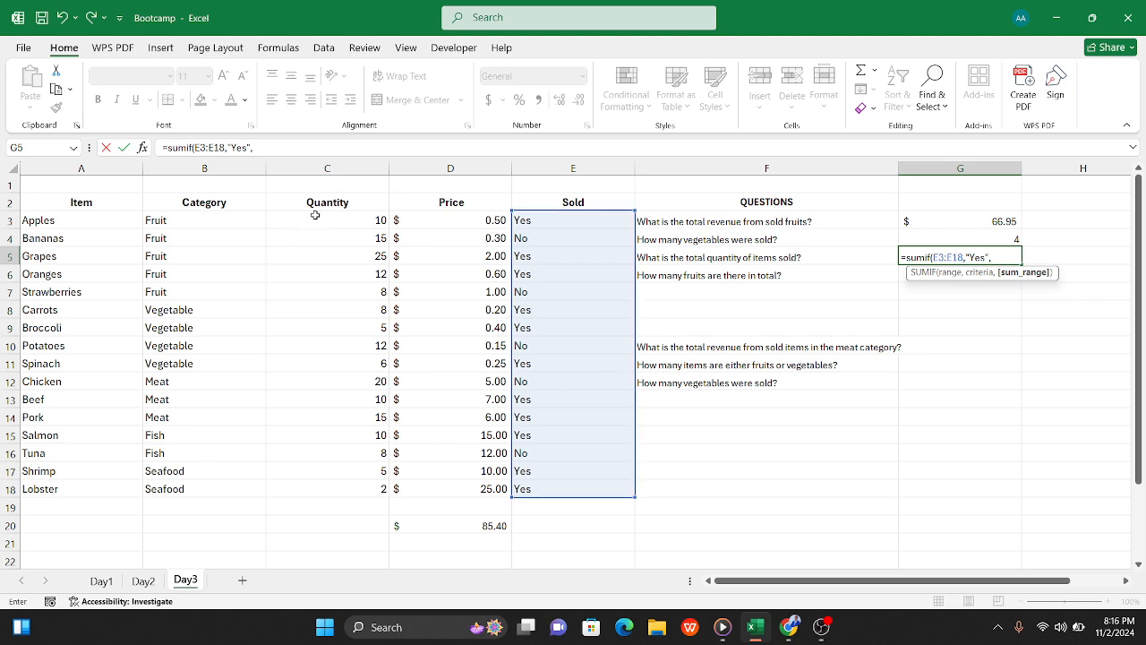
left_click_drag(313, 219, 338, 487)
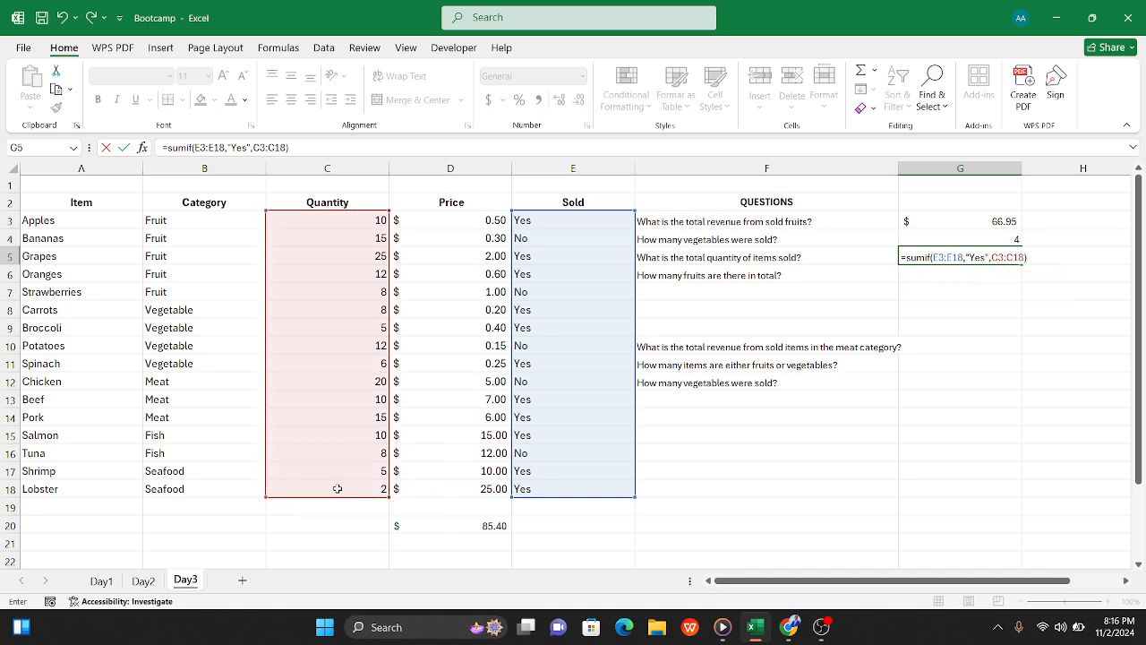
key("Tab")
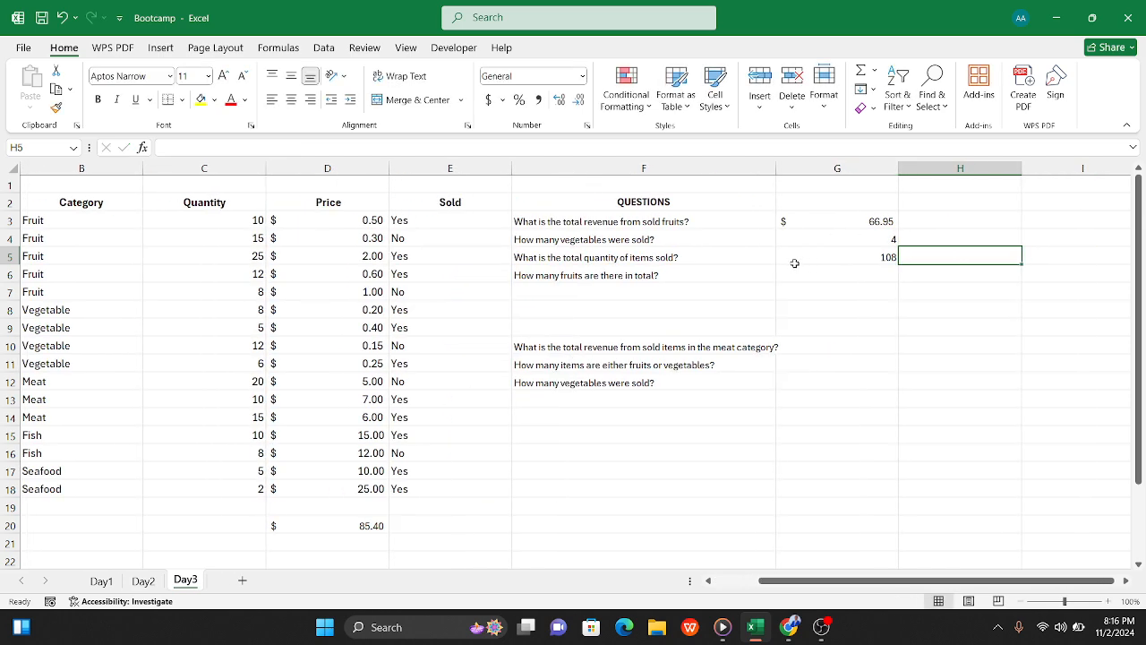
Step: Enter =SUM(C3:C18) in C20 to total all quantities, and compare it with the sold quantity in G5
scroll(634, 261, "left", 1)
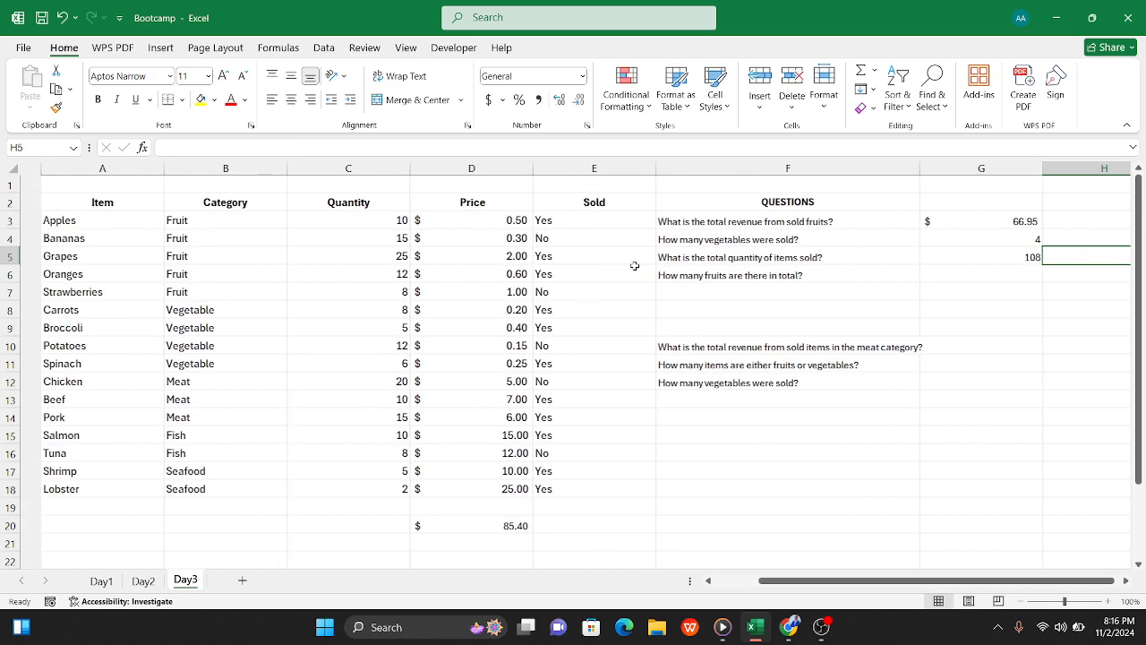
left_click(321, 527)
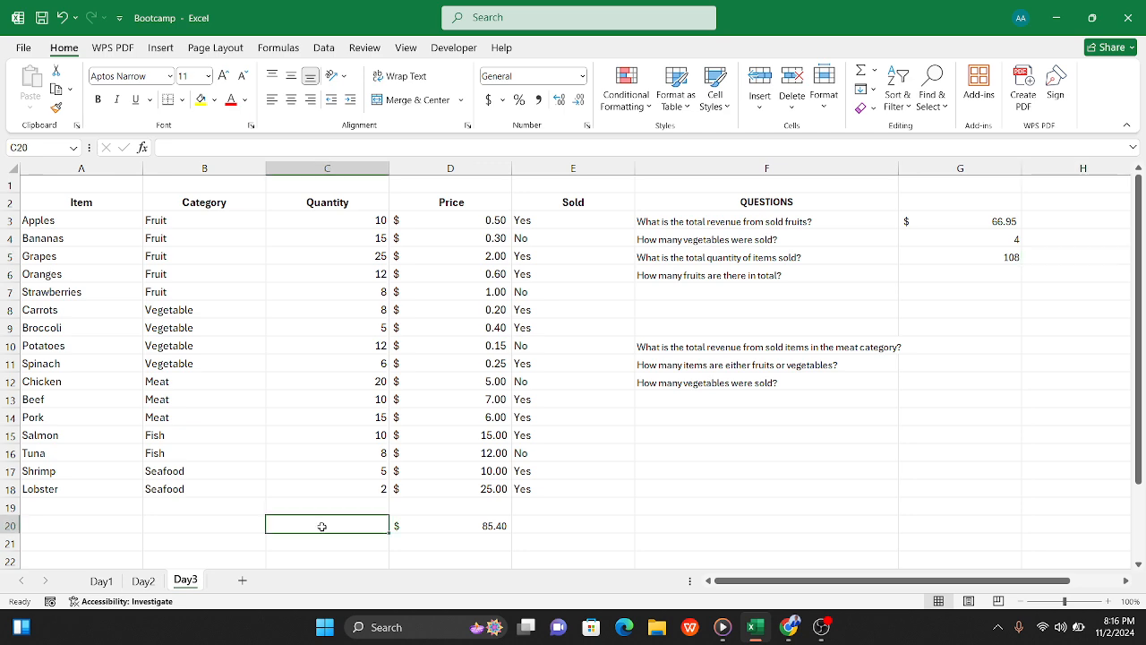
type("=sum(")
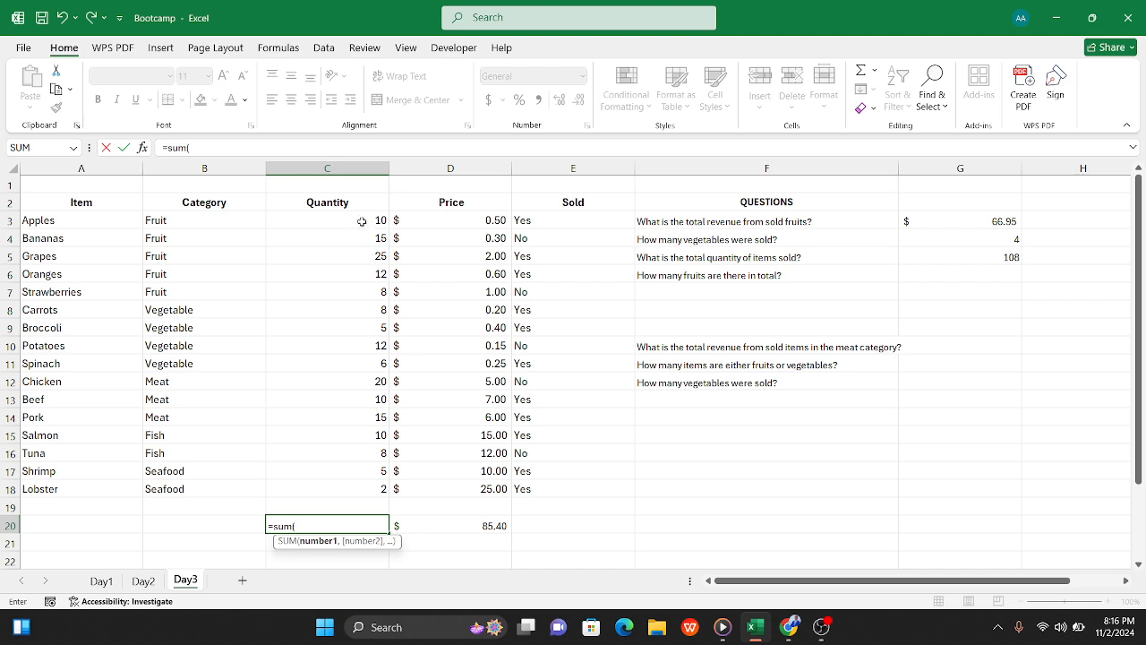
left_click_drag(361, 223, 356, 485)
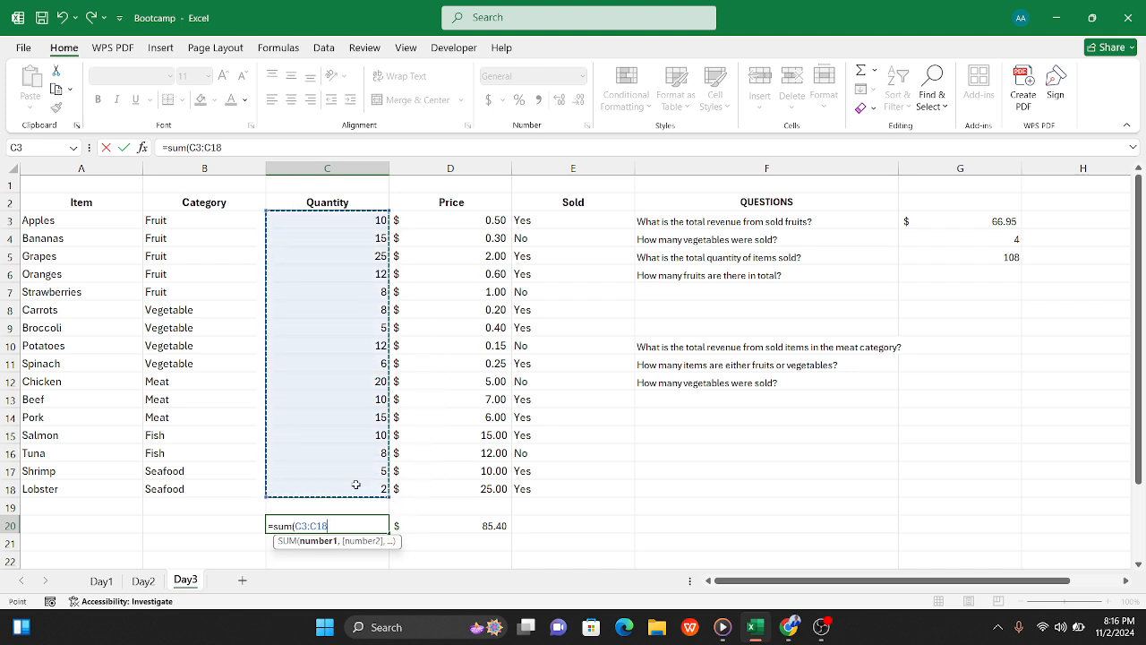
key("Tab")
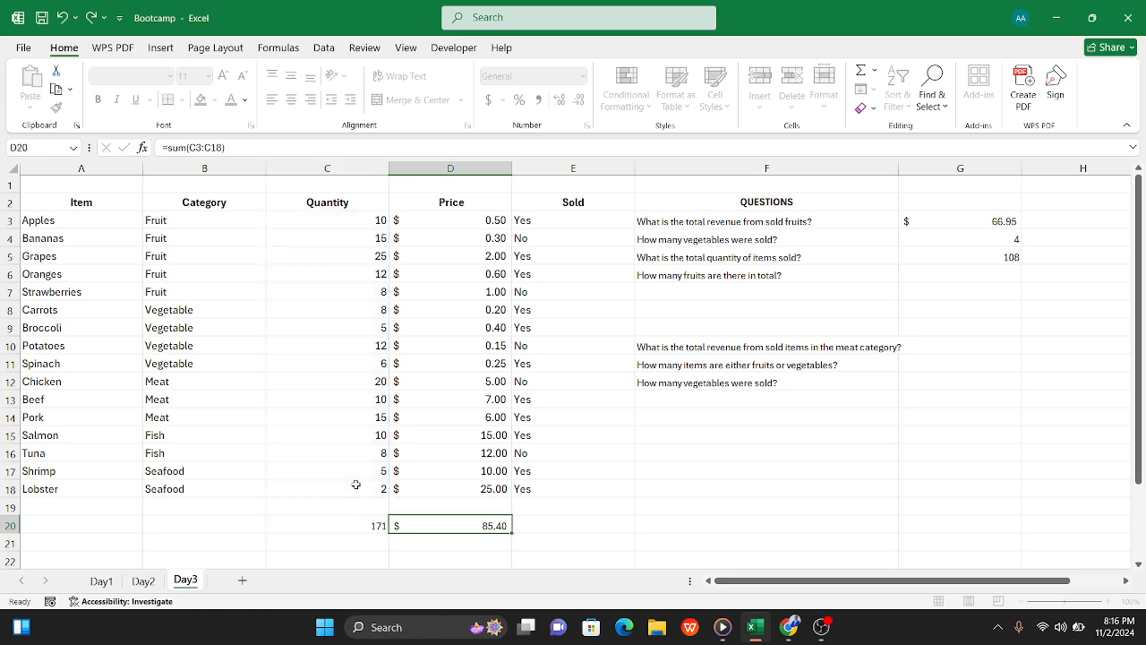
left_click(358, 525)
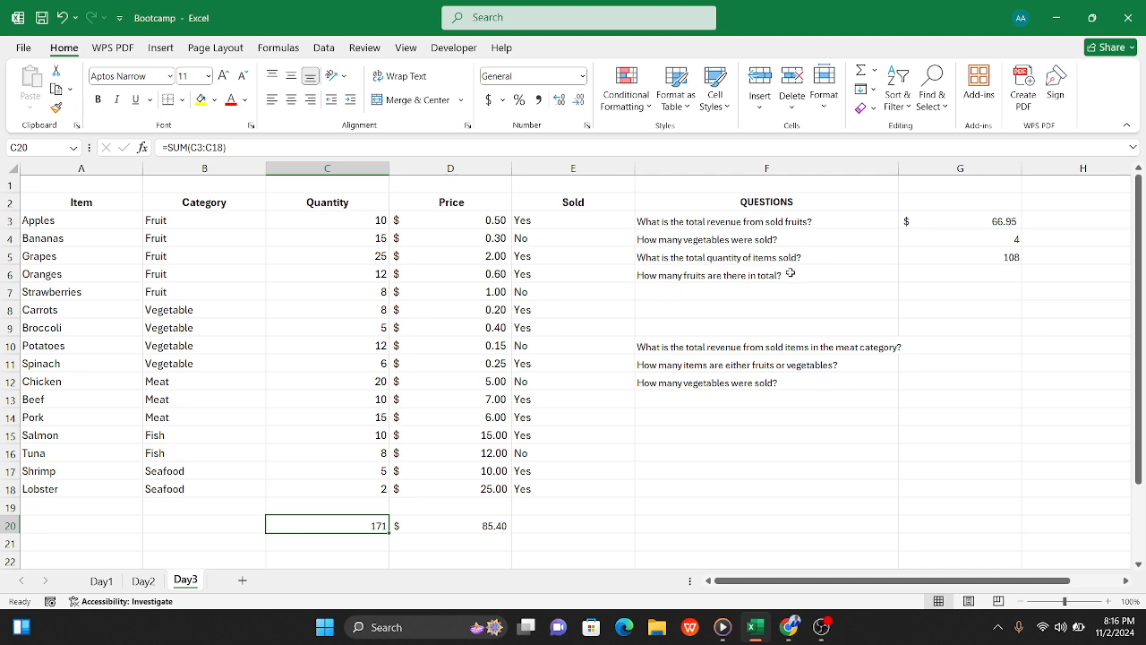
left_click(966, 257)
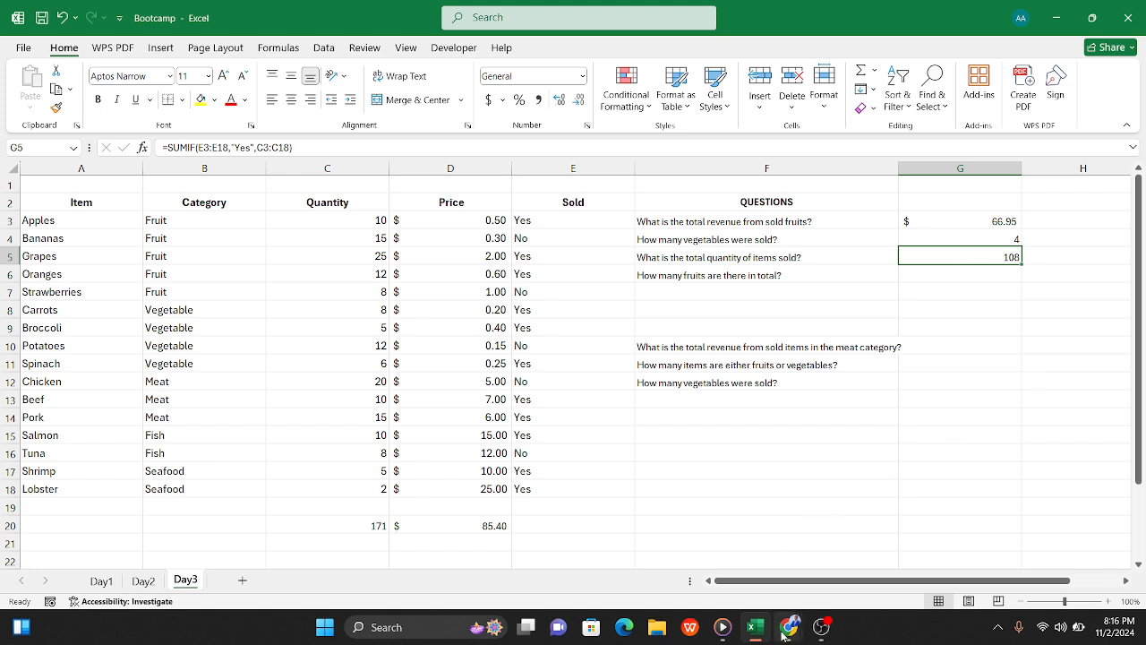
Step: Switch to the Google Meet window to check the call, and return to the Excel workbook
mouse_move(783, 632)
mouse_move(800, 499)
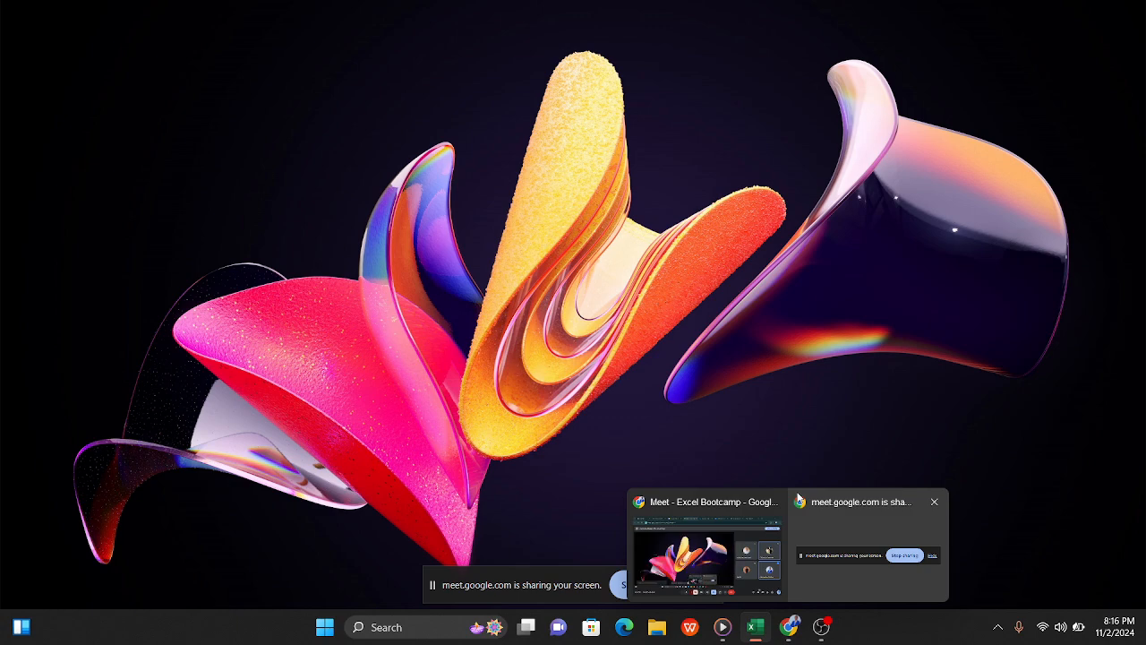
mouse_move(761, 568)
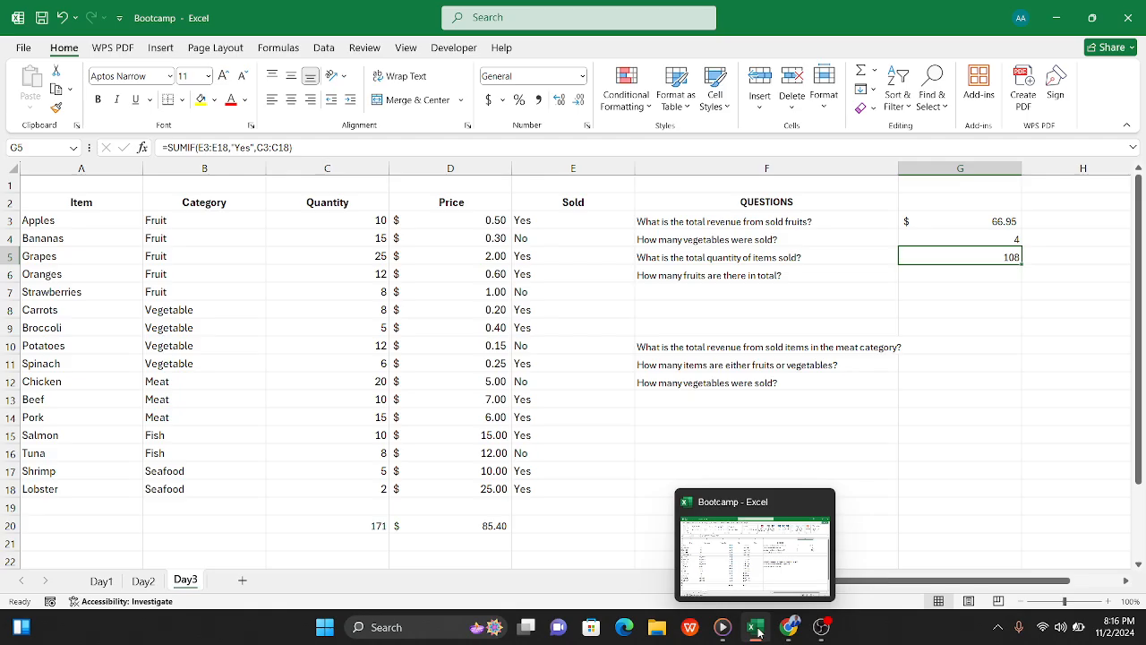
left_click(758, 628)
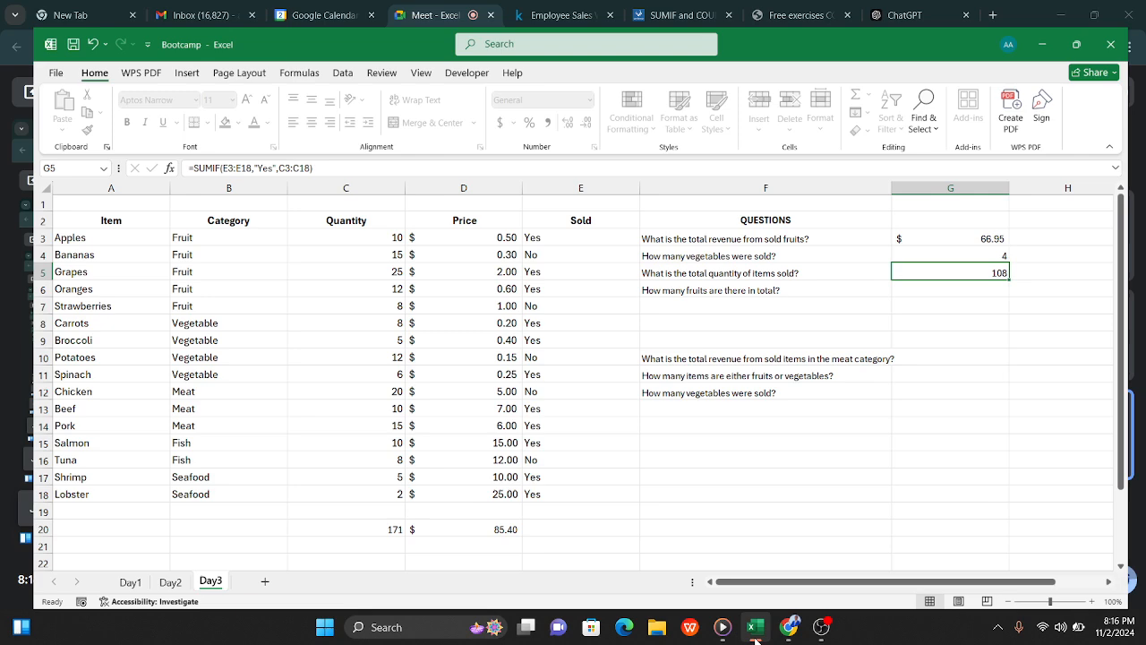
left_click(755, 626)
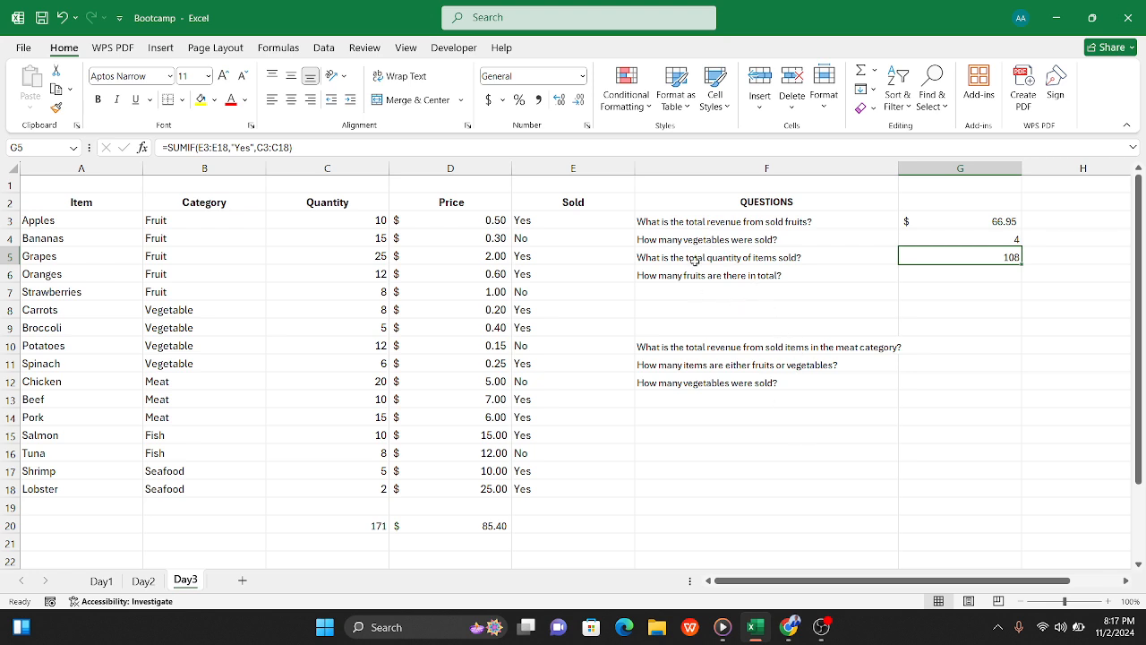
Step: Enter =SUMIF(B3:B18,"Fruit",C3:C18) in G6 to total the quantity of fruits
left_click(941, 275)
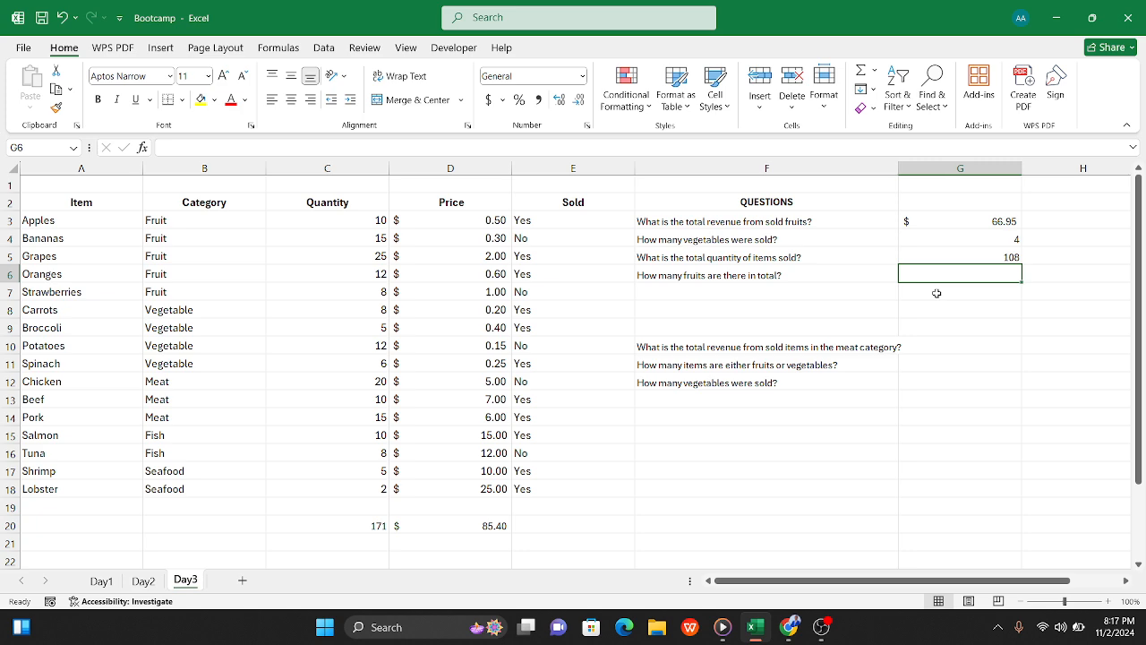
type("=")
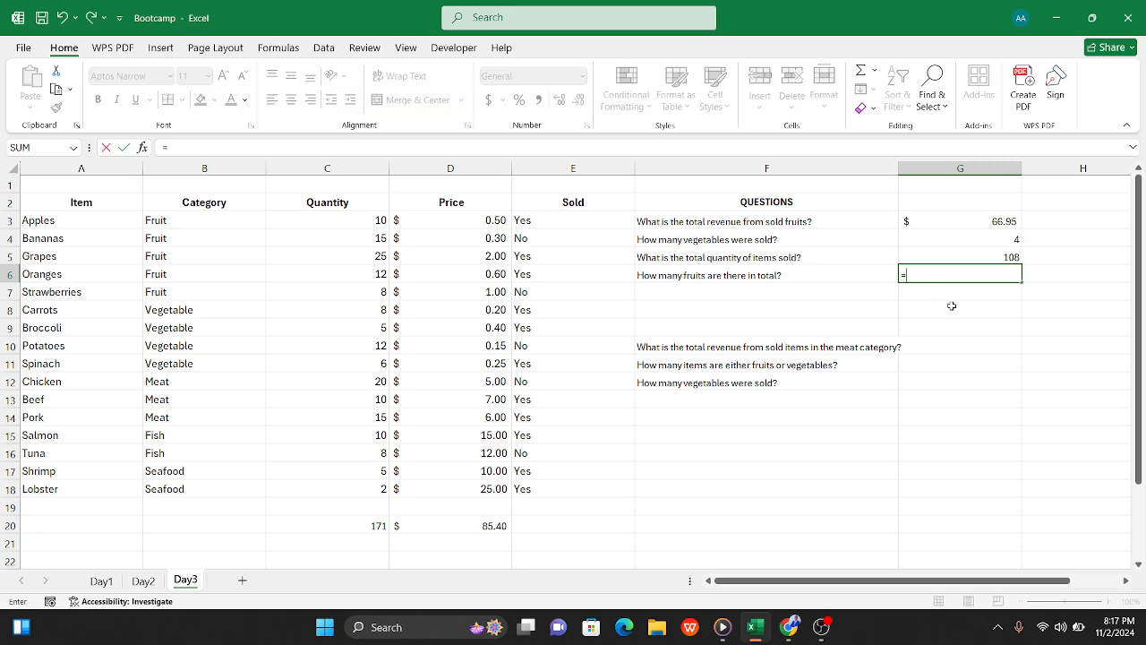
type("sum")
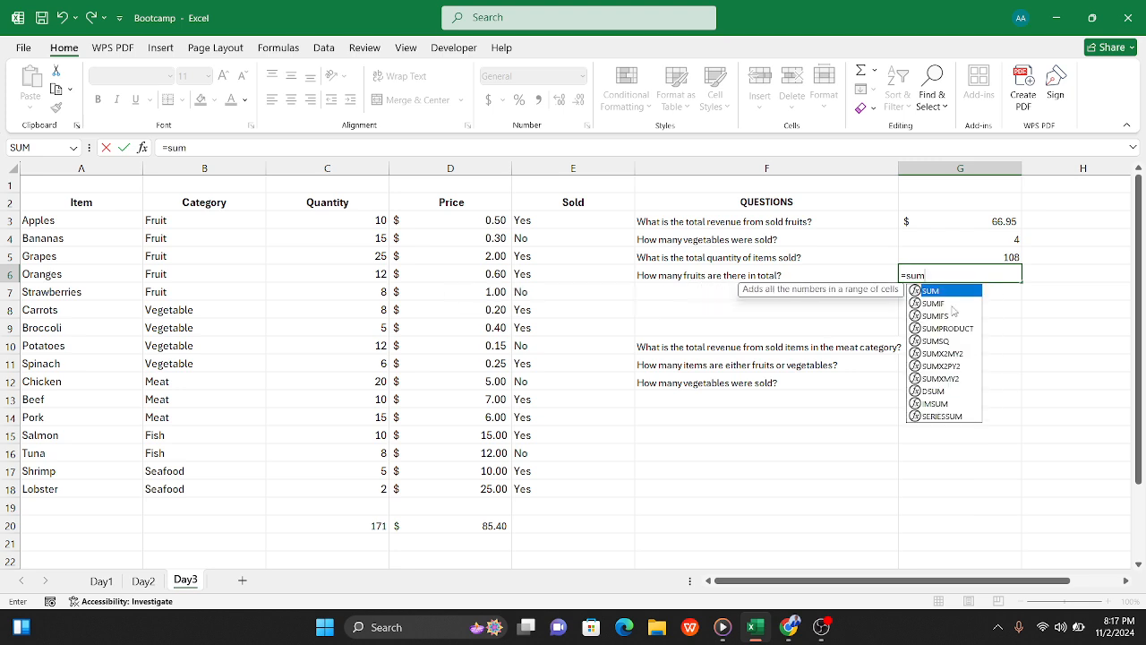
type("if")
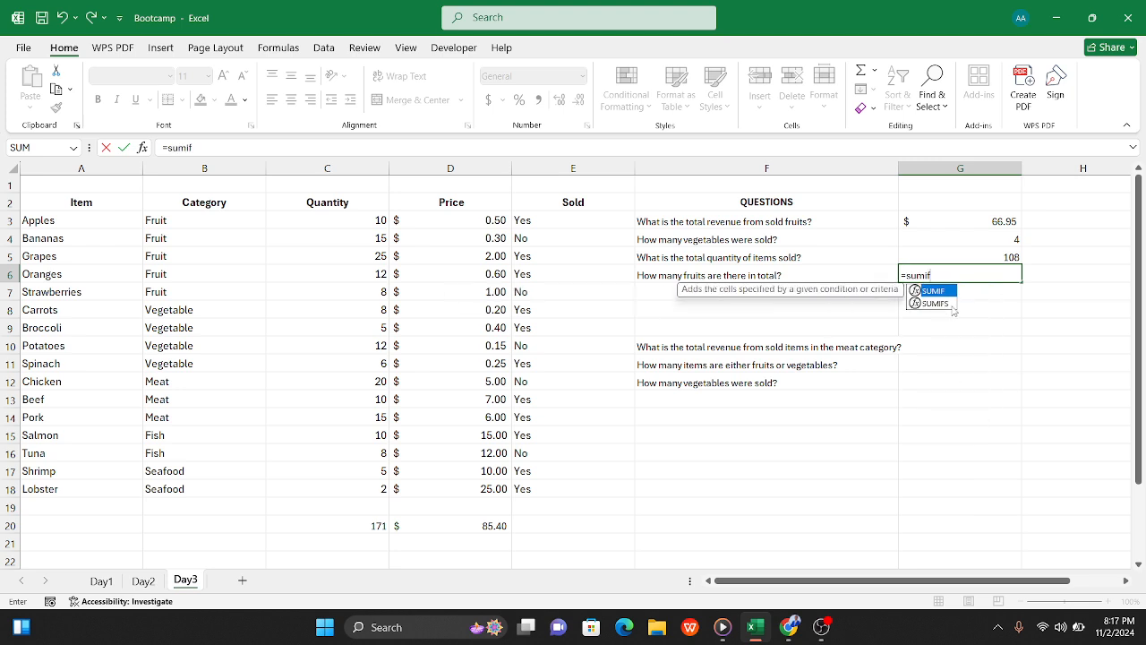
type("(")
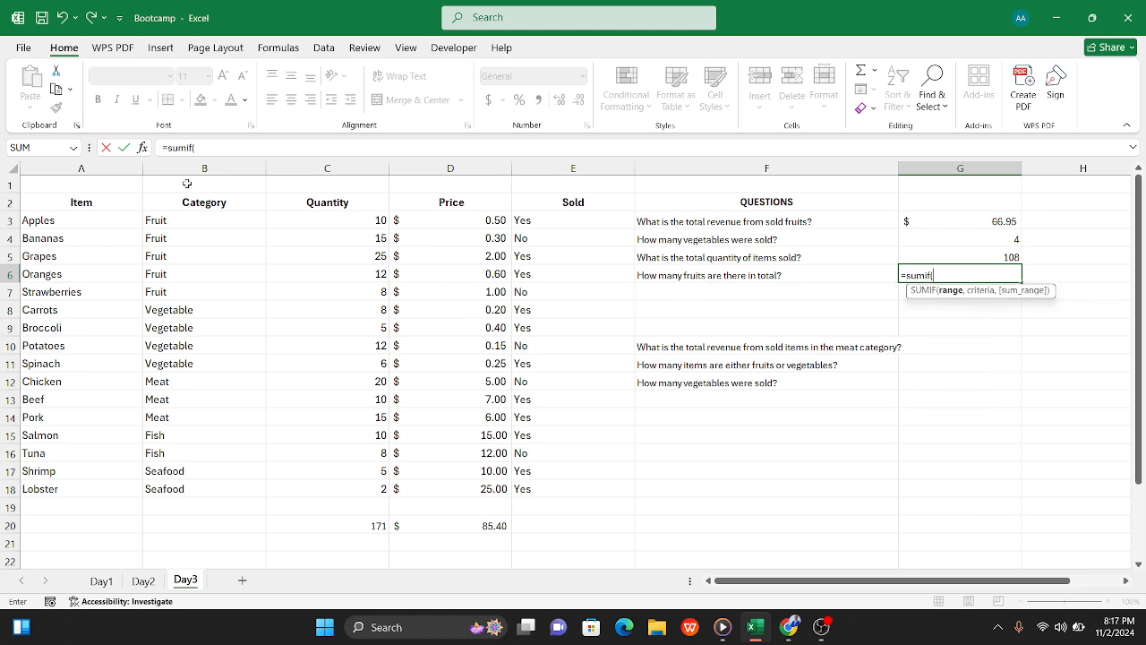
left_click_drag(183, 219, 203, 486)
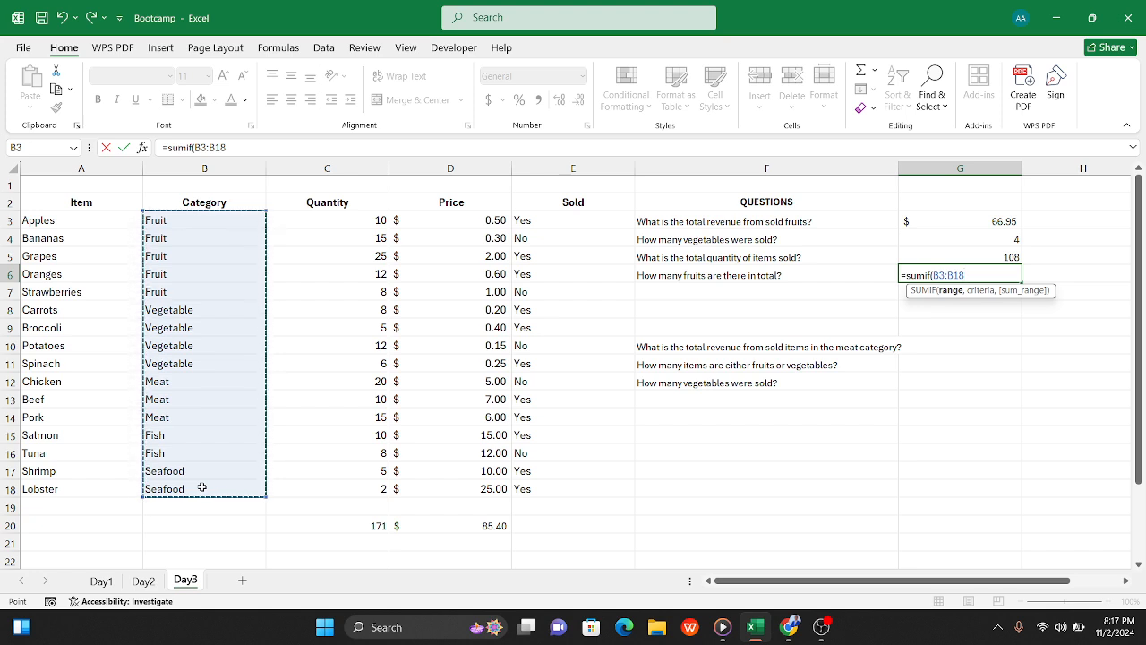
type(",")
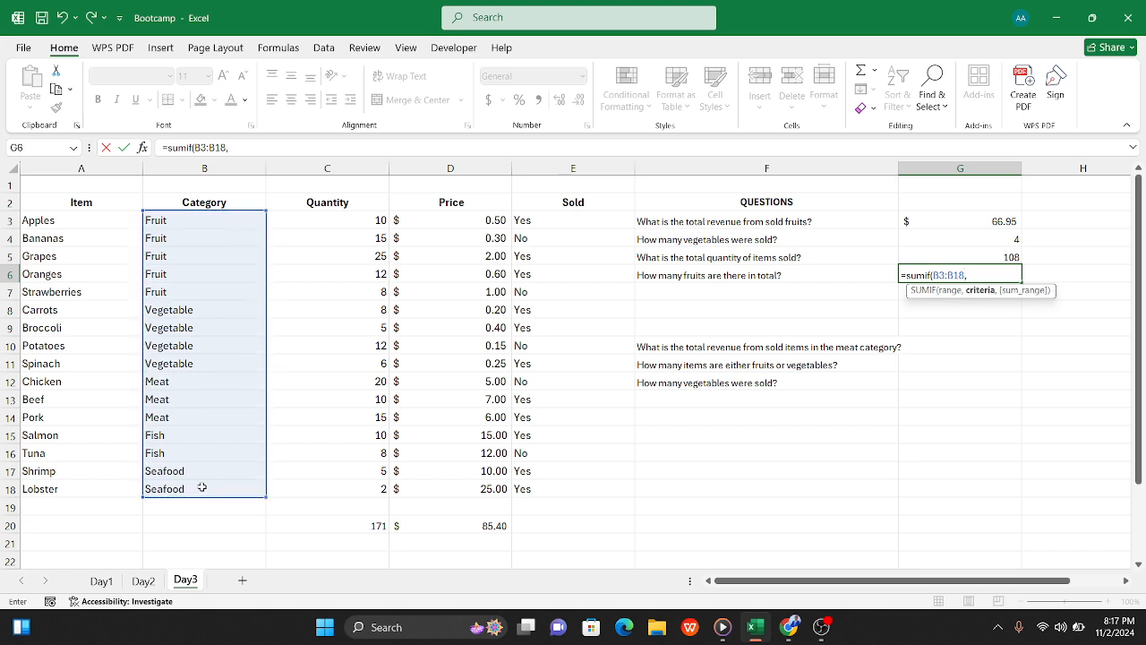
type("\"Fruit\",")
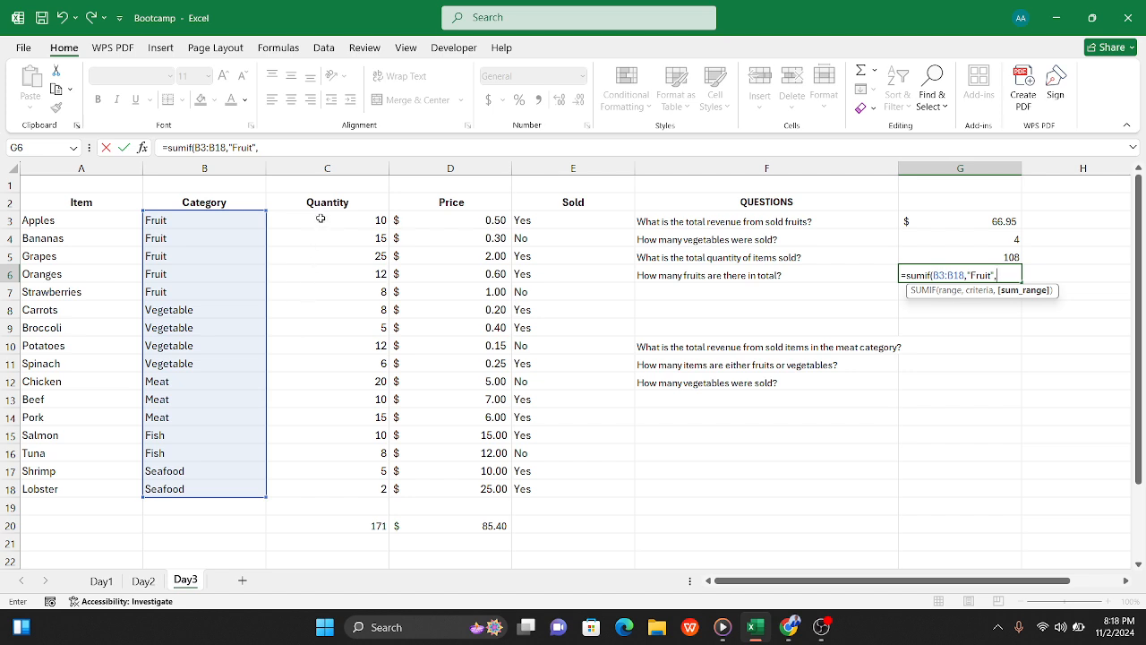
left_click_drag(319, 220, 332, 489)
type(")")
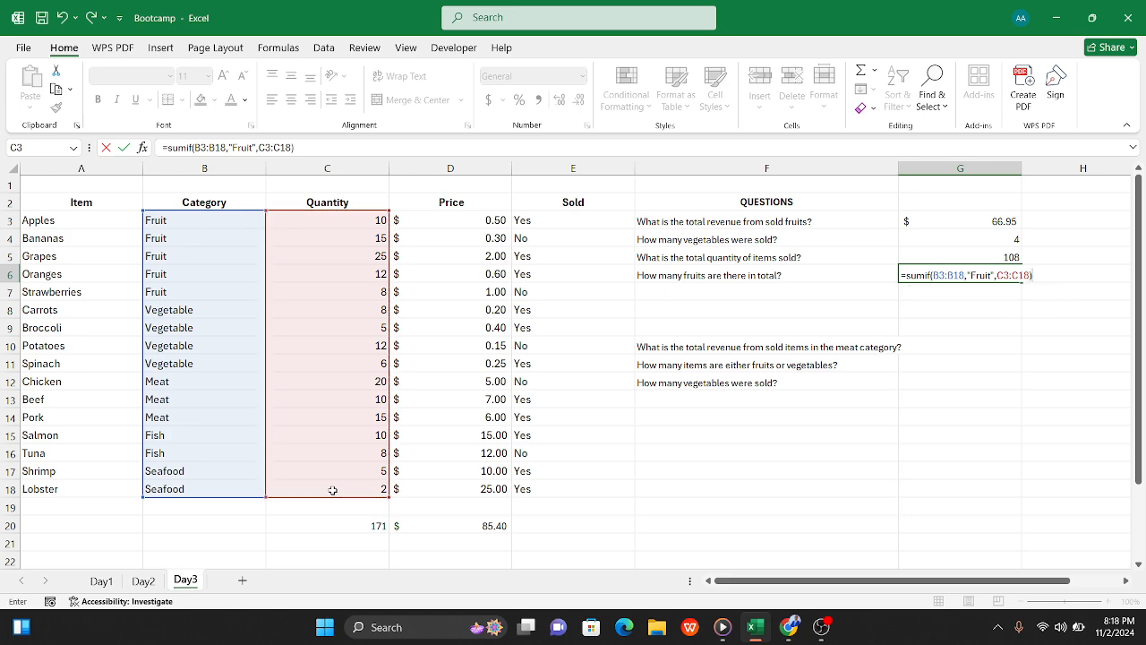
key("Tab")
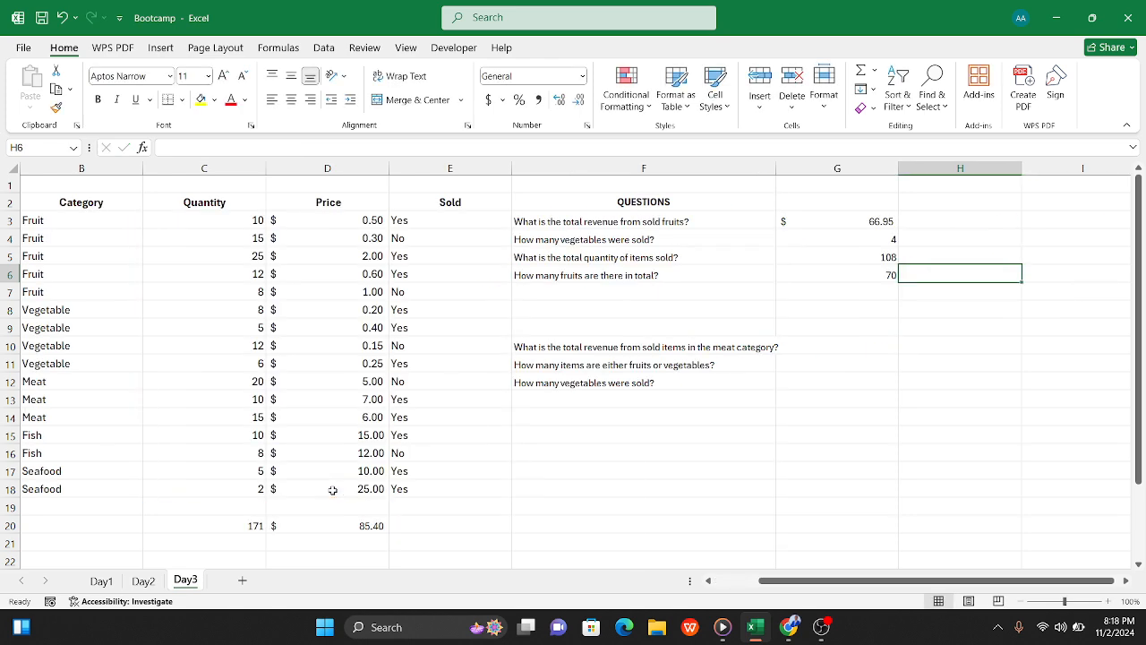
Step: Widen column F slightly so the longest question fits inside the column
scroll(650, 292, "left", 1)
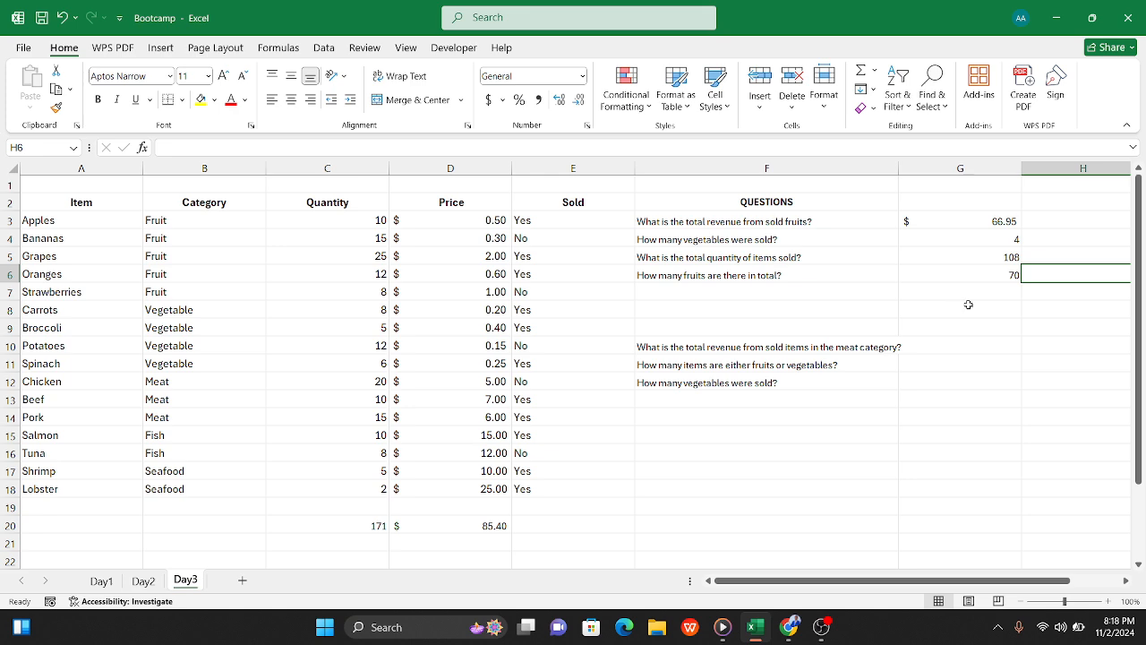
scroll(970, 302, "right", 1)
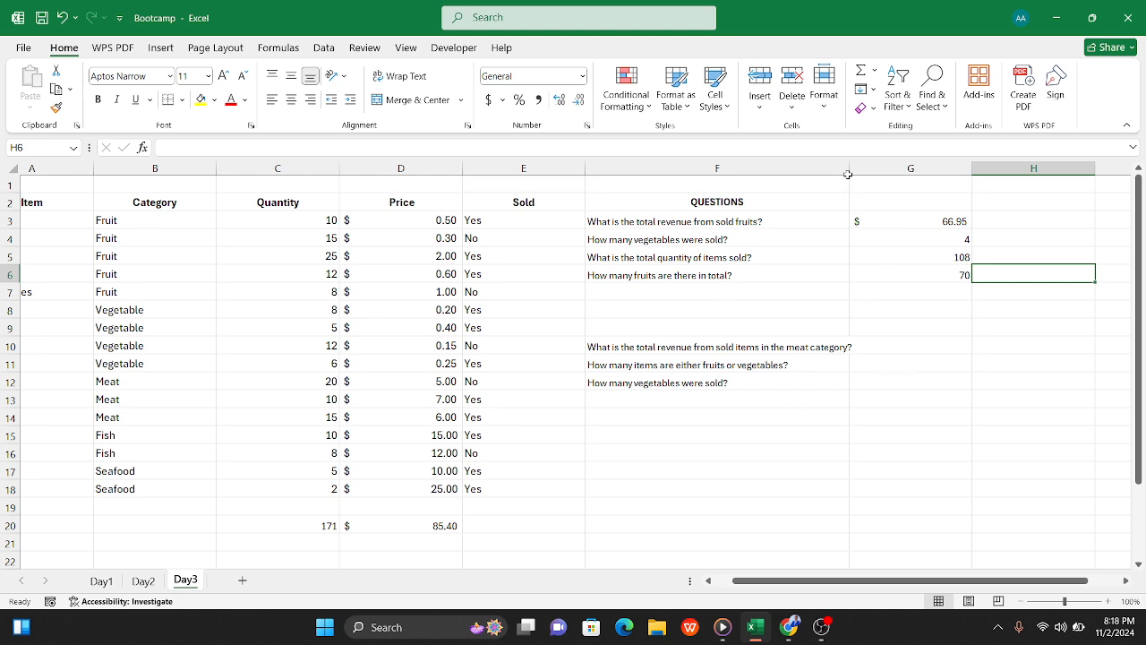
left_click_drag(847, 165, 864, 163)
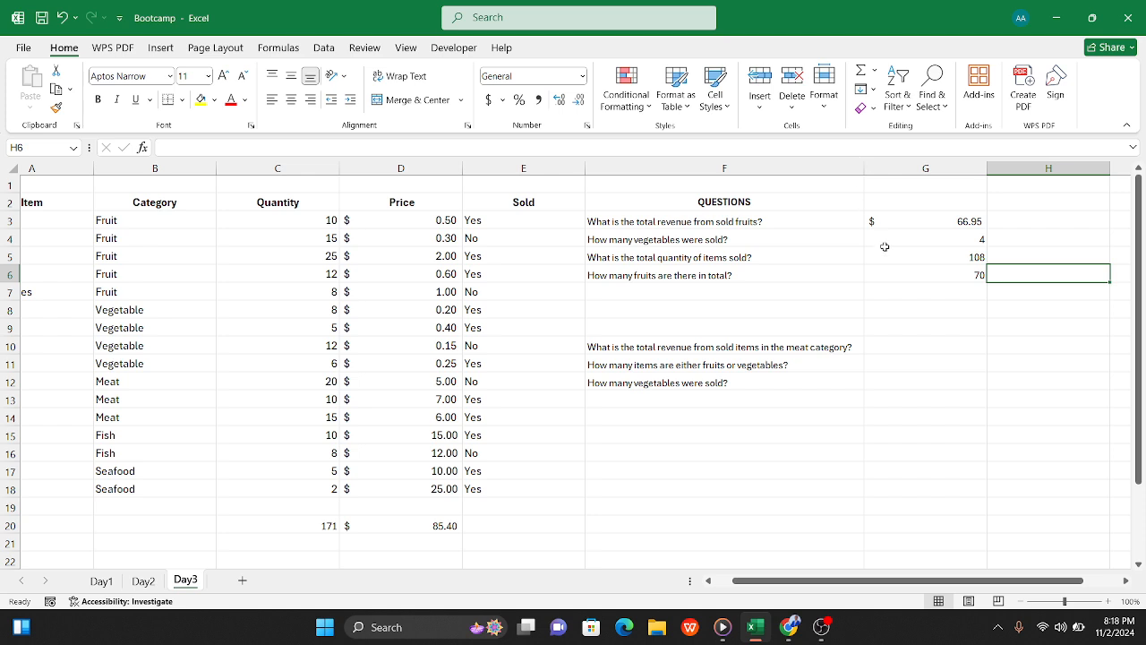
Step: Label the answers with their functions in H3:H6: SUMIF, COUNTIF, SUMIF and SUMIF
left_click(1008, 221)
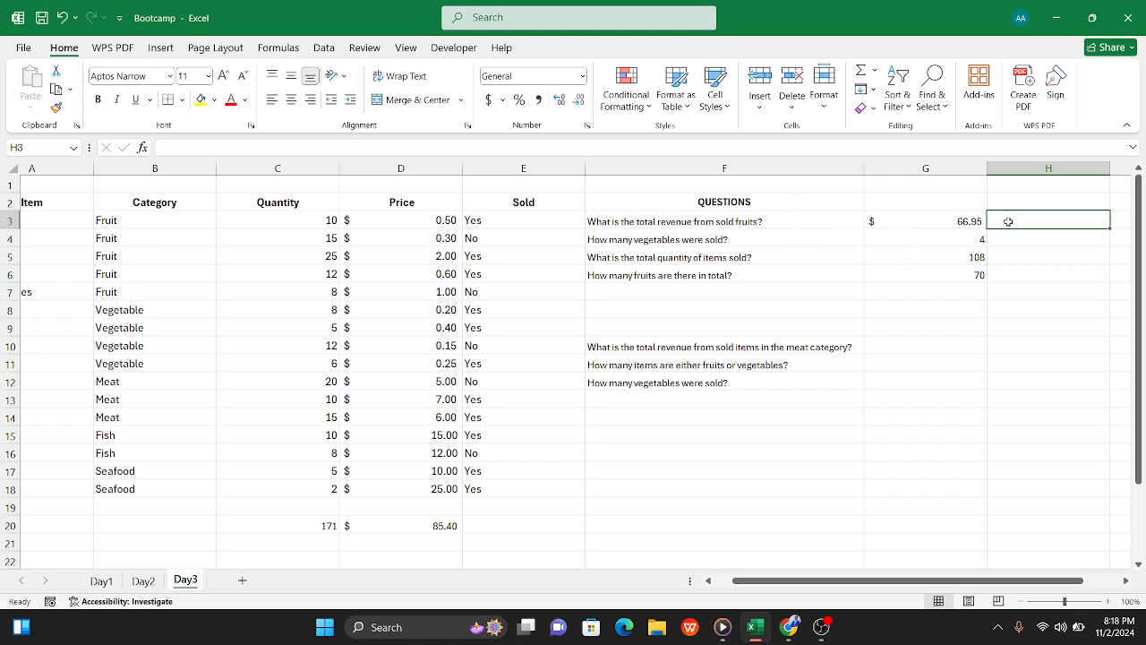
type("SU")
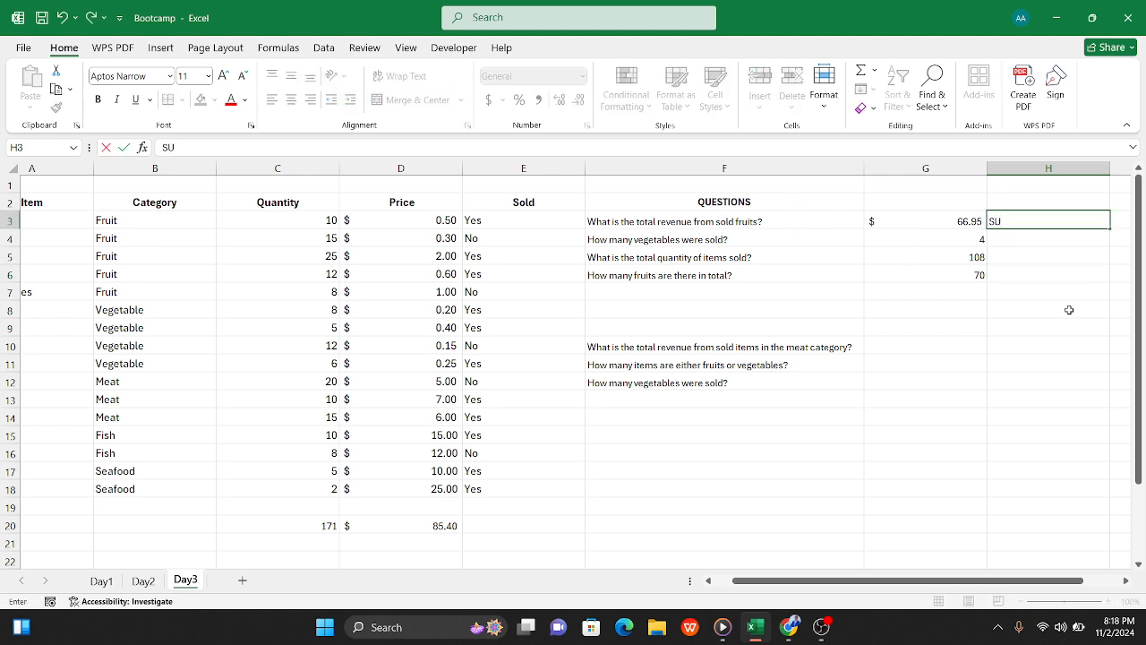
type("MIF")
left_click(1045, 239)
type("CO")
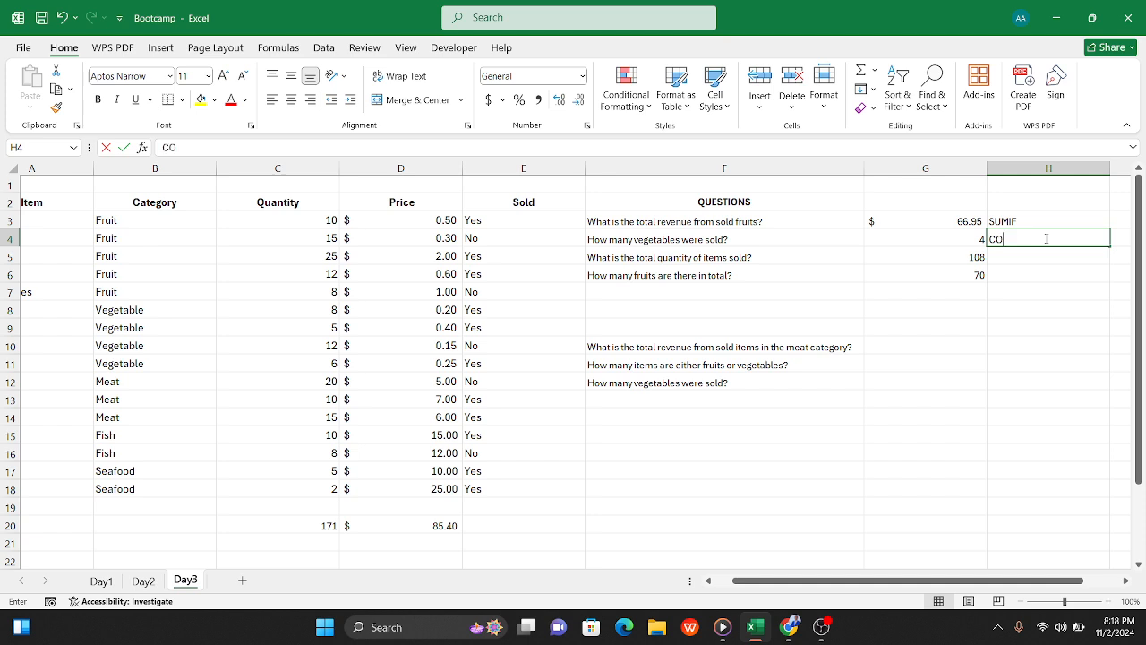
type("UNTIF")
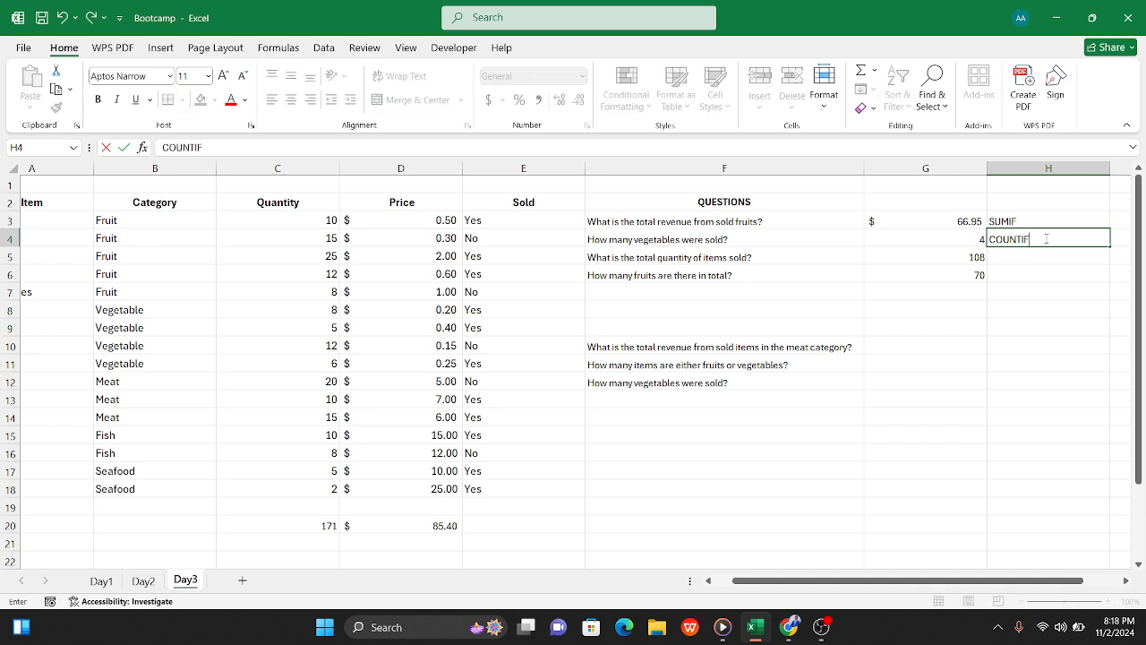
left_click(1025, 256)
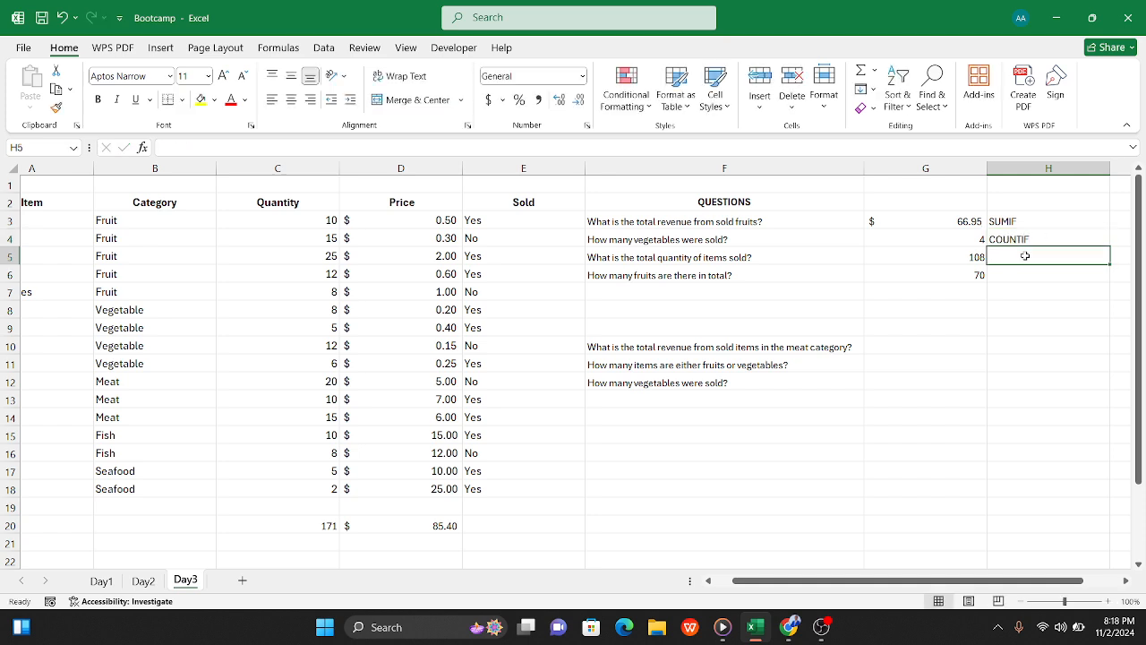
type("SUMIF")
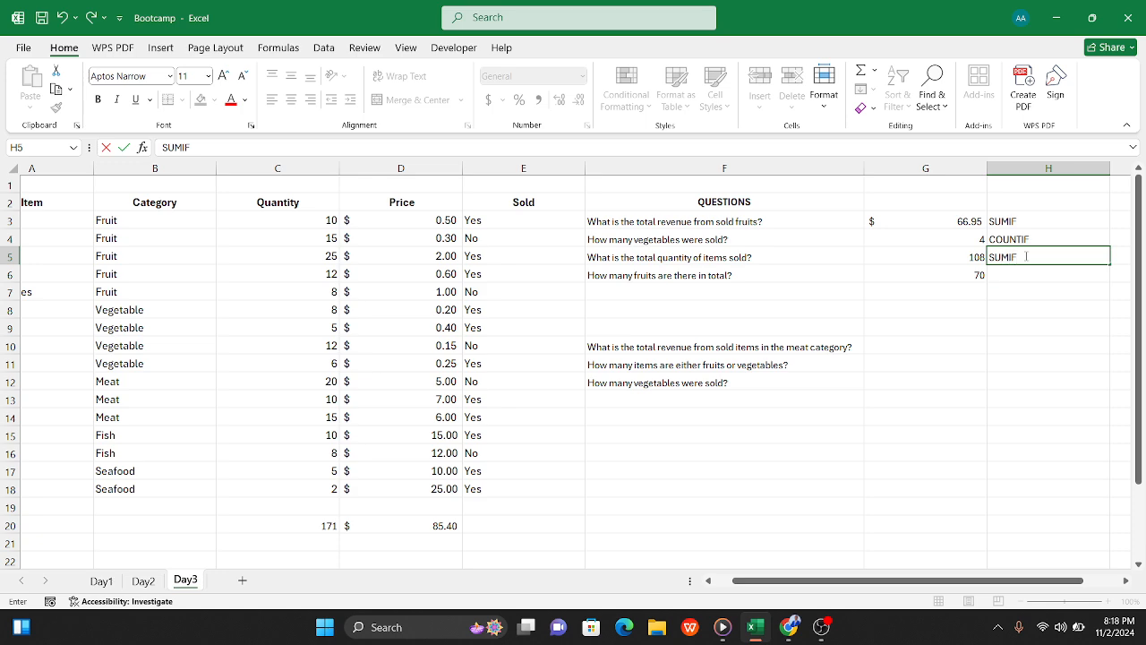
left_click(1023, 275)
type("SUMIF")
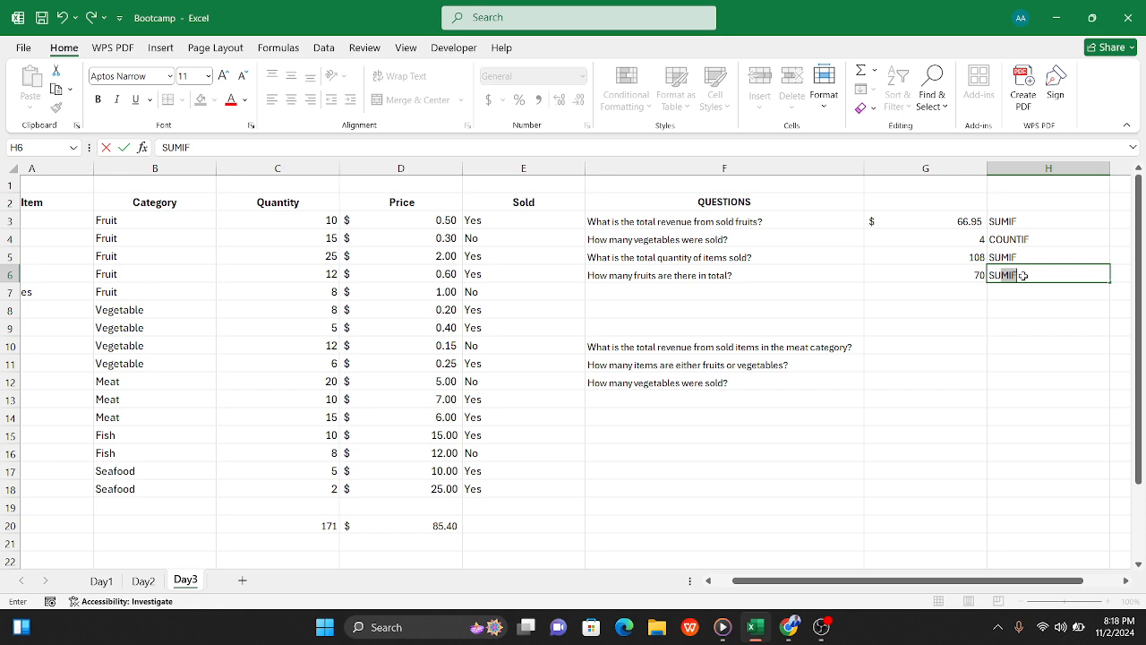
key("Tab")
Step: Make the function labels in H3:H6 bold
left_click_drag(833, 219, 839, 273)
key("ctrl+b")
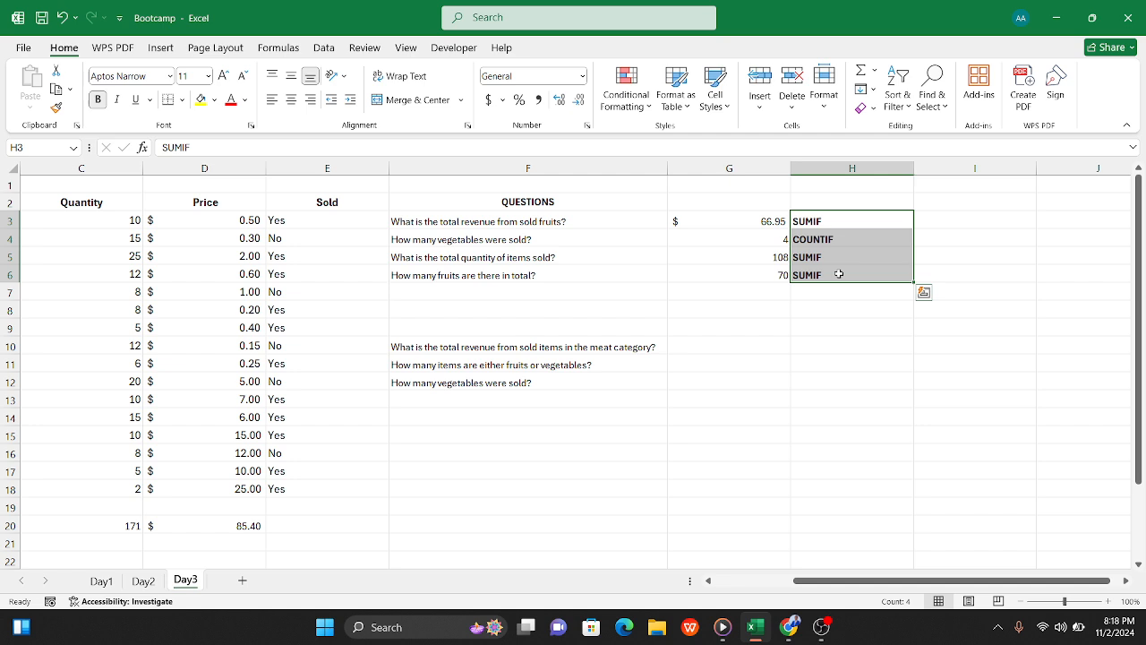
left_click(690, 358)
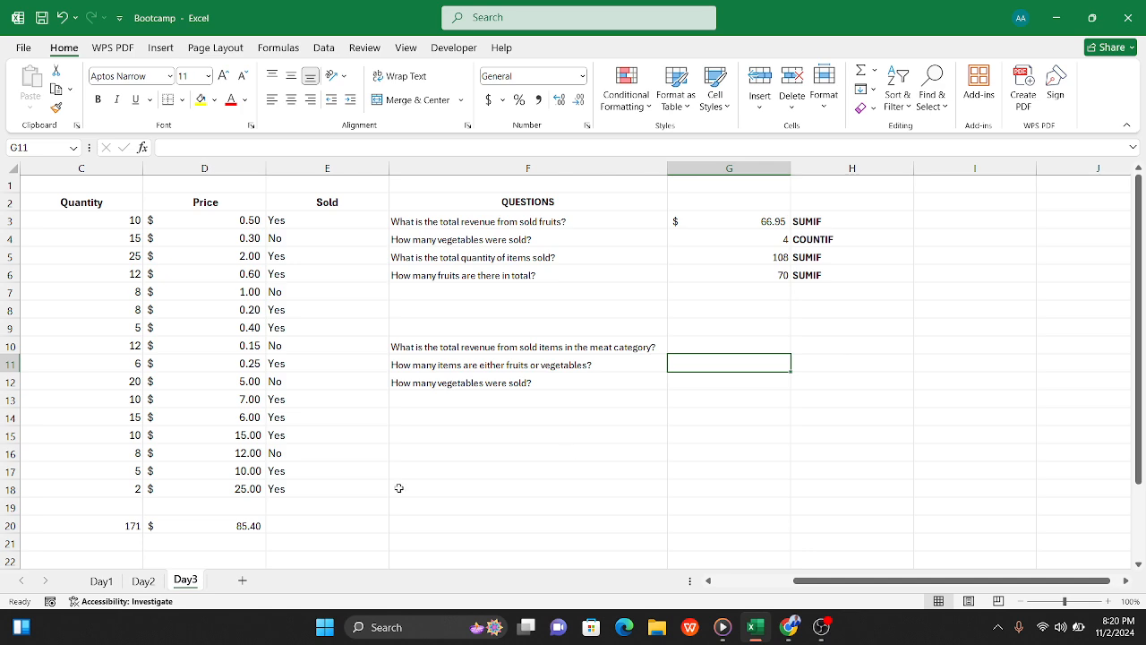
Step: Make the list of function names in A23:A26 below the item table bold
scroll(224, 479, "left", 2)
scroll(220, 484, "down", 3)
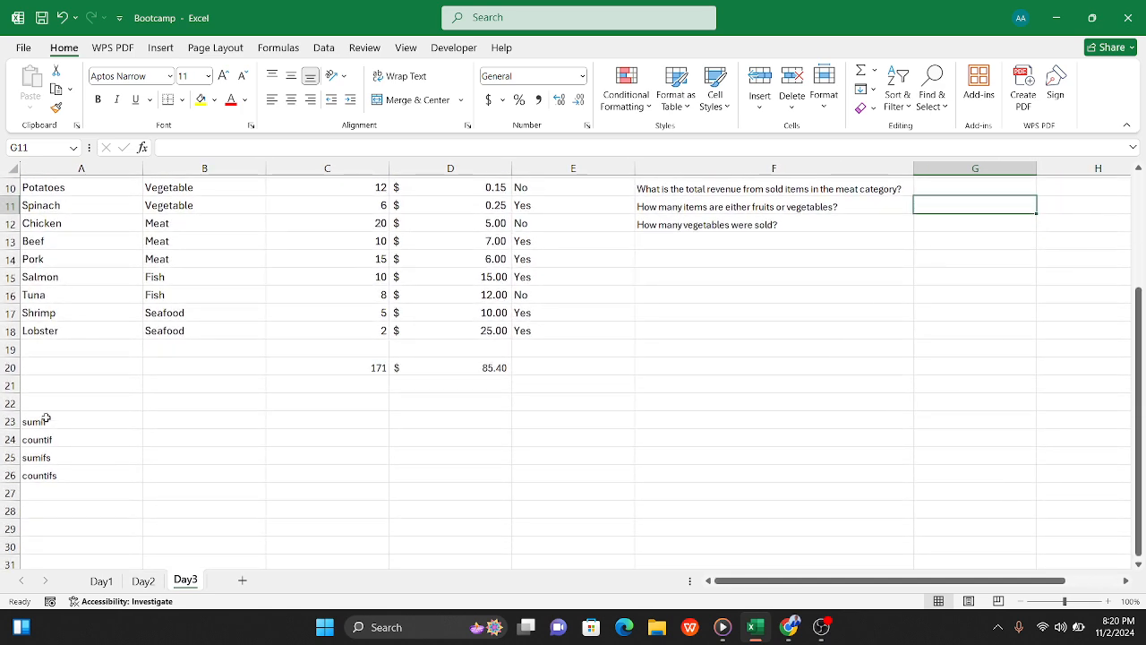
left_click_drag(46, 418, 51, 471)
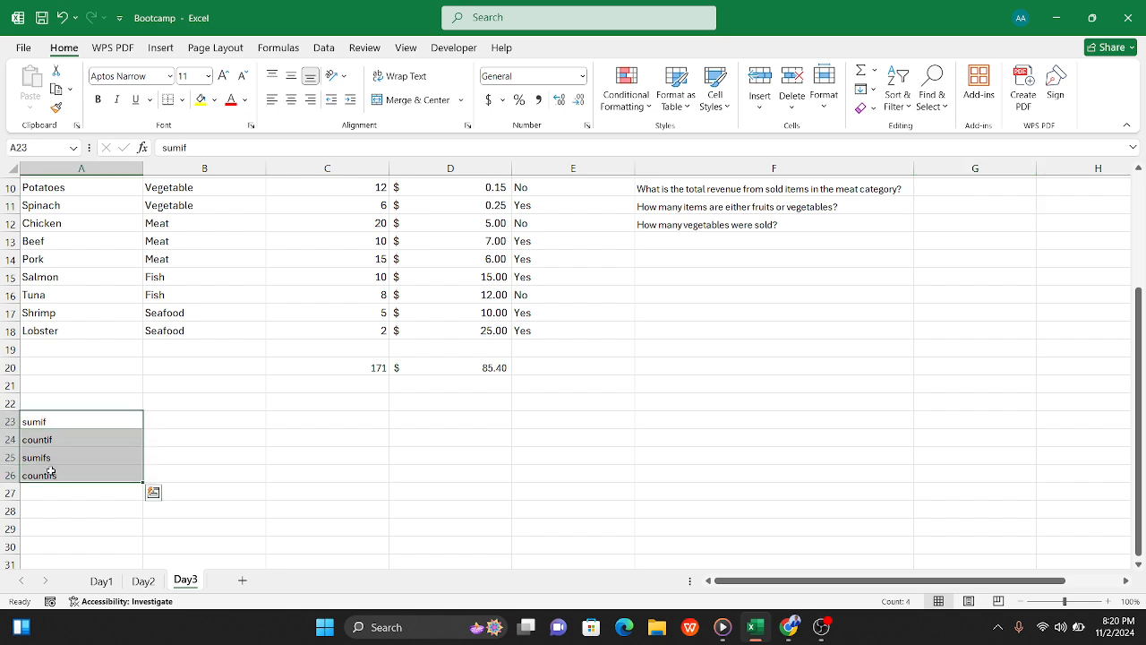
key("ctrl+b")
left_click(85, 489)
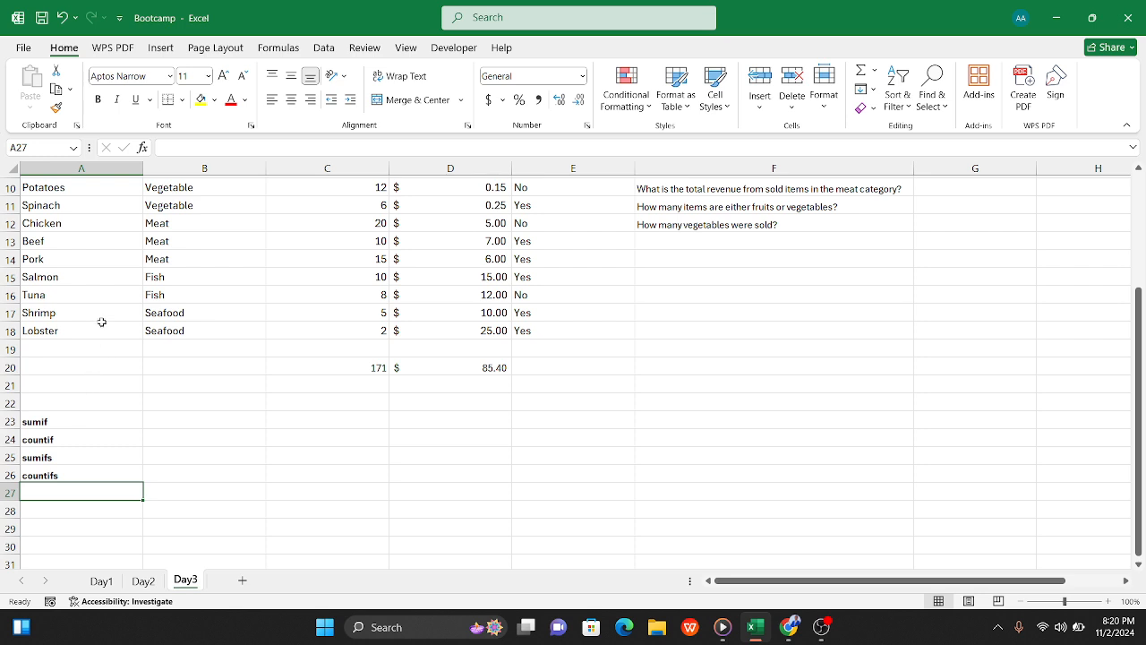
Step: Enter the sample numbers 1, 2, 3 and 4 in C25:C28
left_click(305, 461)
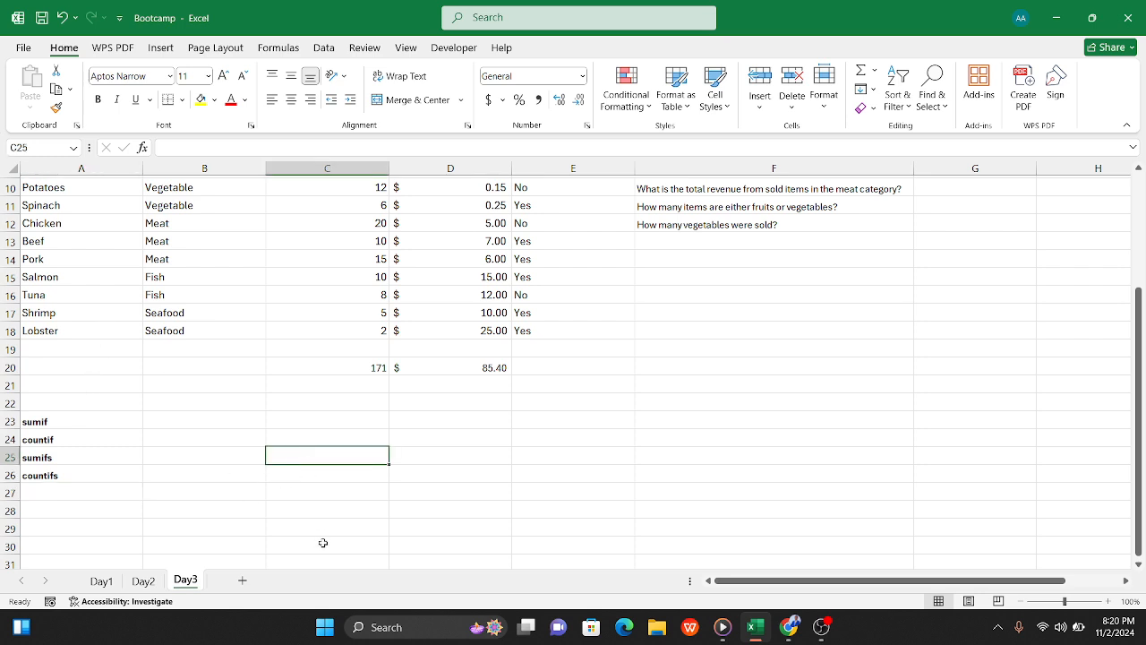
type("1")
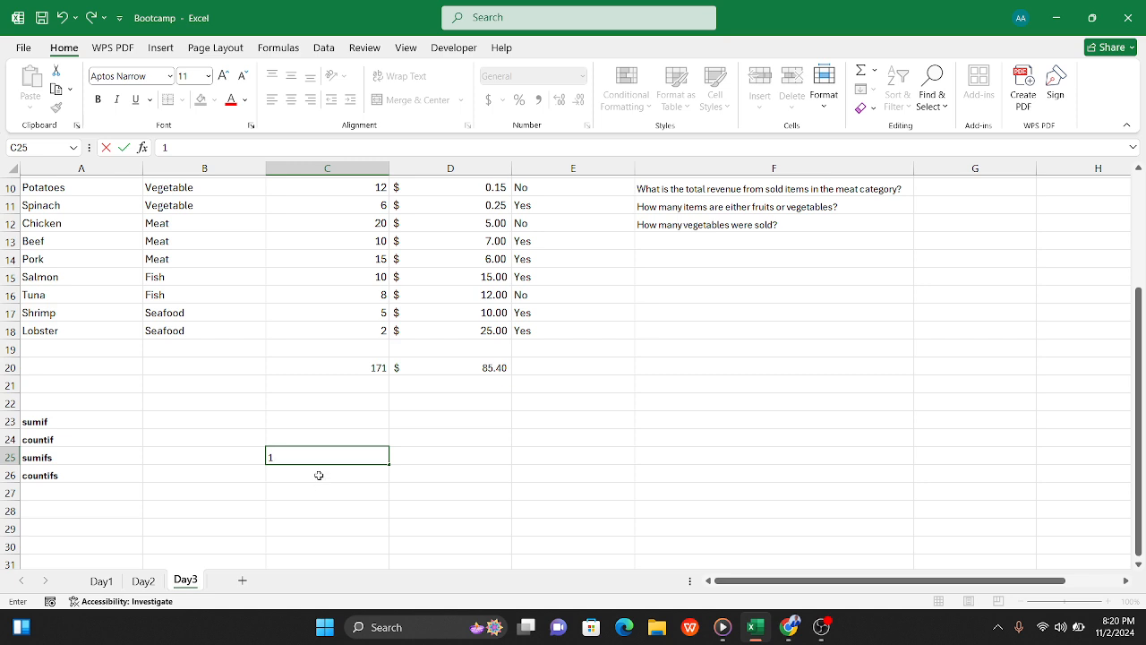
key("Return")
type("2")
key("Return")
type("3")
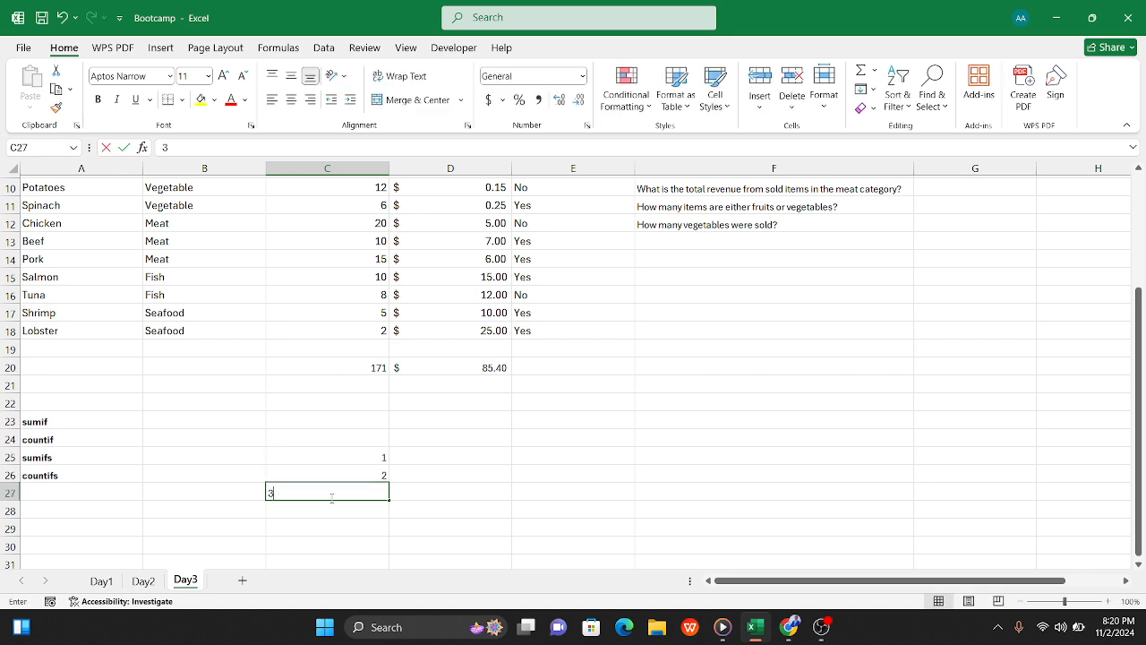
left_click(353, 523)
type("4")
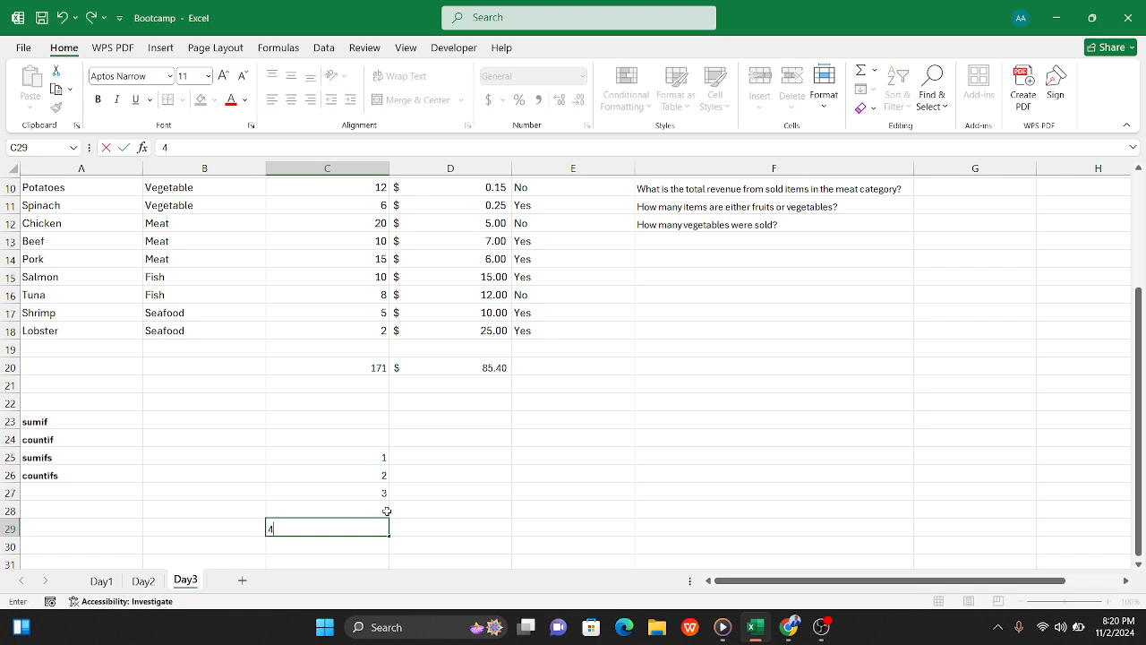
left_click(370, 507)
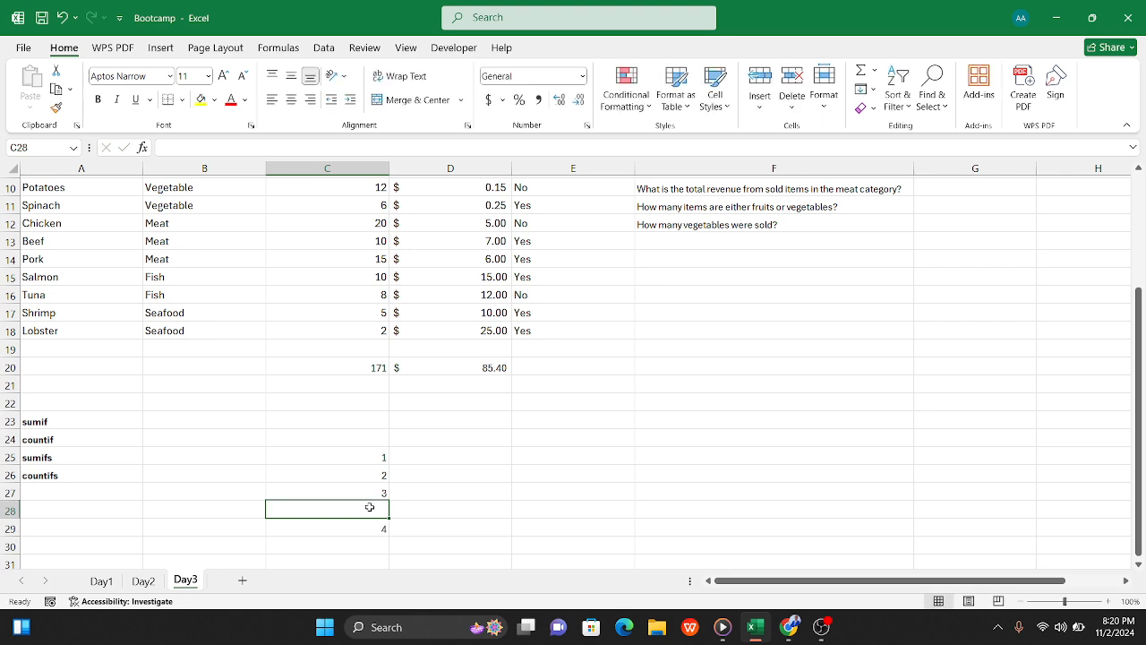
type("4`")
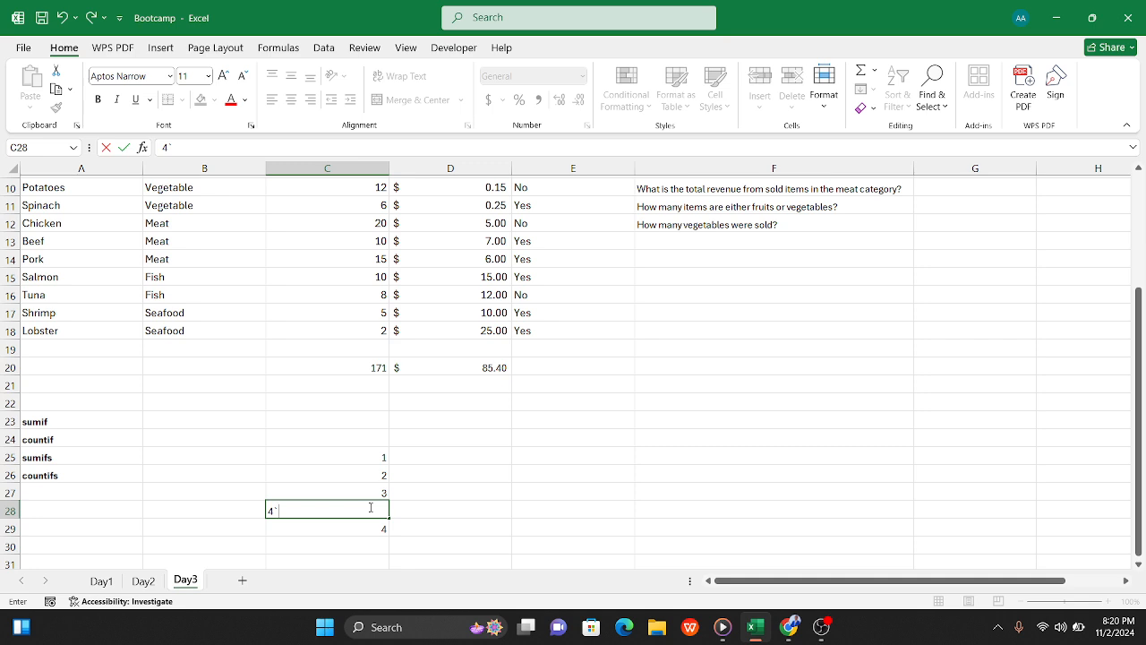
key("Left")
left_click(369, 507)
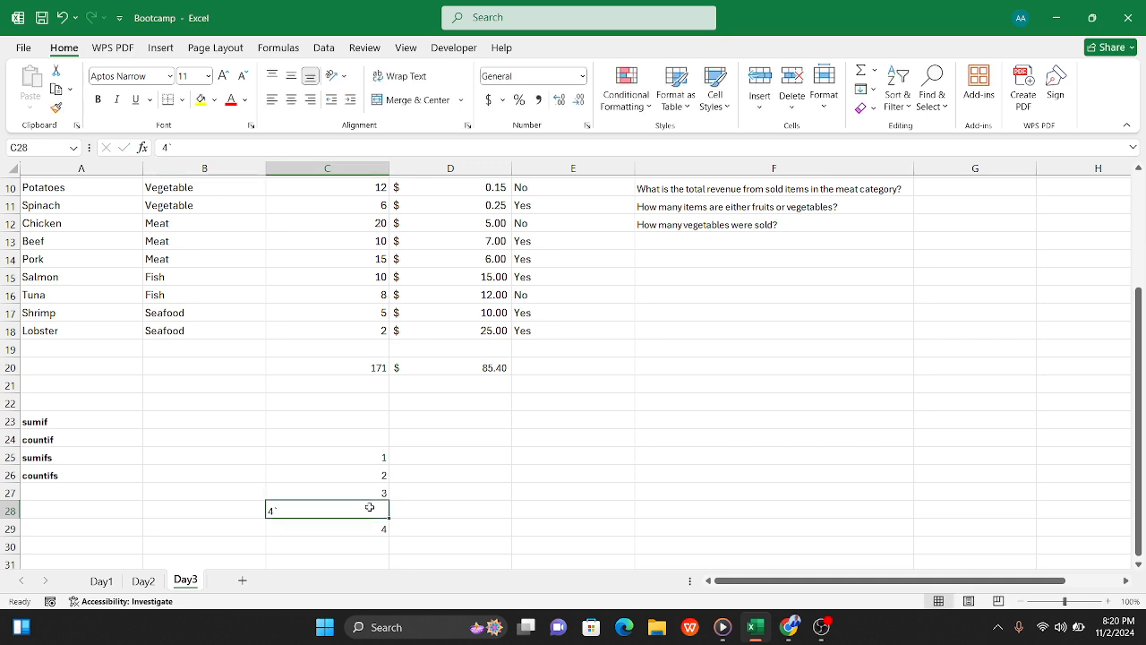
type("4")
key("Tab")
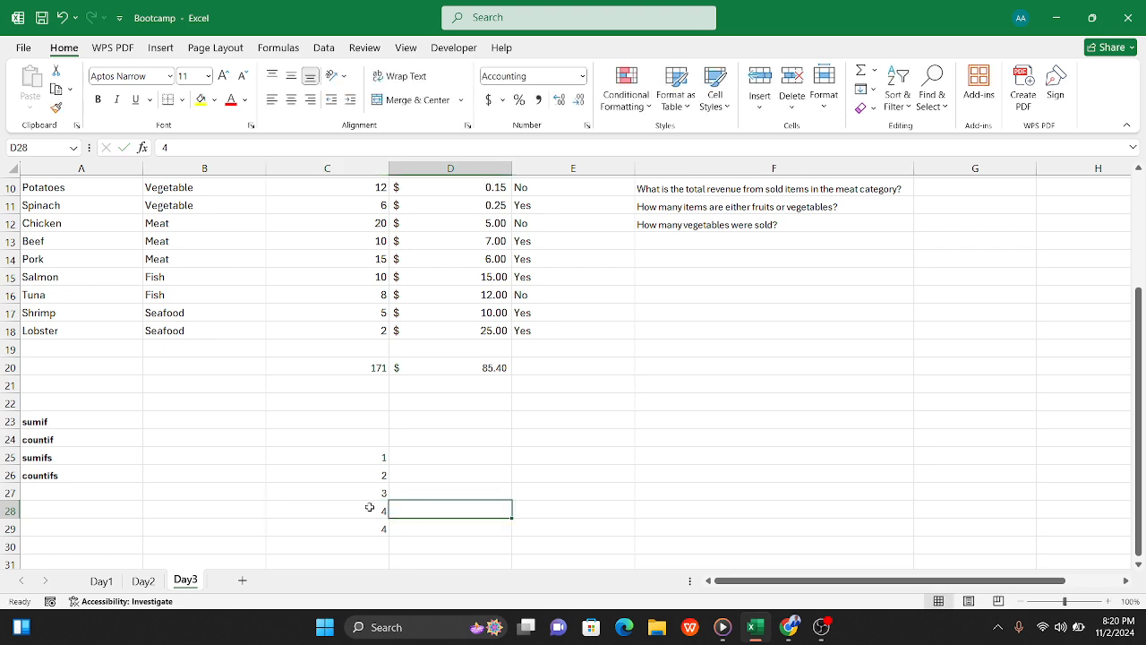
Step: Add the bold label Total in B29 beside the cell under the sample numbers
left_click(232, 537)
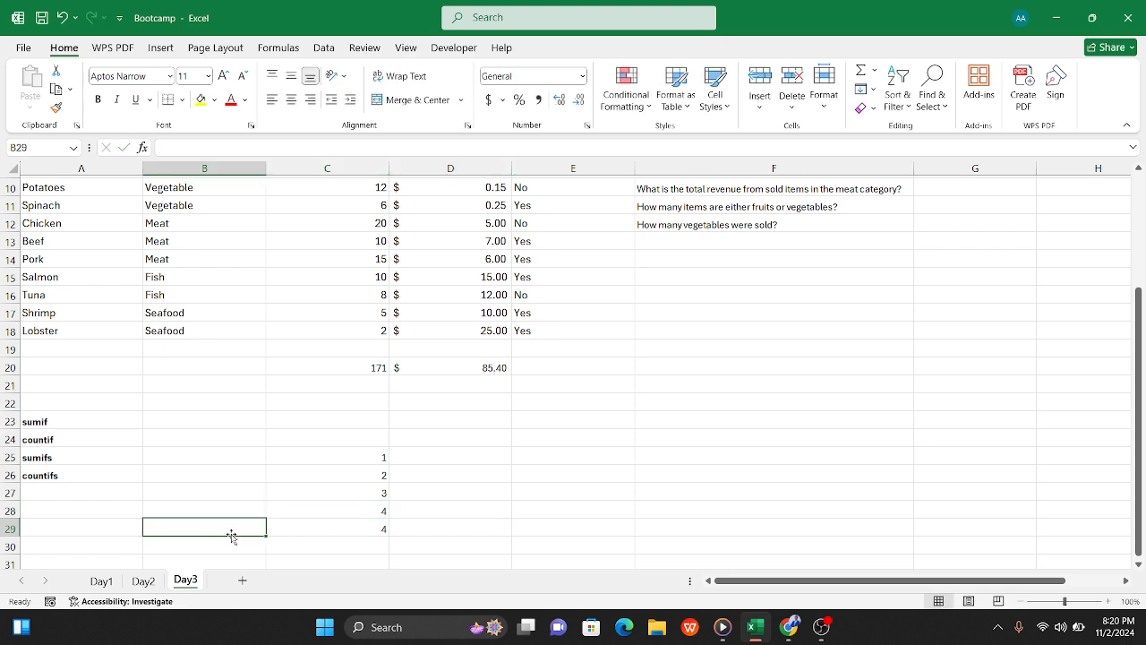
type("Total")
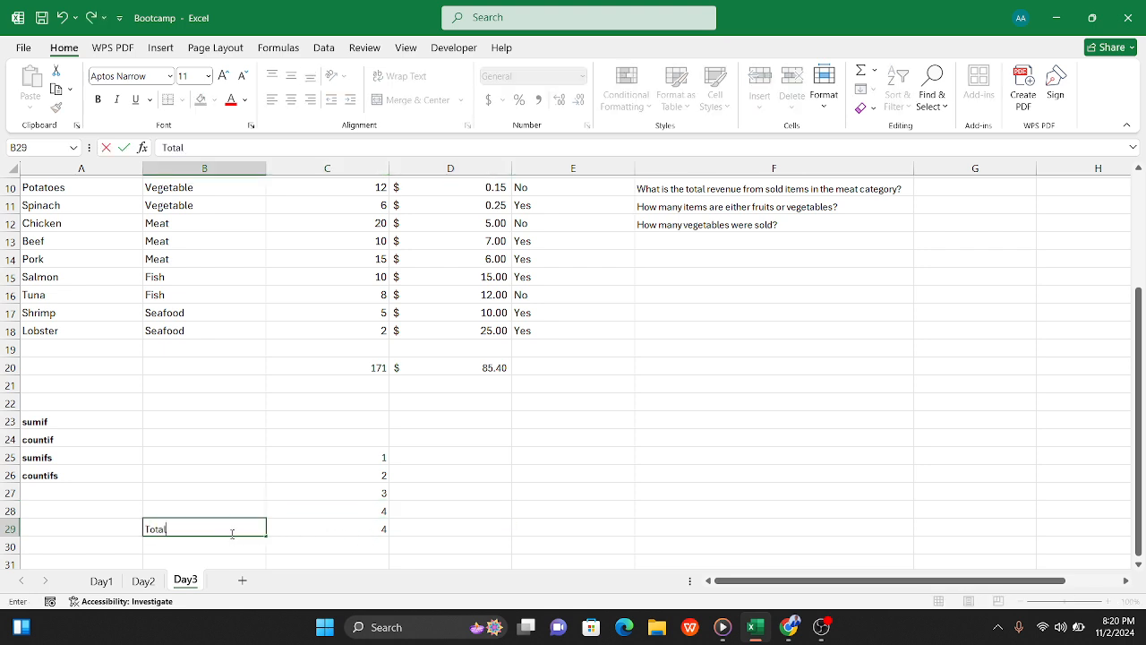
left_click(337, 532)
left_click(218, 531)
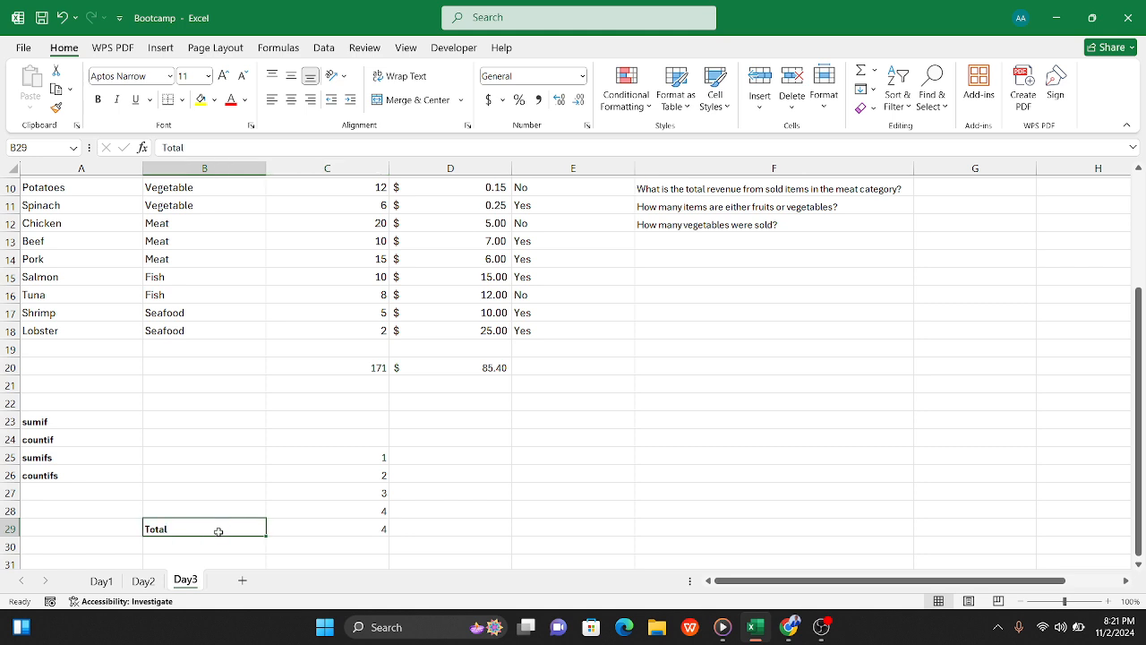
key("ctrl+b")
Step: Try to total the sample numbers C25:C28 with a SUM formula in C29
left_click(342, 533)
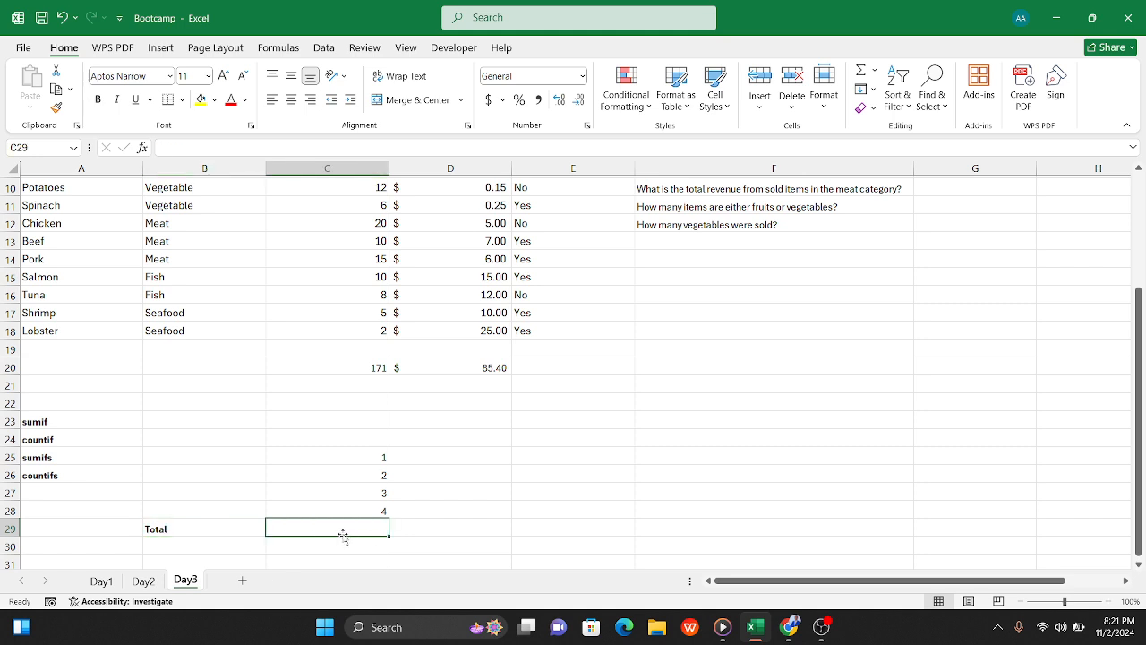
type("=sum")
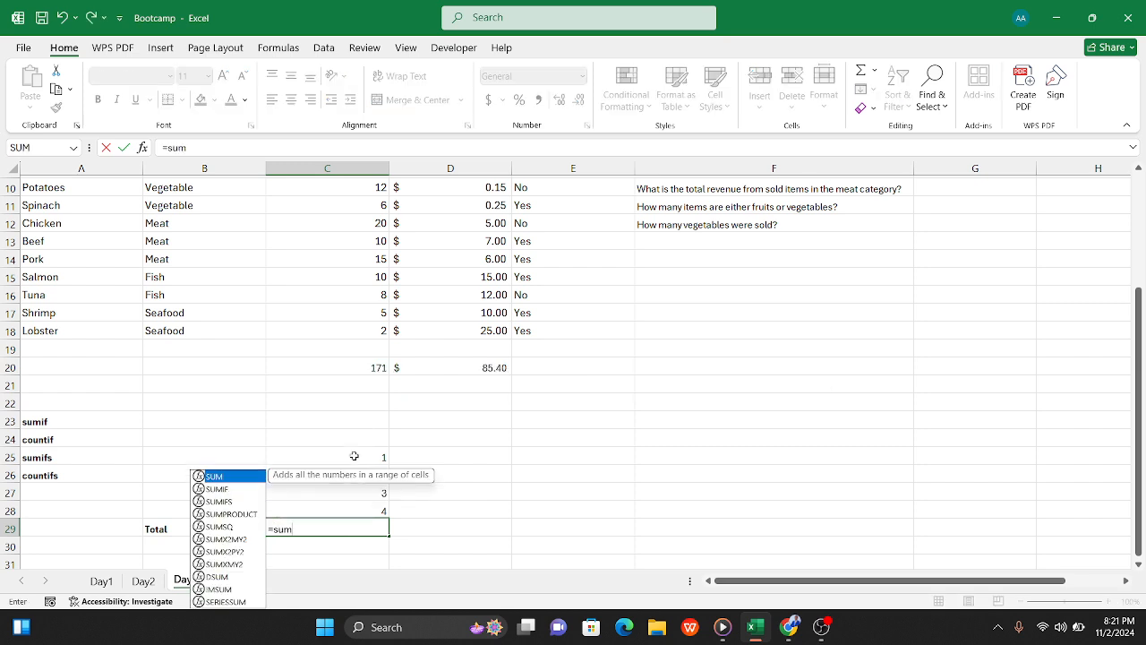
left_click_drag(354, 456, 369, 508)
type(")")
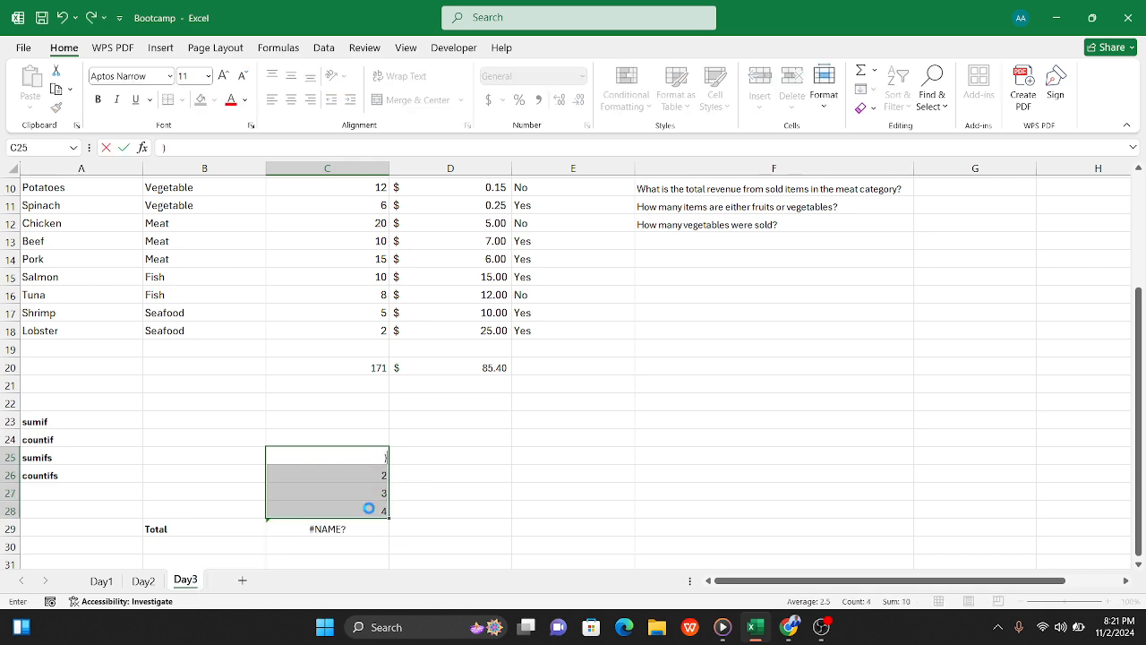
key("ctrl+z")
Step: Replace the formula in C29 with =SUM(C25:C28) to total the sample numbers
left_click(365, 536)
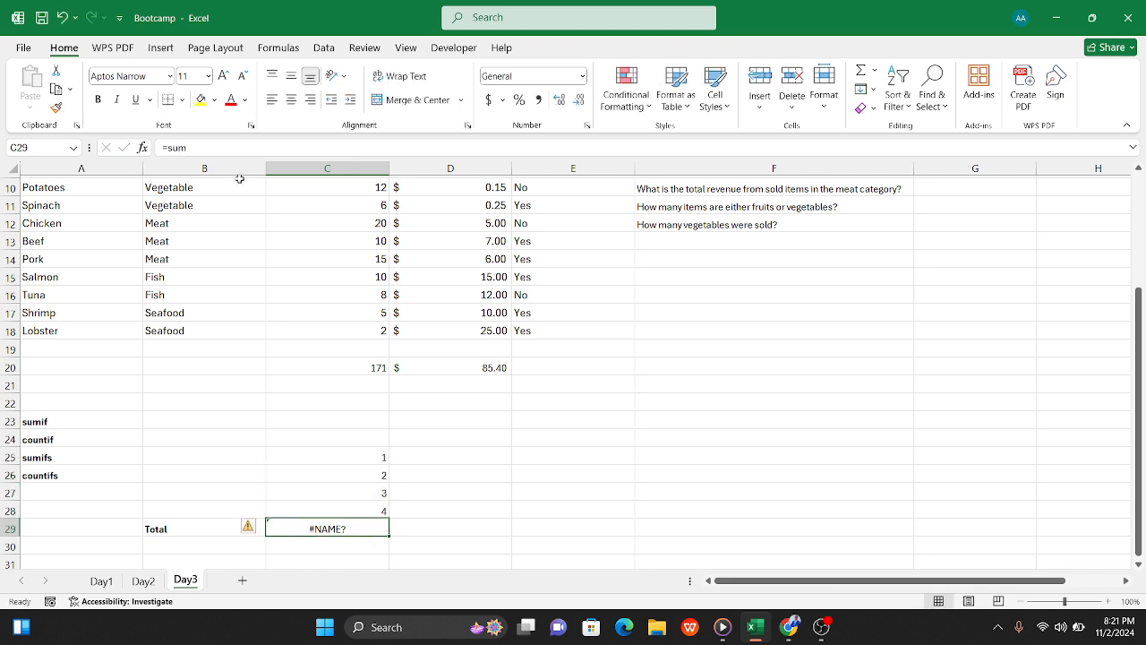
left_click_drag(164, 148, 213, 153)
type("=(")
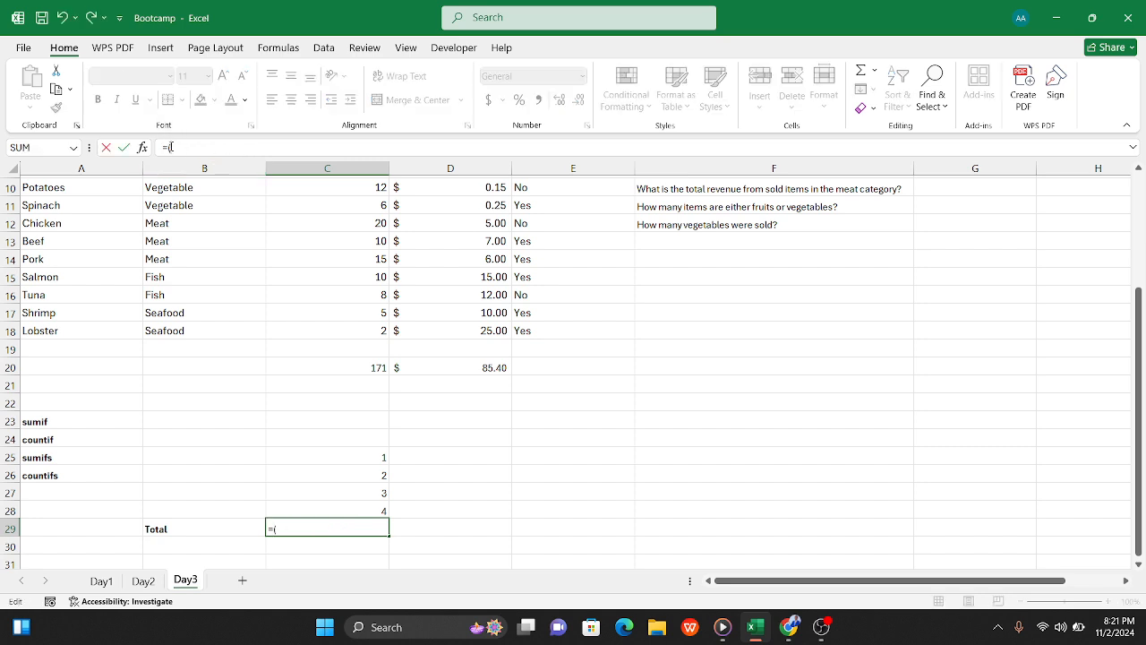
type("s")
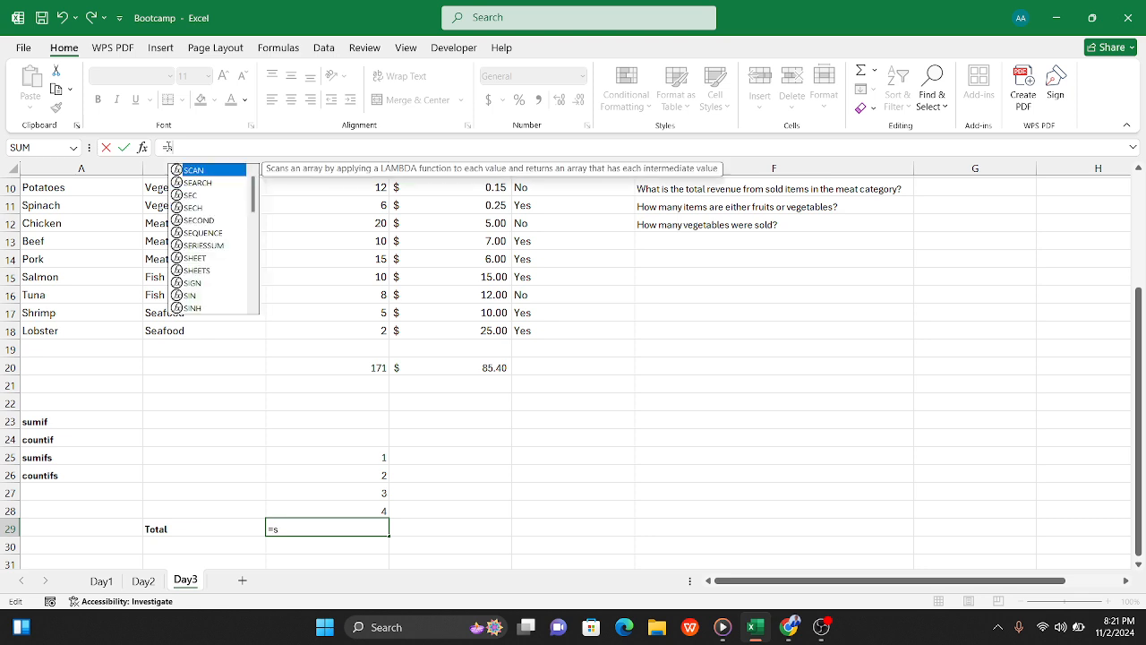
type("um(")
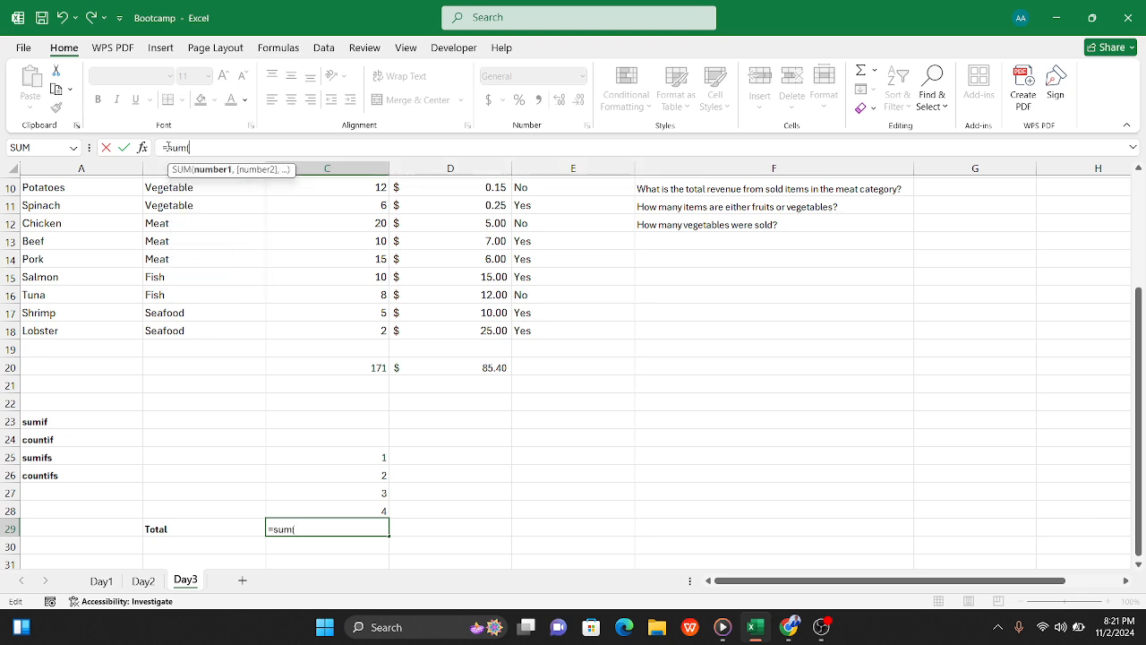
left_click_drag(342, 461, 364, 507)
type(")")
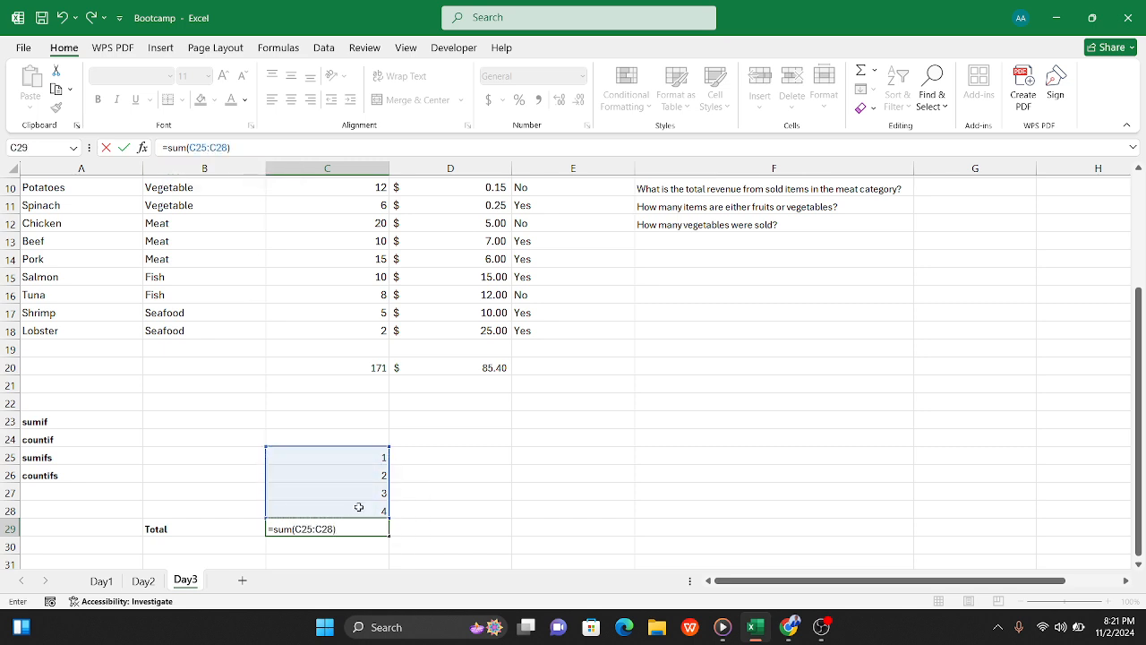
key("Tab")
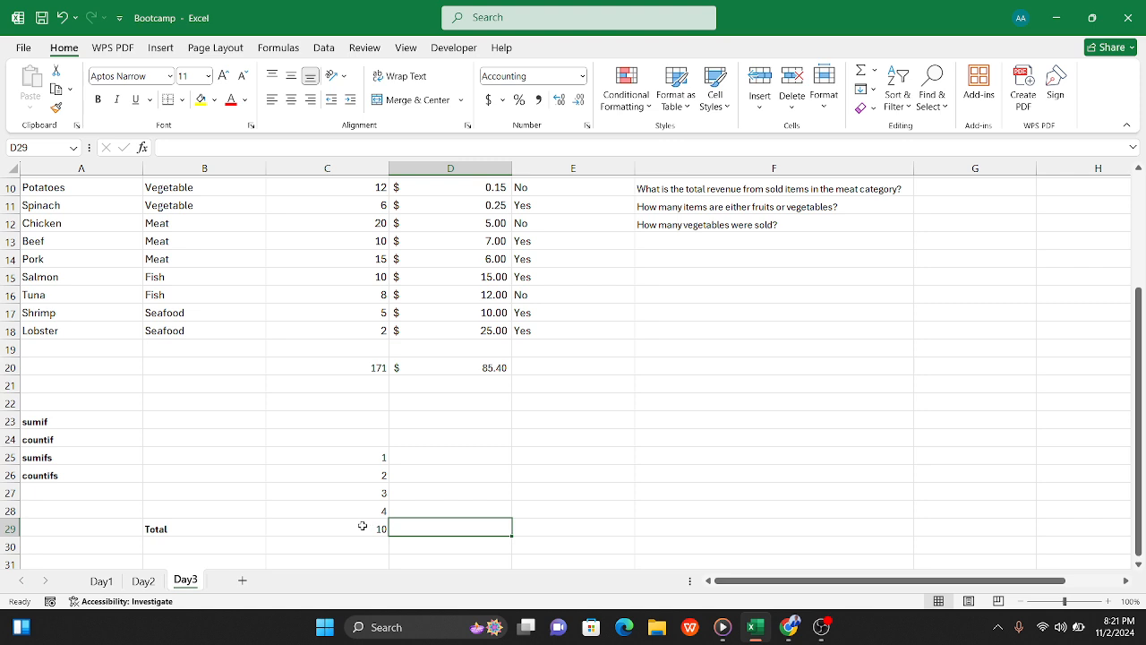
Step: Make the total in C29 bold
left_click(361, 526)
key("ctrl+b")
left_click(466, 525)
Step: Examine the IF formula behind the Status column on the Day2 sheet and return to the Day3 sheet
left_click(152, 581)
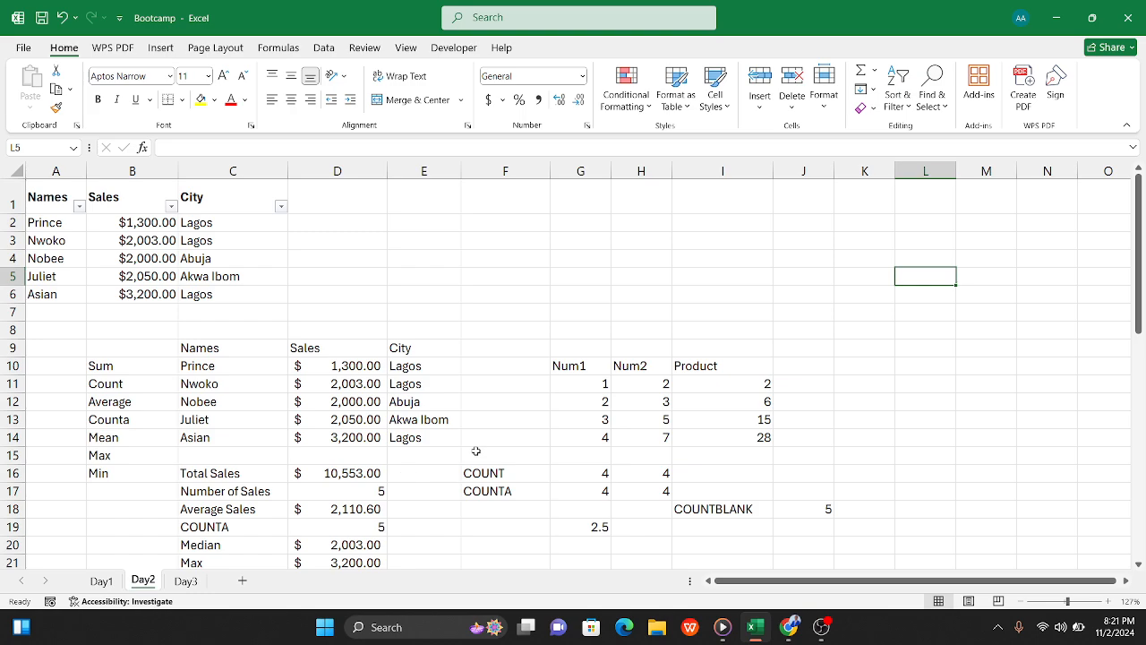
scroll(694, 434, "down", 6)
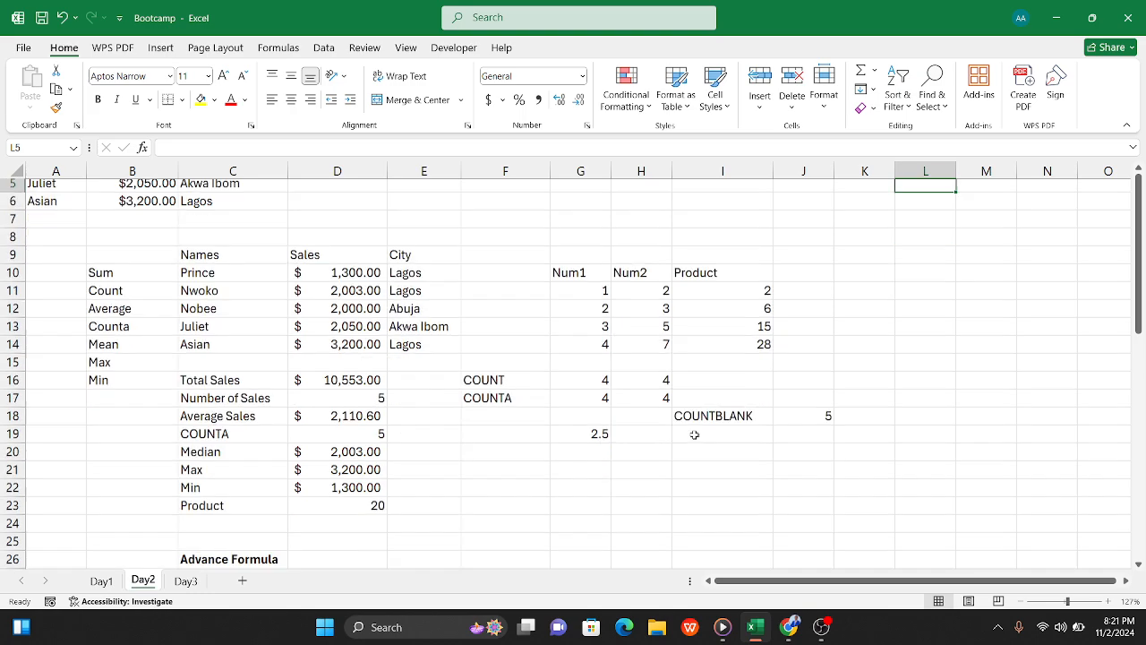
scroll(627, 412, "down", 2)
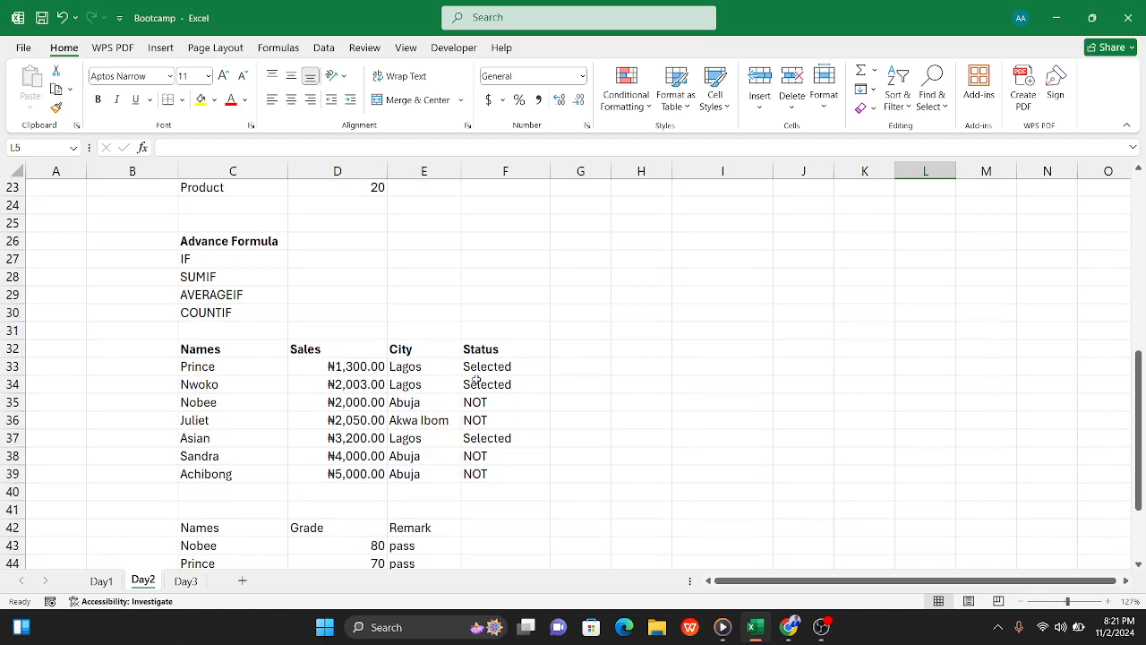
left_click(482, 368)
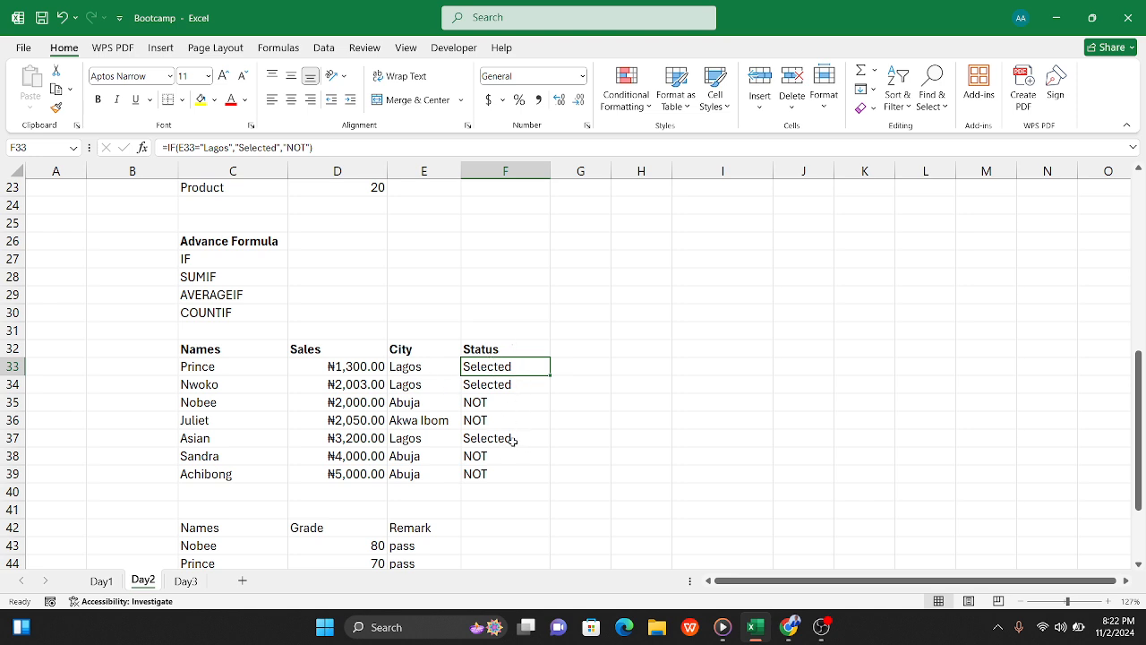
left_click(185, 581)
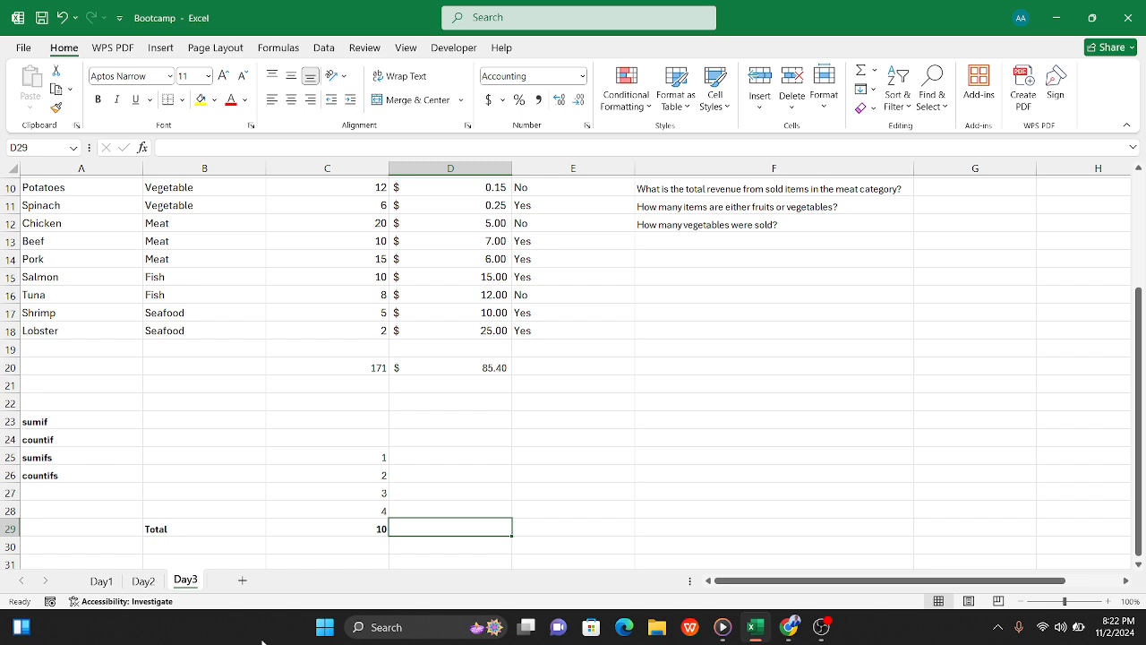
Step: Clear the answer formula in G3 beside the question about total revenue from sold fruits
scroll(103, 483, "up", 3)
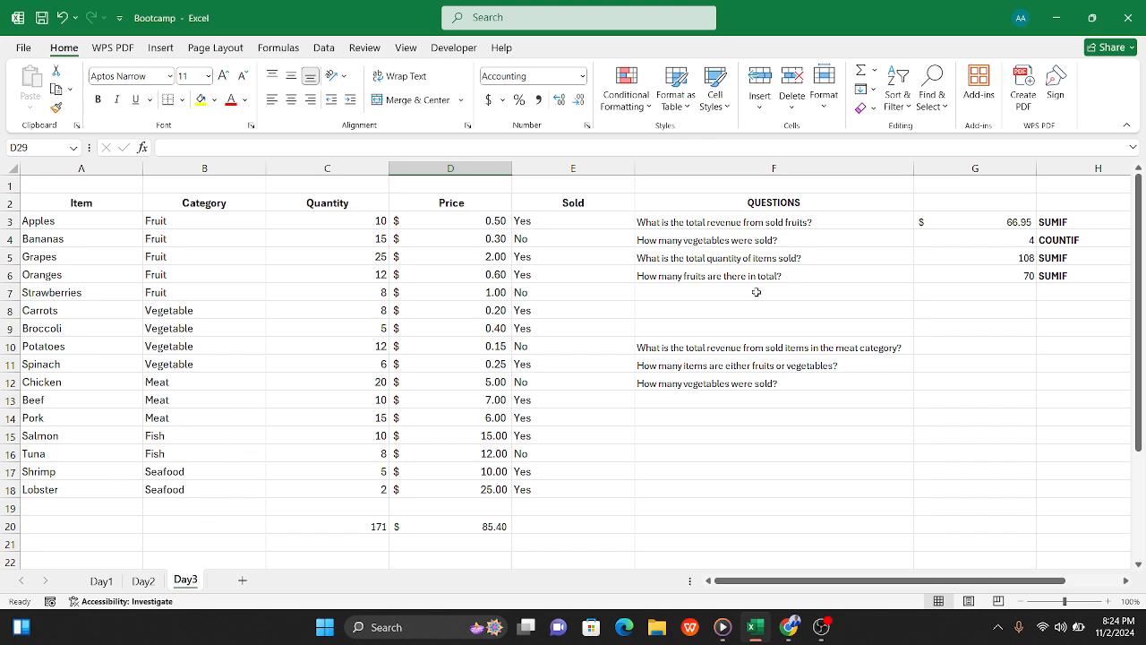
left_click(945, 216)
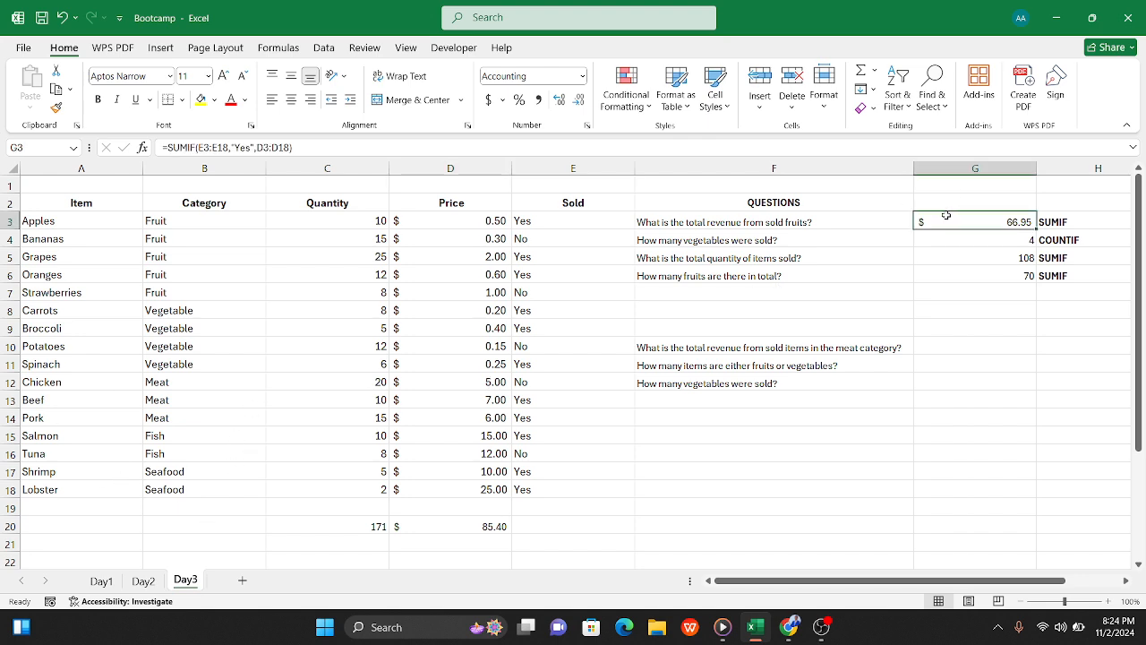
key("Delete")
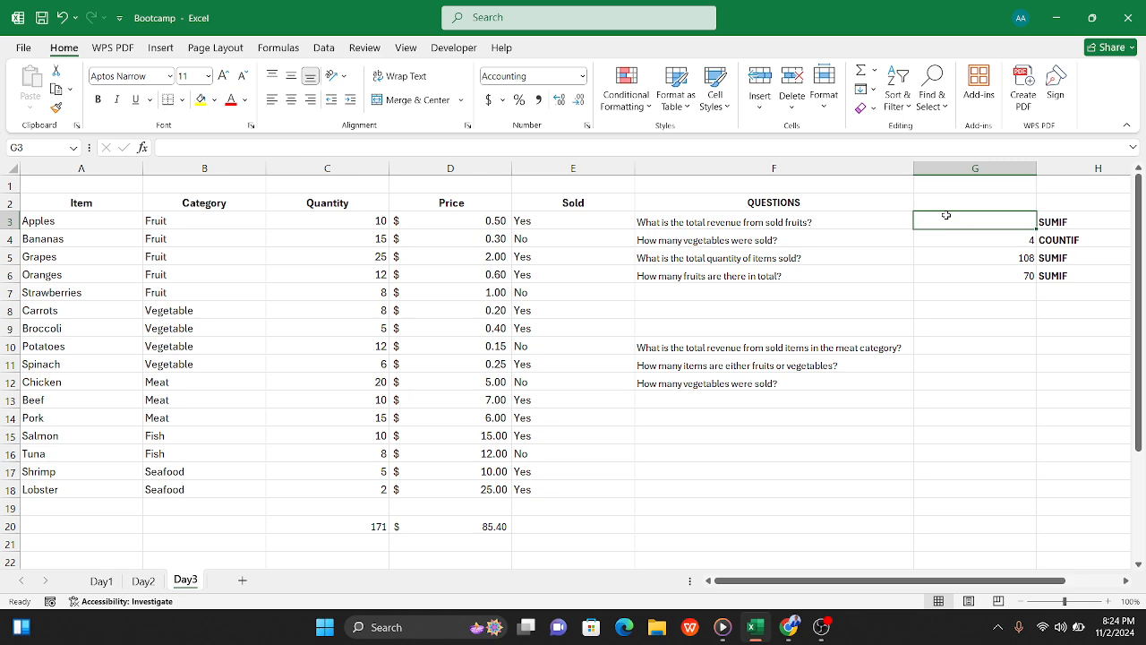
left_click(973, 265)
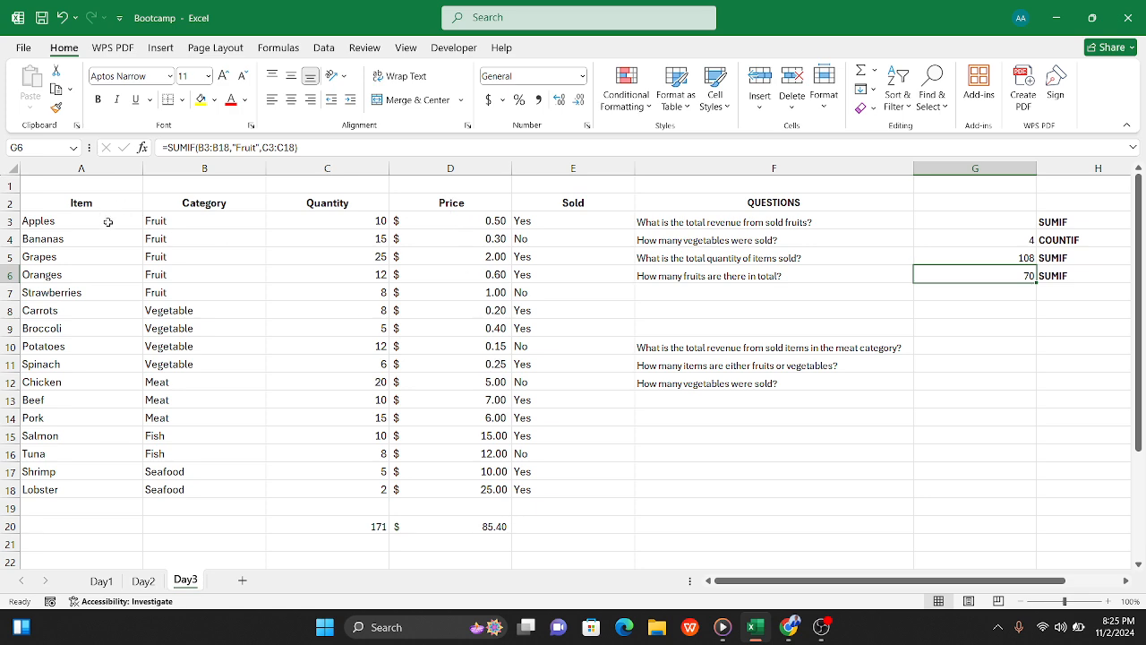
Step: Center the contents of the Sold column horizontally
left_click(568, 168)
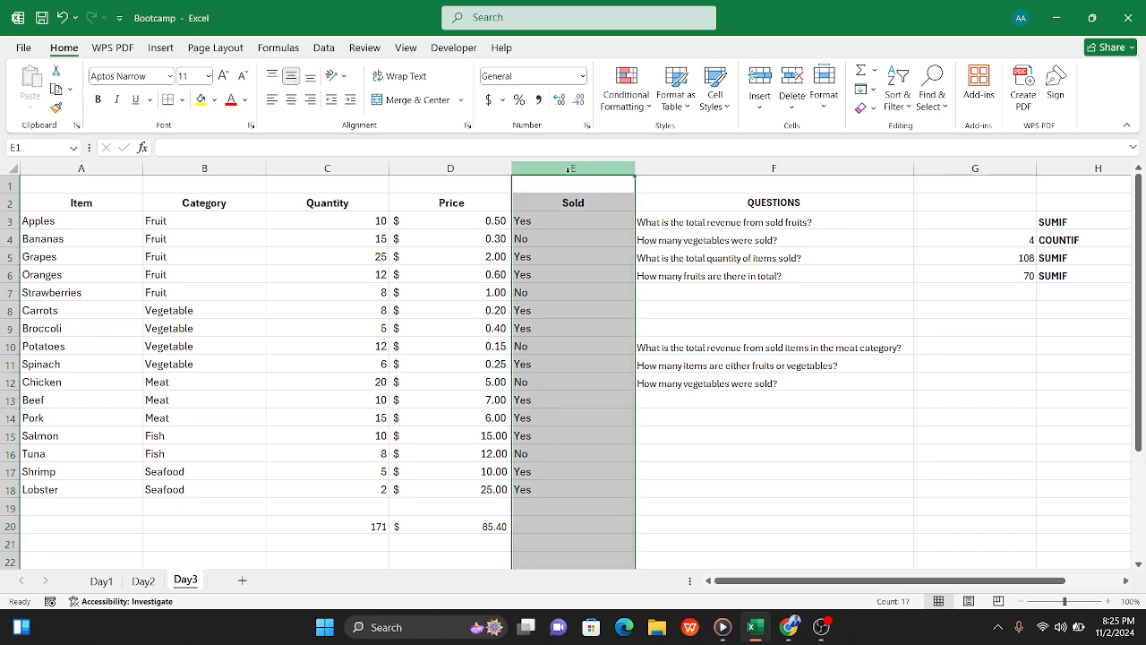
left_click(291, 99)
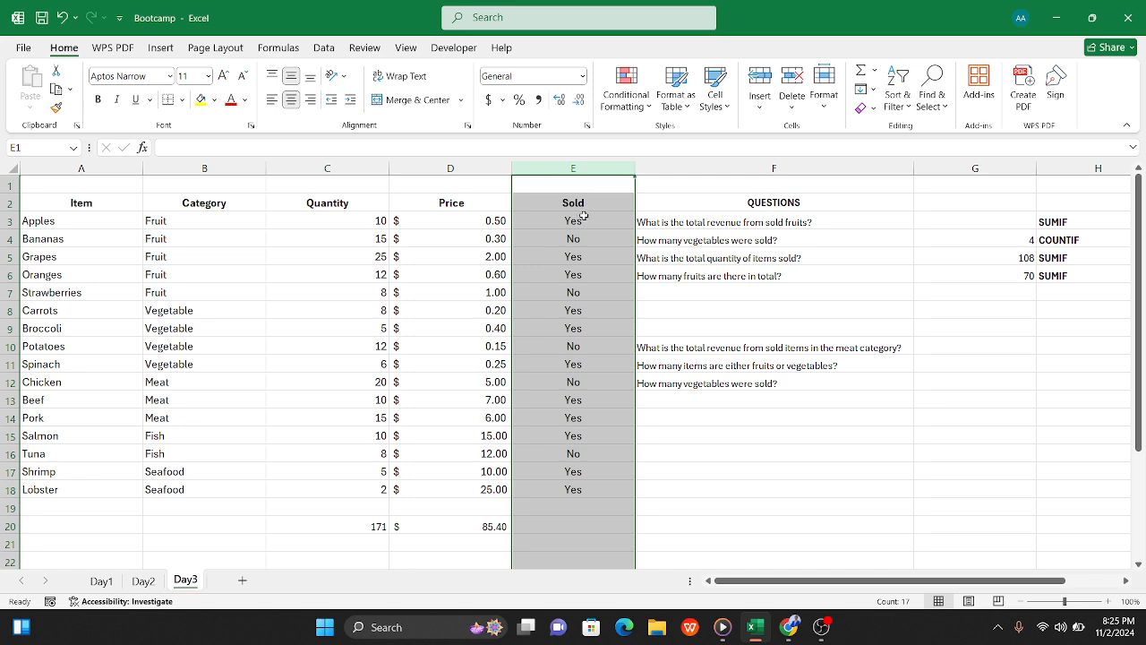
left_click(580, 220)
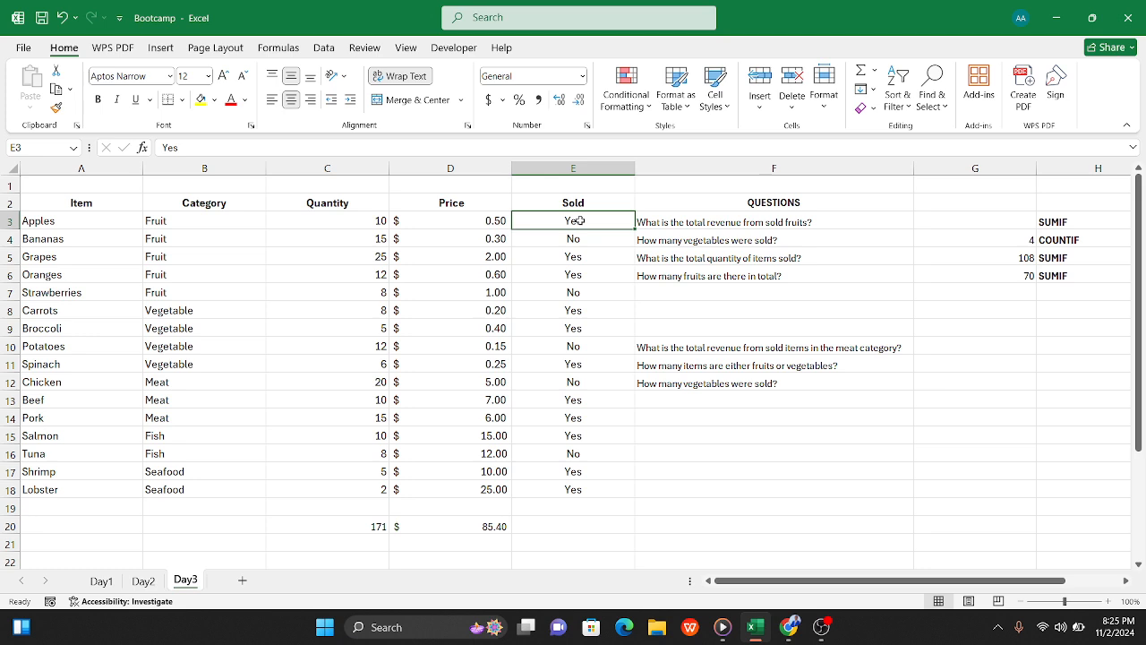
Step: Enter =SUMIF(E3:E18,"Yes",D3:D18) in G3 to add up the prices of the sold items
left_click(932, 226)
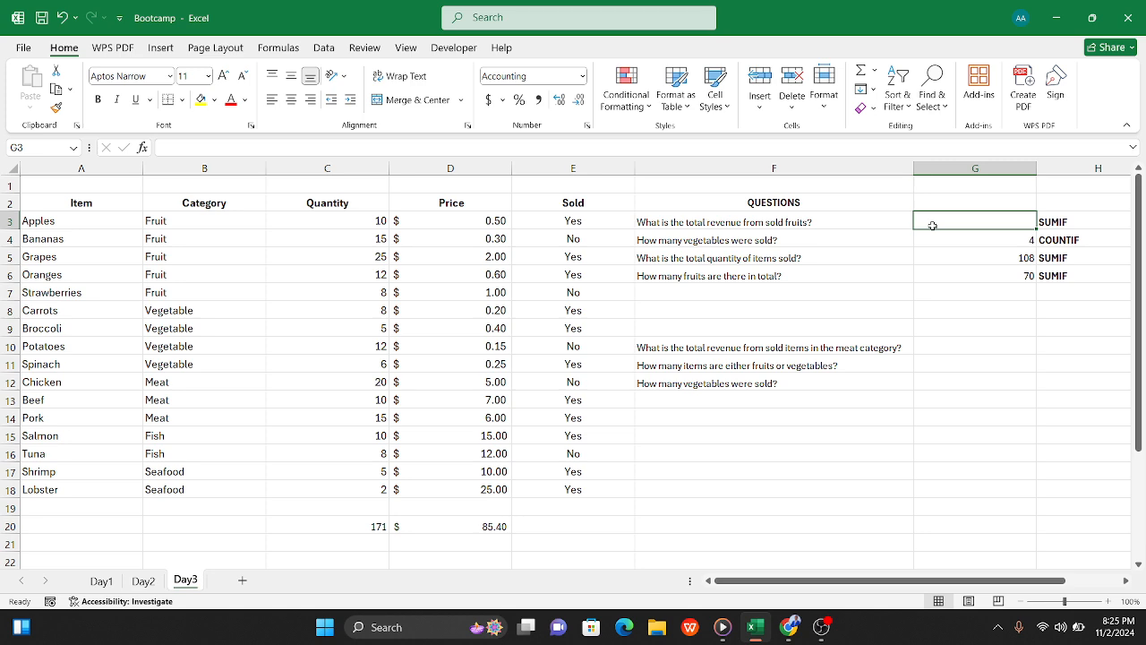
type("=su")
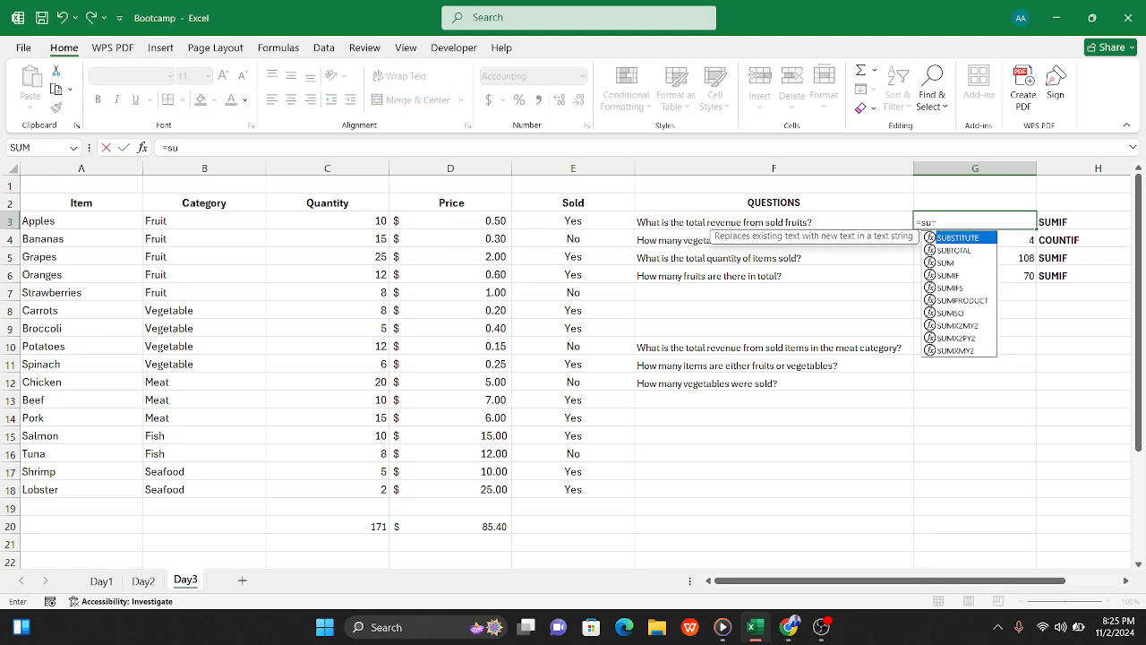
type("mif(")
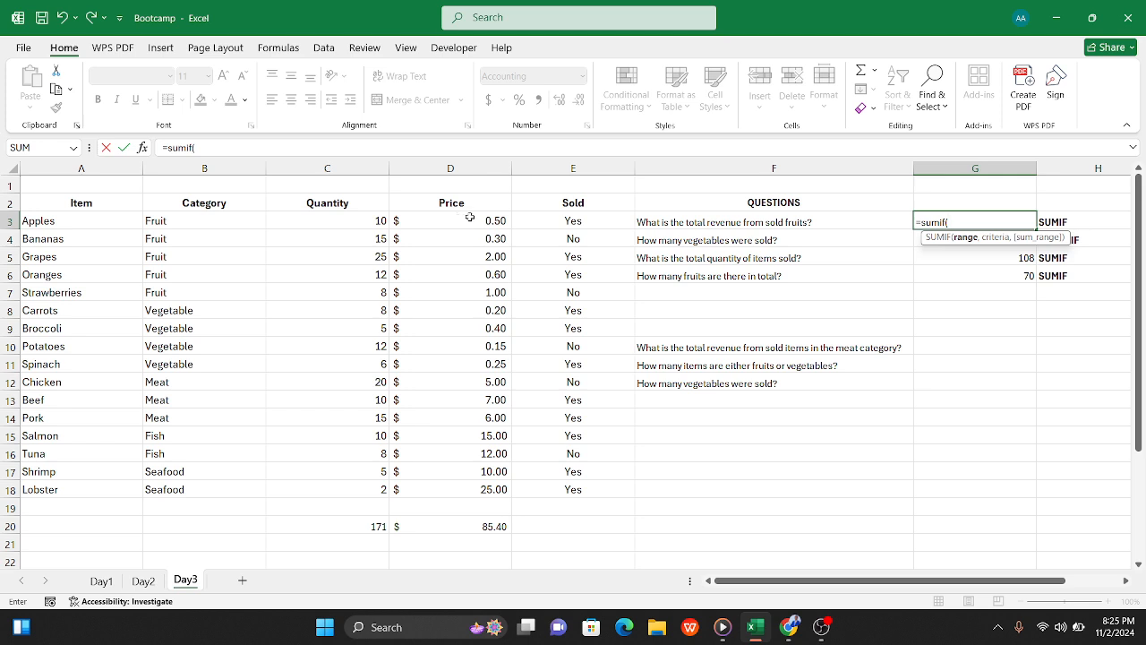
left_click_drag(562, 216, 574, 489)
type(",\"Y")
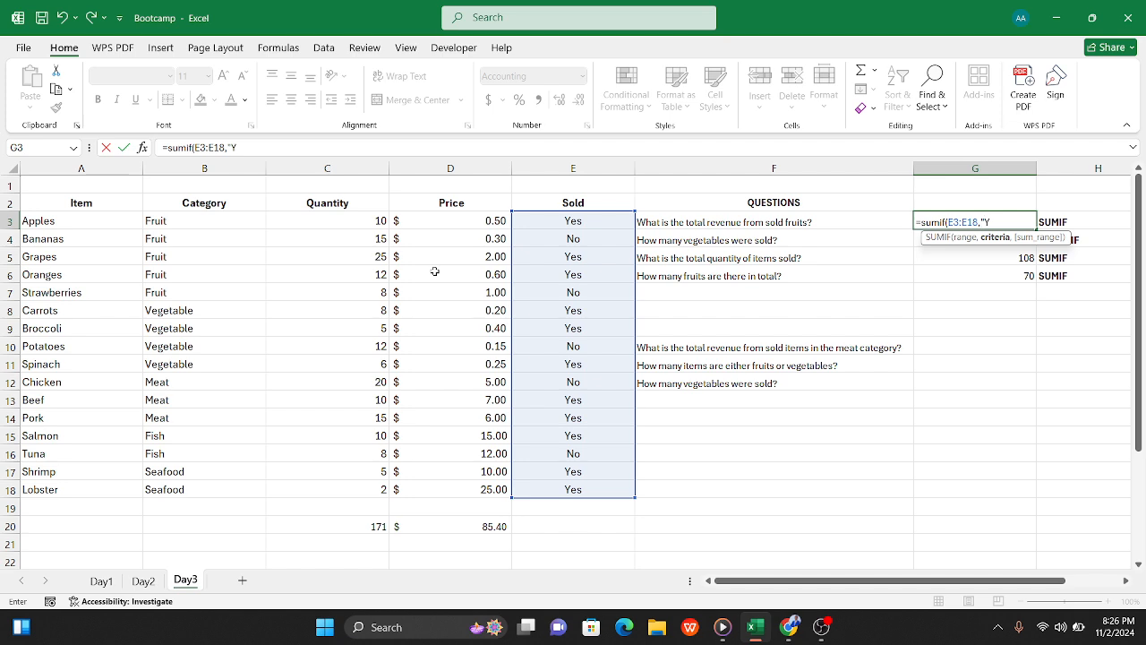
type("es\",")
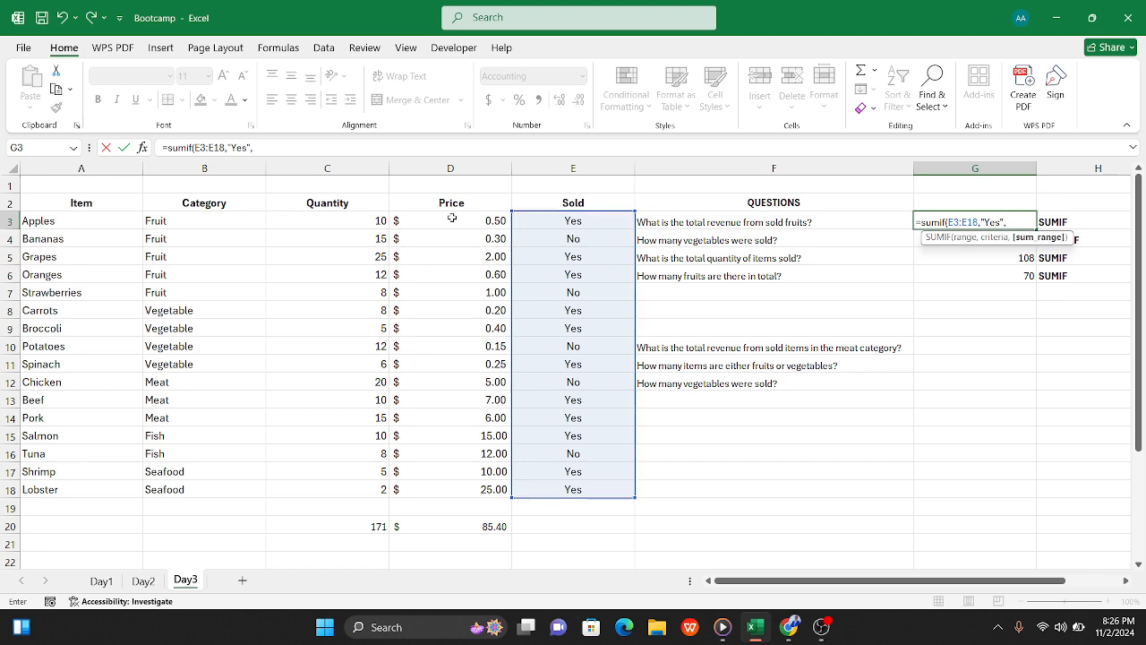
left_click_drag(452, 219, 469, 492)
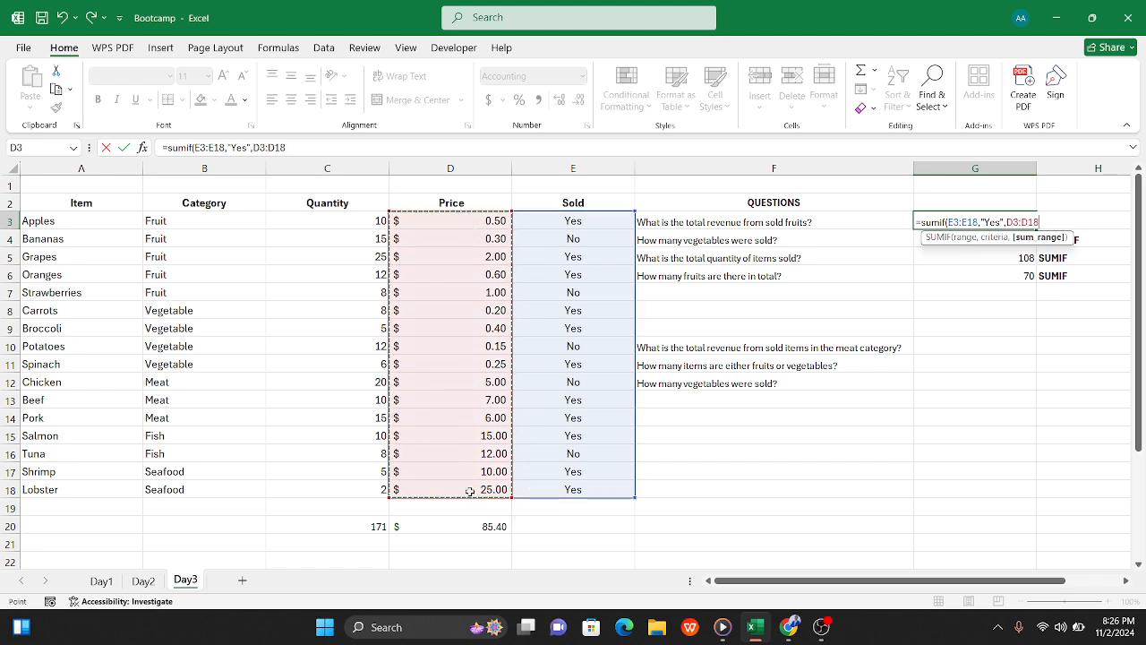
type(")")
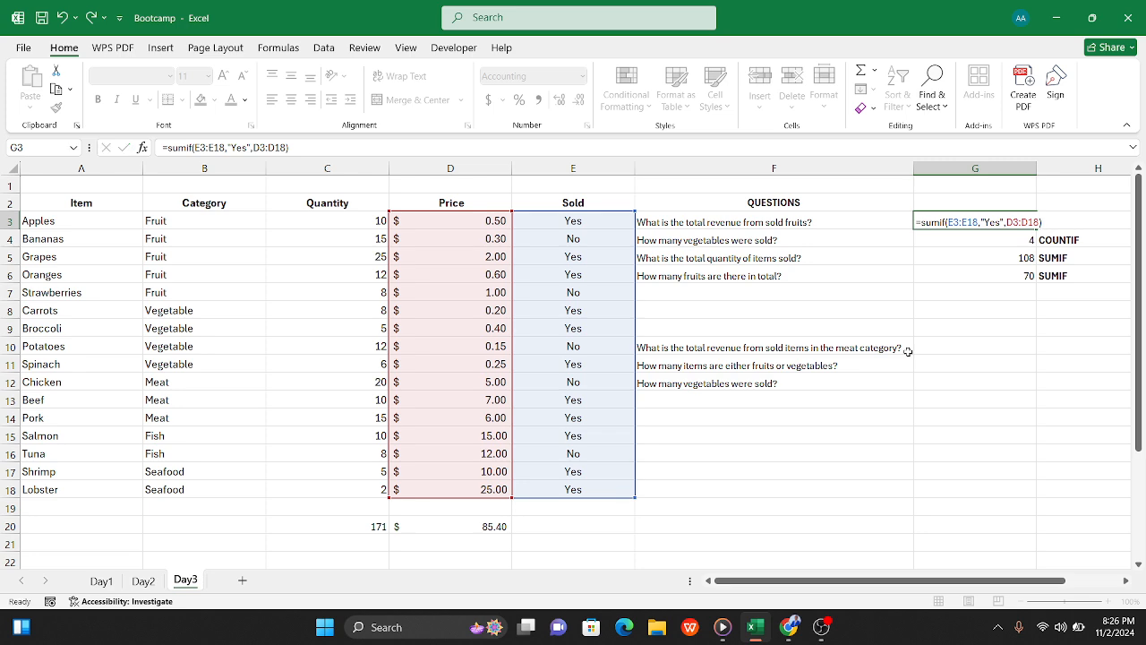
key("Tab")
Step: Reword the question in F3 to "What is the total revenue from sold items?"
left_click(688, 223)
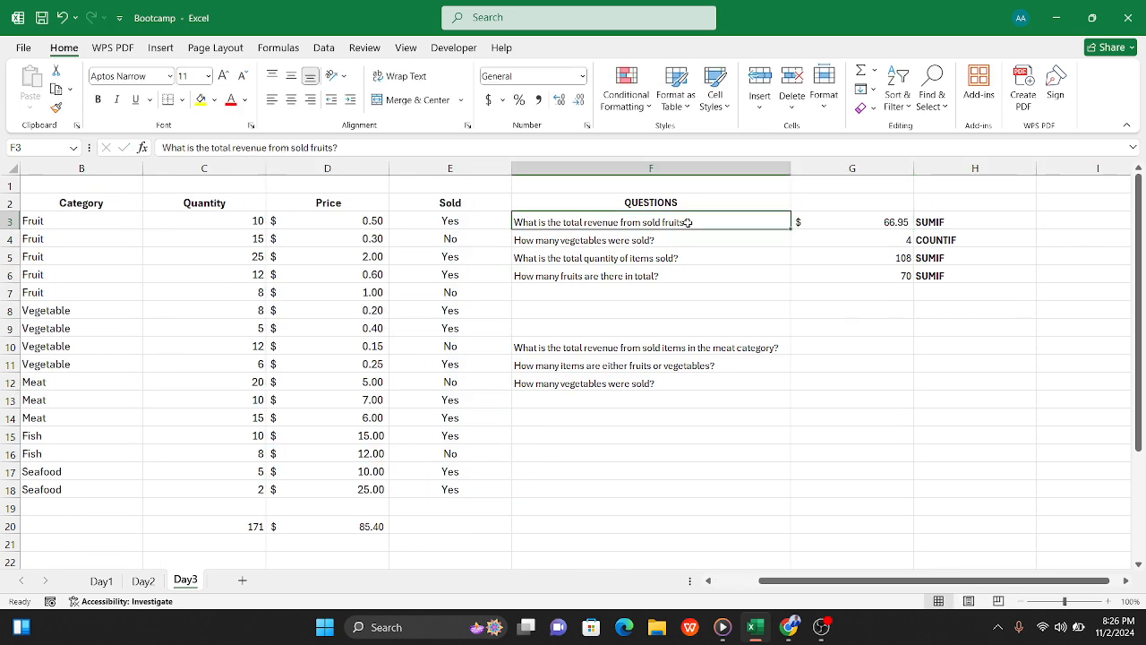
key("F2")
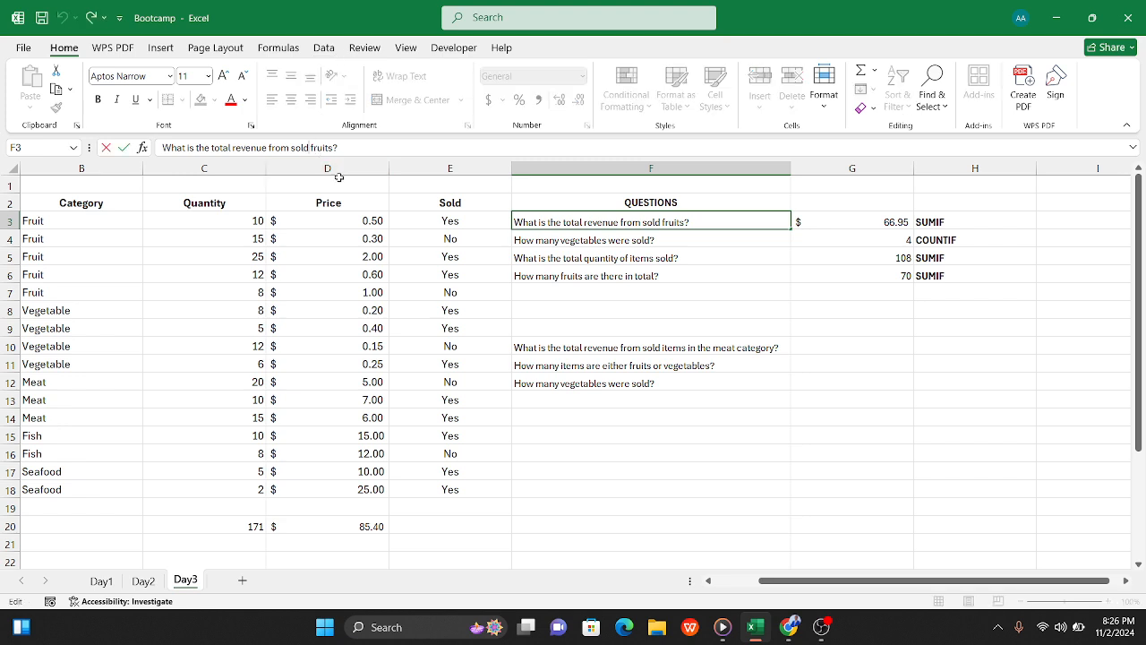
key("Left")
key("BackSpace")
key("BackSpace")
key("BackSpace")
key("BackSpace")
key("BackSpace")
key("BackSpace")
type("items")
left_click(675, 256)
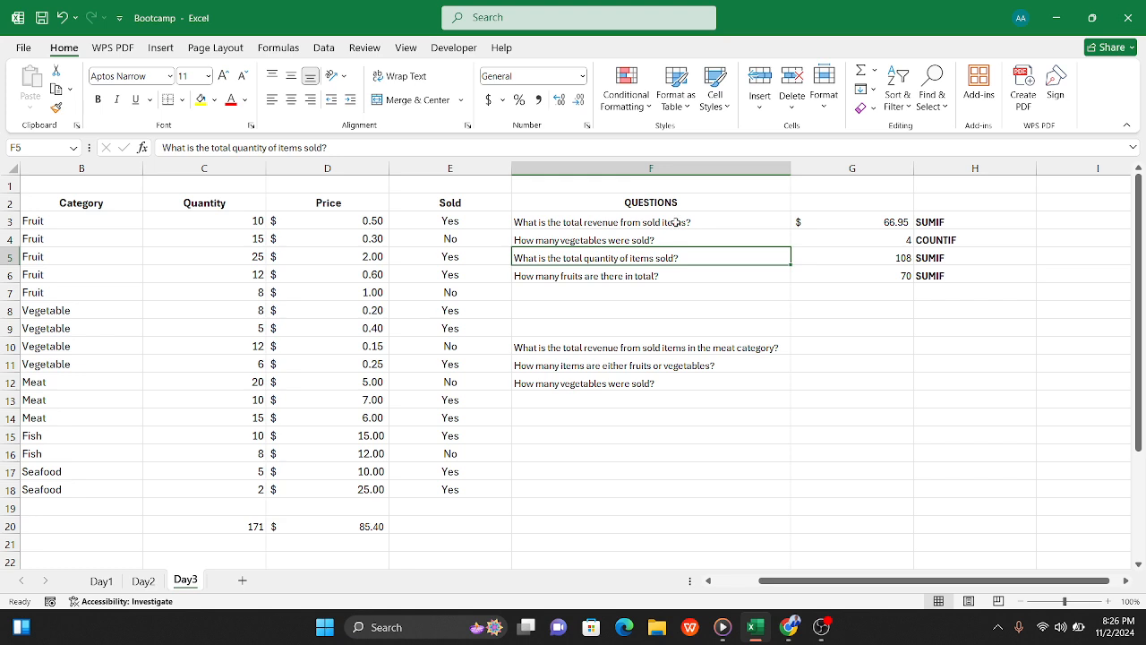
Step: Compare the sold-items revenue formula in G3 with the overall price total in D20
left_click(859, 223)
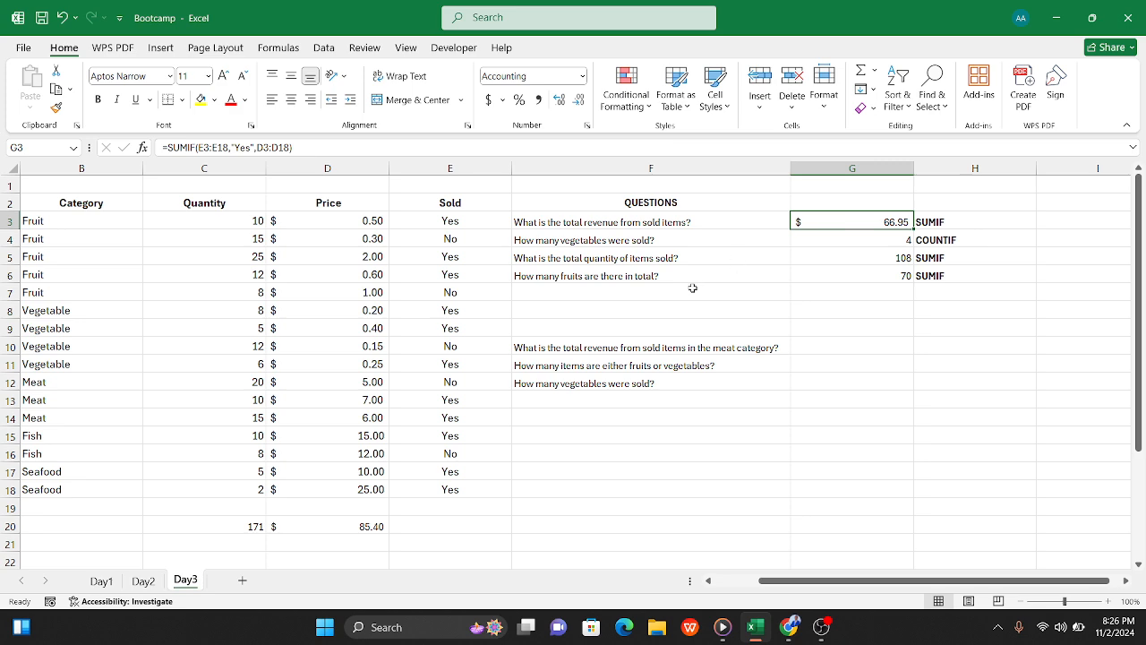
left_click(334, 529)
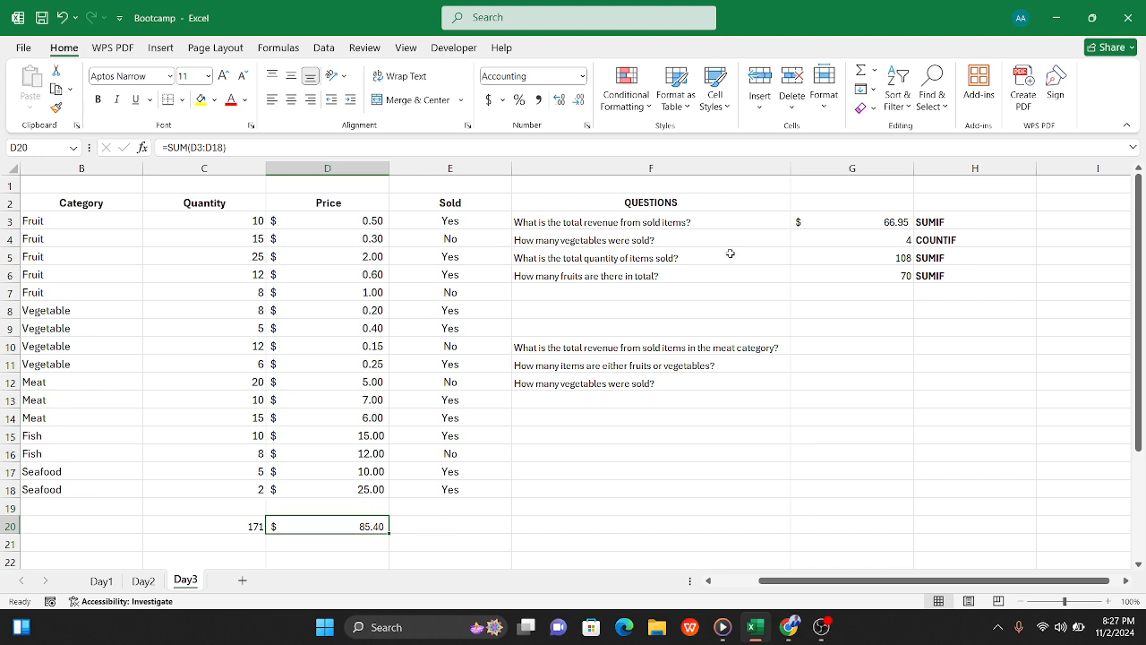
Step: Clear G4 and re-enter =COUNTIF(B3:B18,"Vegetable") to count the vegetable rows in the Category column
left_click(864, 237)
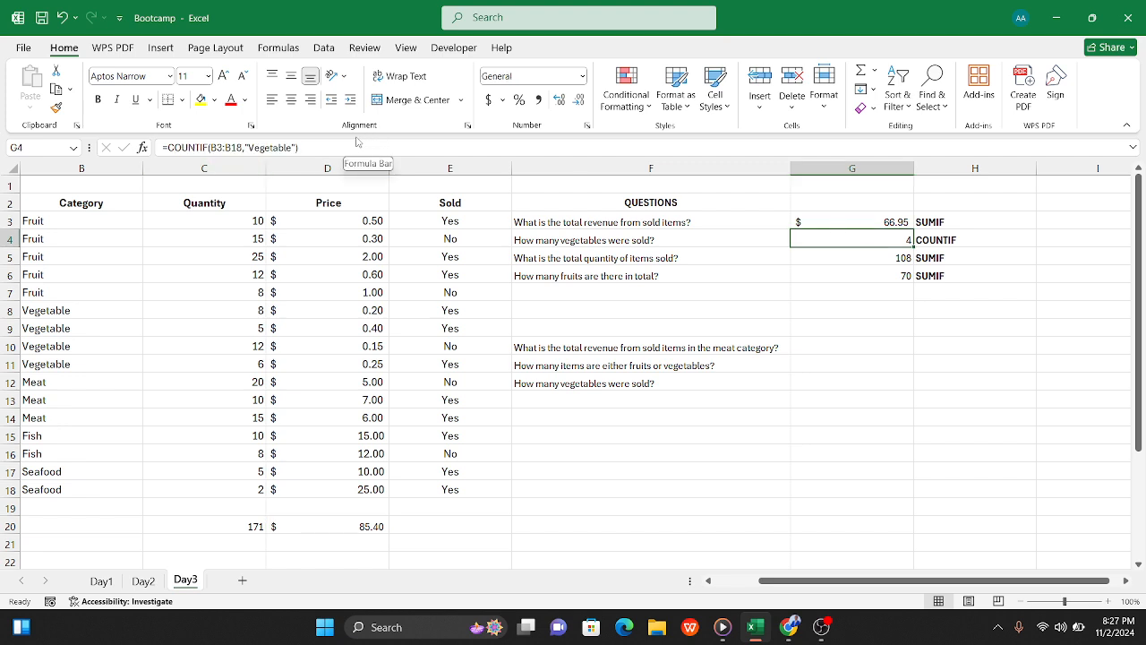
left_click_drag(303, 147, 95, 163)
key("BackSpace")
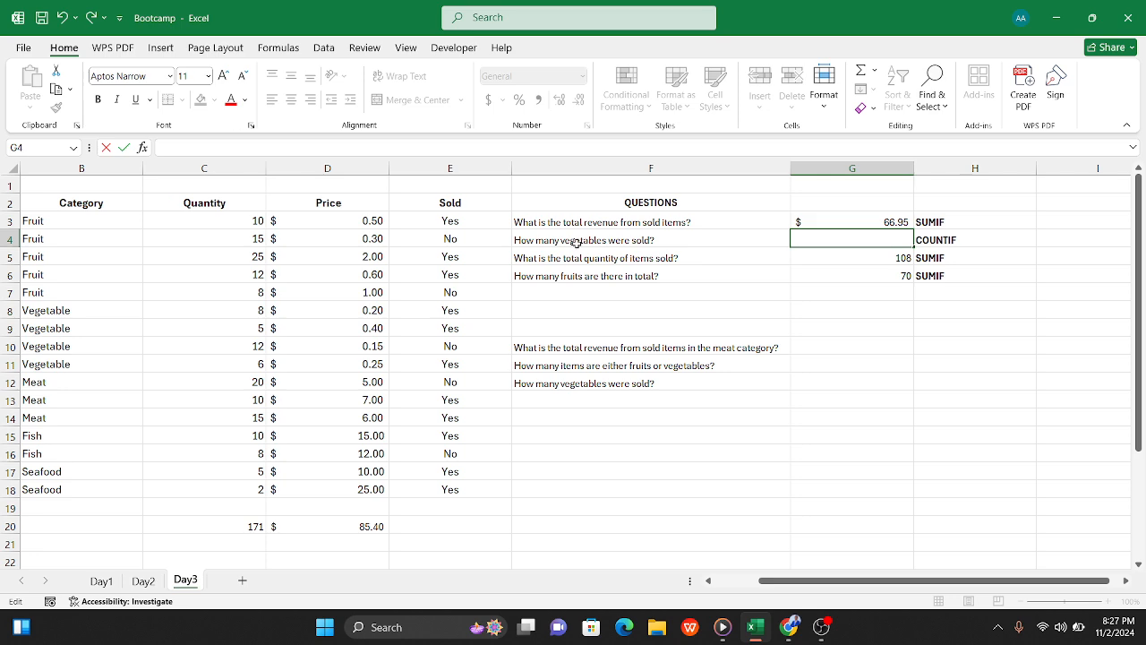
type("=count")
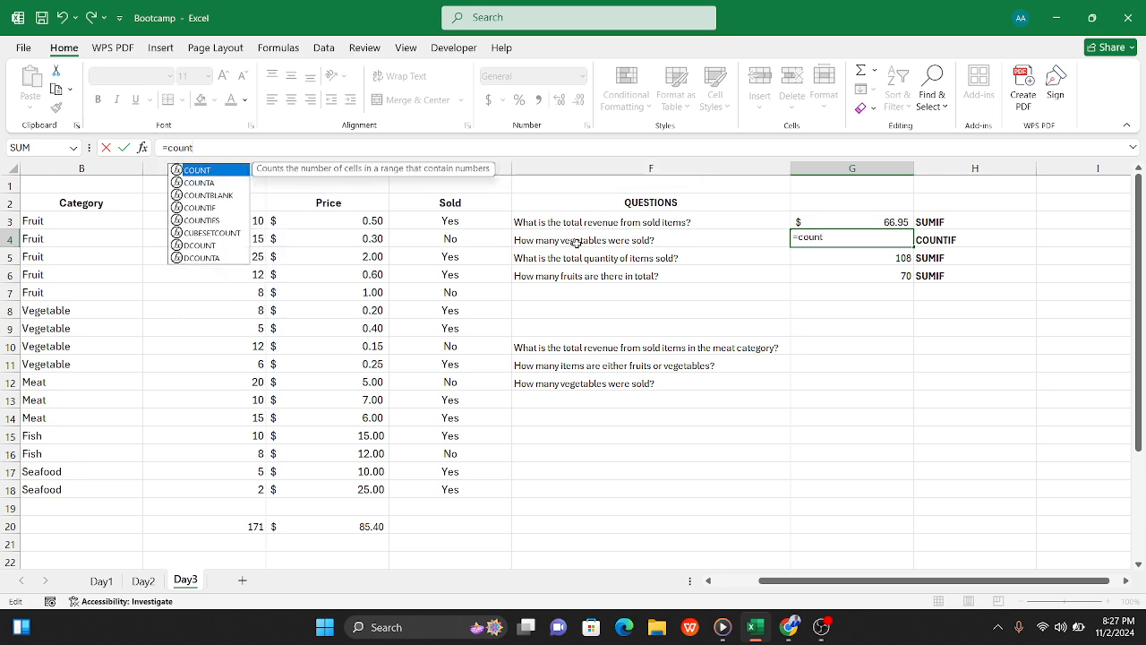
type("if")
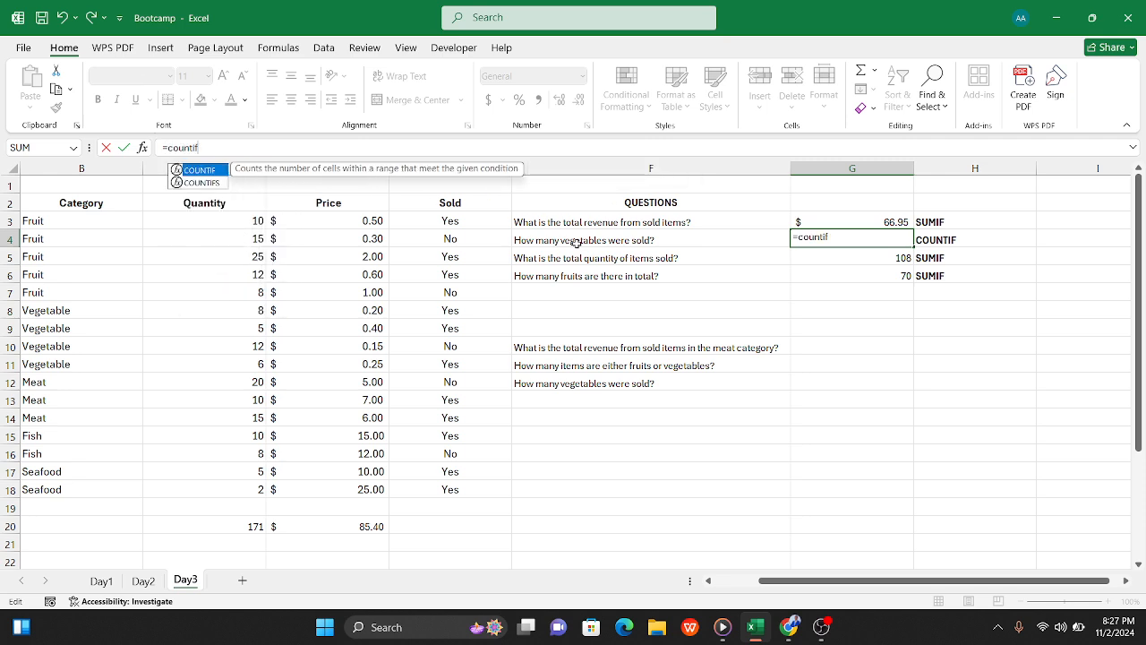
type("(")
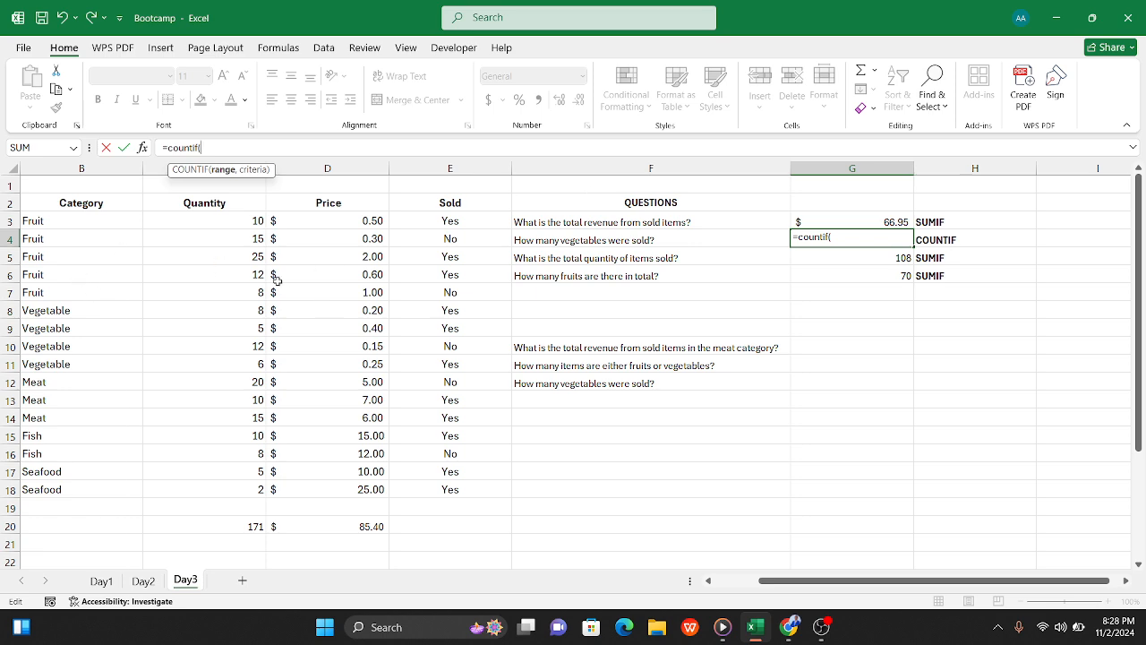
left_click_drag(82, 220, 66, 491)
type("<")
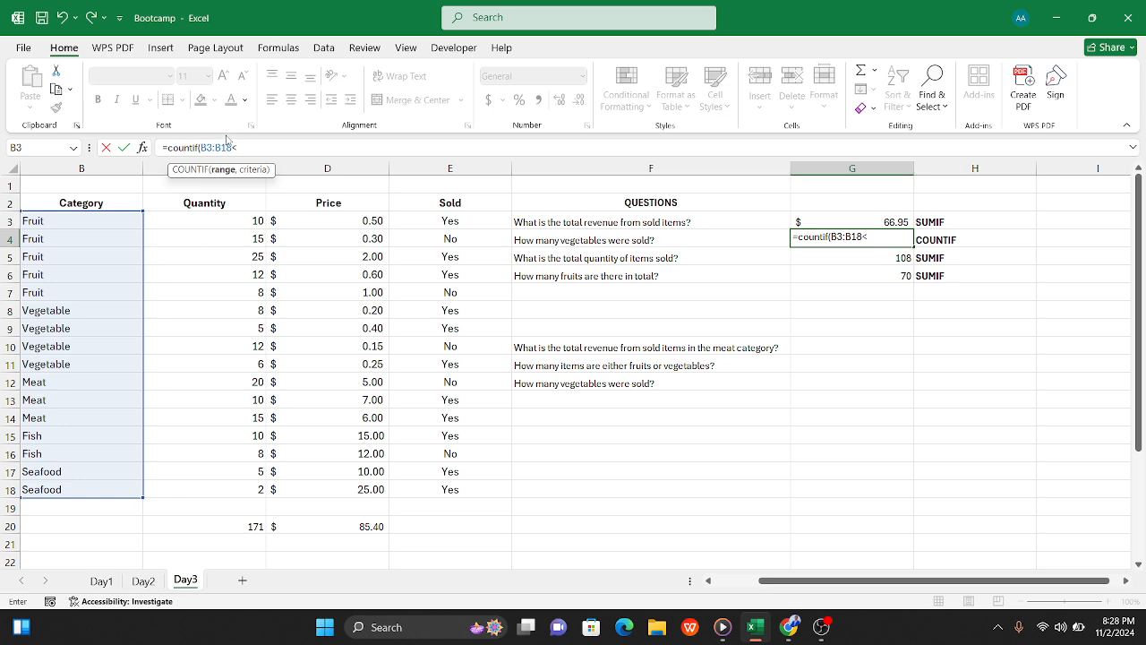
left_click(232, 147)
key("Delete")
type(",\"Veg")
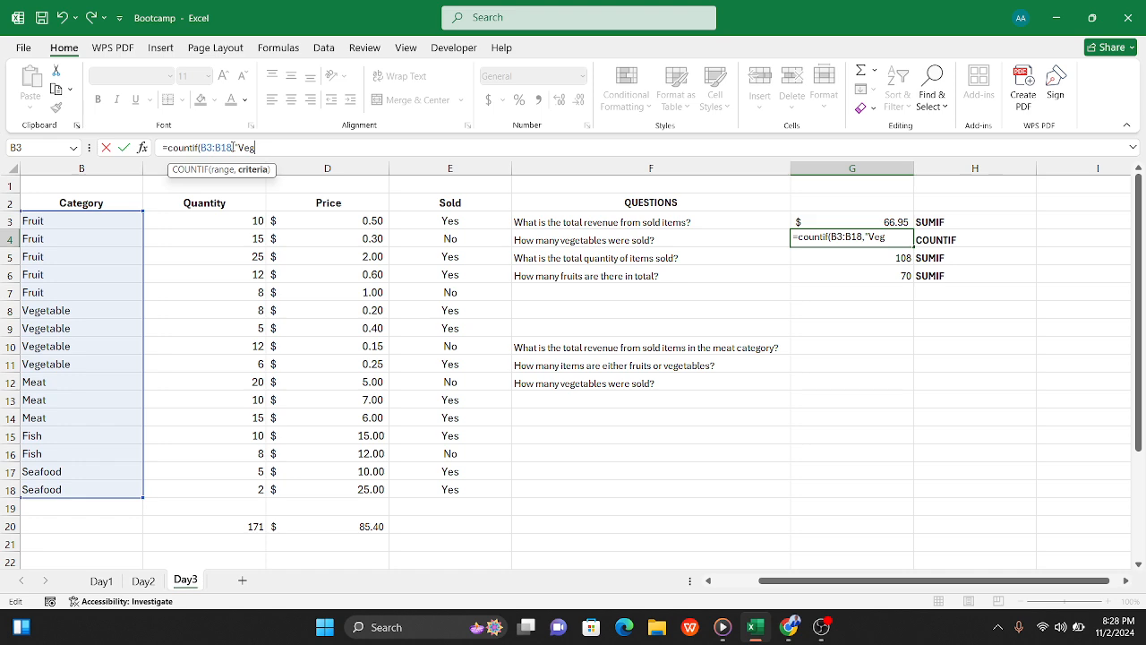
type("etable\")")
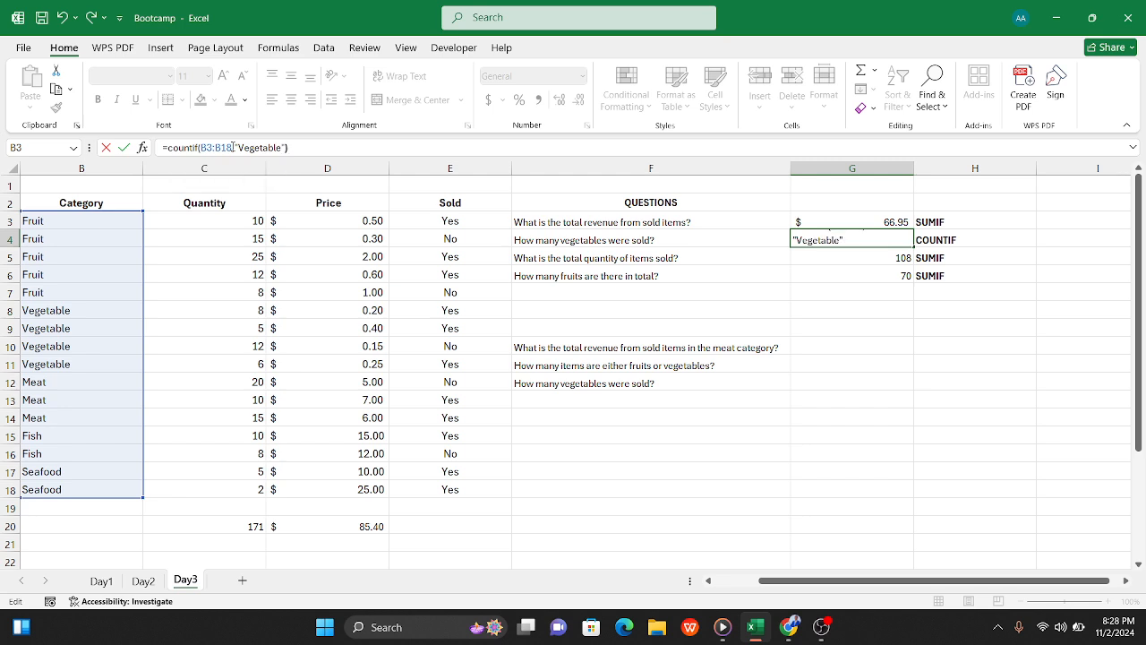
key("Tab")
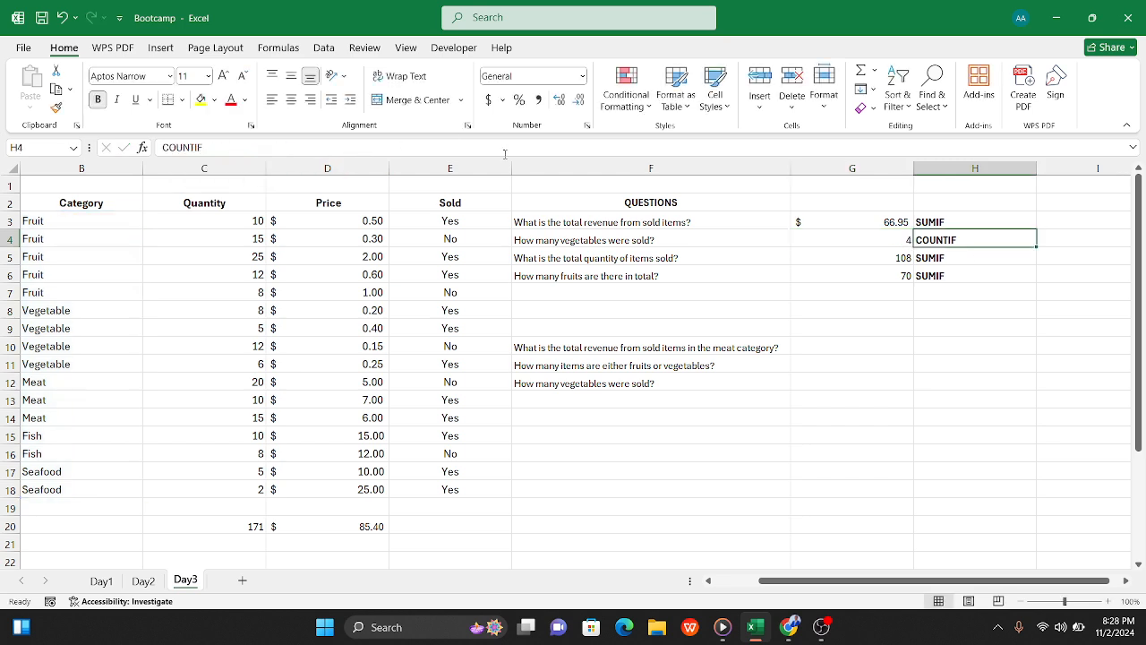
Step: Review the formulas behind the vegetable count in G4 and the quantity of items sold in G5
left_click(825, 238)
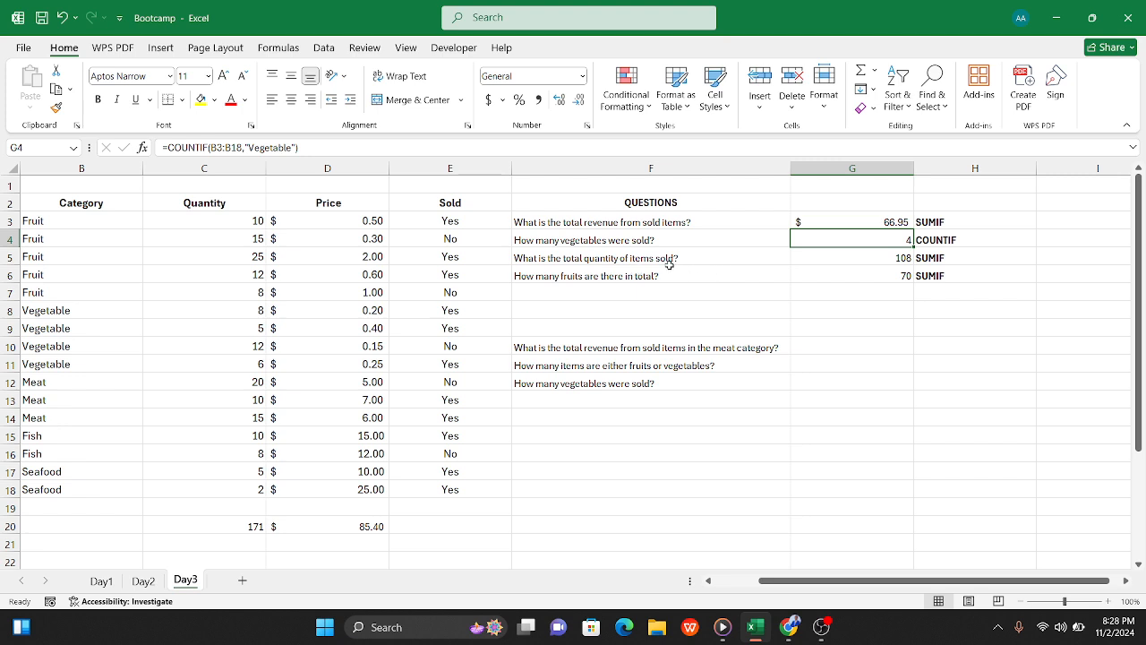
left_click(834, 261)
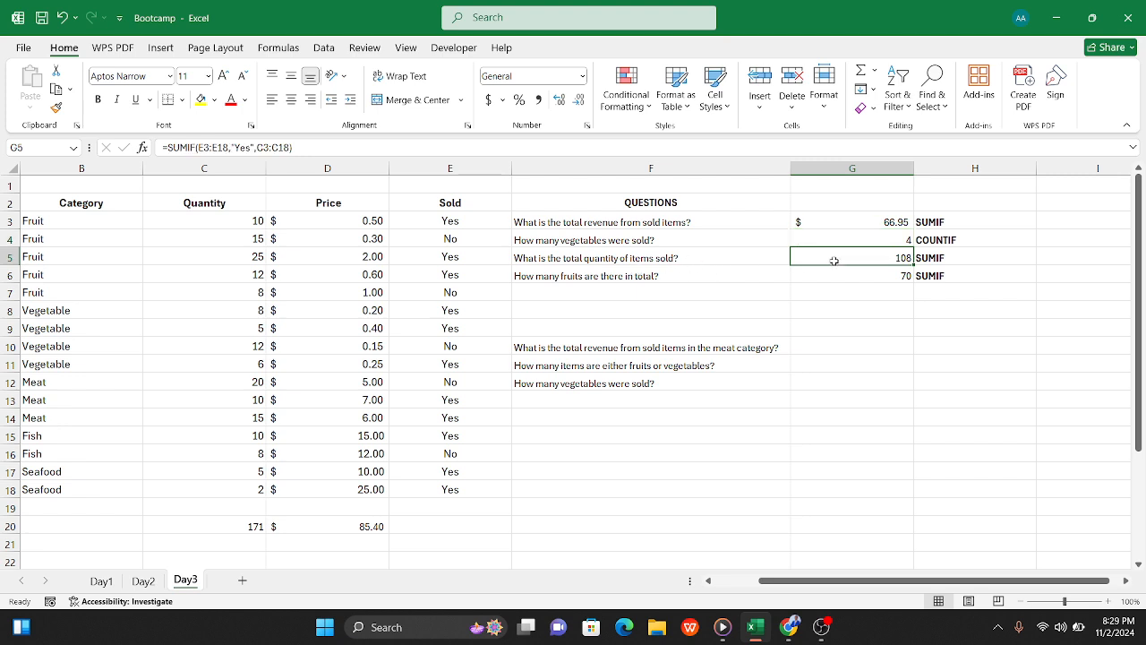
Step: Clear G5 and re-enter =SUMIF(E3:E18,"Yes",C3:C18) to total the quantity of items sold
triple_click(282, 146)
key("BackSpace")
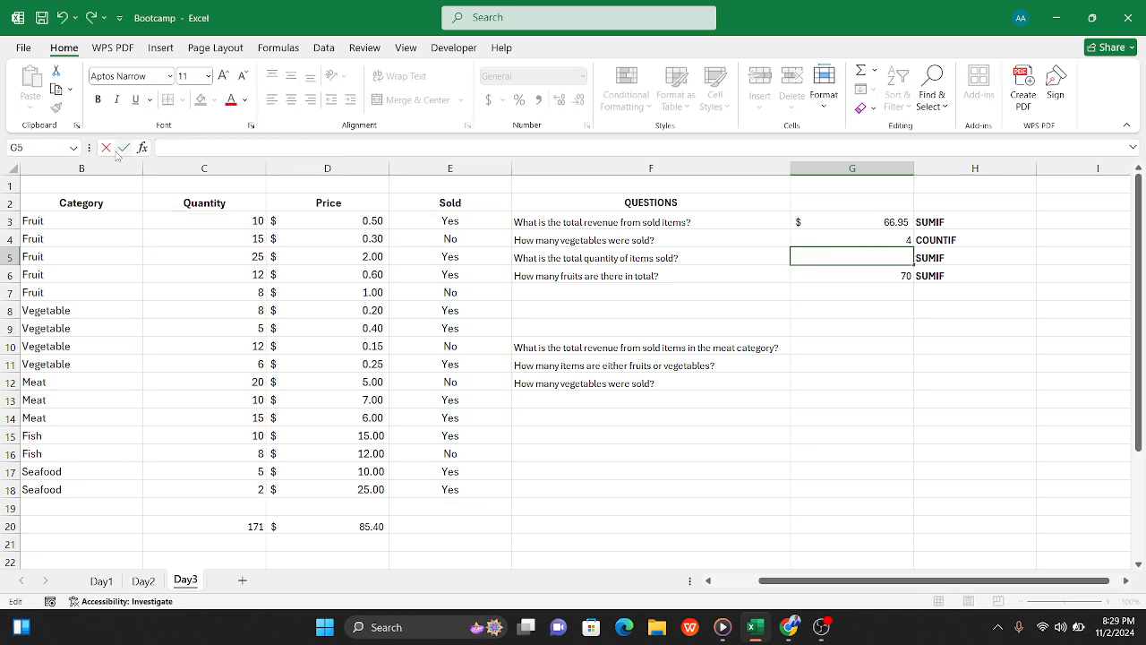
type("=sumif(")
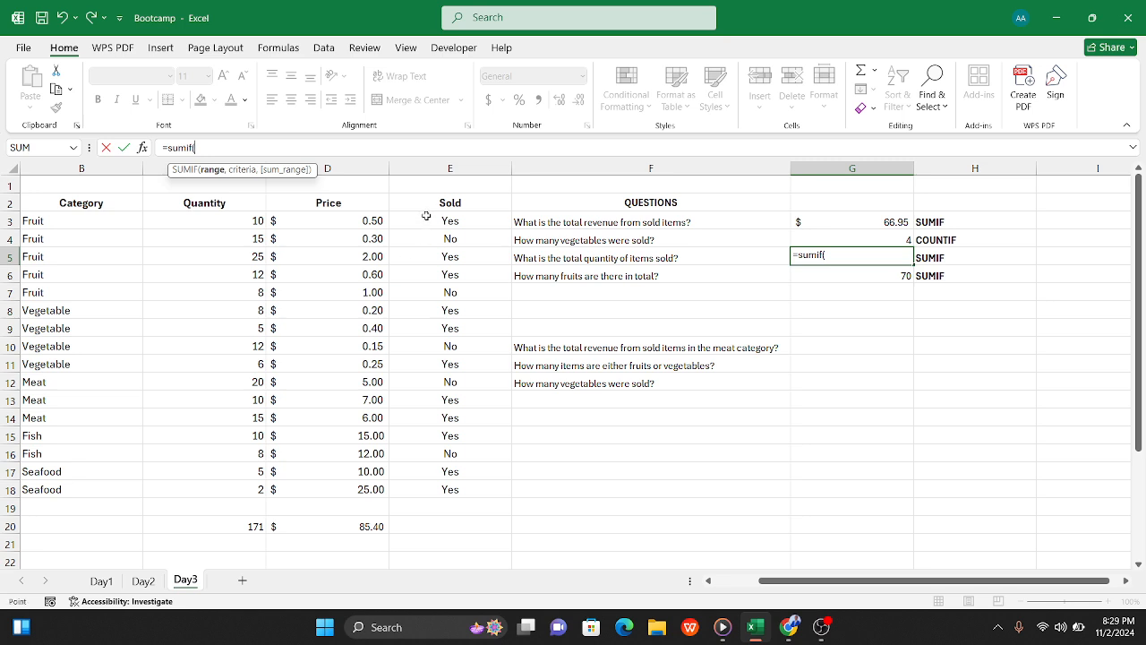
left_click_drag(427, 216, 445, 488)
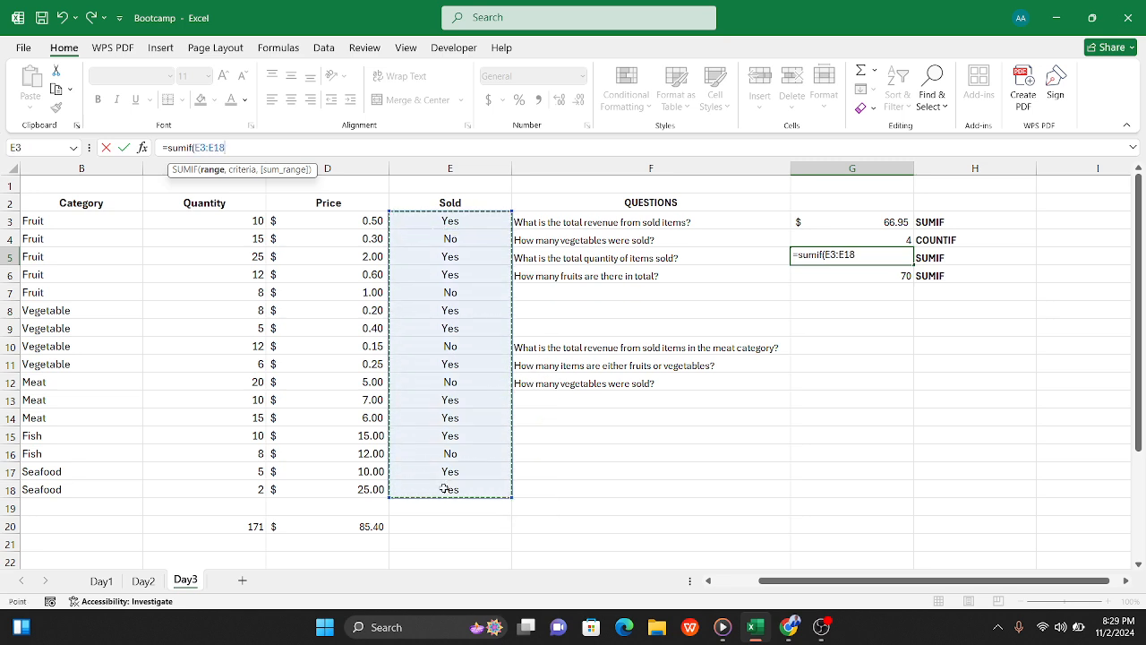
type(",")
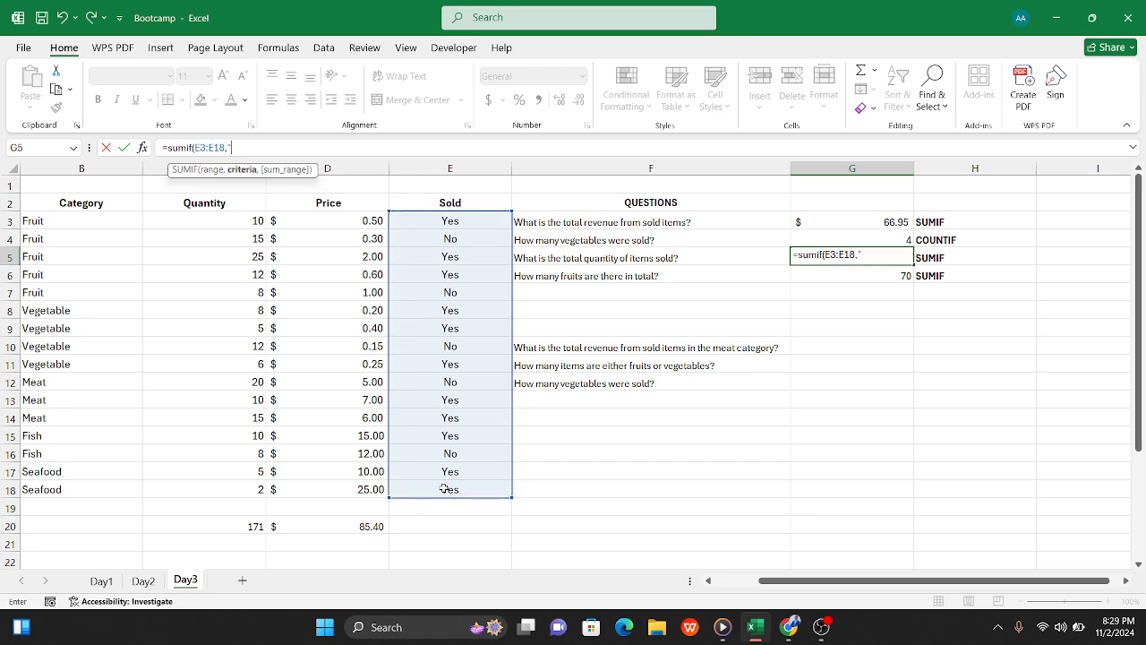
type("\"Yes\",")
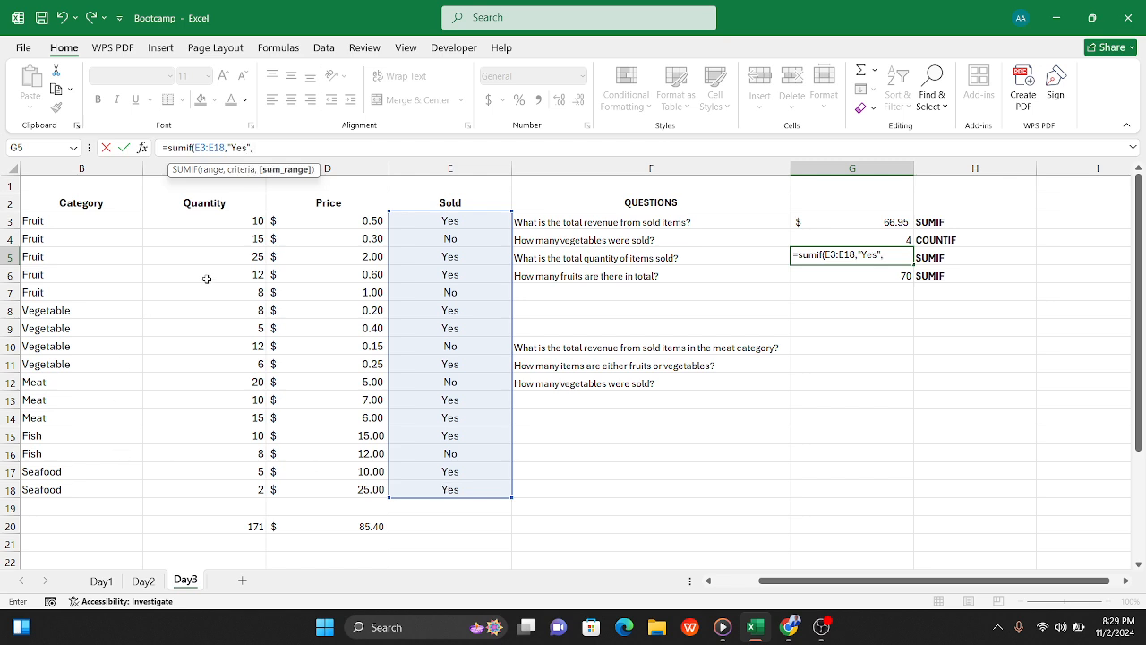
left_click_drag(209, 224, 243, 484)
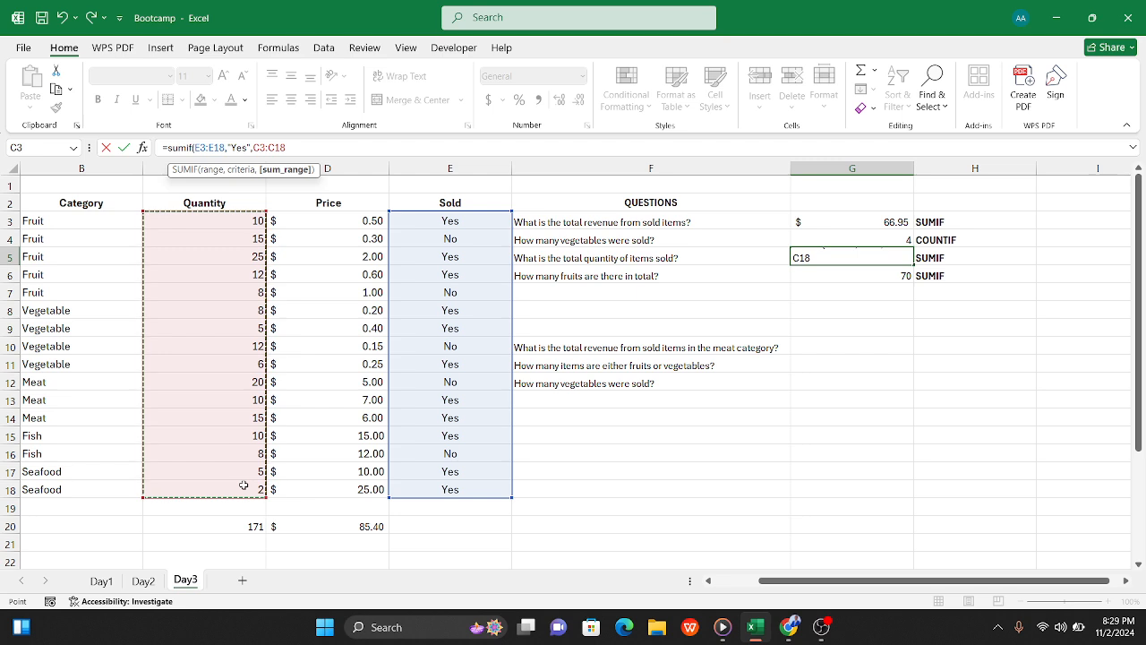
type(")")
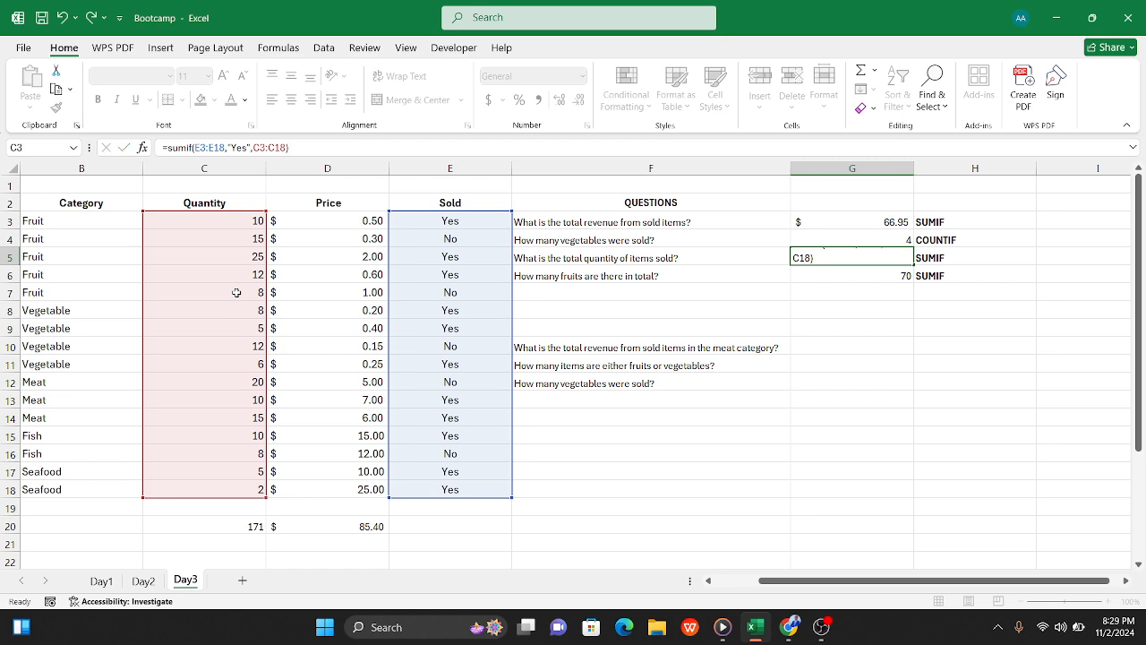
key("Tab")
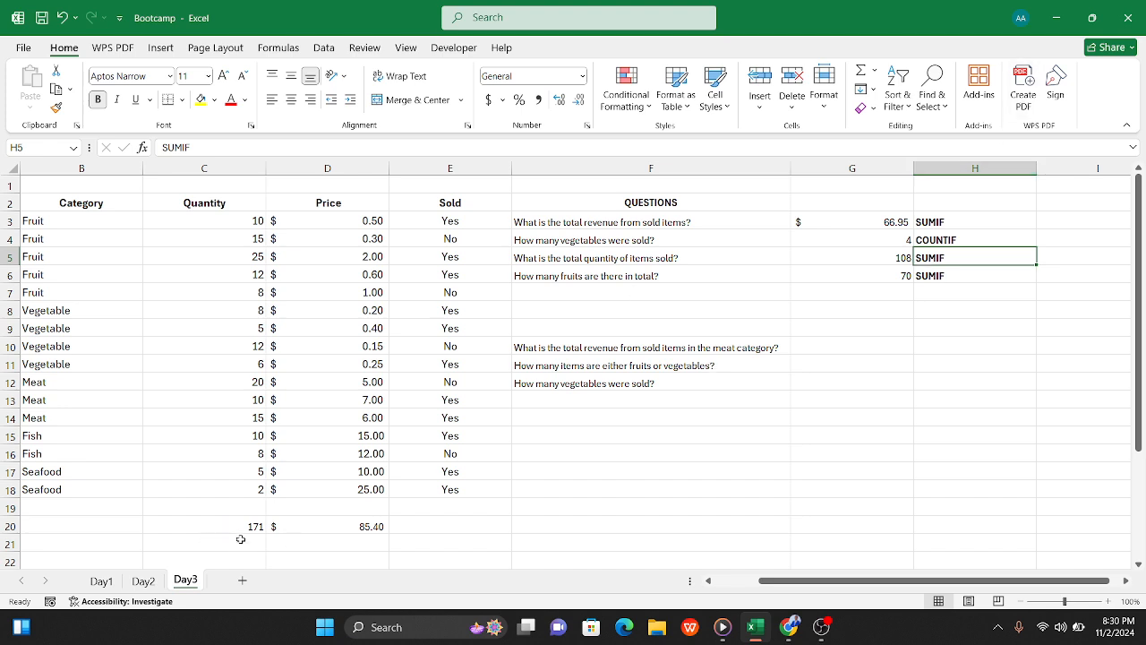
Step: Enter =G5/C20 in G8 to calculate the sold share of the total quantity
left_click(833, 311)
type("=")
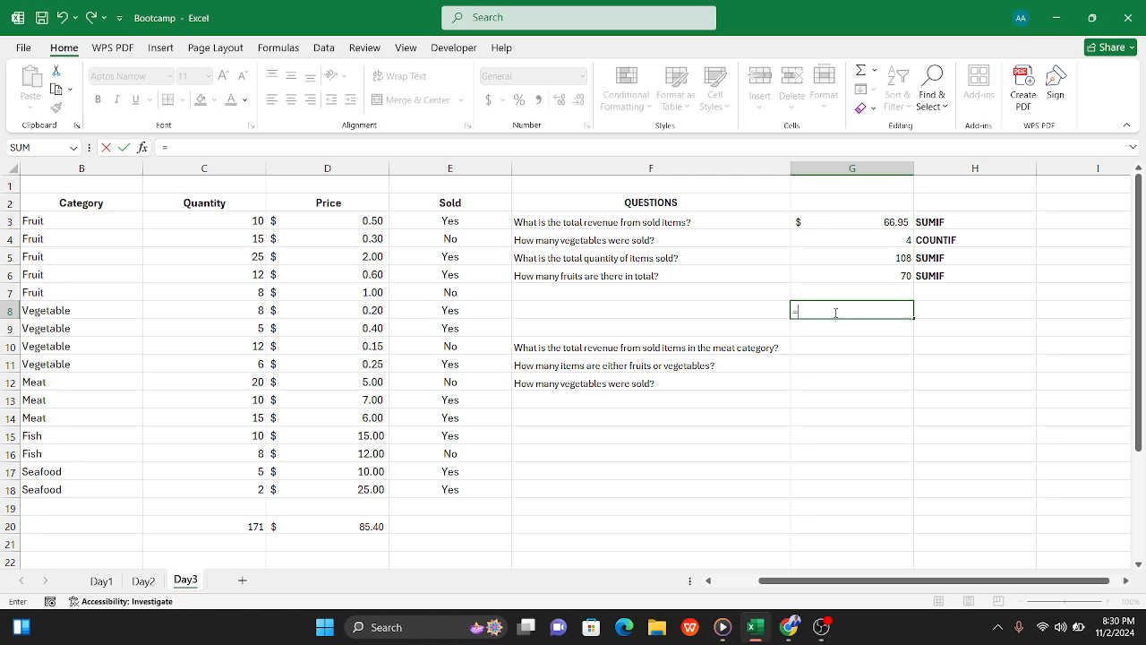
left_click(875, 257)
type("/")
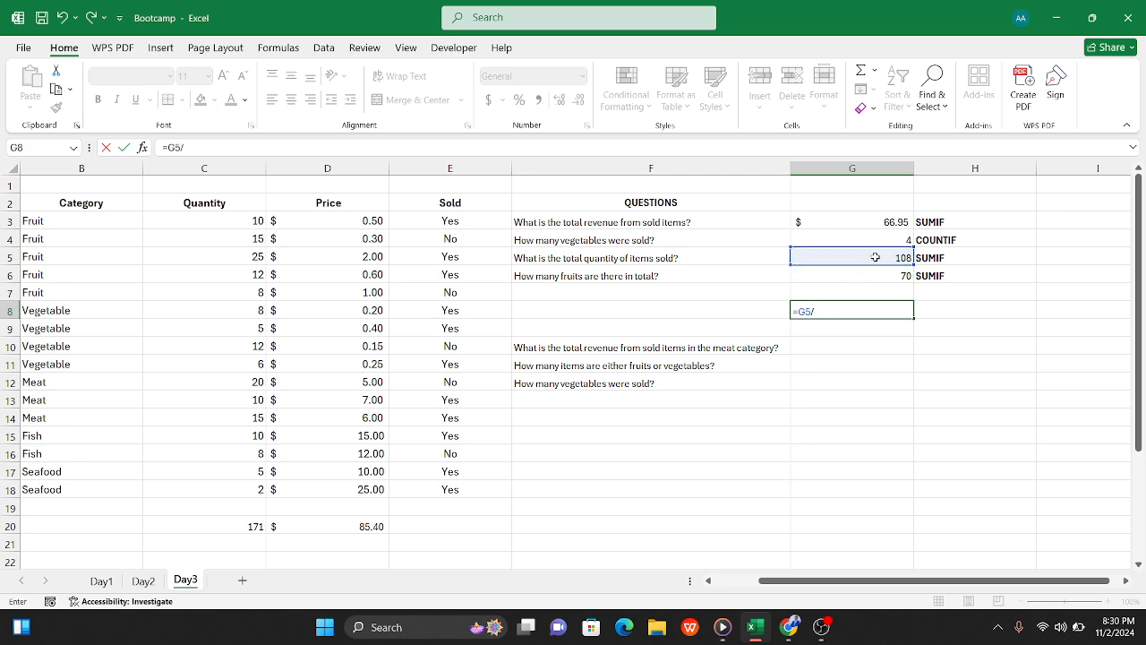
left_click(237, 525)
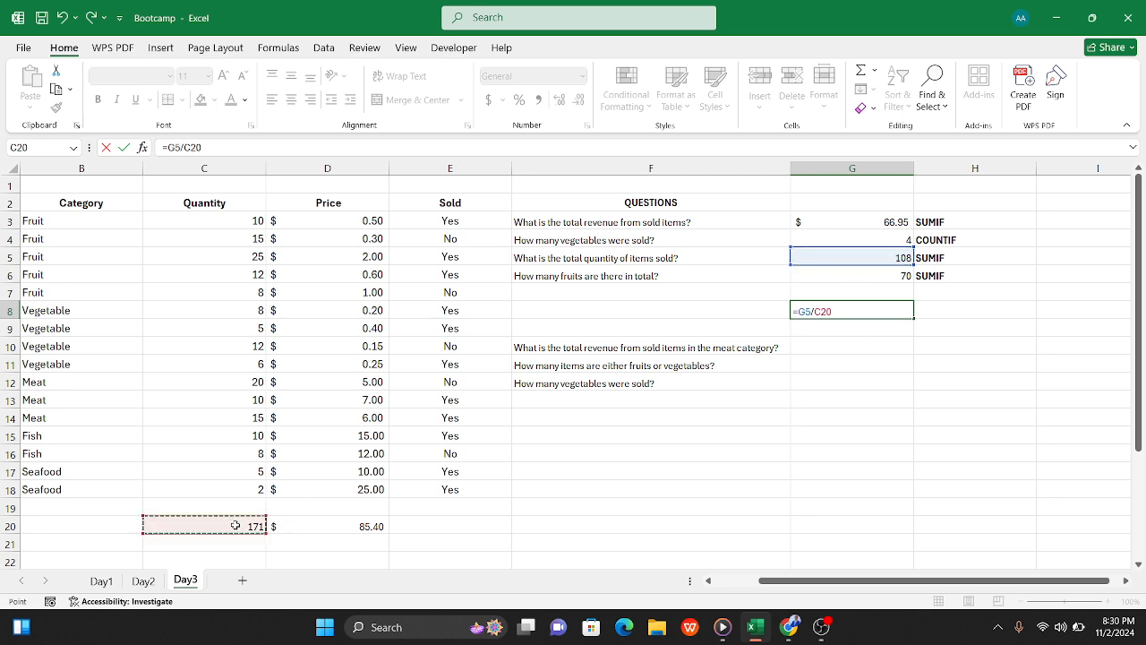
key("Tab")
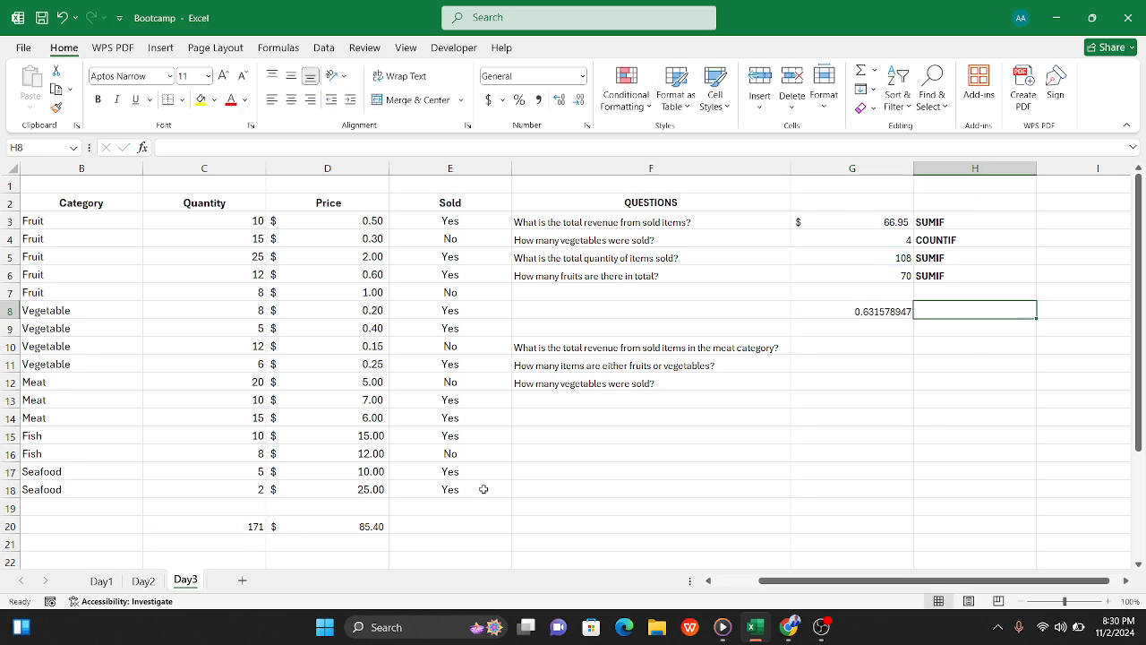
Step: Format the sold share in G8 as a percentage with no decimal places
left_click(874, 311)
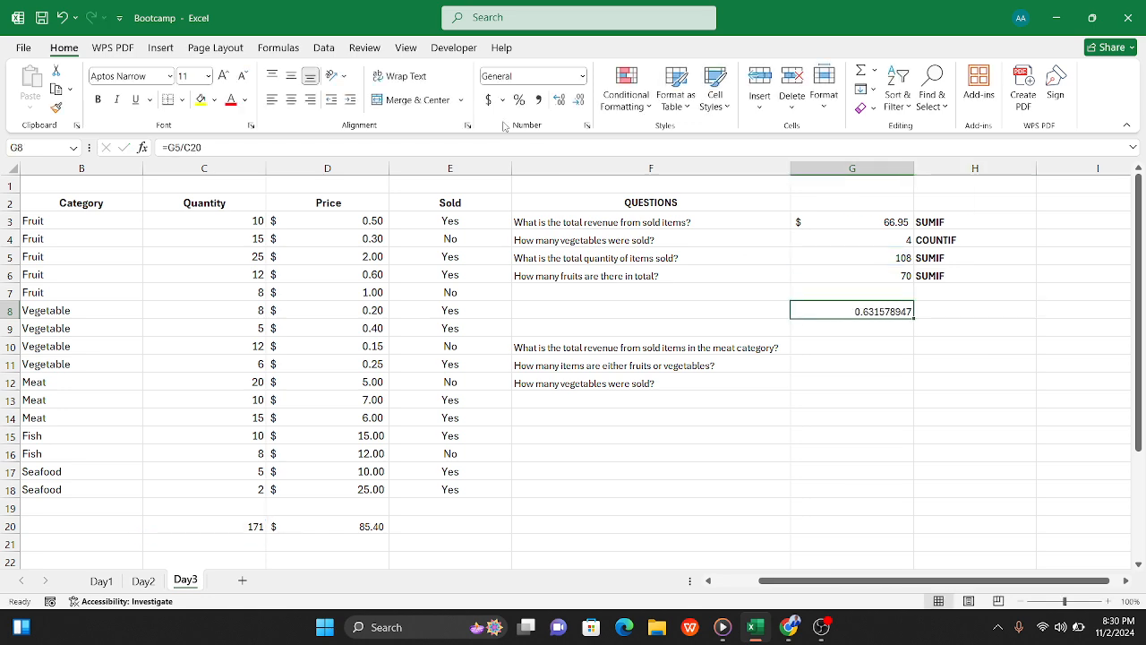
left_click(581, 75)
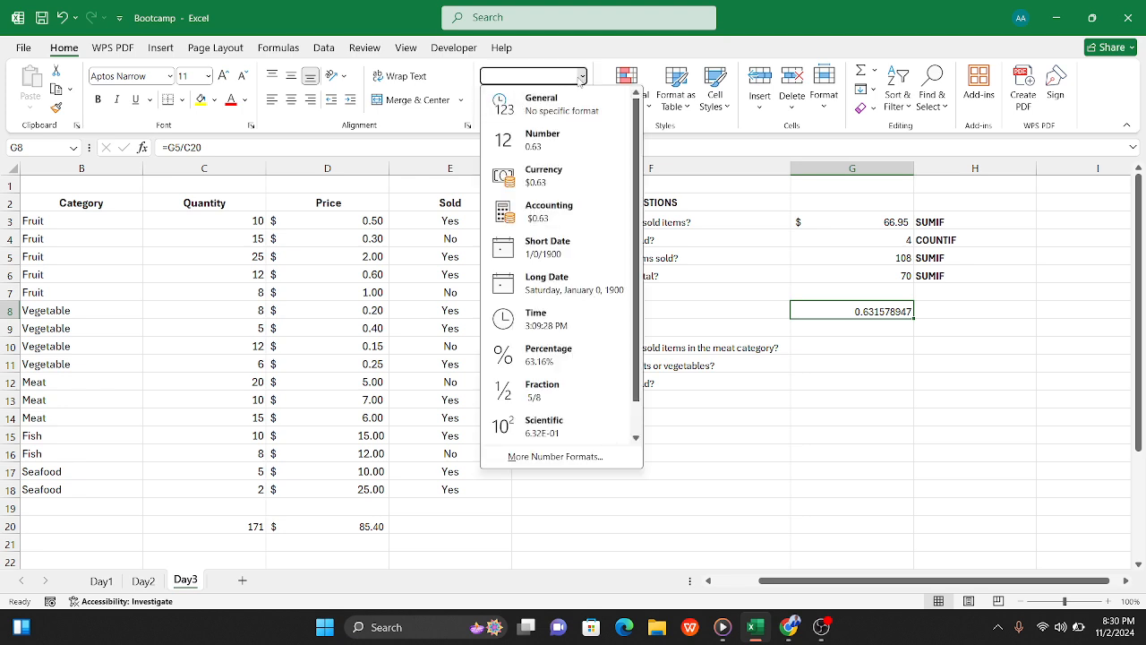
left_click(582, 75)
left_click(520, 99)
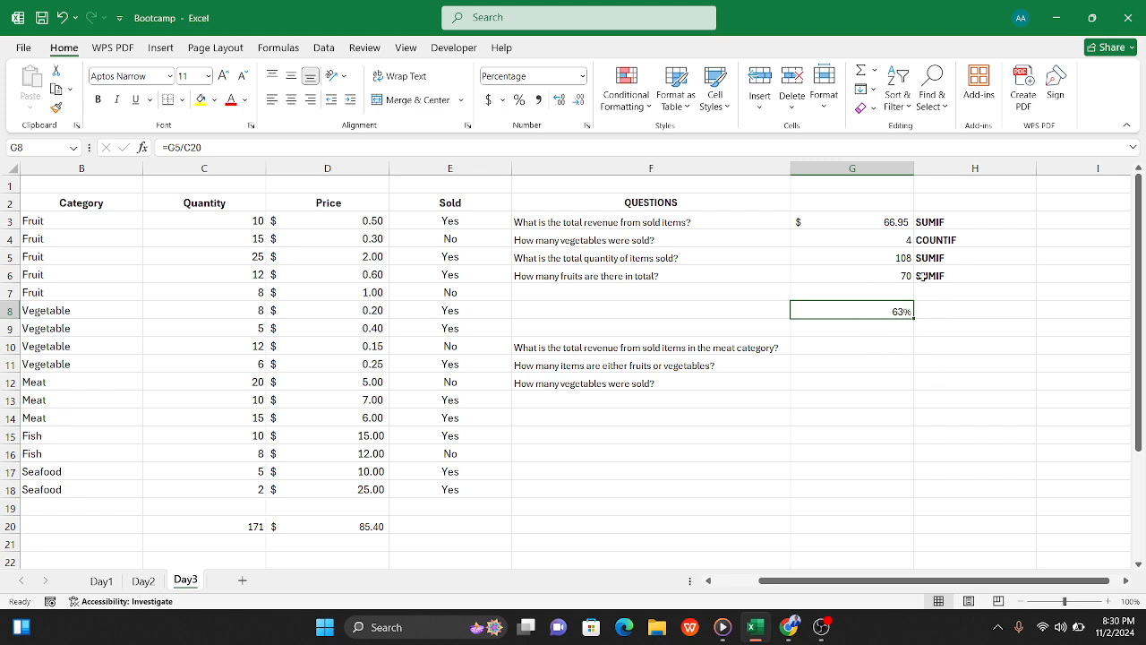
left_click(959, 307)
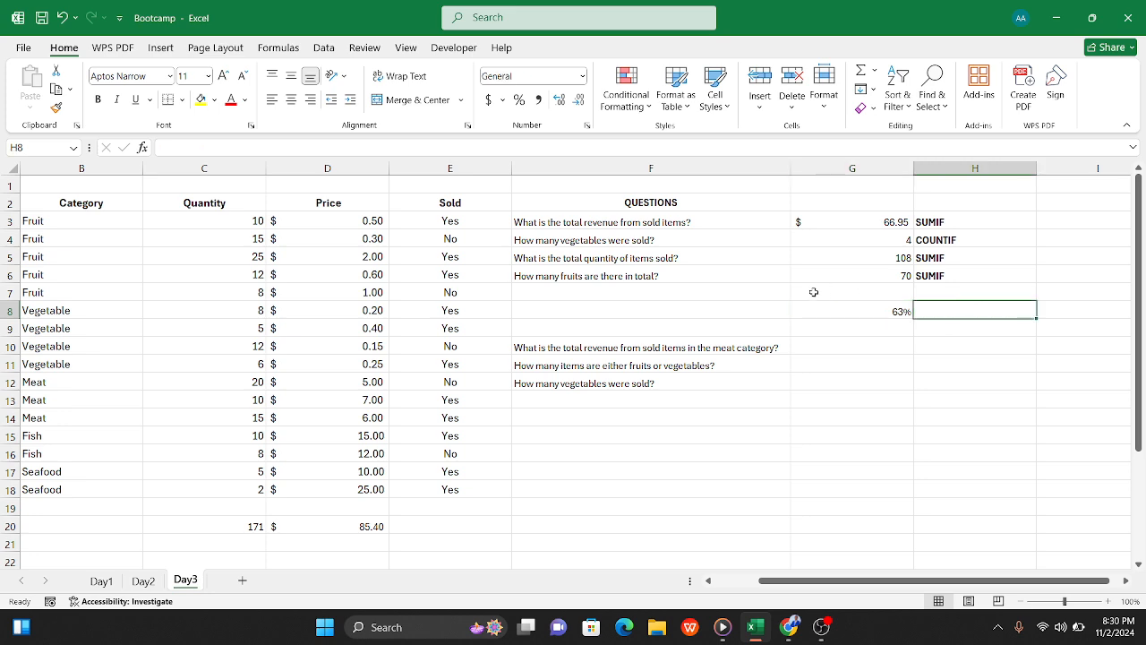
Step: Clear G6 and re-enter =SUMIF(B3:B18,"Fruit",C3:C18) to total the quantity of fruits
left_click(860, 273)
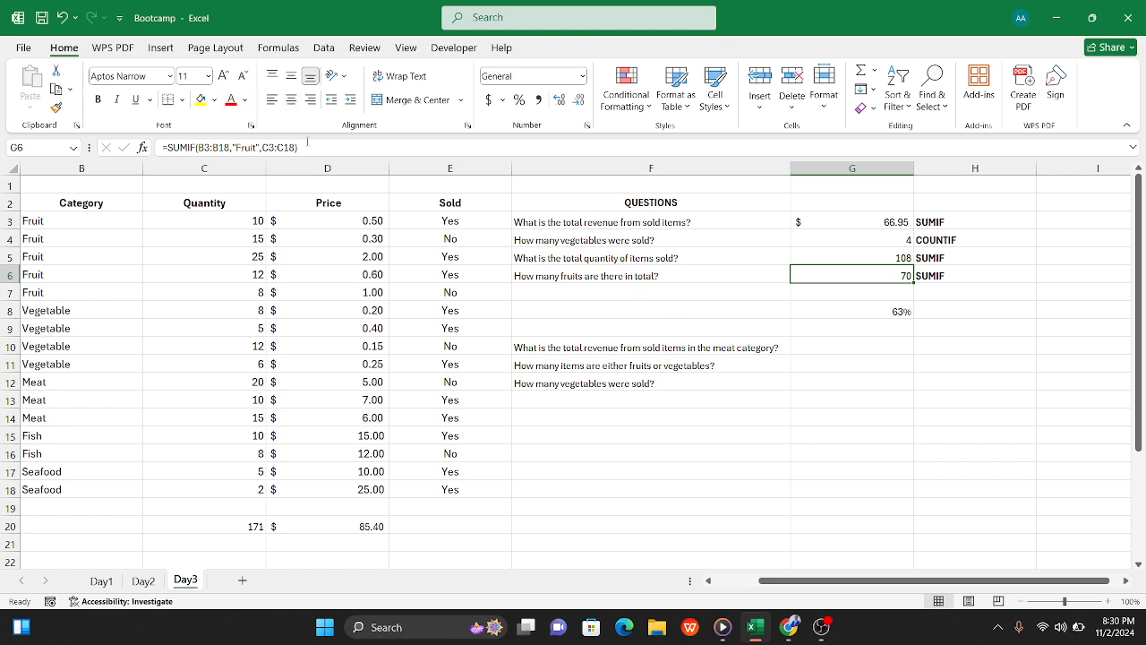
left_click_drag(304, 147, 162, 147)
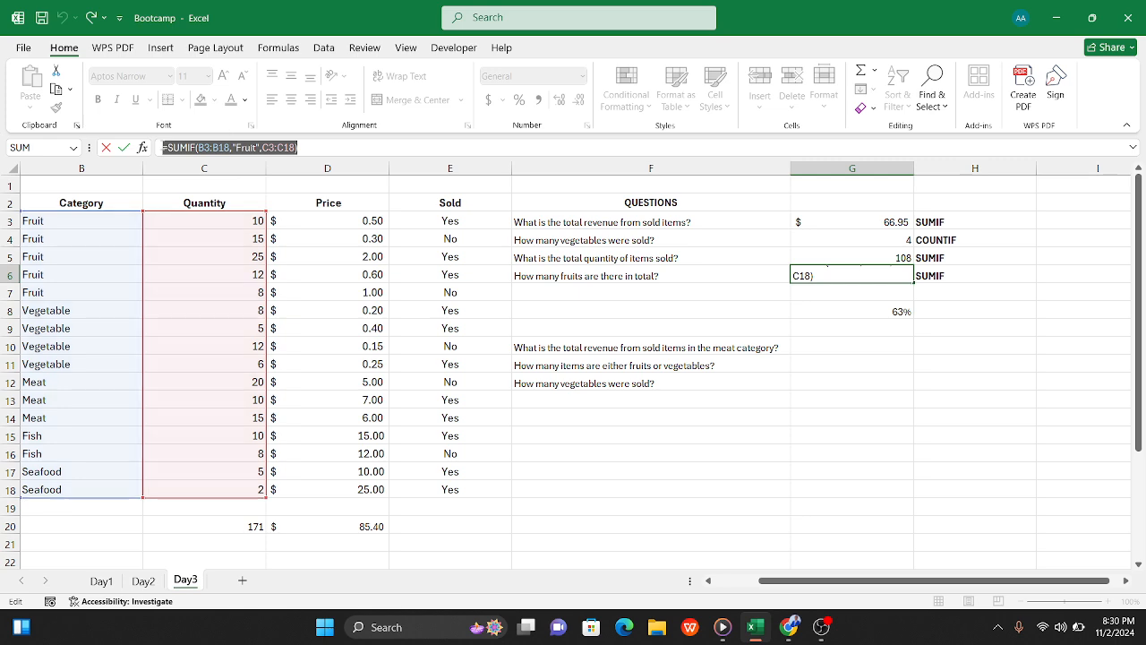
key("BackSpace")
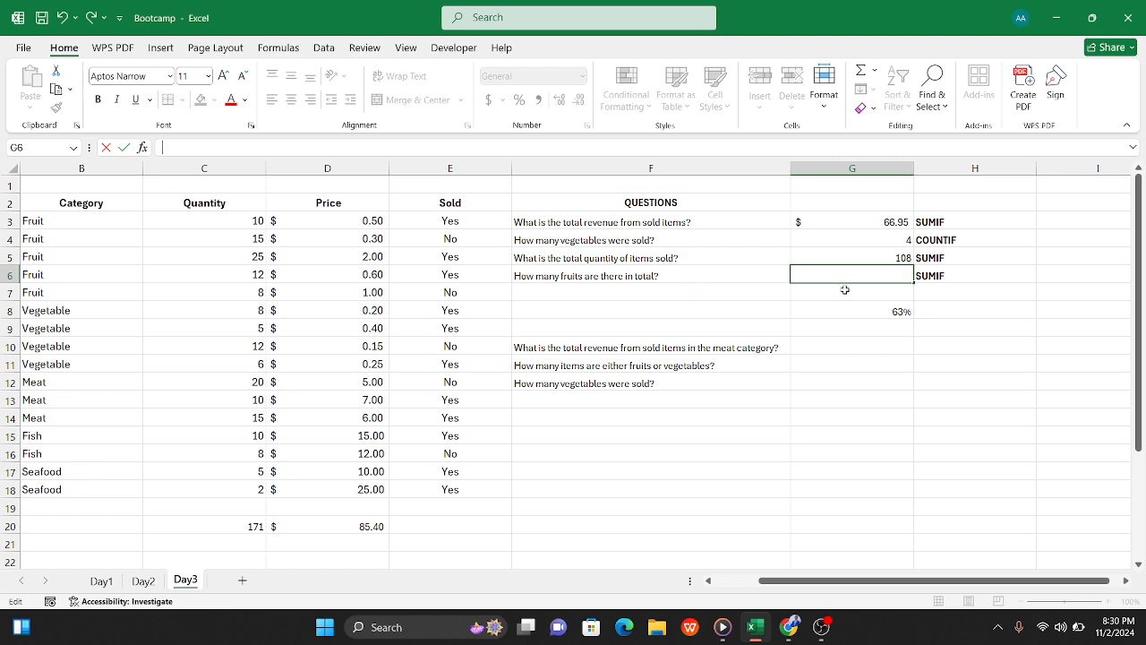
type("=sumif")
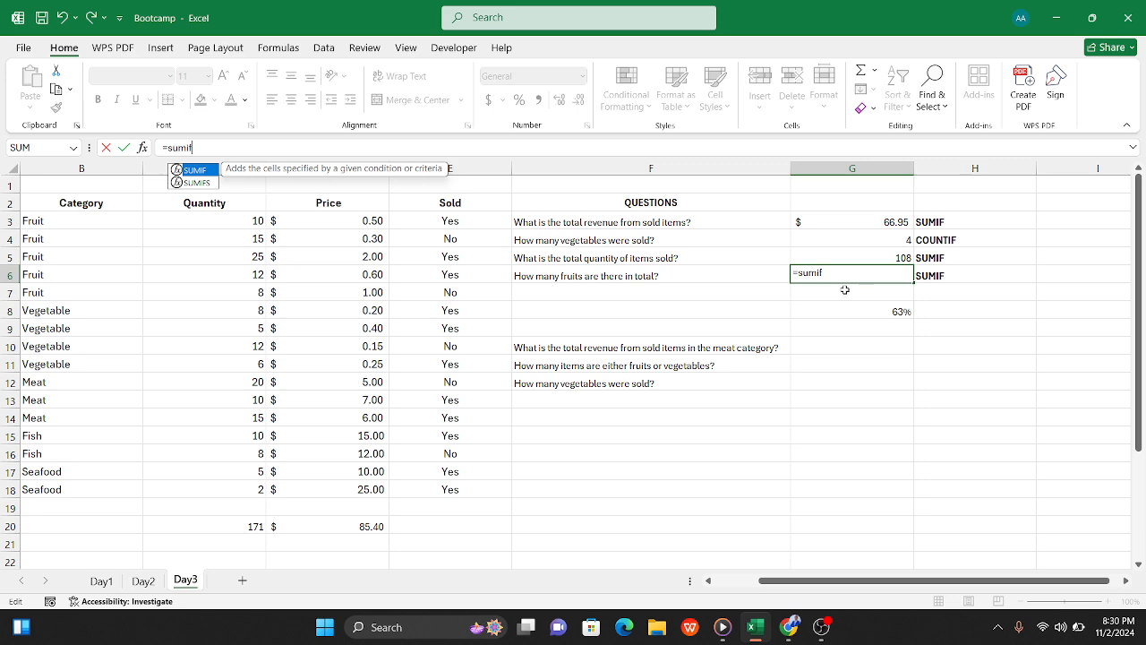
type("(")
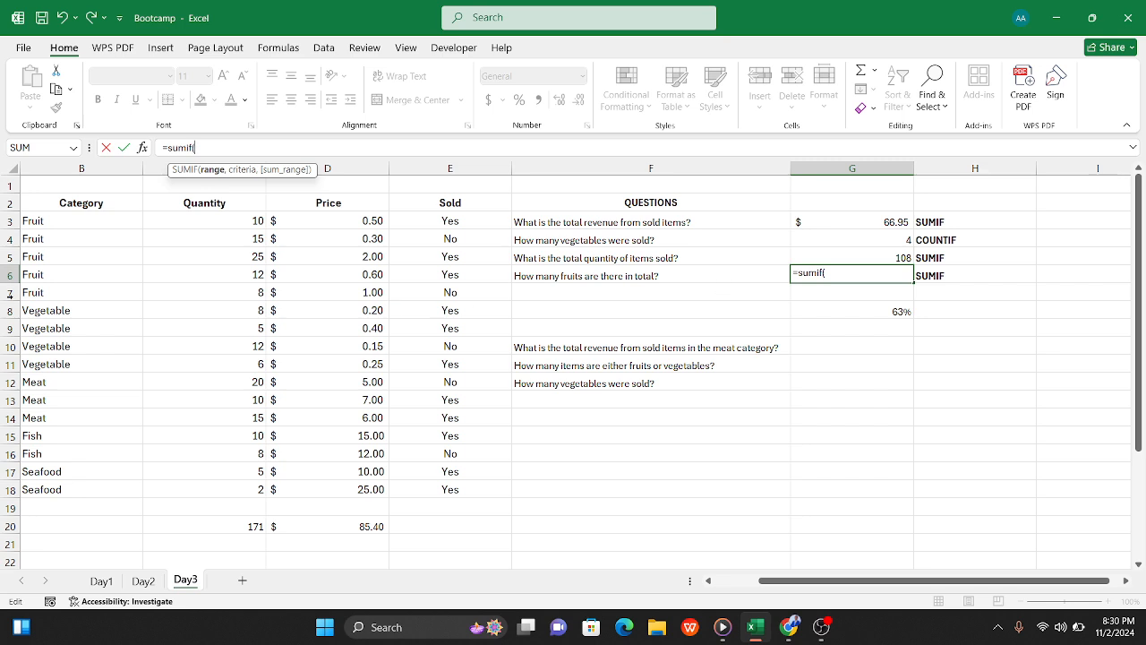
left_click_drag(63, 220, 67, 484)
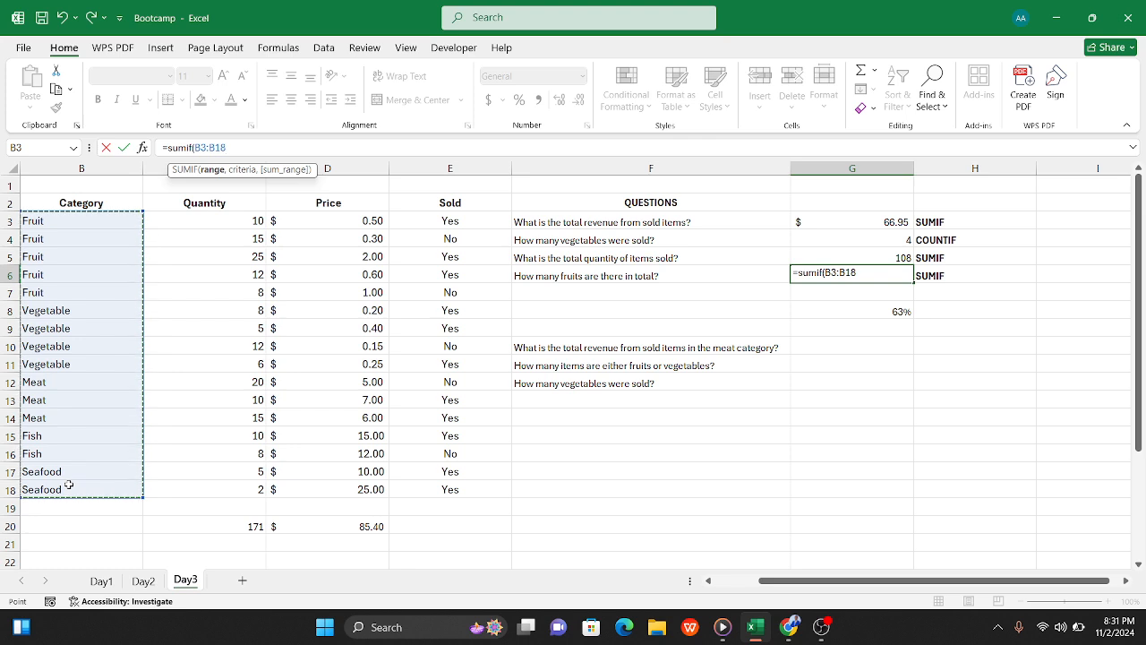
type(",\"")
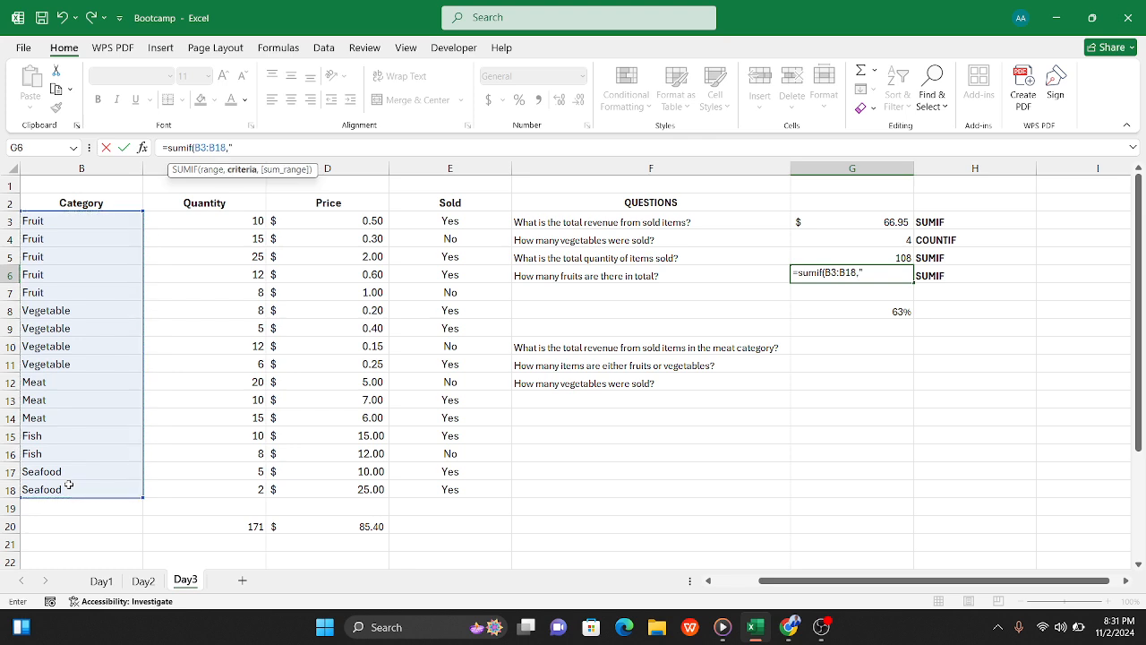
type("Fruit\",")
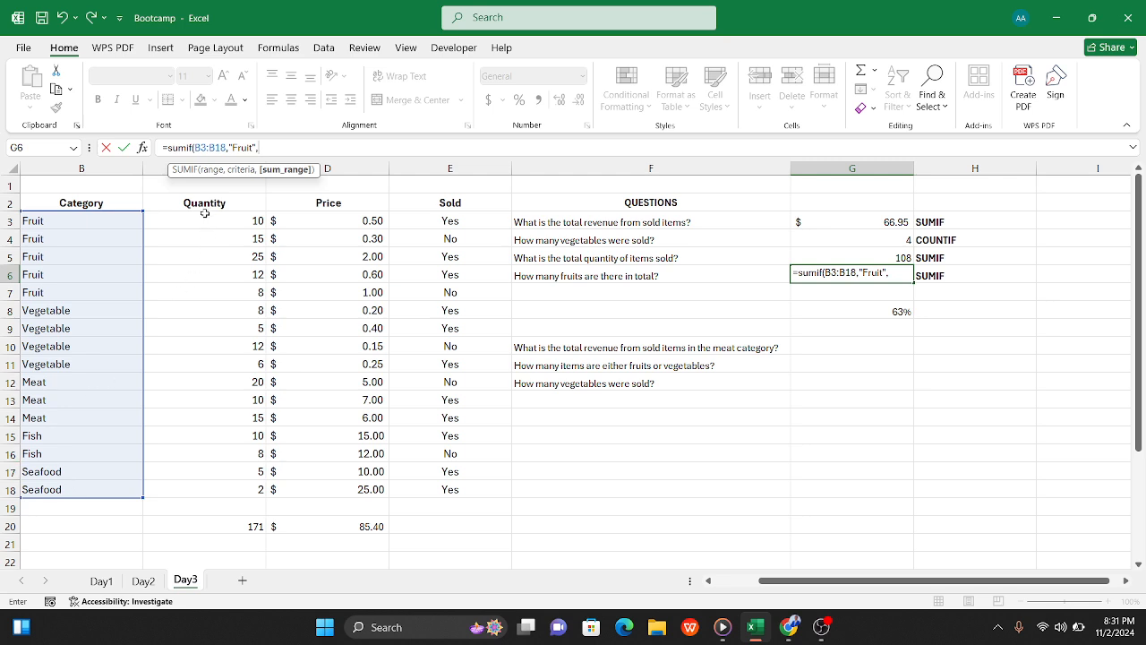
left_click_drag(205, 215, 234, 489)
type(")")
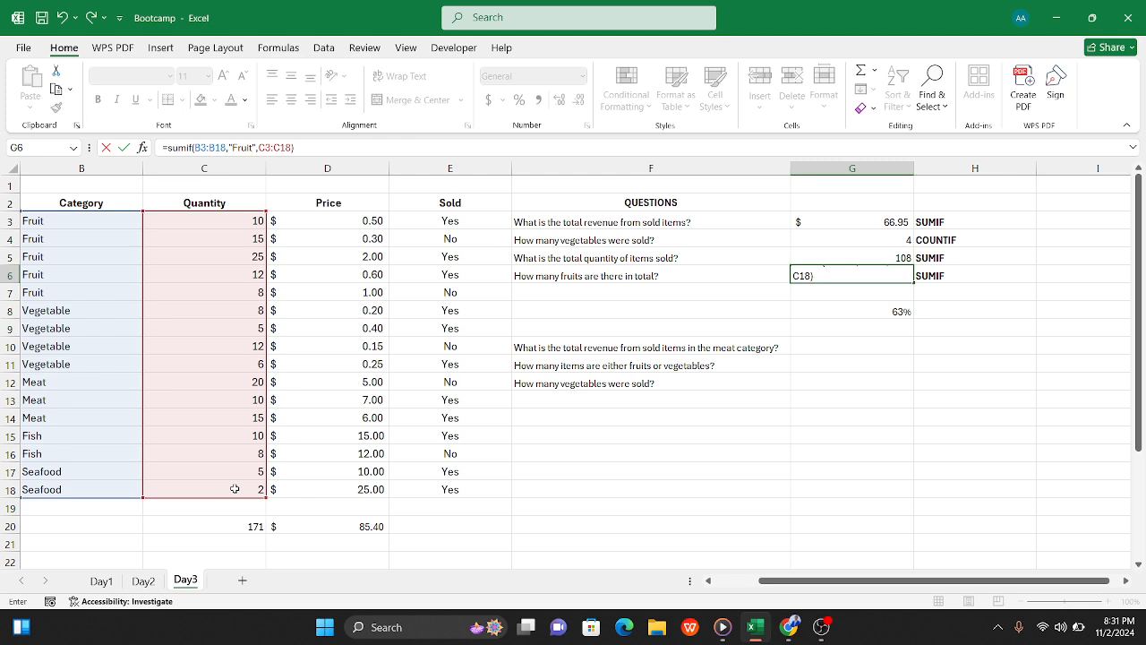
key("Tab")
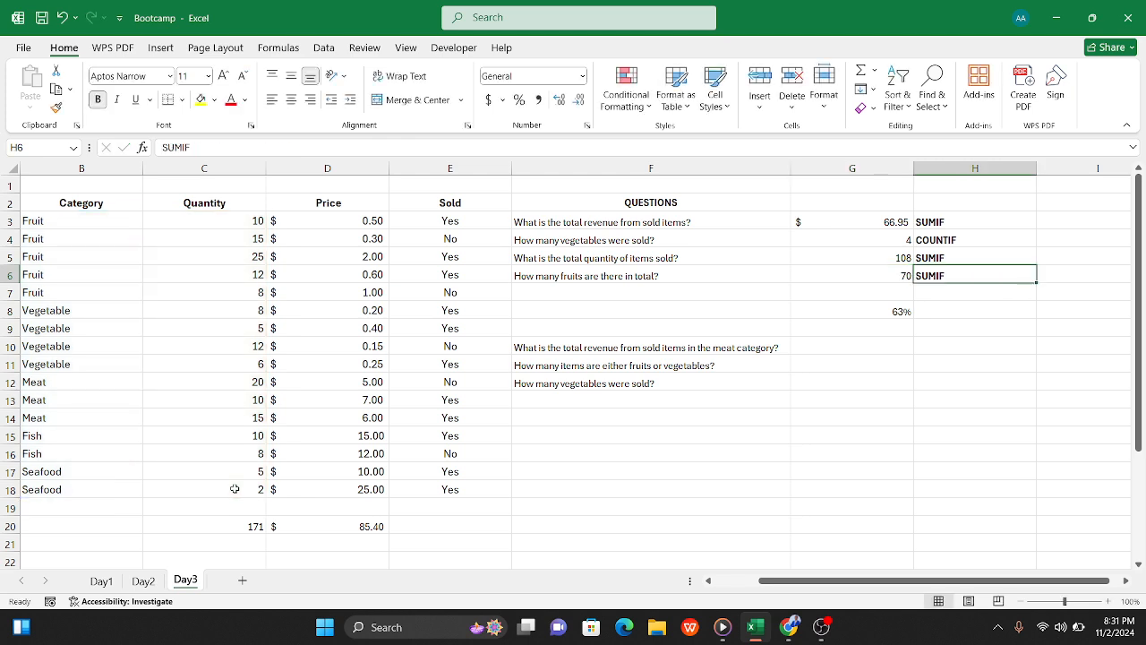
Step: Review the sumifs and countifs labels in A25:A26 and compare the revenue questions in F3 and F10
left_click(850, 273)
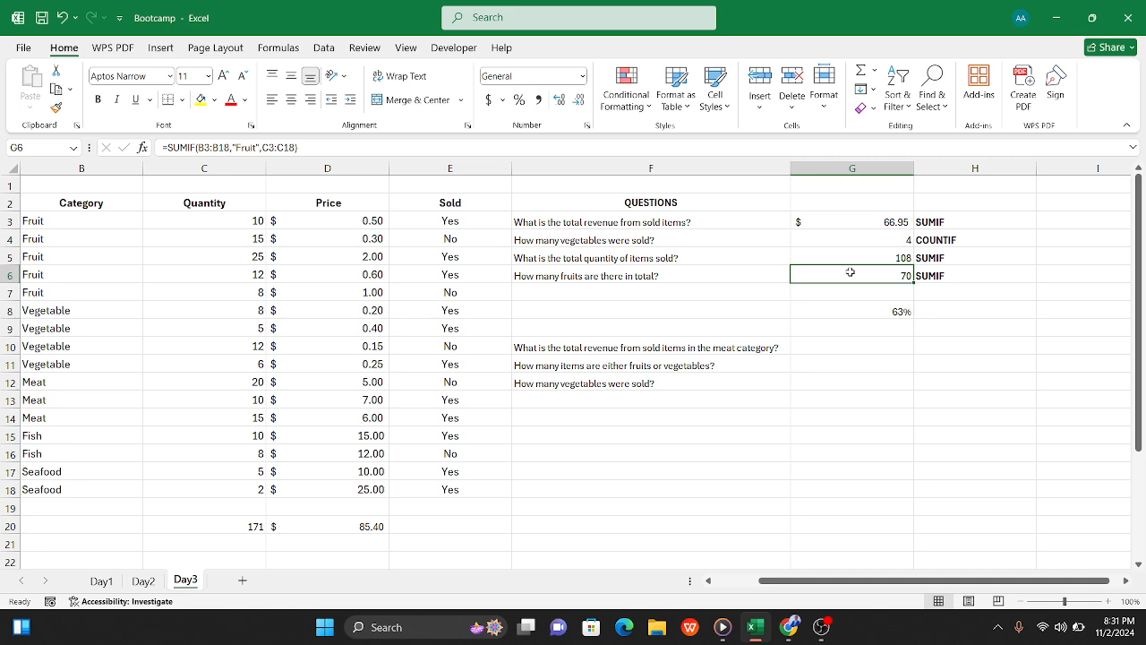
left_click(840, 348)
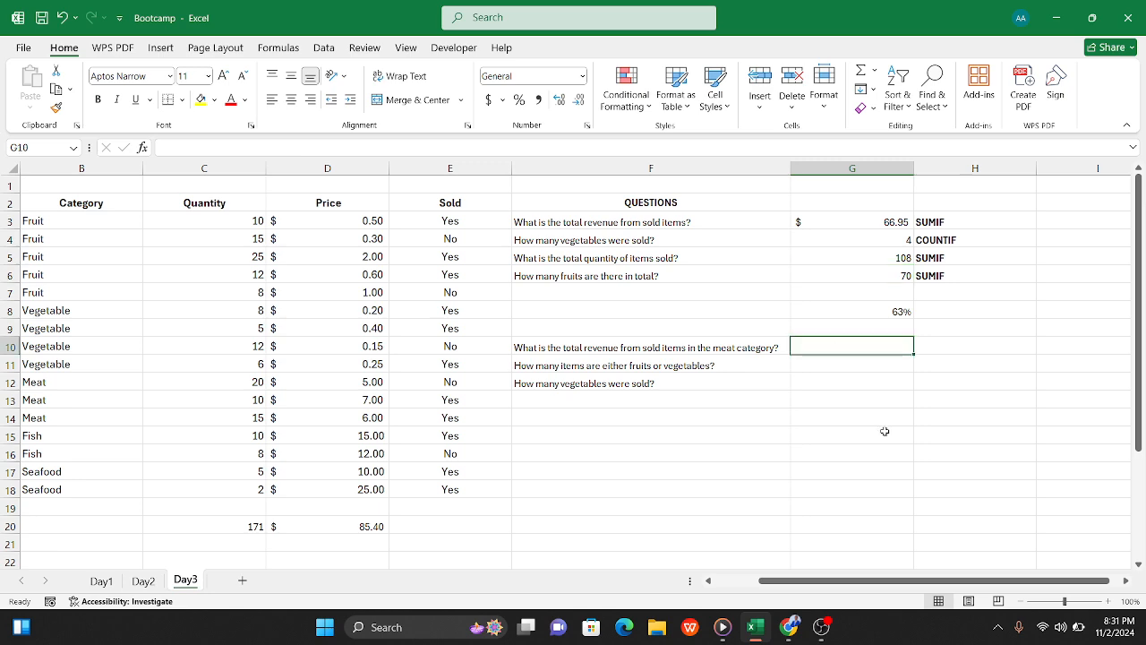
scroll(320, 519, "left", 1)
scroll(320, 519, "down", 3)
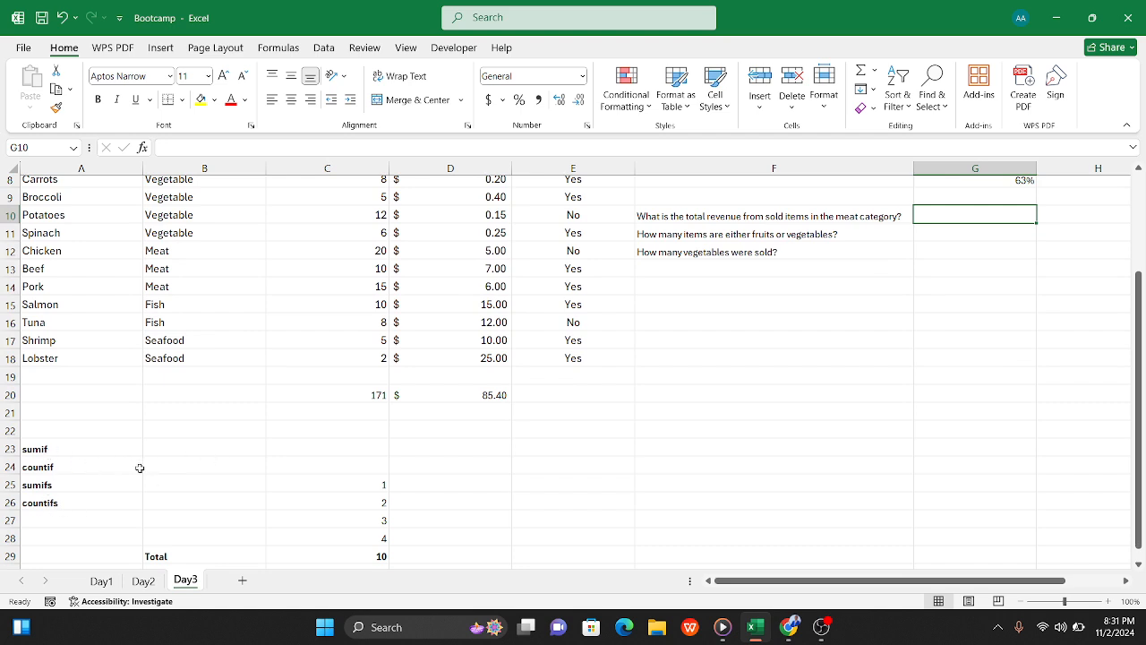
left_click(79, 487)
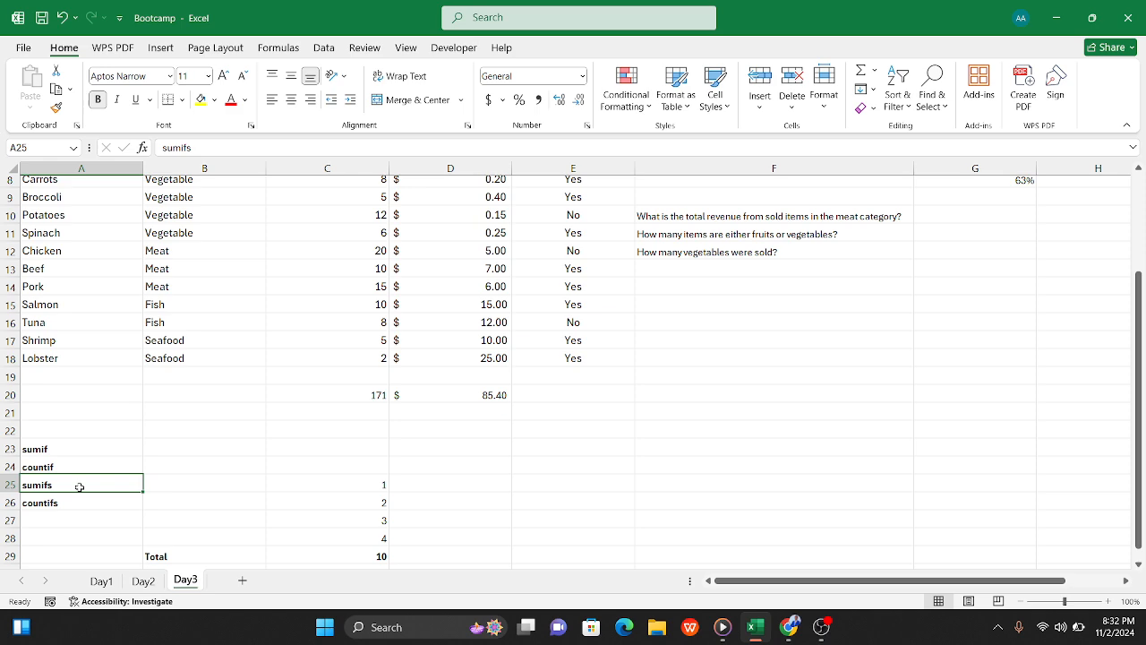
left_click(73, 510)
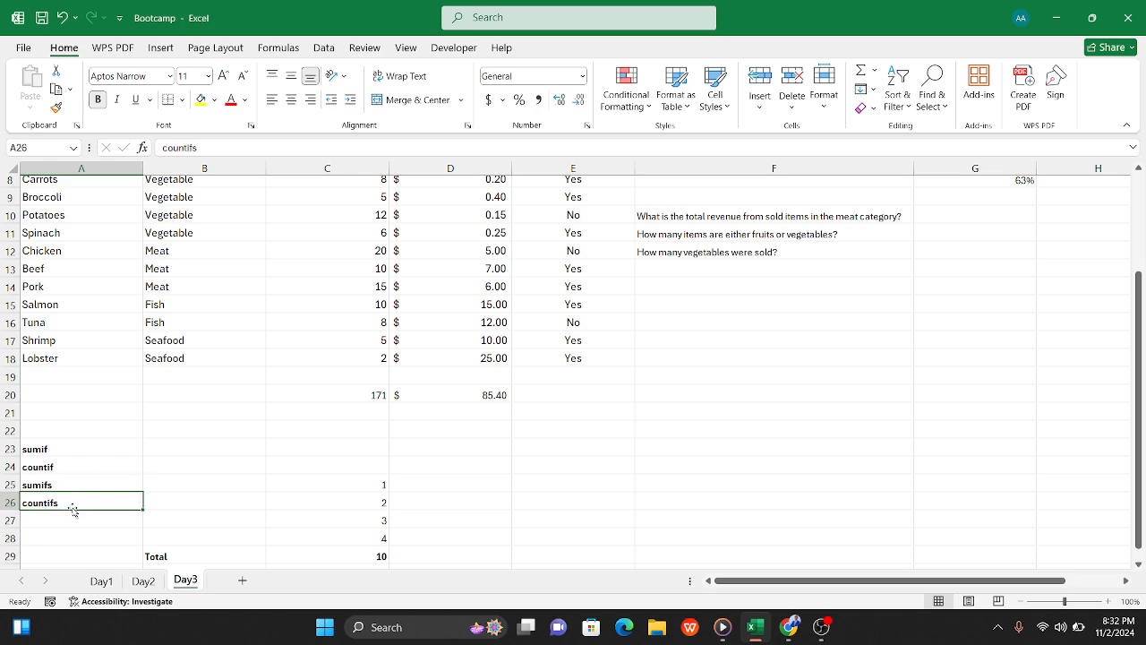
scroll(767, 308, "up", 3)
scroll(743, 358, "right", 2)
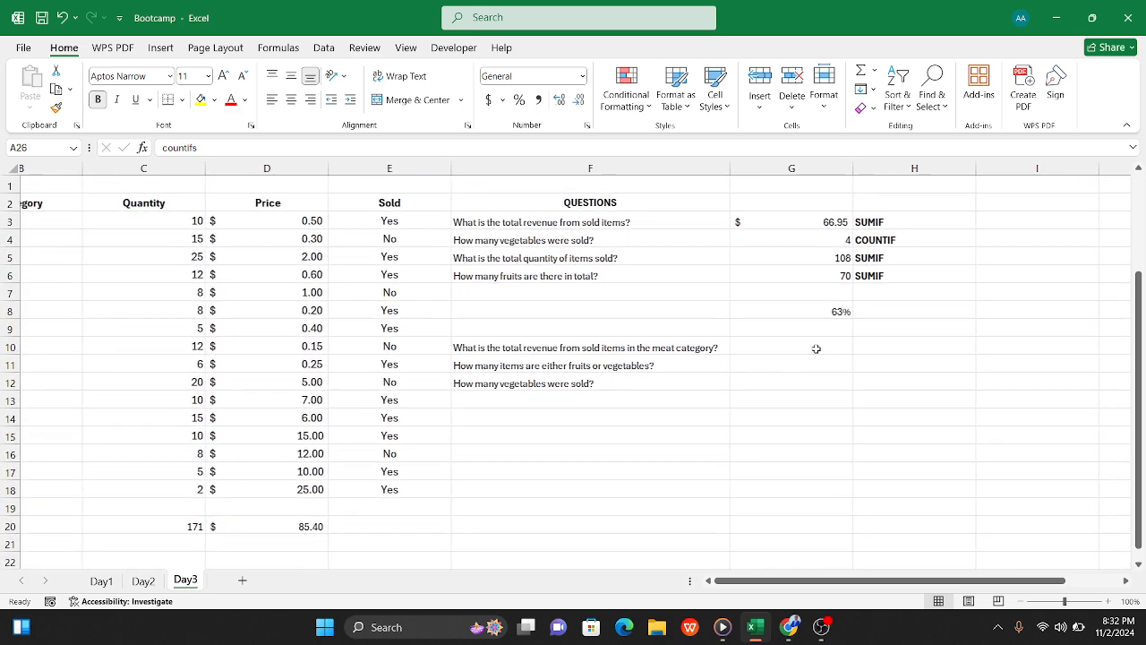
left_click(816, 348)
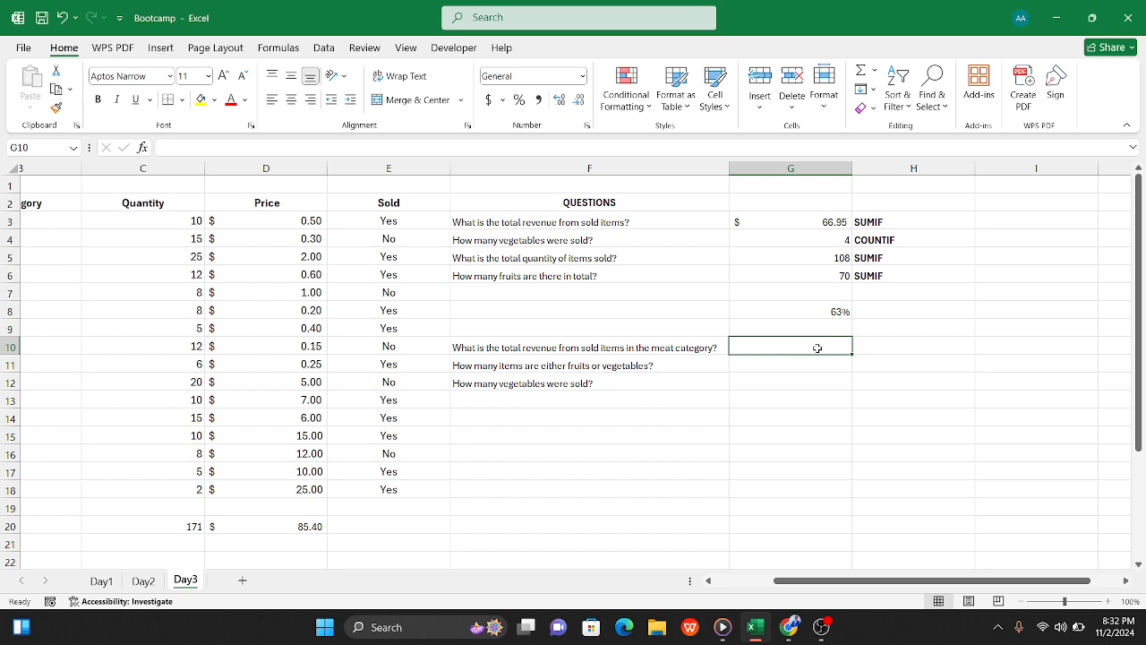
left_click(589, 218)
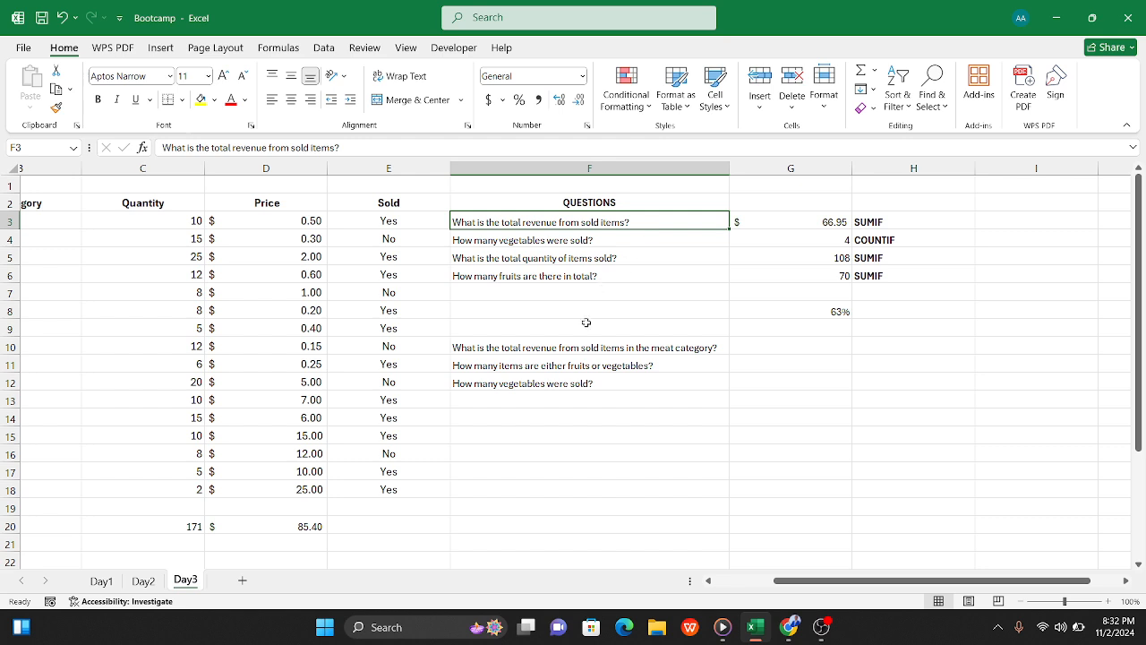
left_click(568, 349)
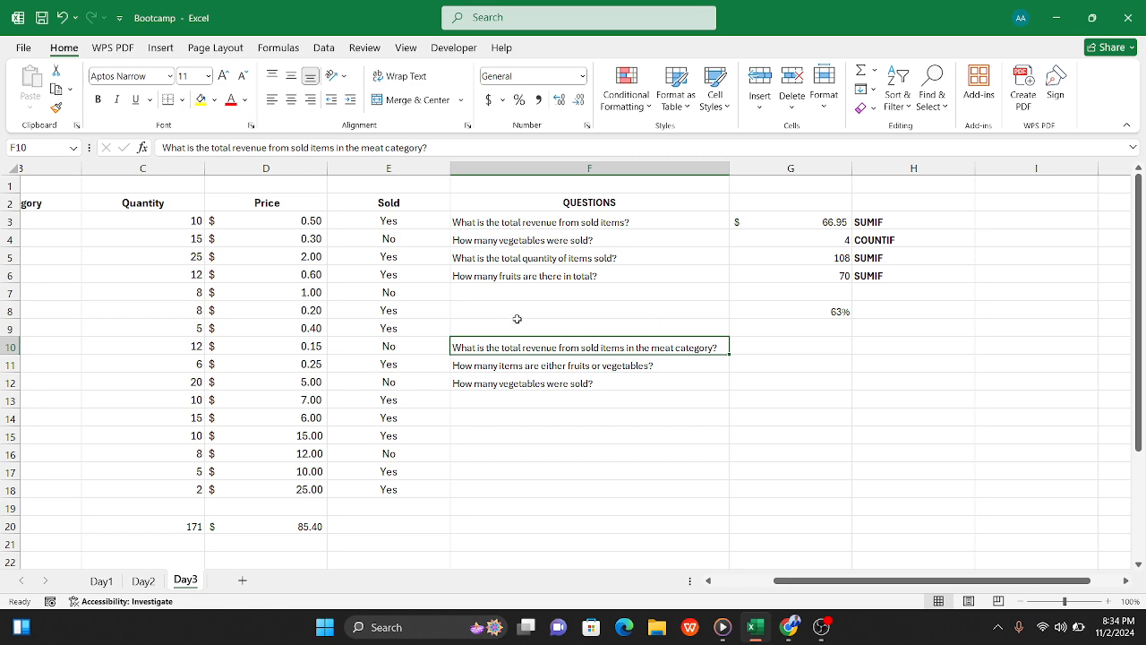
Step: Start a SUMIFS formula in G10 with the prices in D3:D18 as the sum range
scroll(508, 322, "left", 3)
scroll(506, 322, "left", 1)
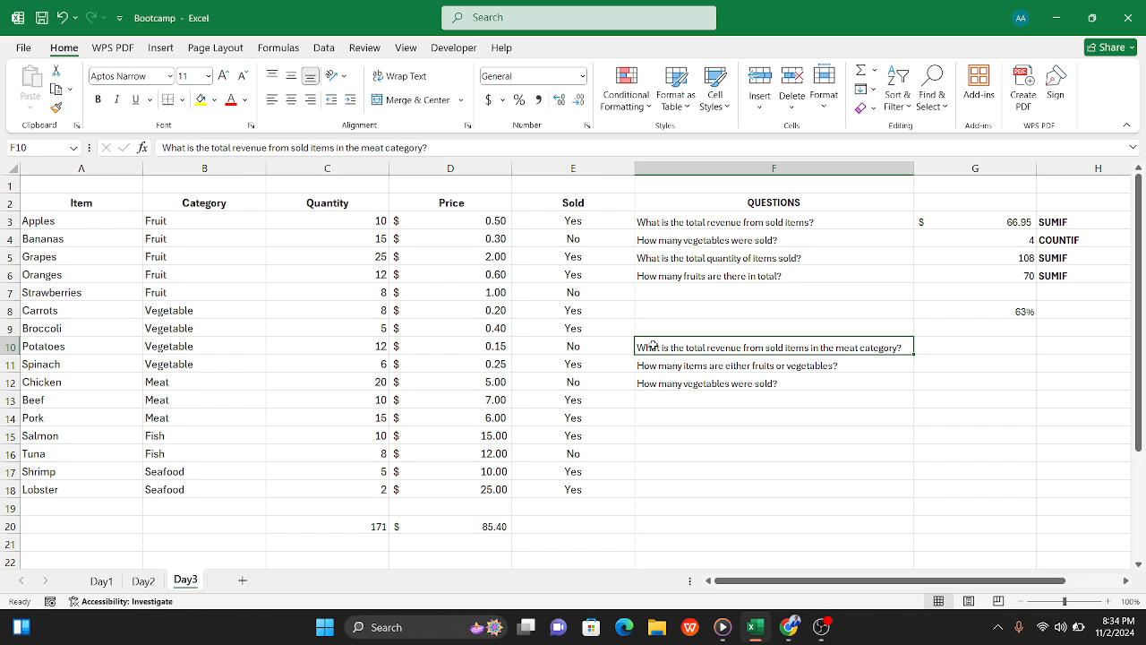
scroll(653, 345, "right", 2)
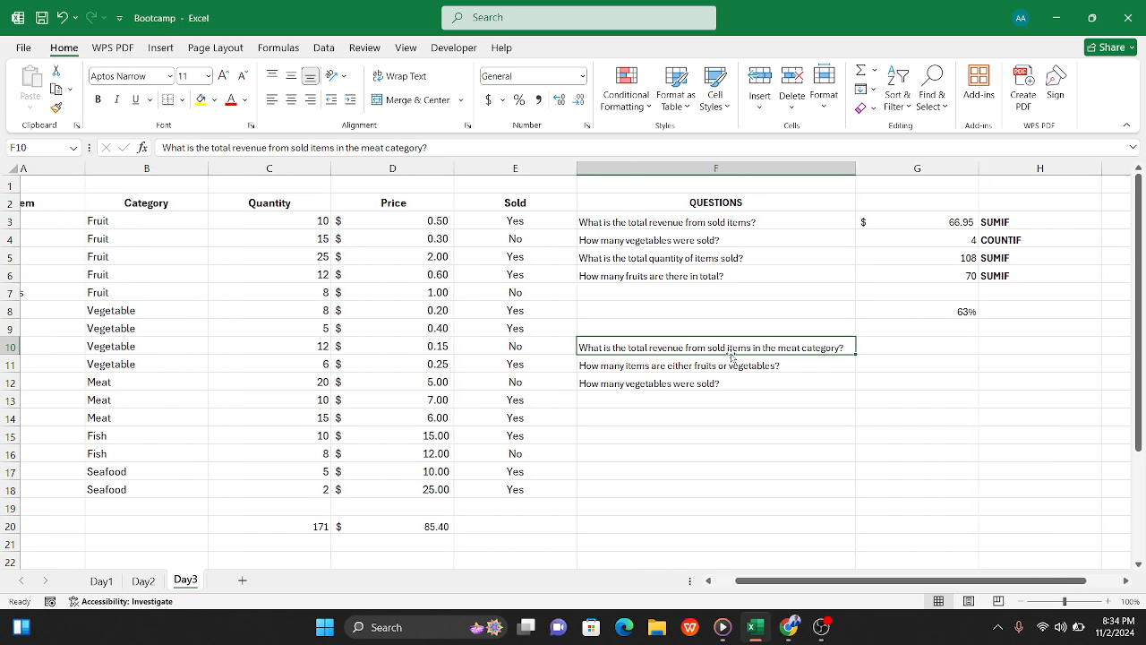
scroll(732, 357, "right", 3)
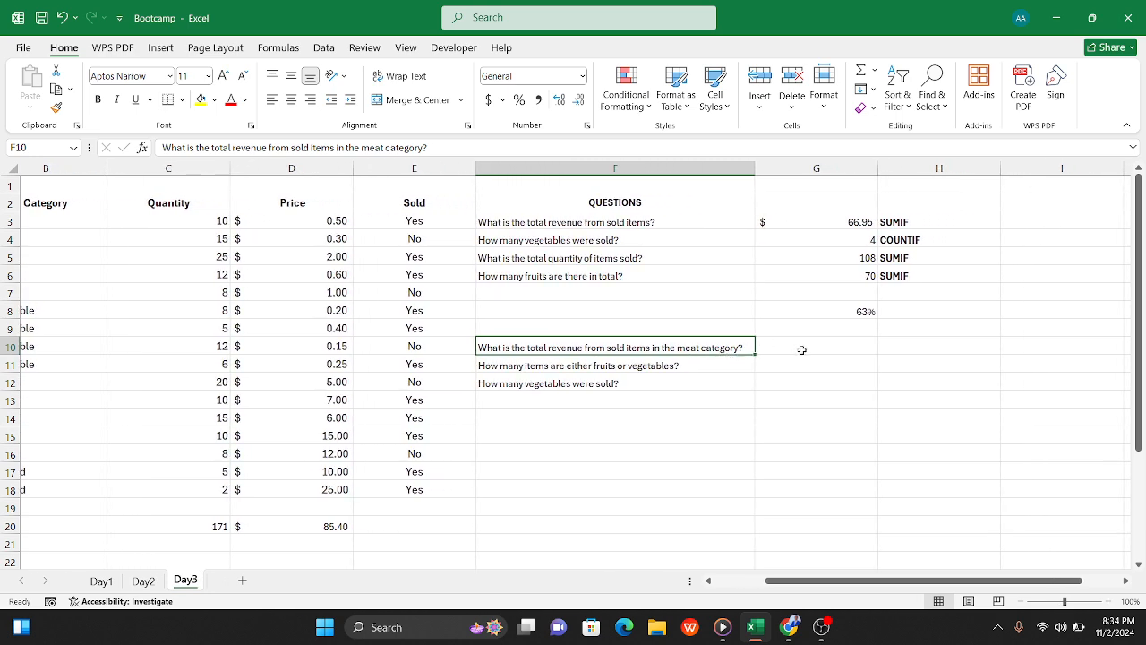
left_click(801, 350)
type("=")
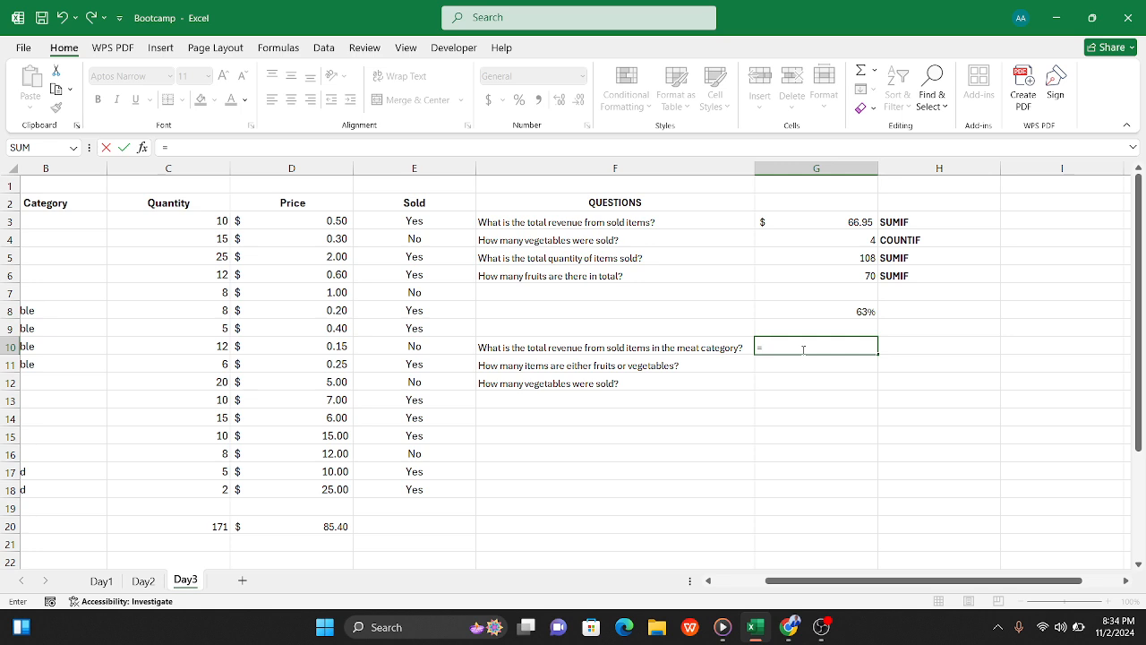
type("sumif")
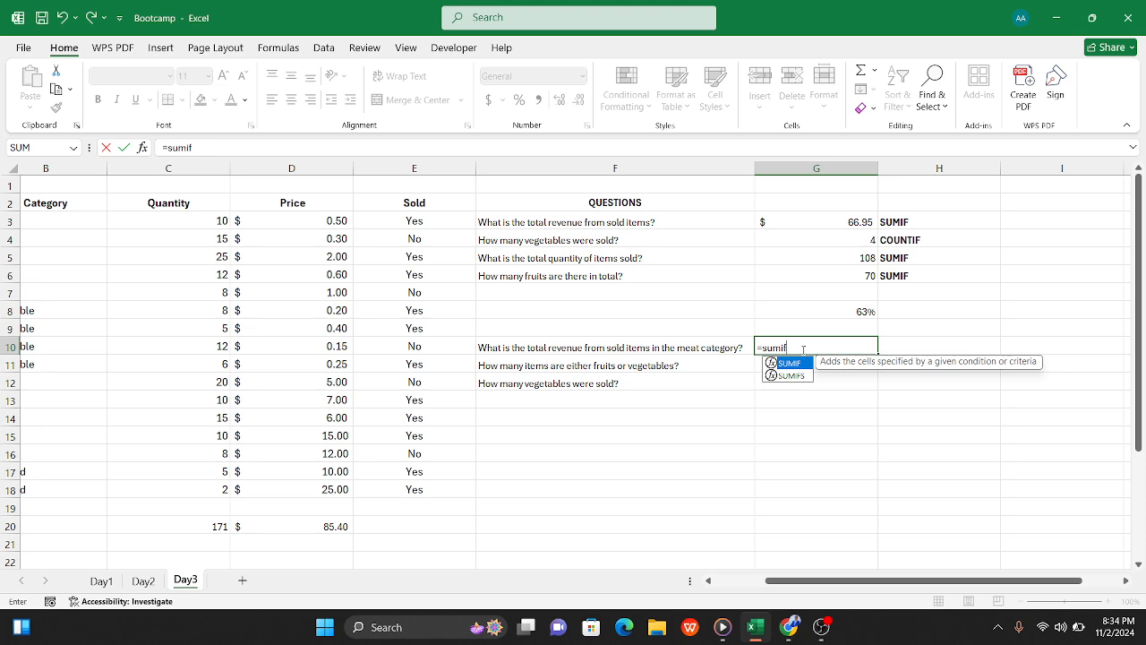
type("s")
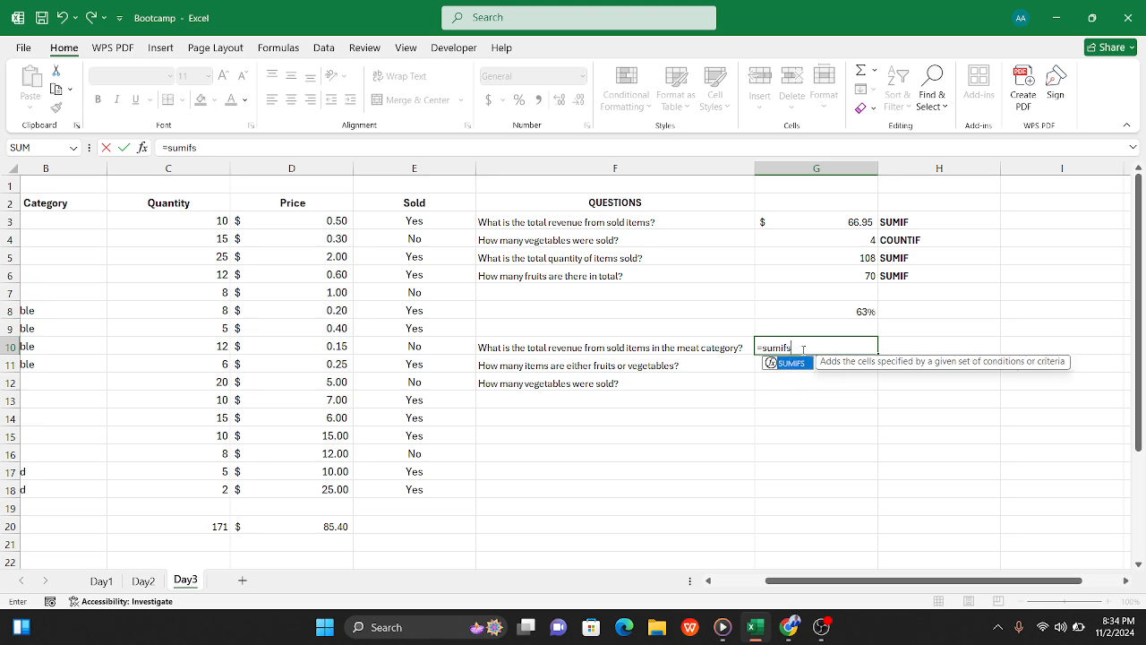
type("(")
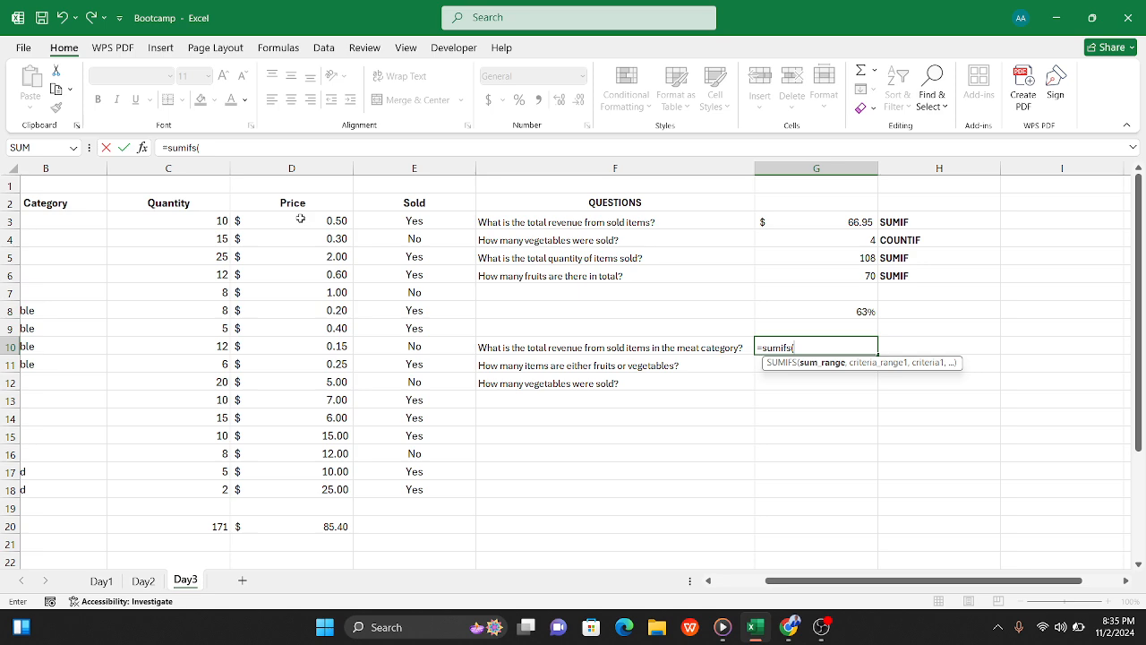
left_click_drag(295, 218, 303, 487)
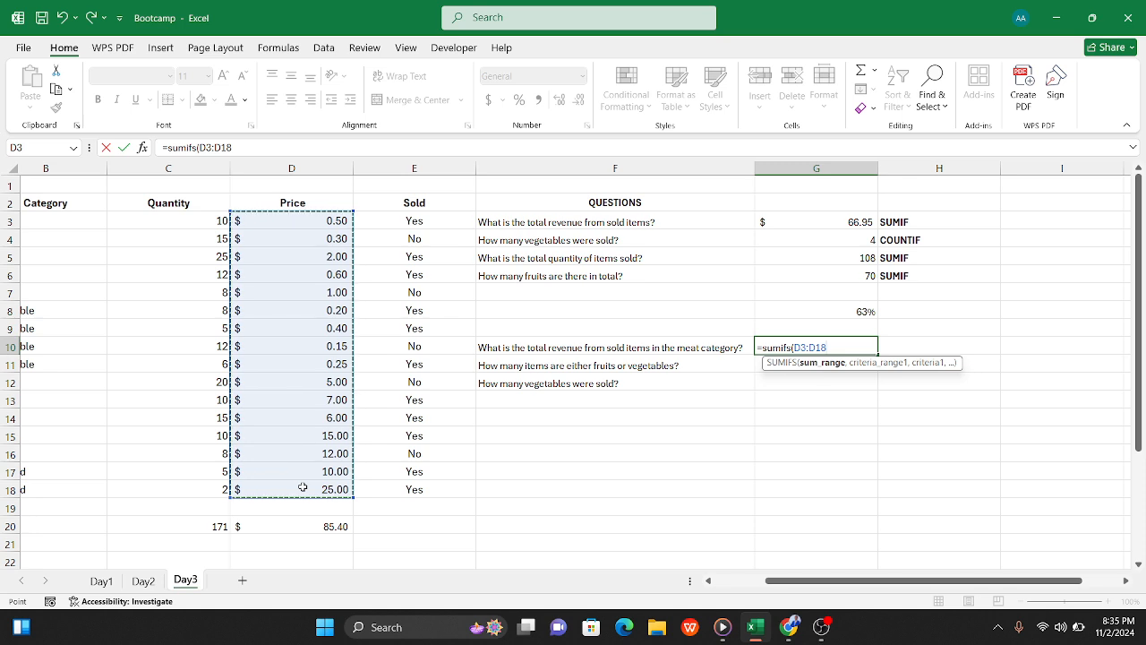
type(",")
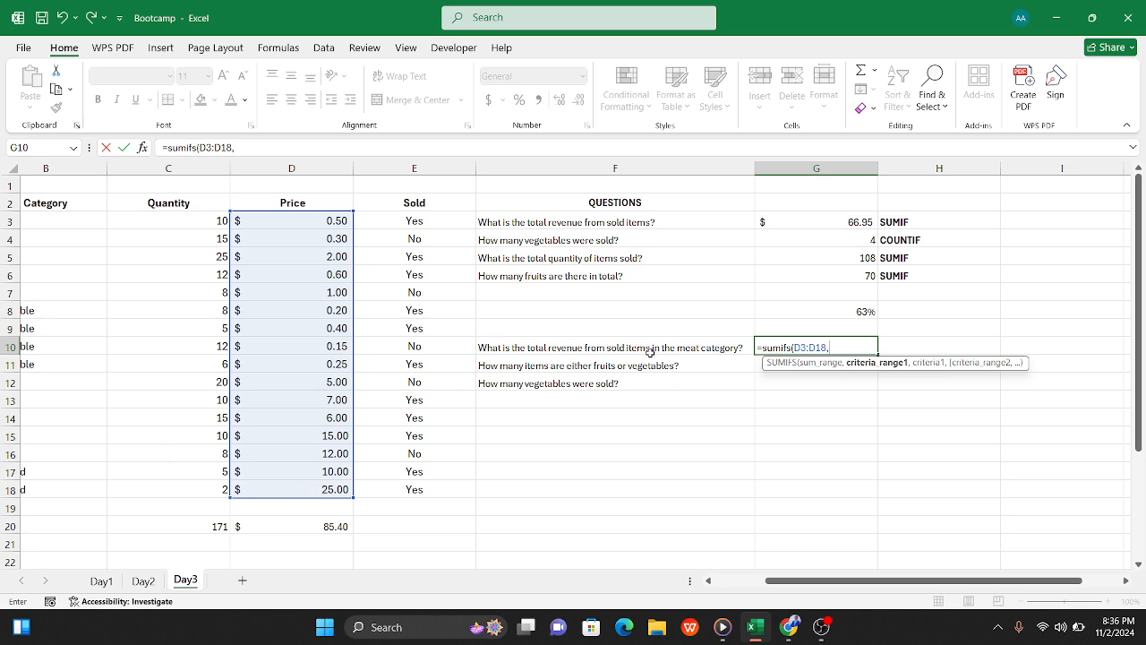
Step: Add the sold column E3:E18 with the criterion "Yes" as the first condition of the SUMIFS formula
left_click_drag(420, 220, 426, 488)
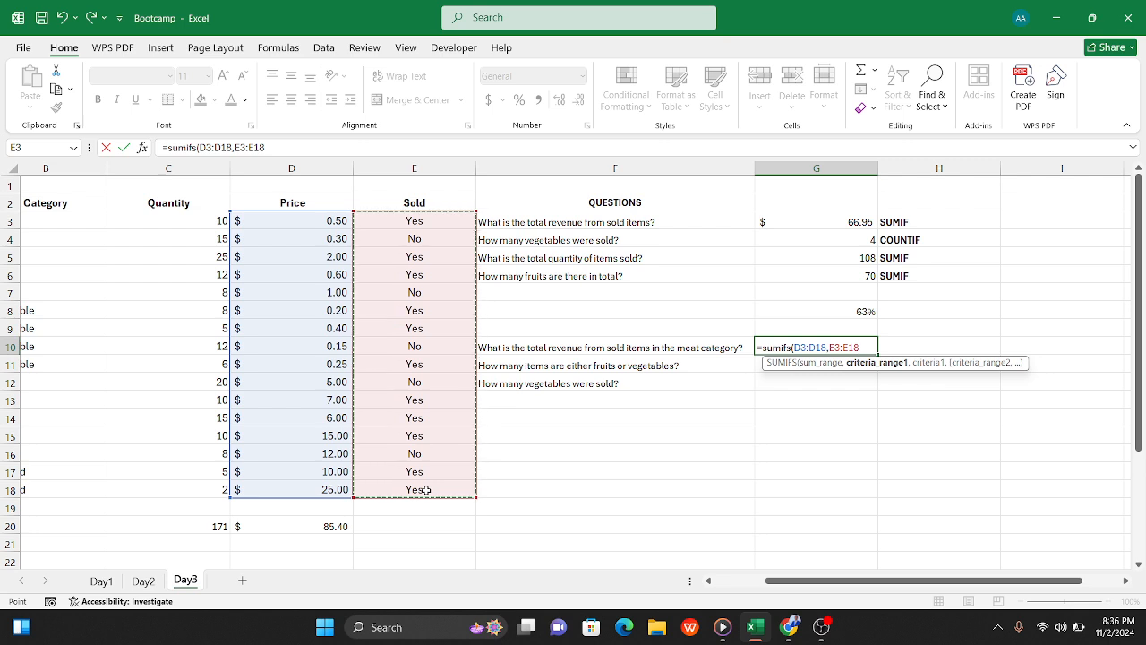
type(",")
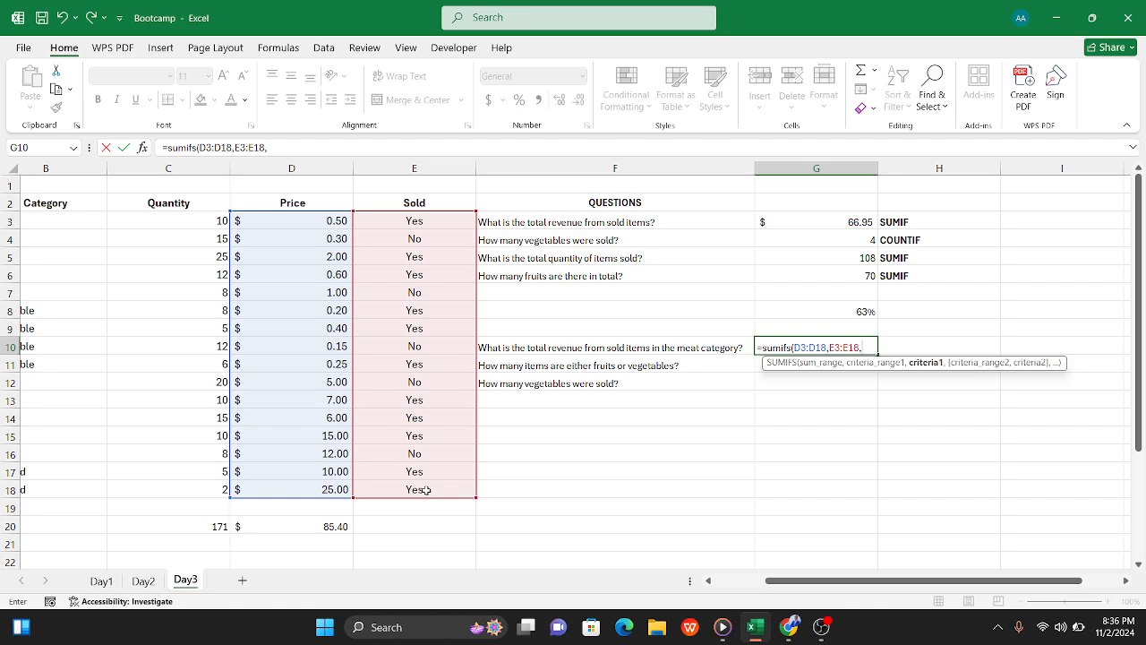
type("\"Yes\",")
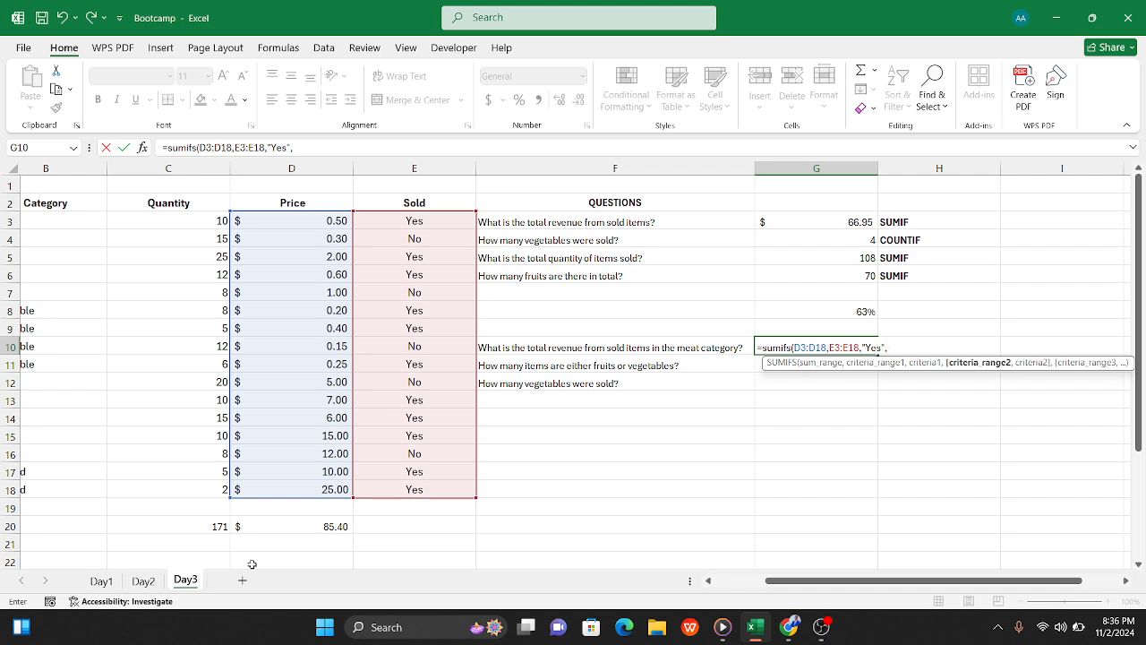
Step: Add the category column B3:B18 with the criterion "Meat" as the second condition and complete the SUMIFS formula in G10
scroll(224, 464, "left", 2)
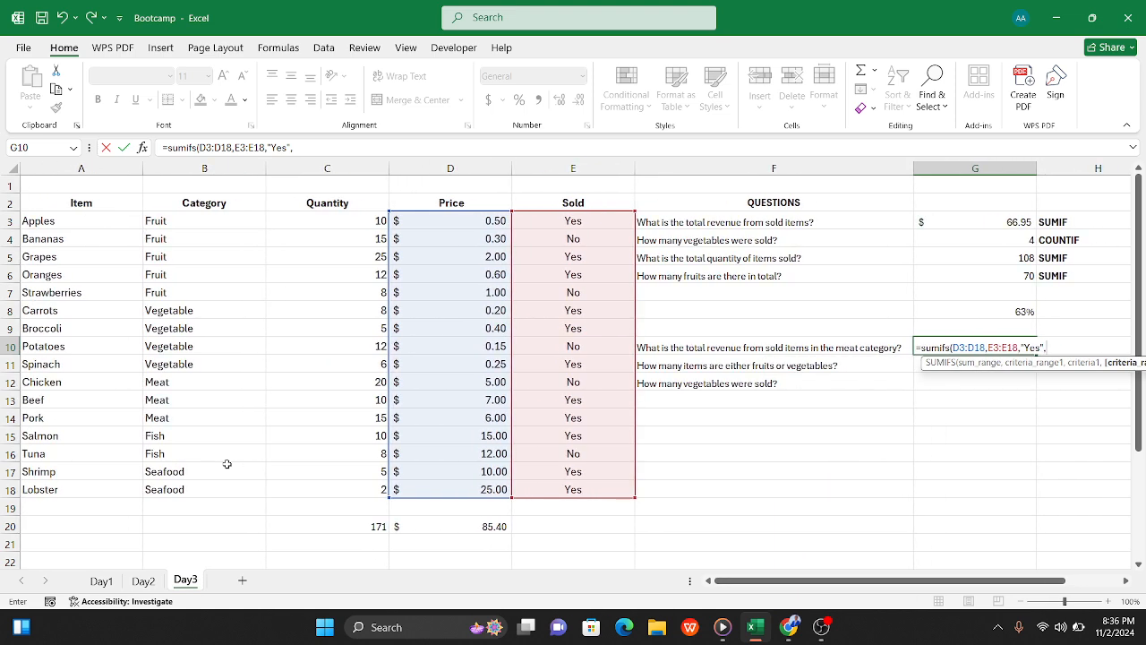
left_click(203, 218)
left_click_drag(201, 291, 189, 486)
type(",")
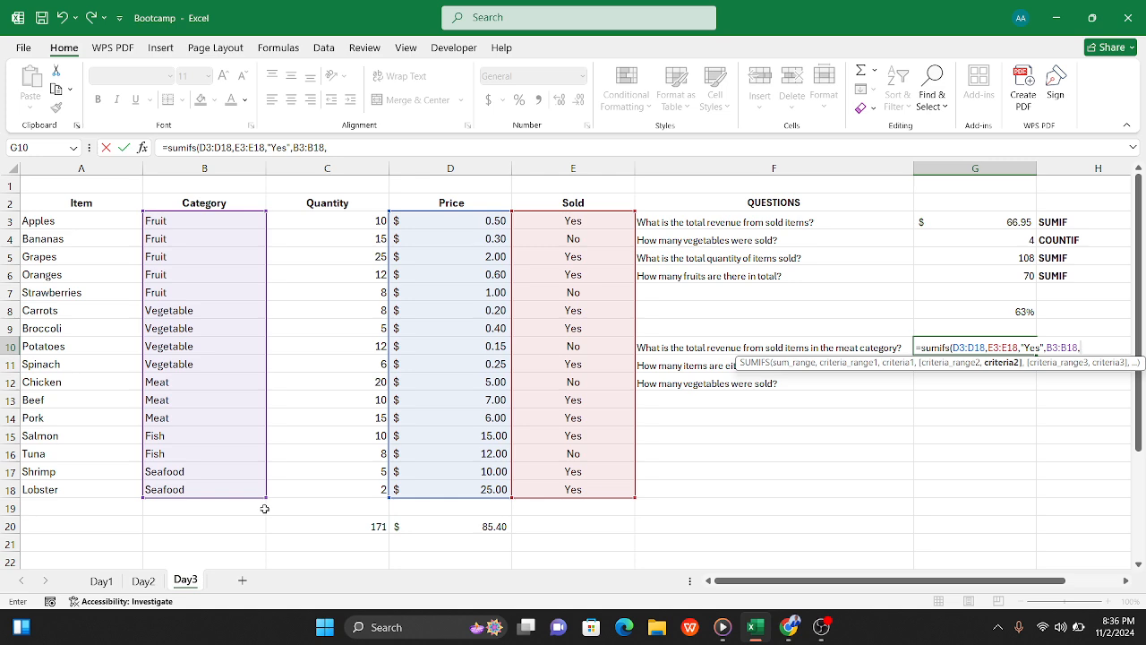
type("\"Meat")
type("\")")
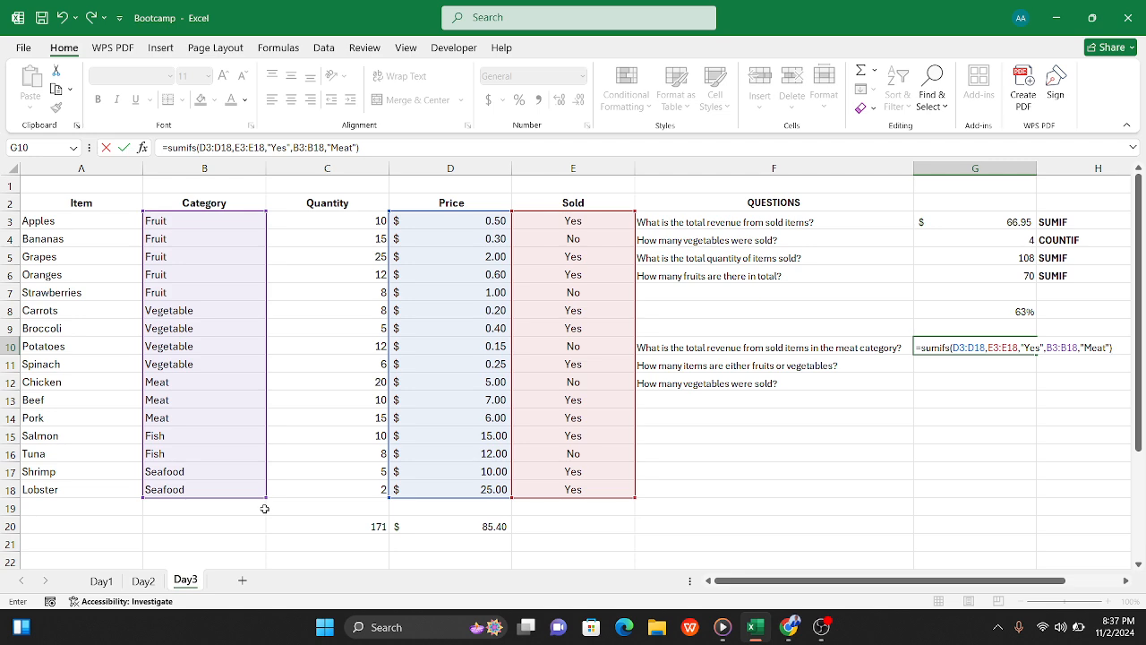
key("Tab")
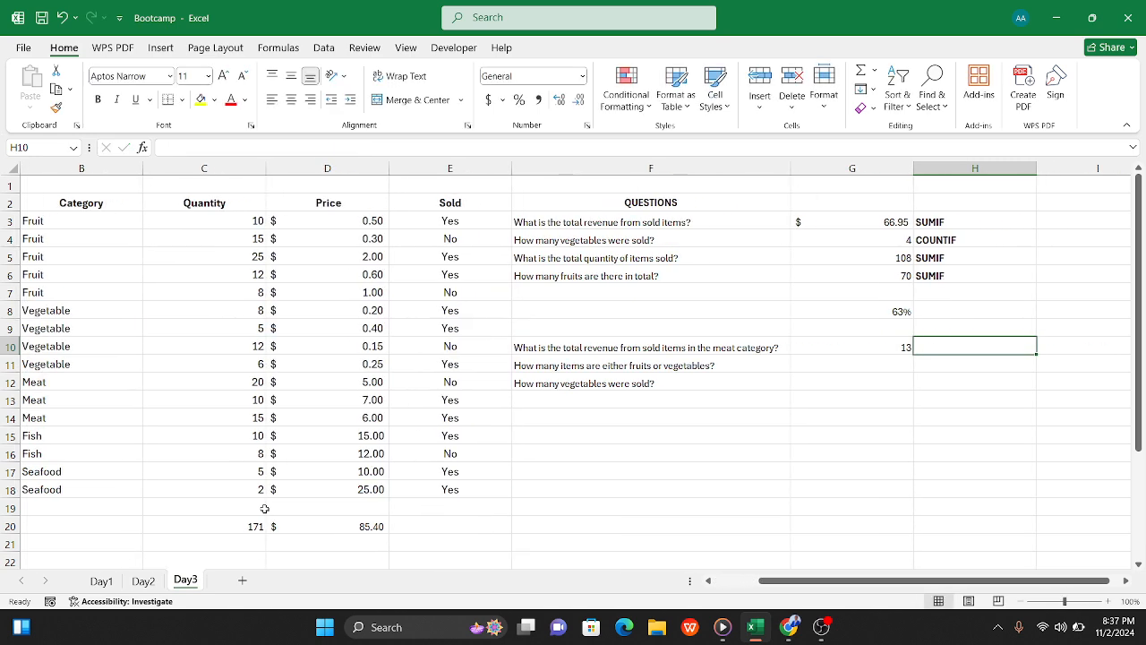
Step: Format the meat revenue in G10 with the dollar accounting format
left_click(819, 345)
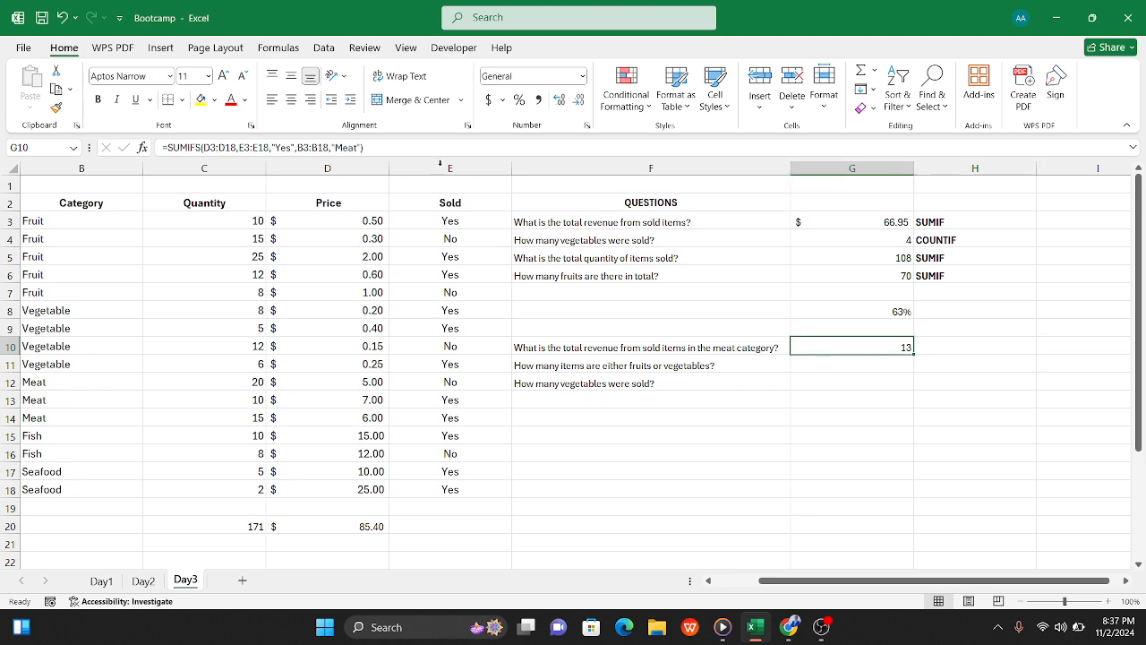
left_click(489, 101)
left_click(891, 410)
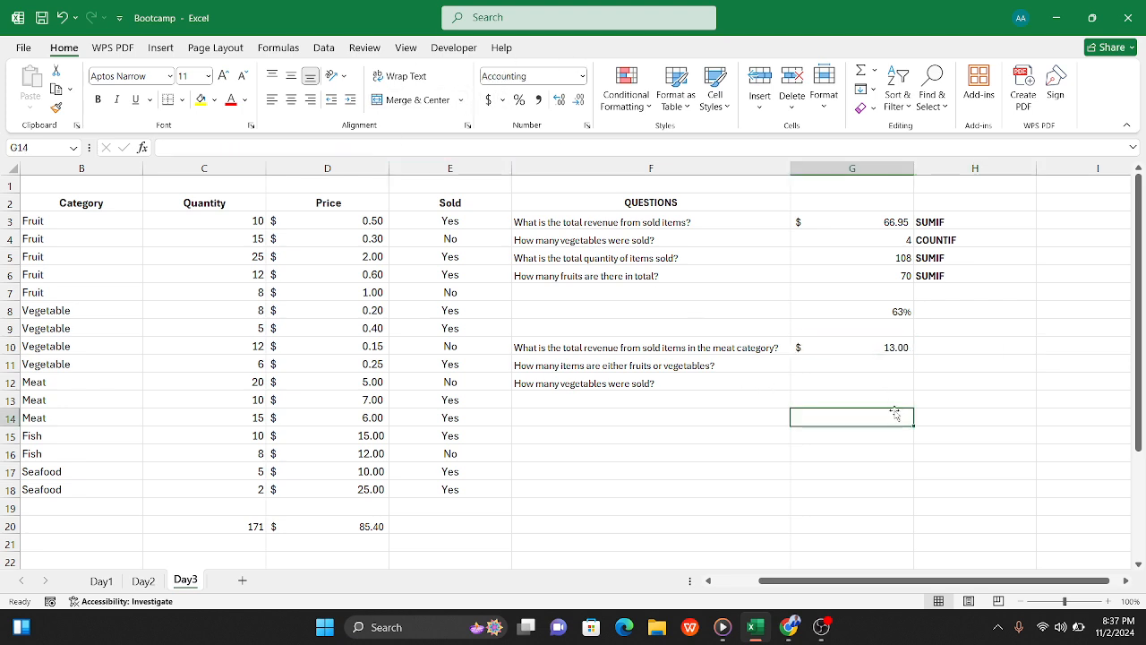
left_click(863, 338)
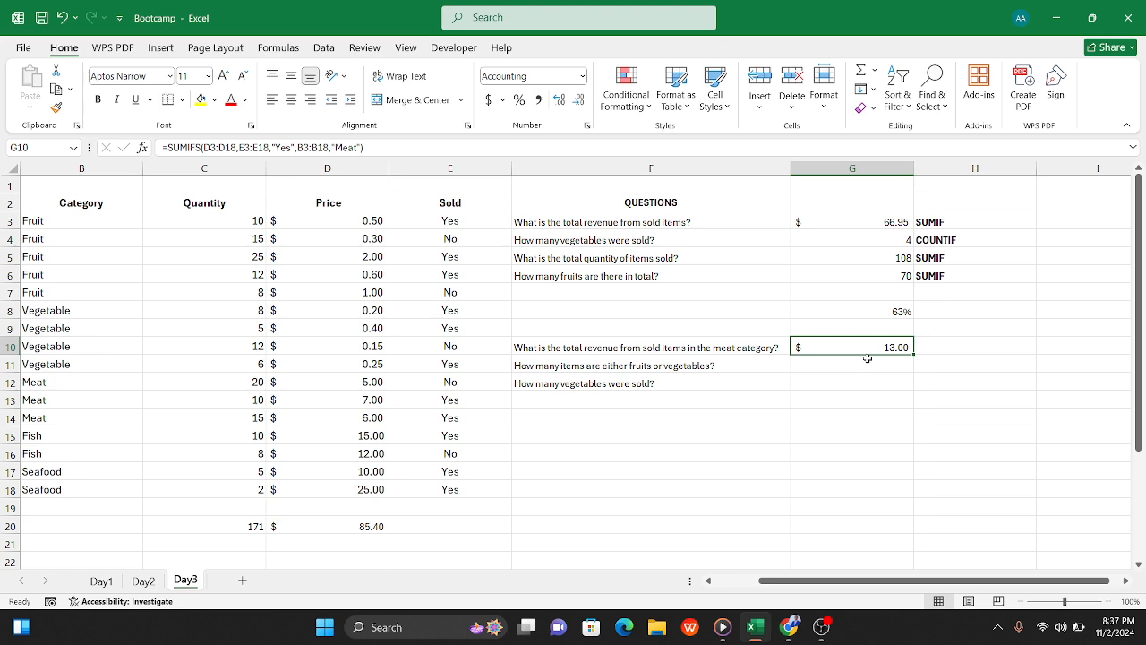
Step: Check the prices and sold status of the meat rows in D12:E14 against the SUMIFS result in G10
scroll(412, 463, "left", 2)
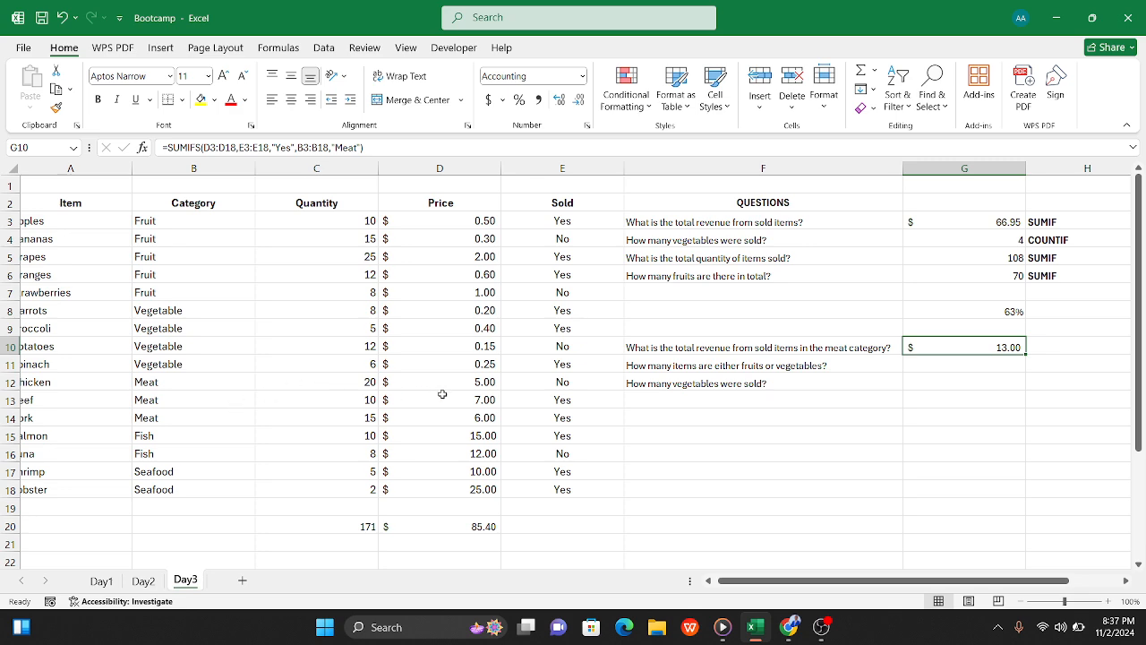
left_click(474, 386)
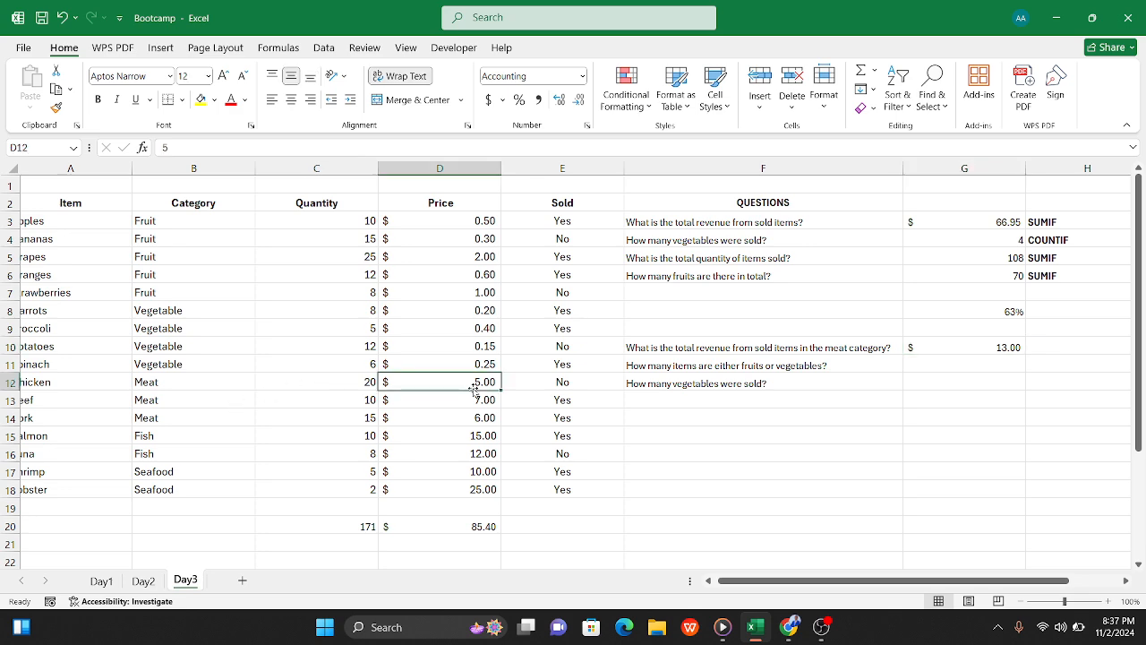
left_click(466, 400)
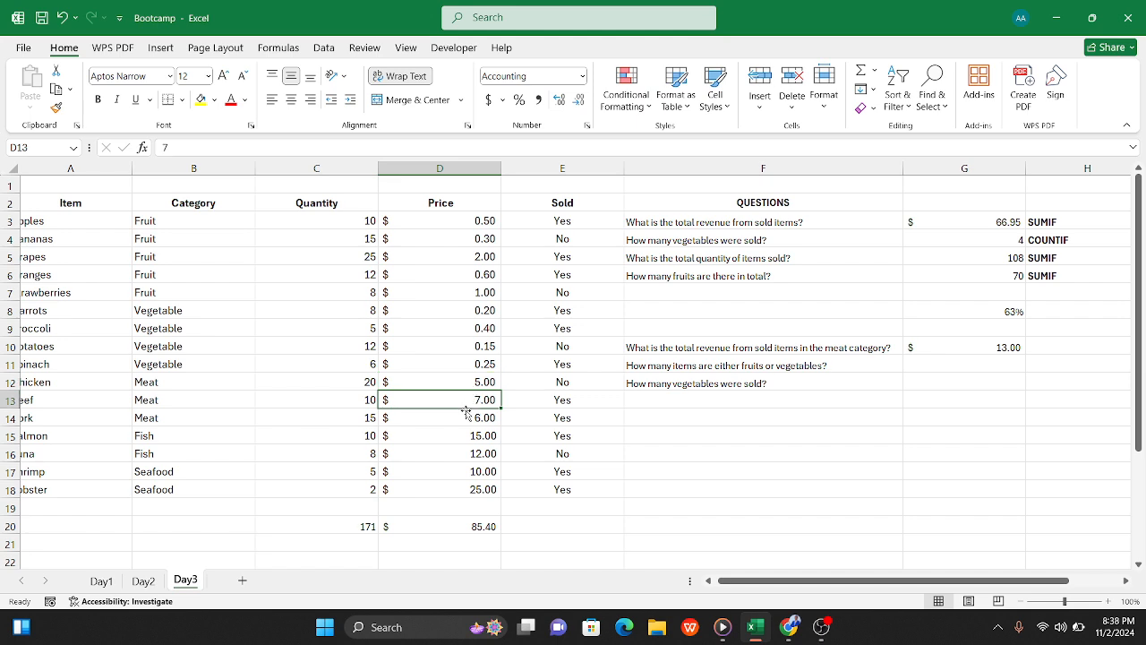
left_click(466, 418)
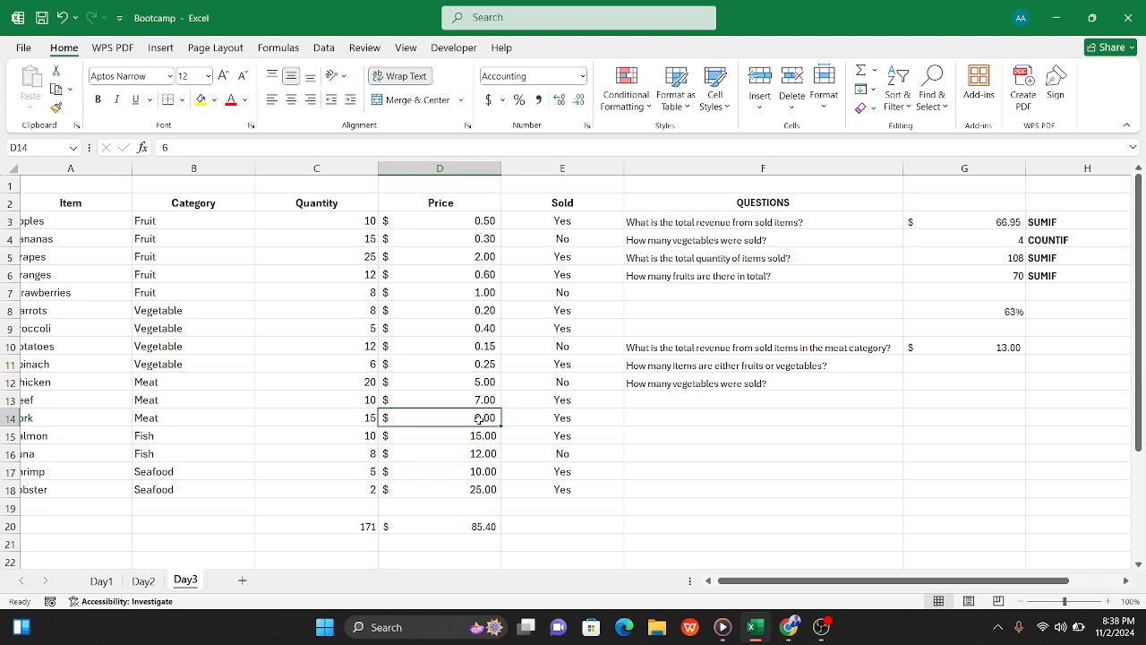
left_click(475, 407)
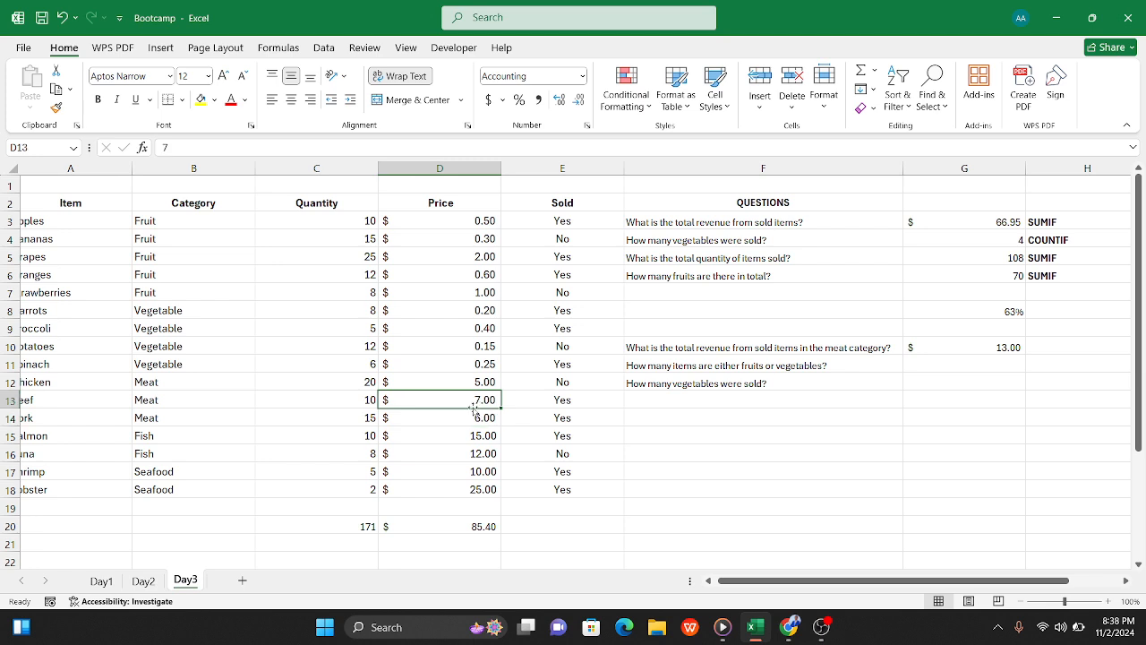
left_click(477, 418)
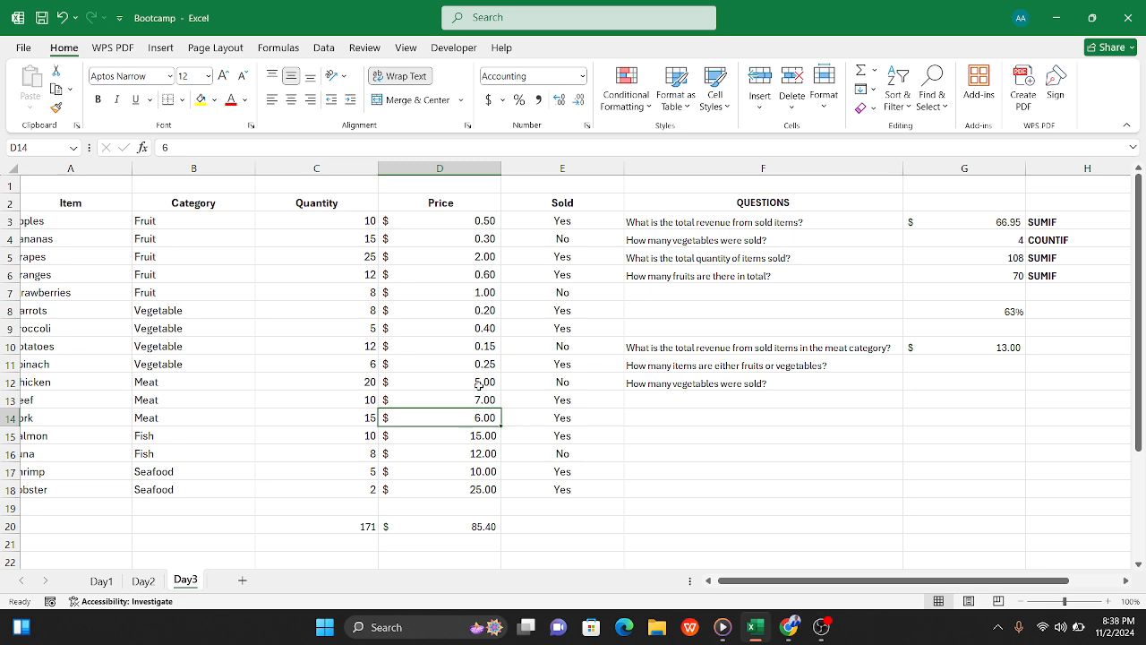
left_click(481, 383)
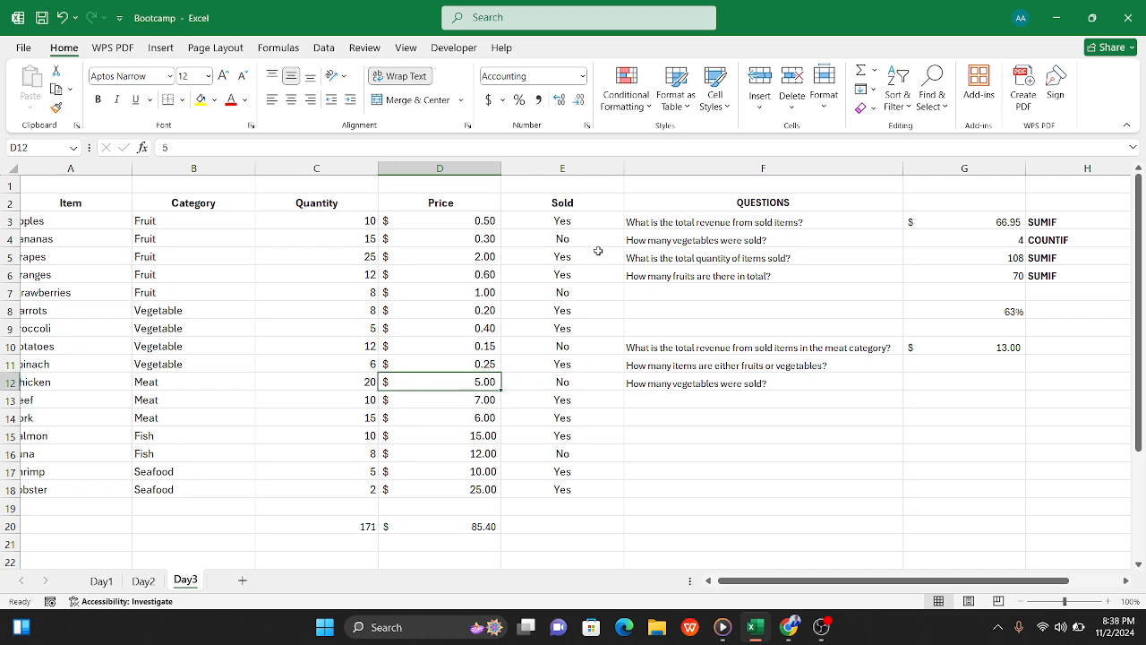
left_click(561, 382)
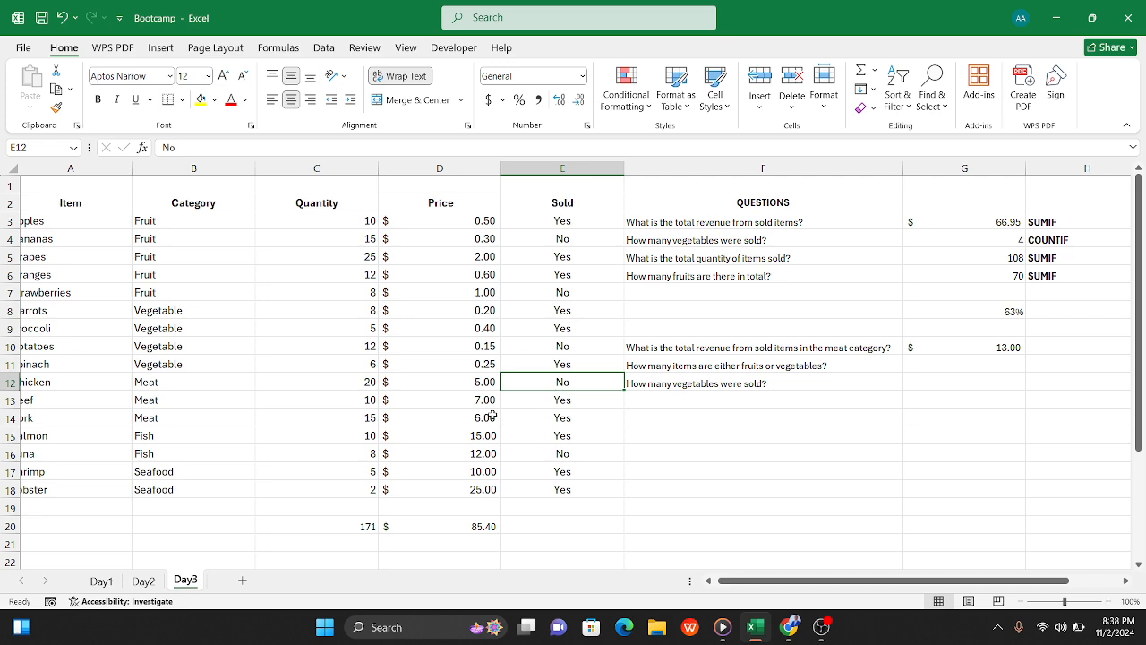
left_click(569, 401)
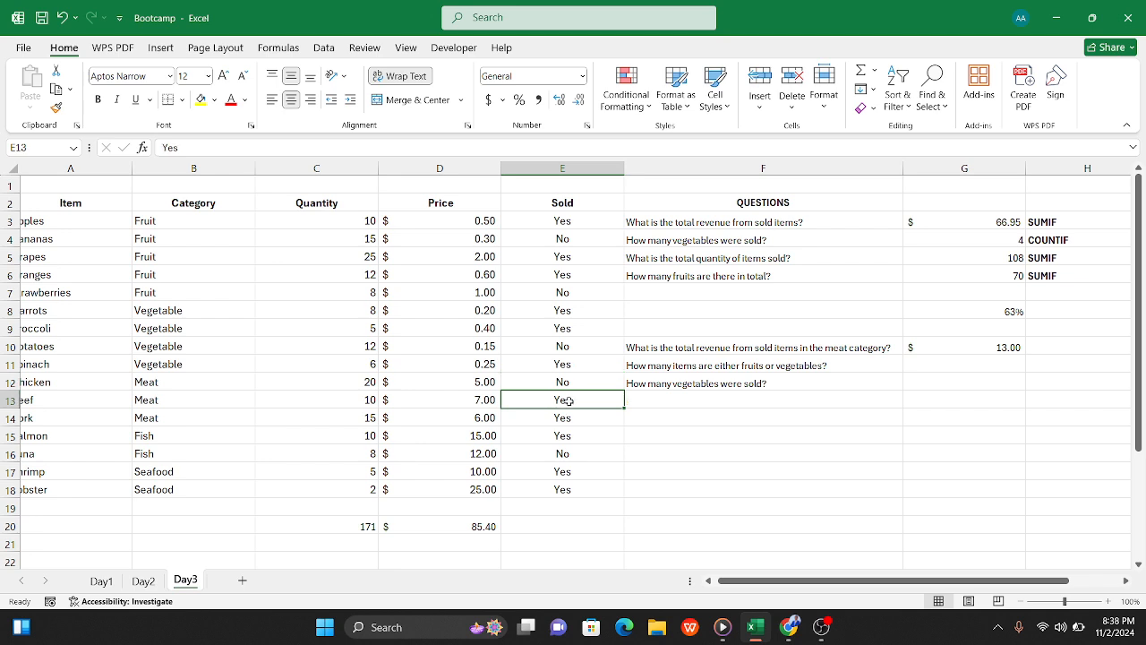
left_click(572, 415)
left_click(574, 400)
left_click(574, 414)
left_click_drag(583, 409, 582, 401)
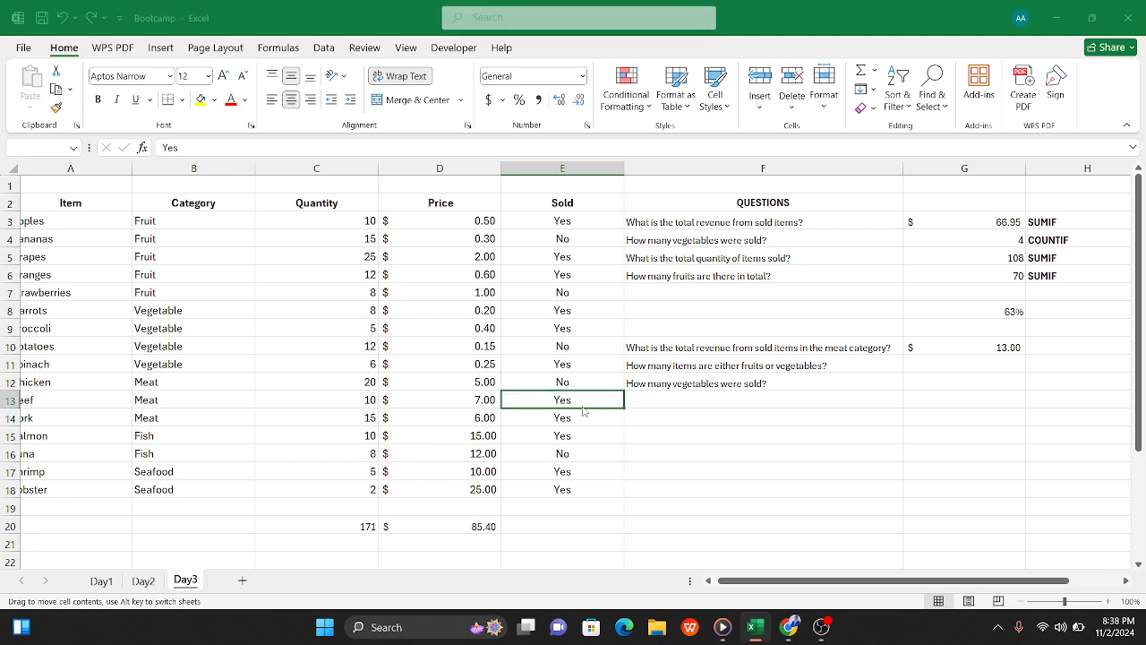
left_click(682, 293)
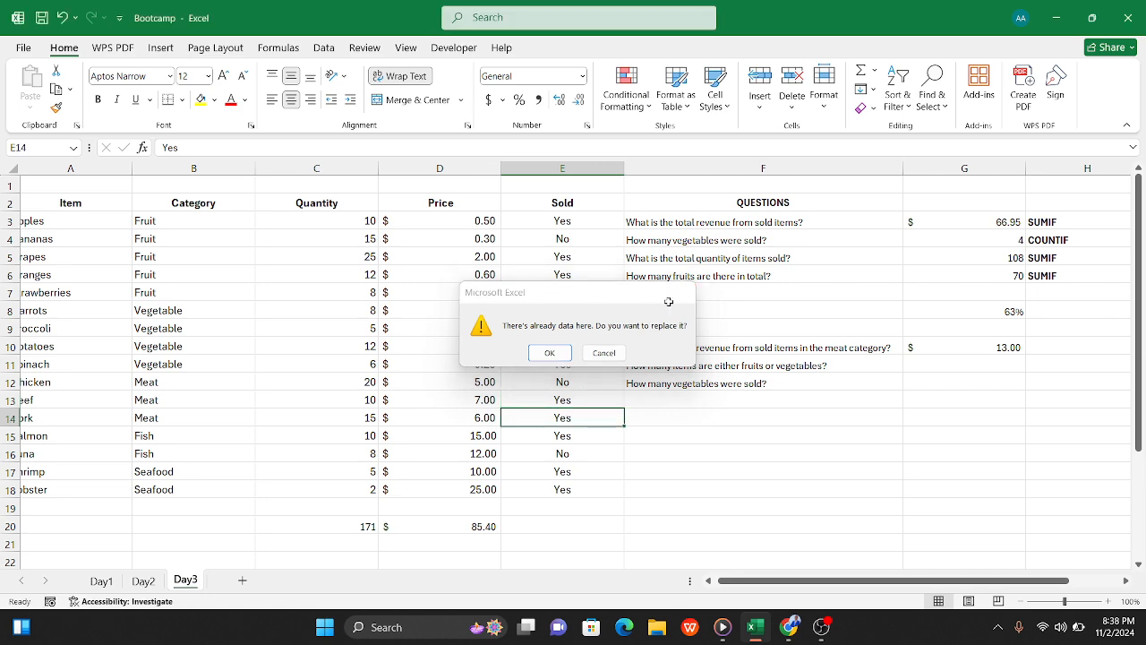
left_click(569, 435)
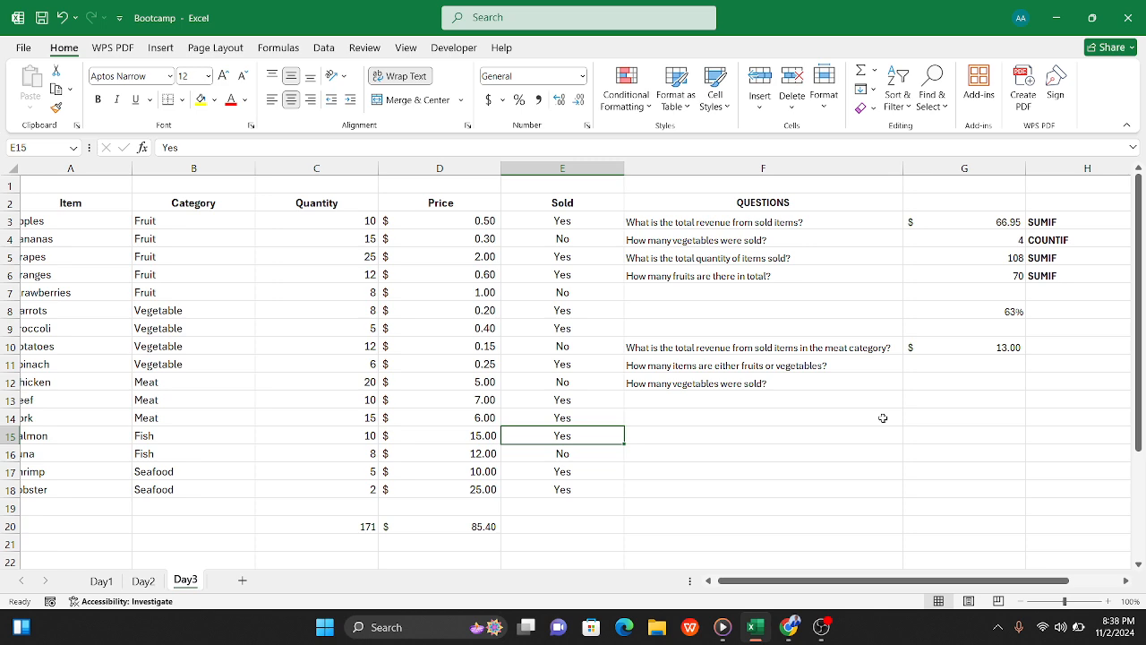
Step: Begin the G11 formula with a COUNTIF over the category column B3:B18 using the criterion "Fruit"
scroll(842, 383, "right", 5)
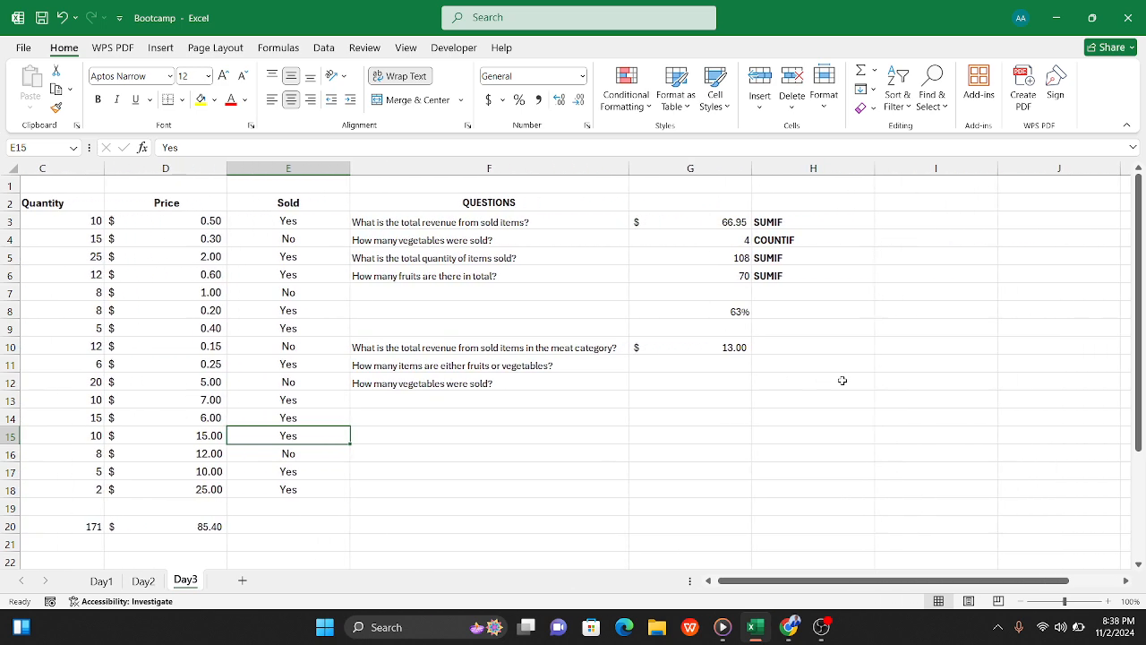
left_click(633, 372)
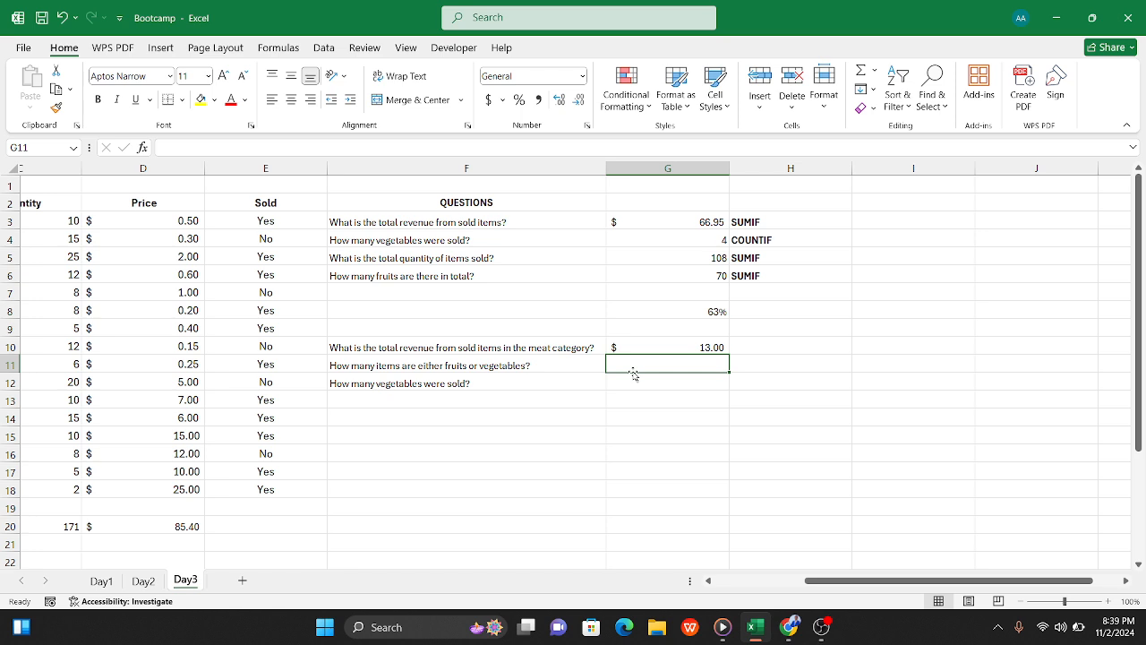
scroll(633, 374, "left", 2)
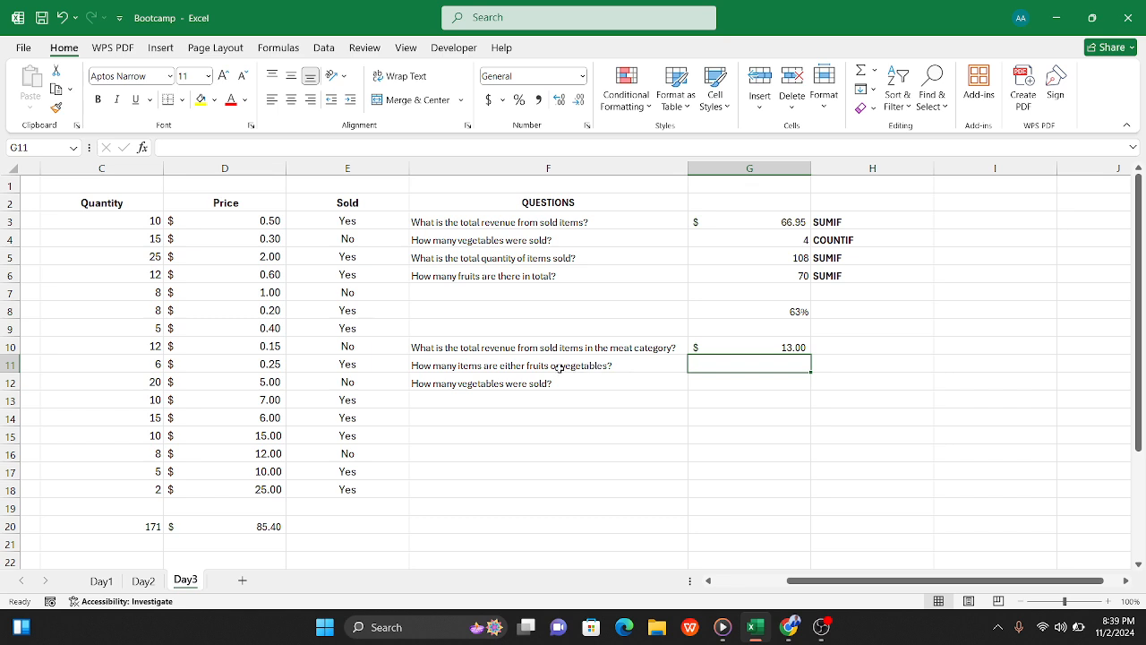
scroll(528, 376, "left", 2)
scroll(527, 377, "left", 3)
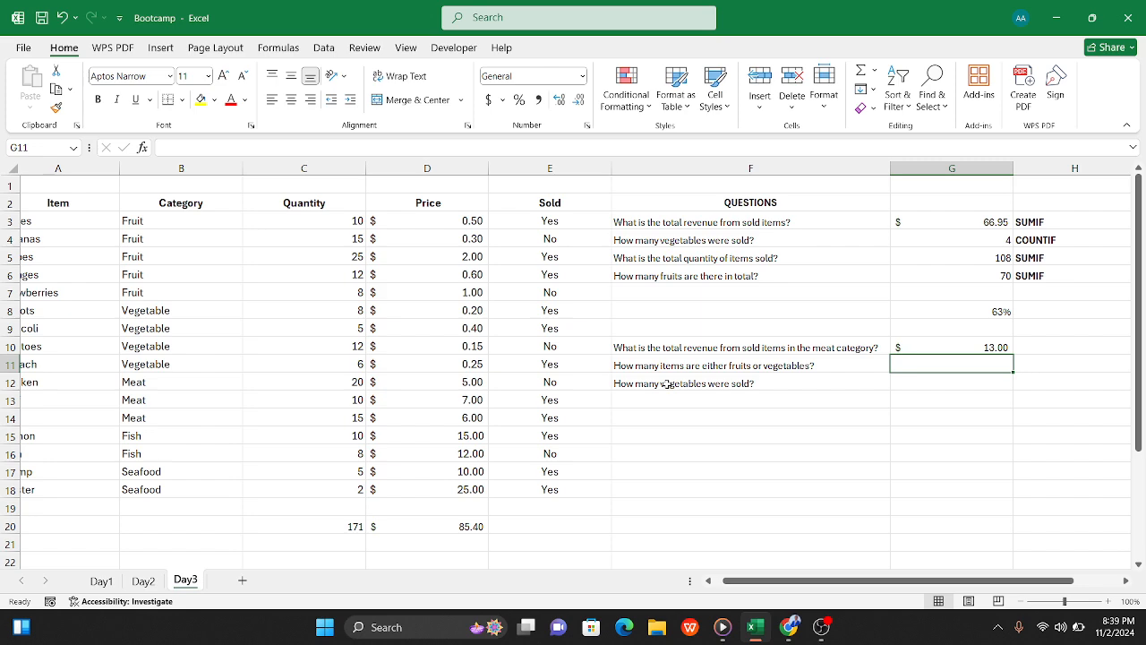
scroll(667, 383, "left", 1)
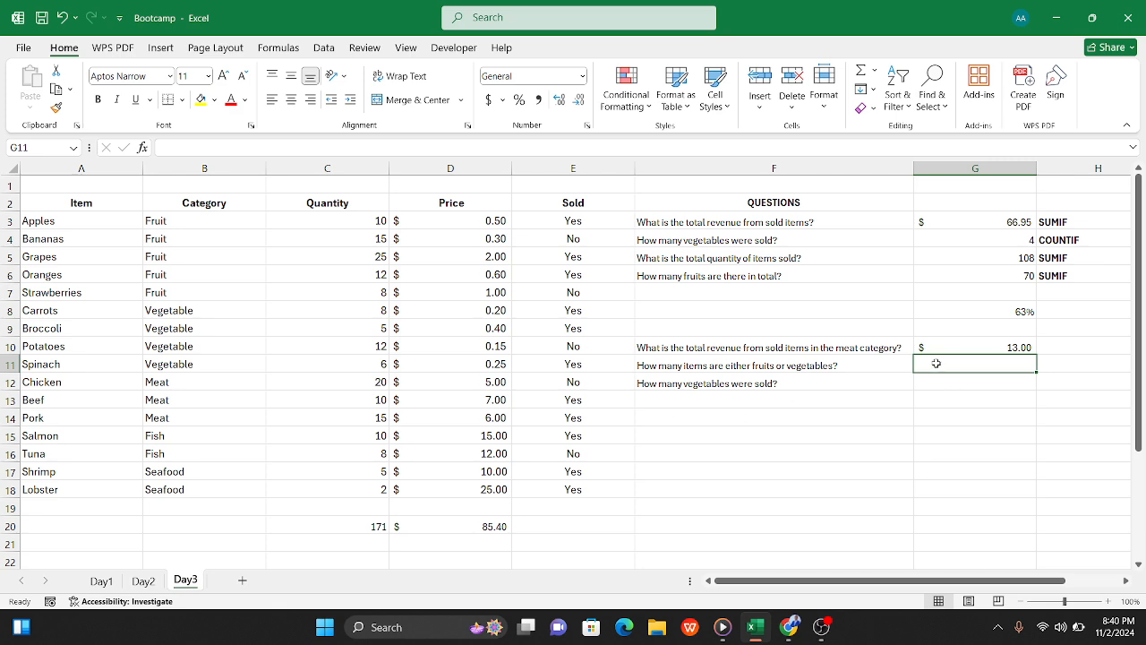
type("=")
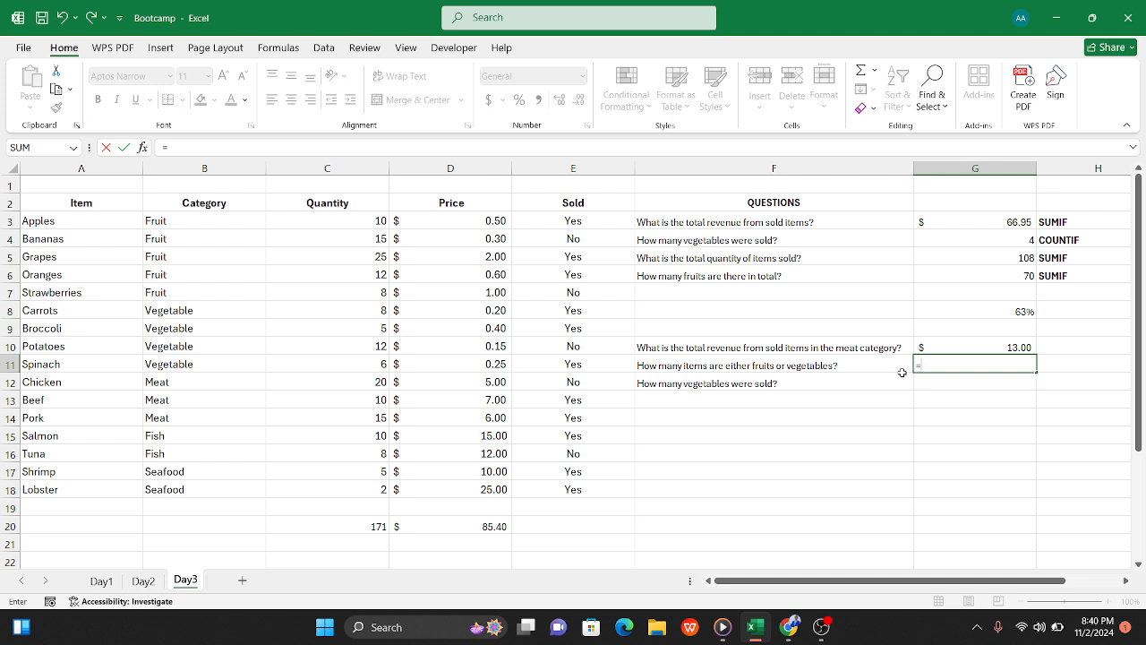
type("count")
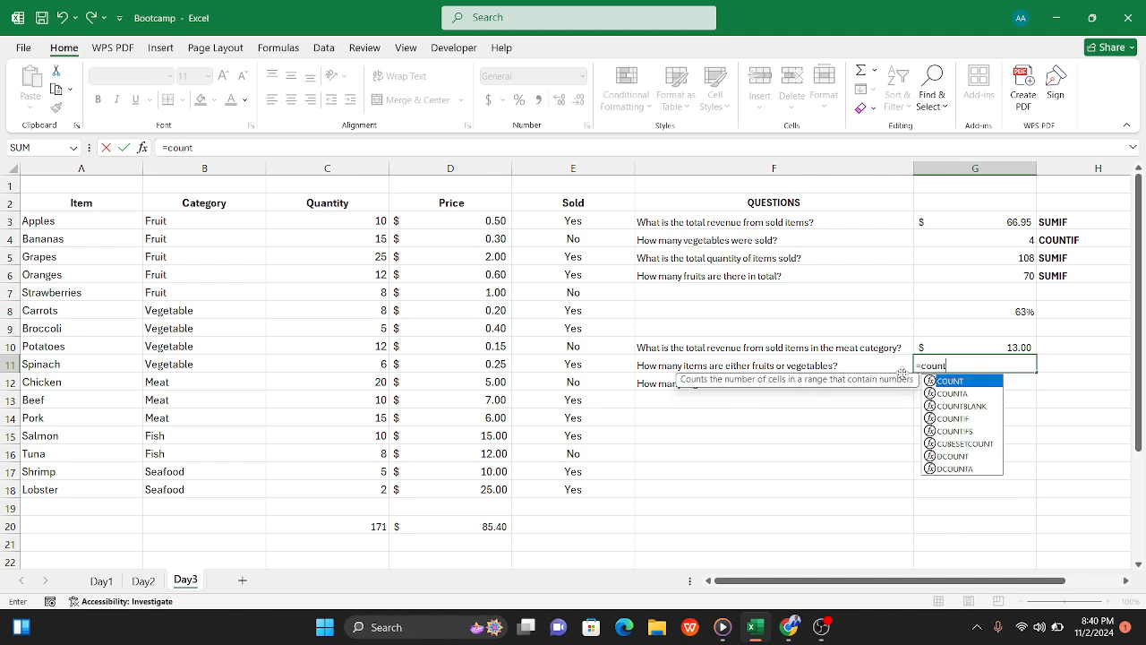
type("i")
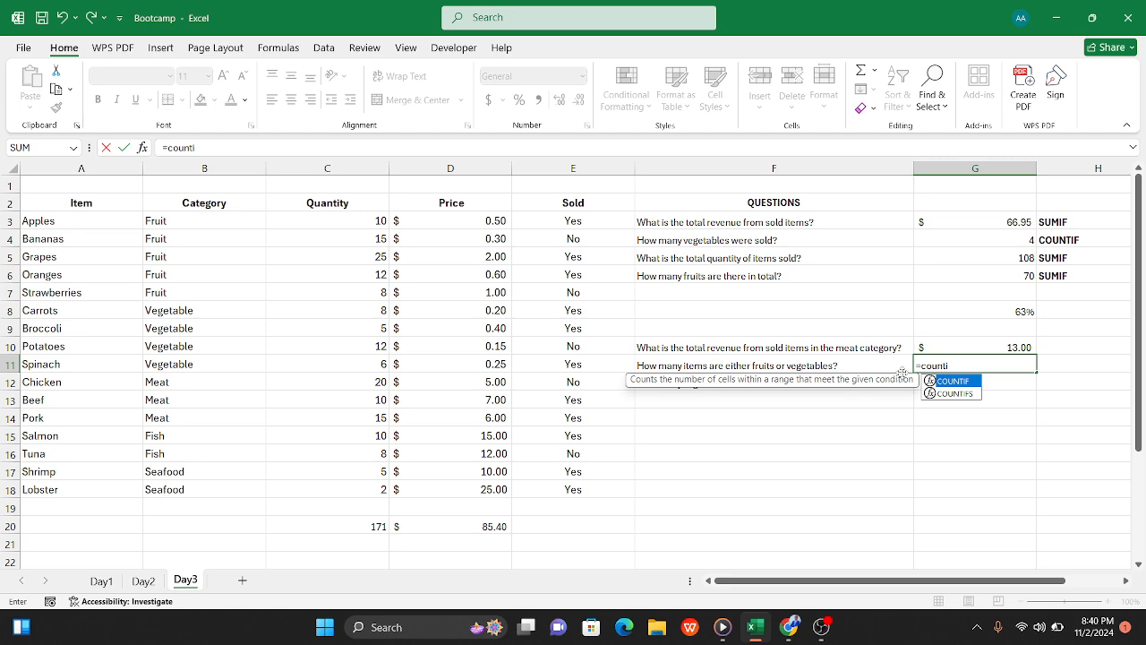
type("f(")
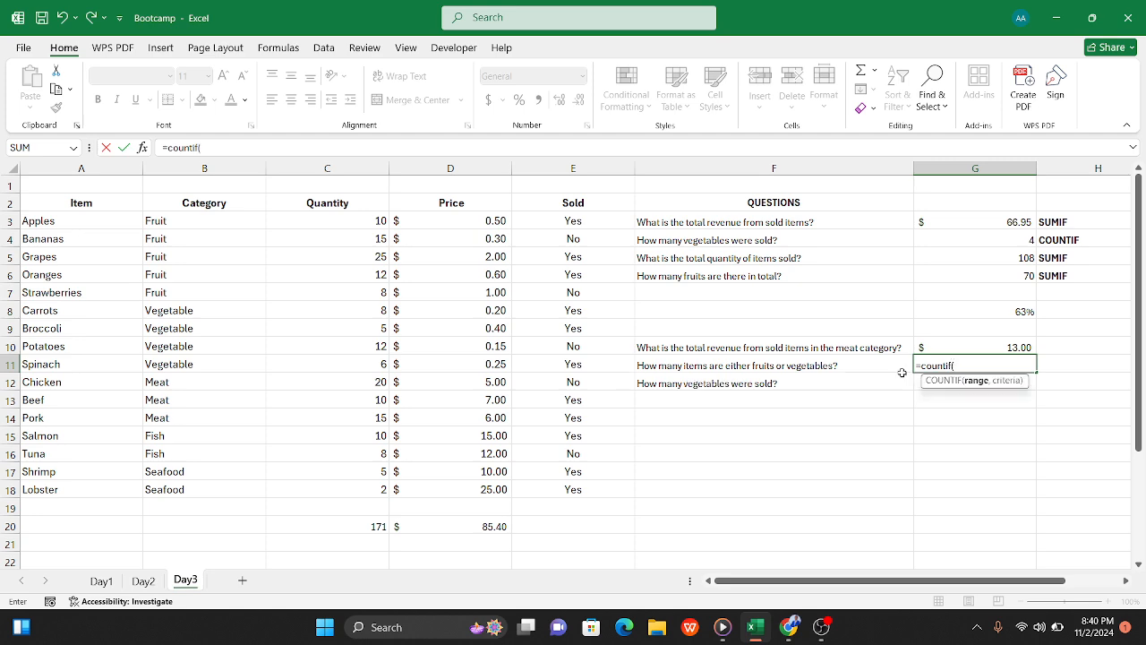
left_click(194, 218)
left_click_drag(193, 218, 205, 489)
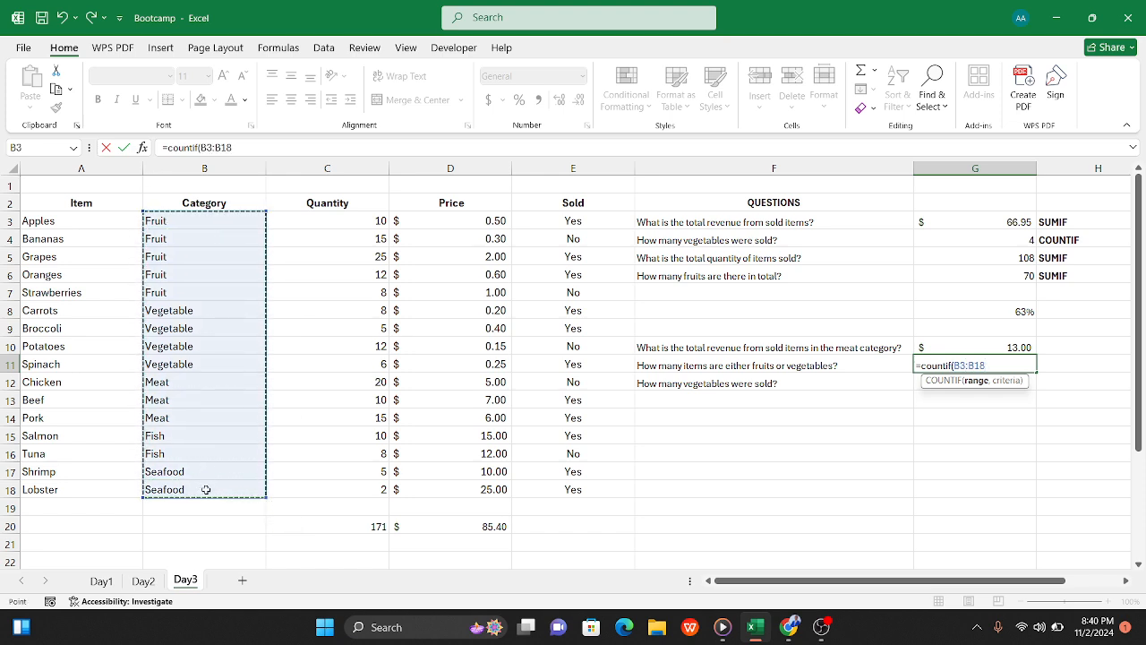
type(",")
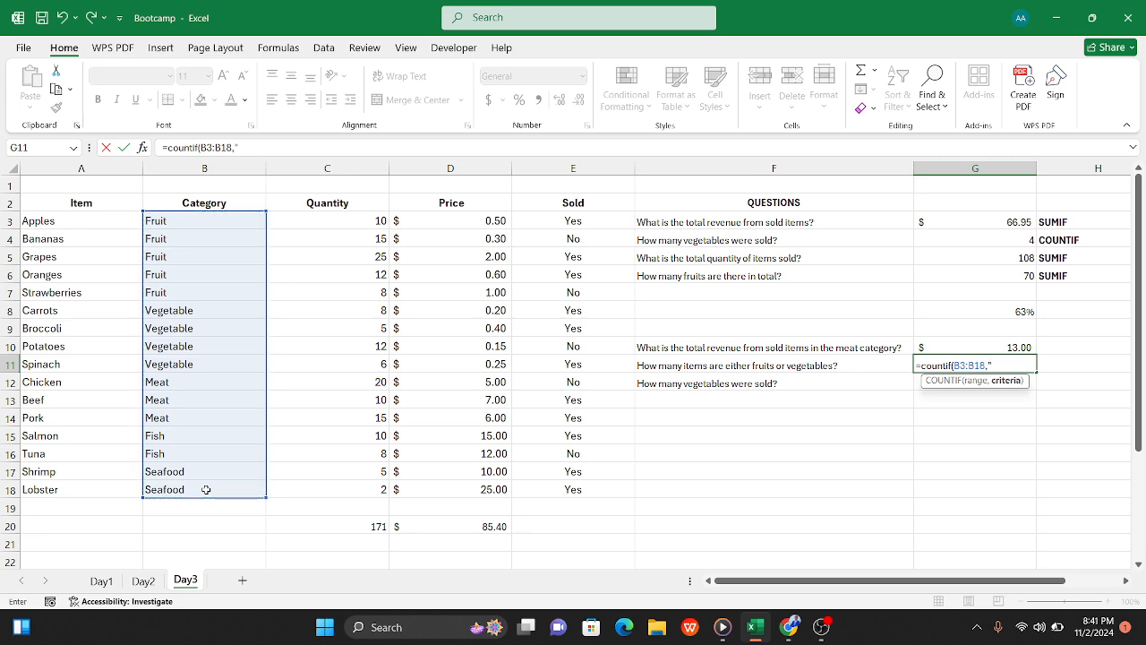
type("\"Fruit\")")
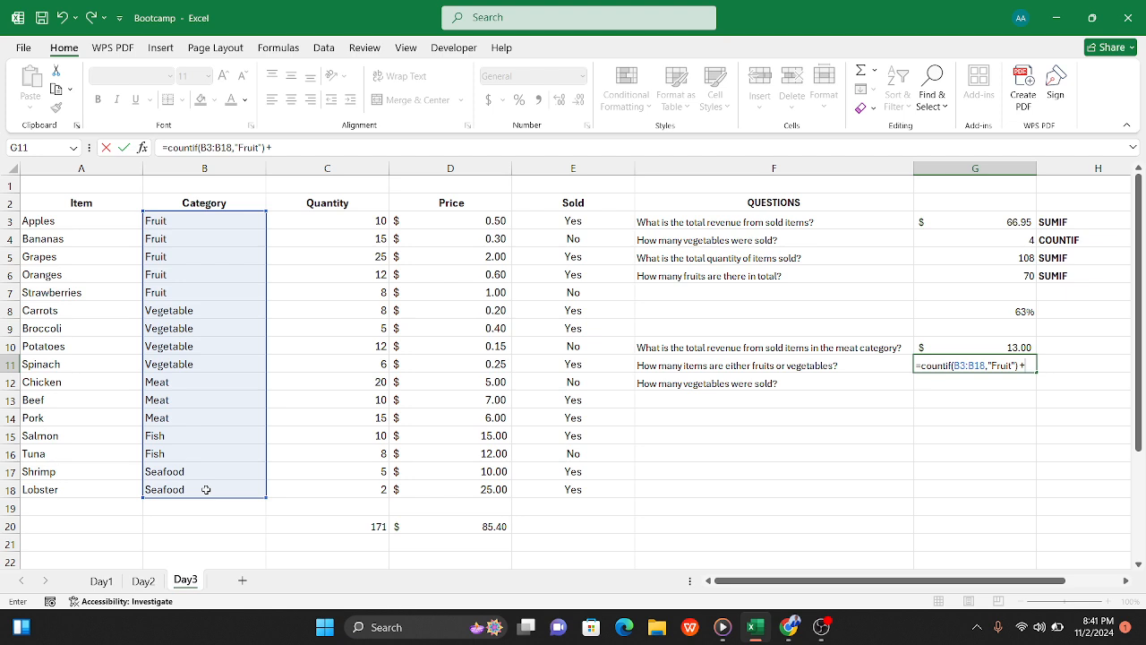
Step: Add a second COUNTIF over B3:B18 with the criterion "Vegetable" to the G11 formula and complete it
type("+co")
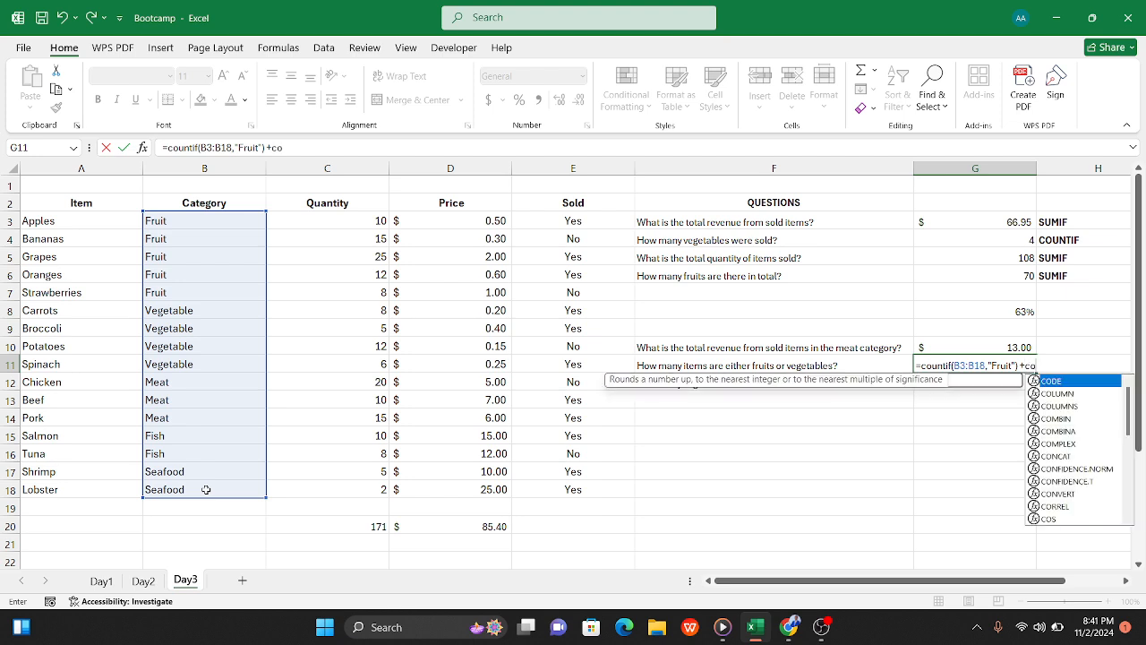
type("unt")
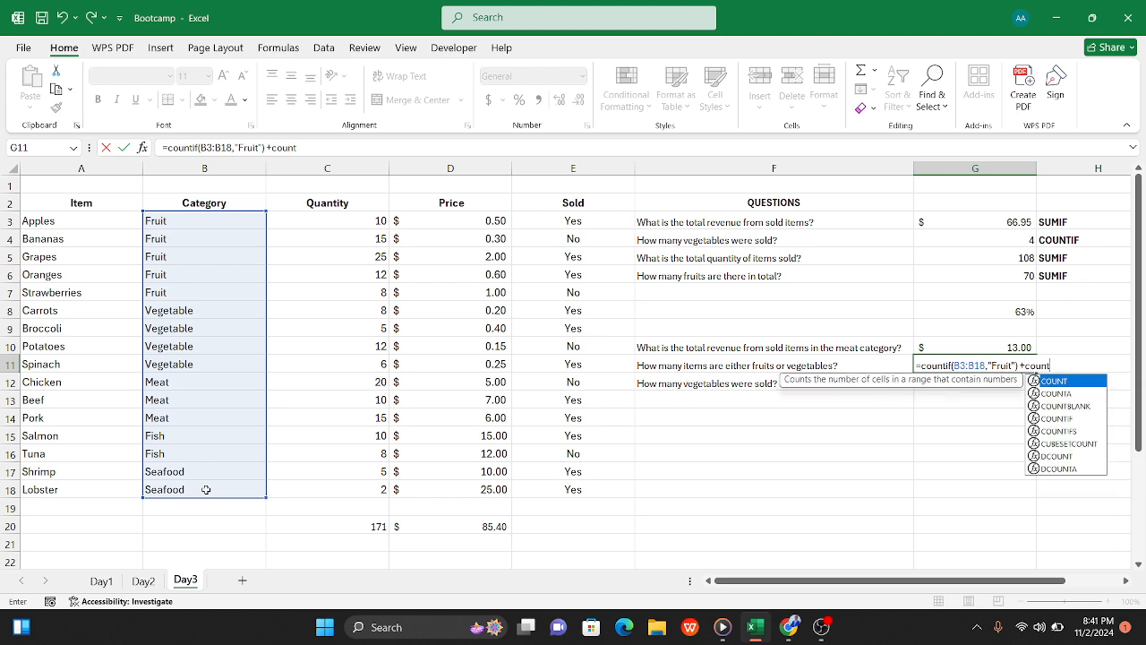
type("if")
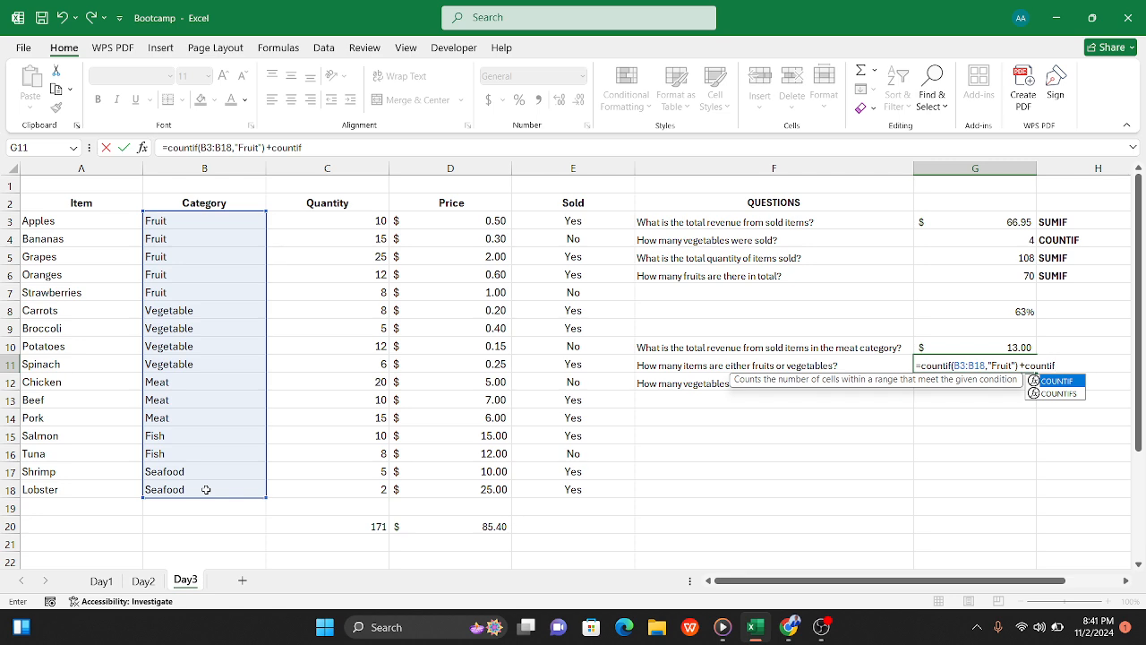
type("(")
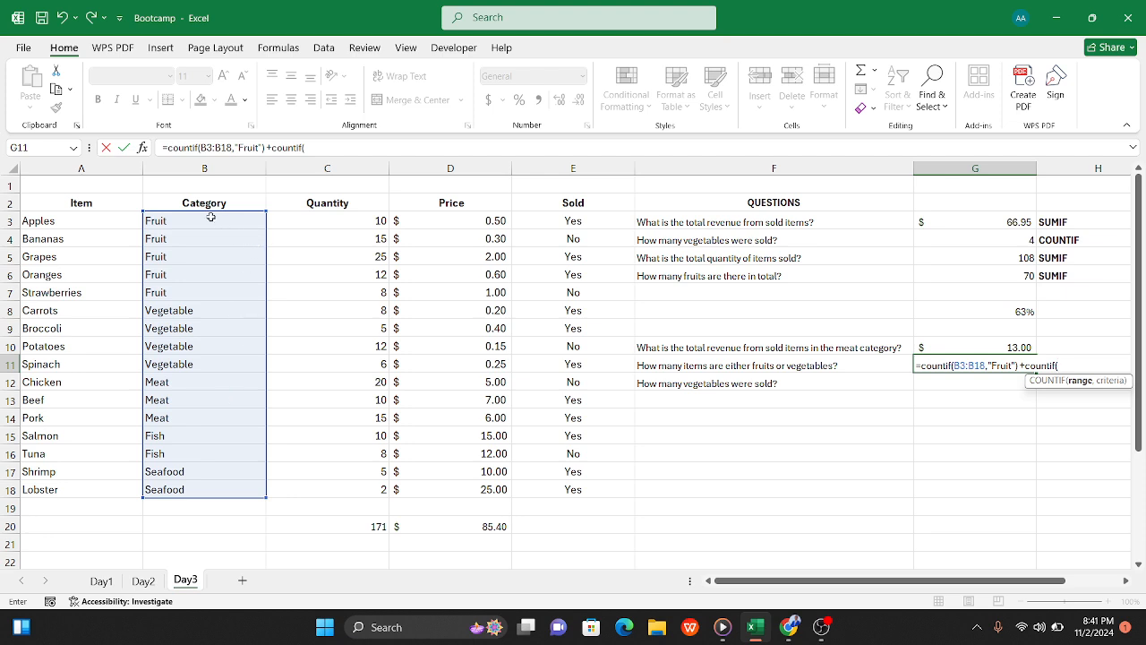
left_click_drag(212, 220, 211, 485)
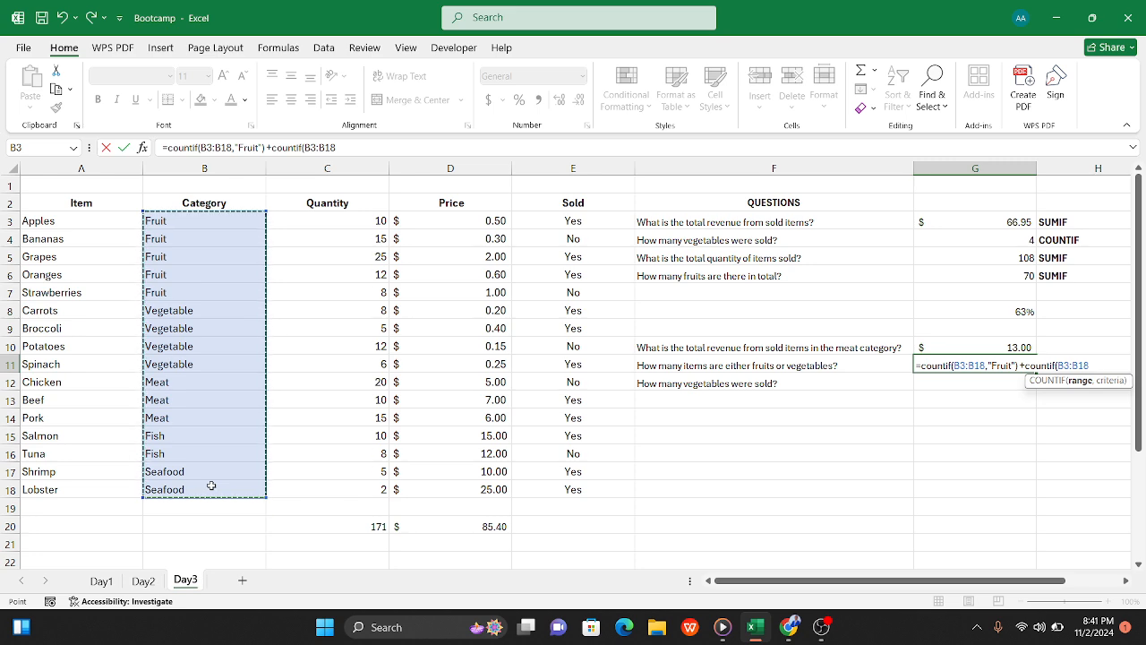
type(",\"")
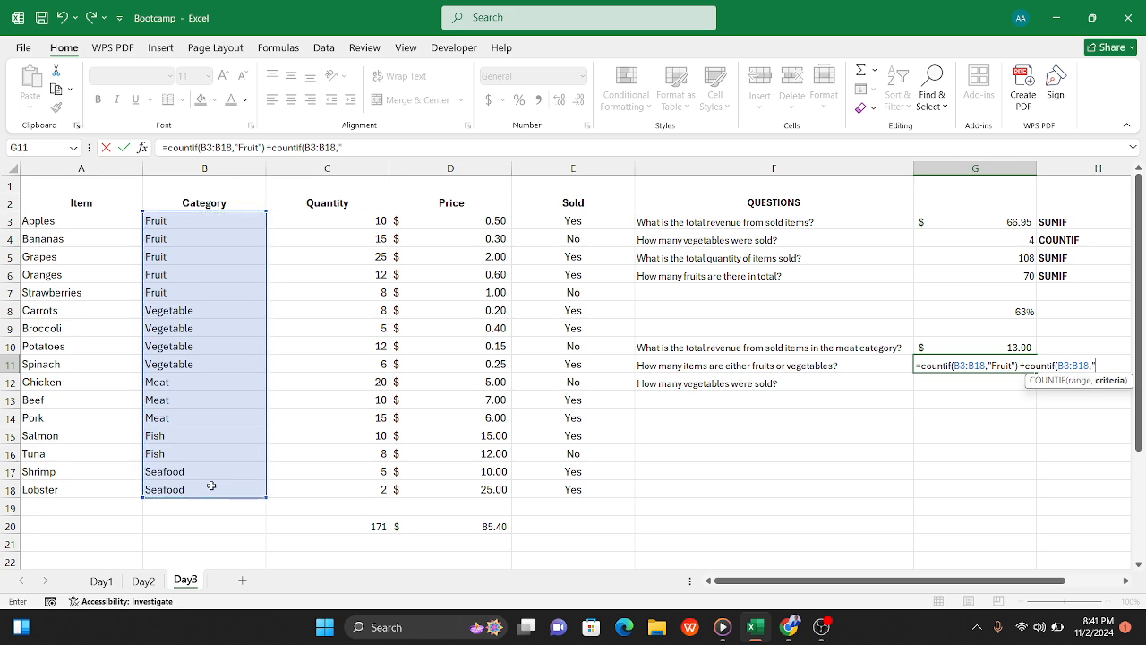
type("Vegetable")
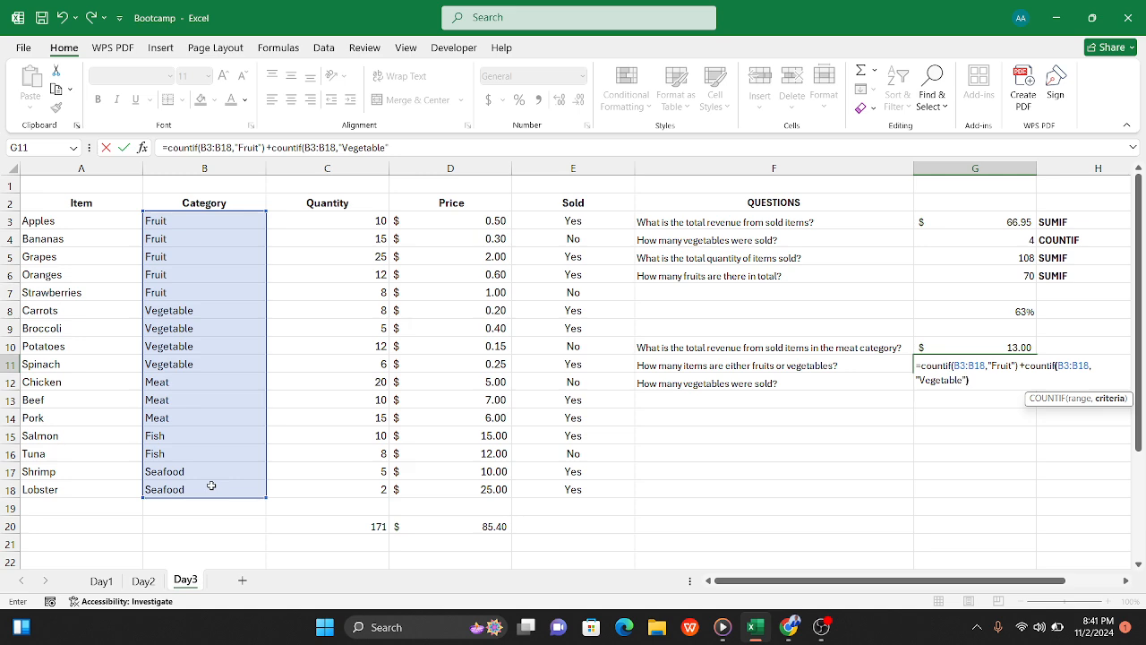
key("Tab")
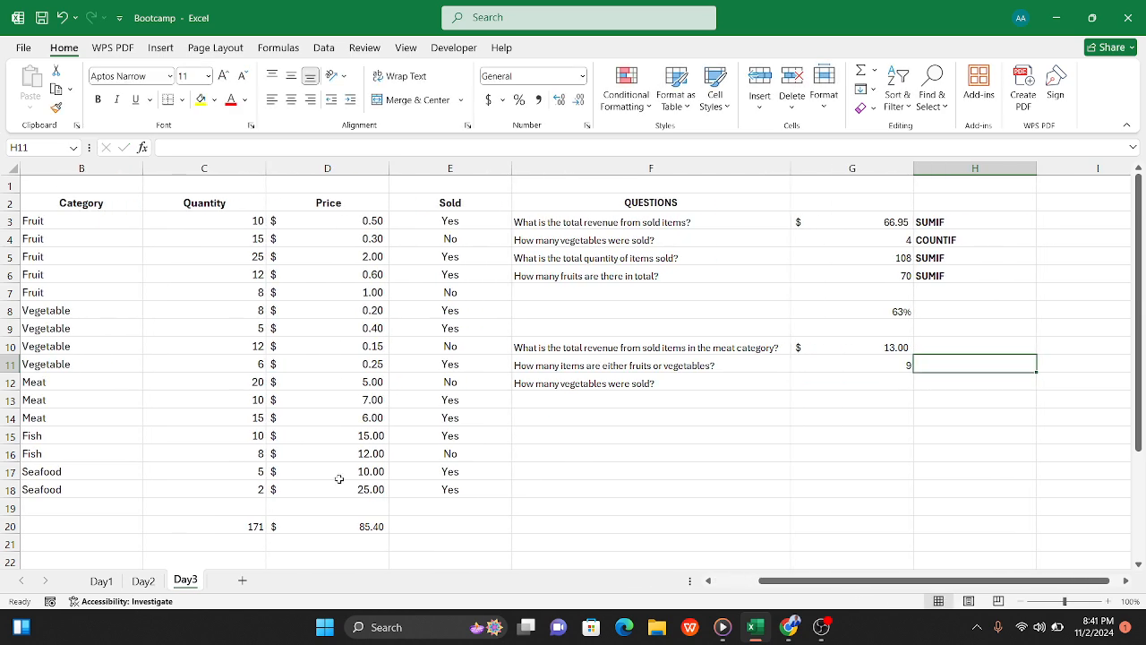
left_click(846, 365)
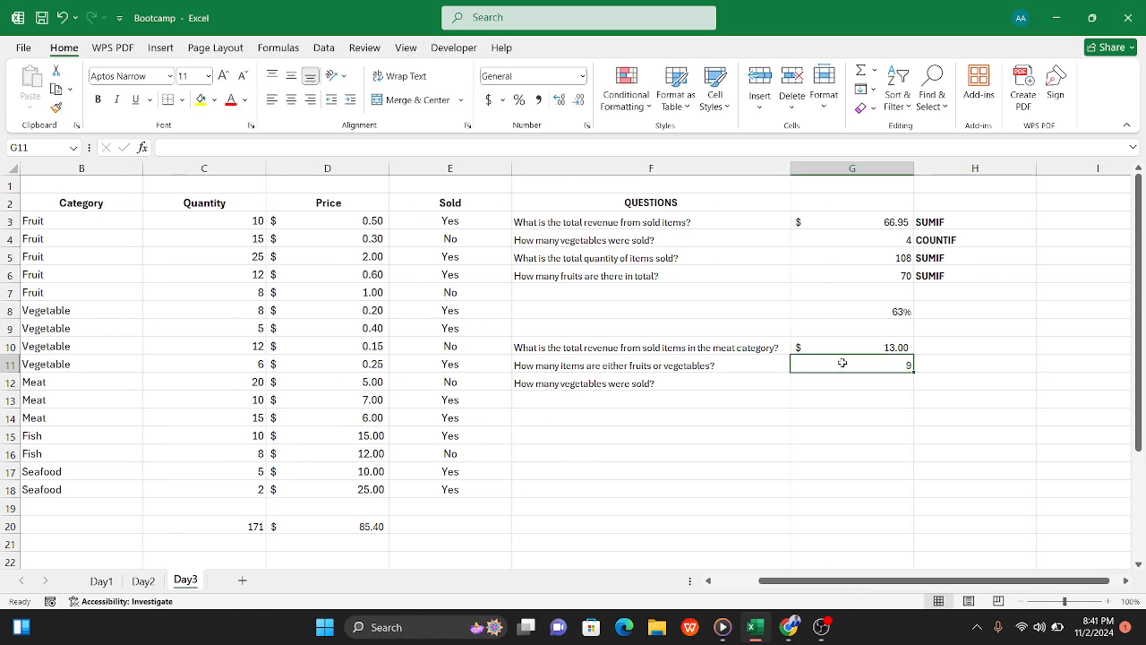
scroll(41, 284, "left", 1)
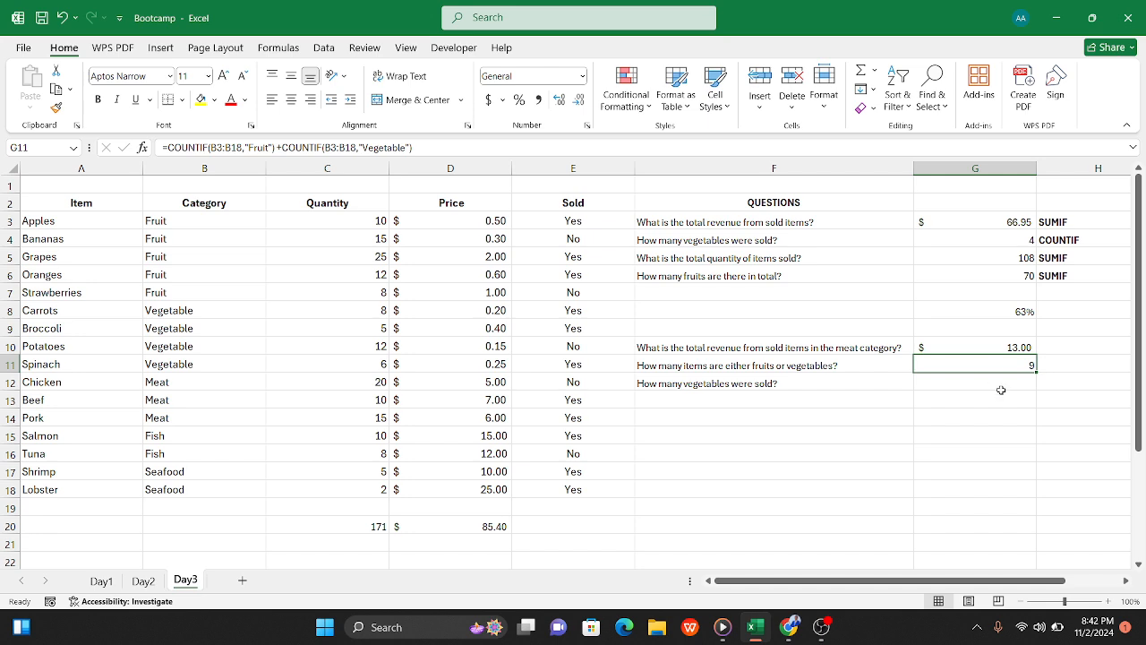
Step: Examine the category and quantity cells of the vegetable rows for the question in F12
left_click(988, 381)
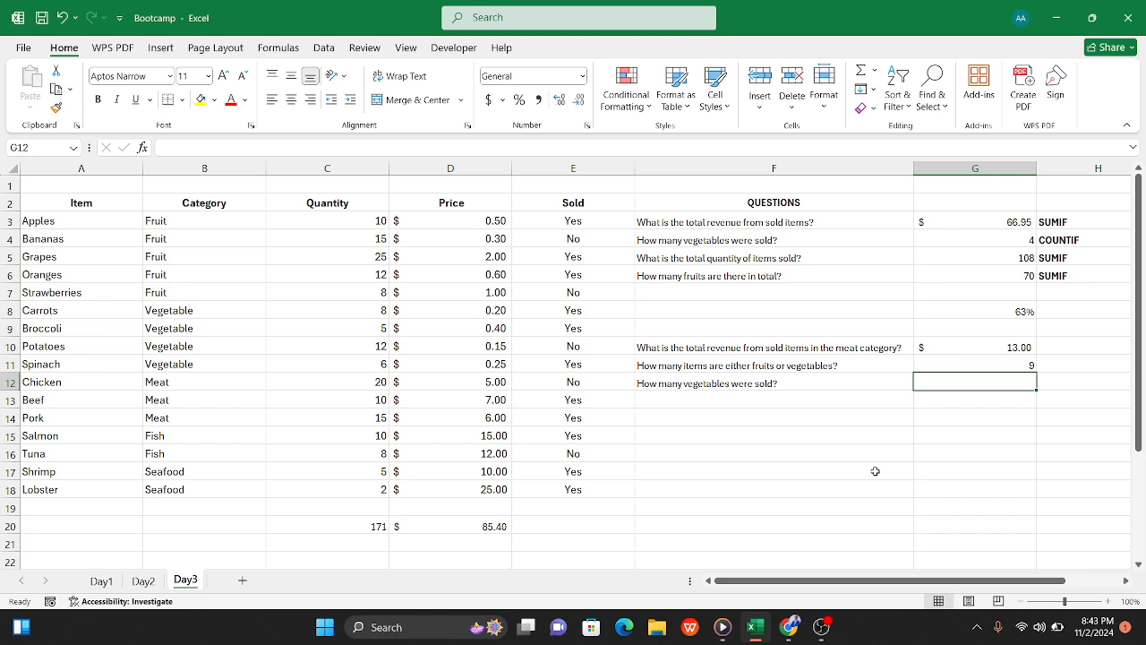
left_click(185, 313)
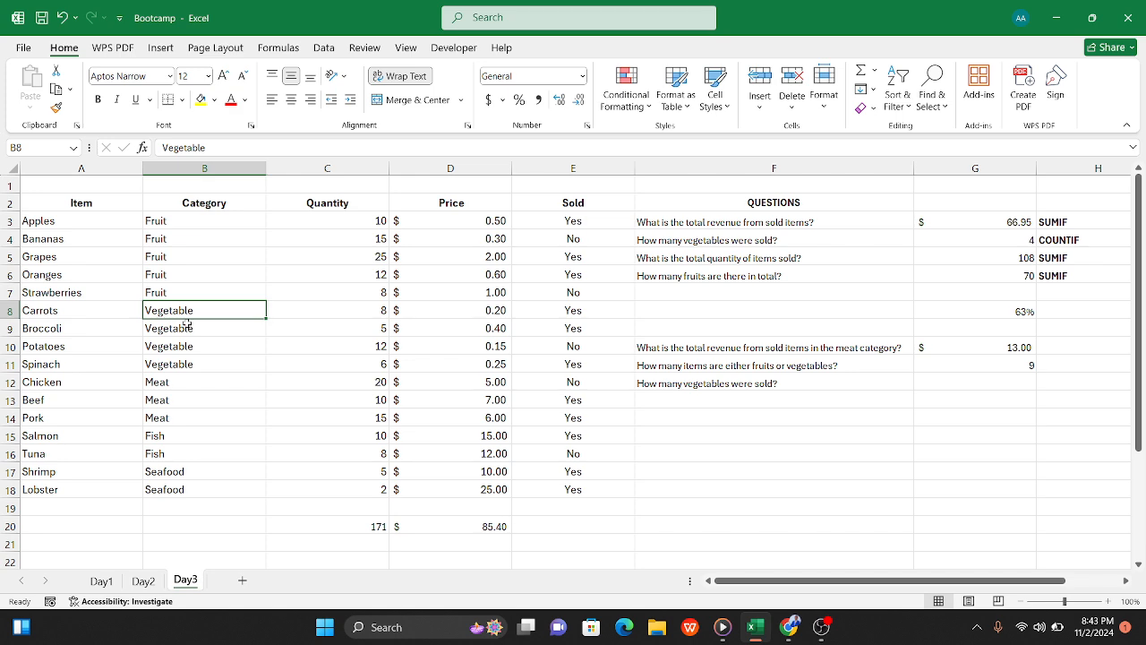
left_click(191, 335)
left_click(193, 349)
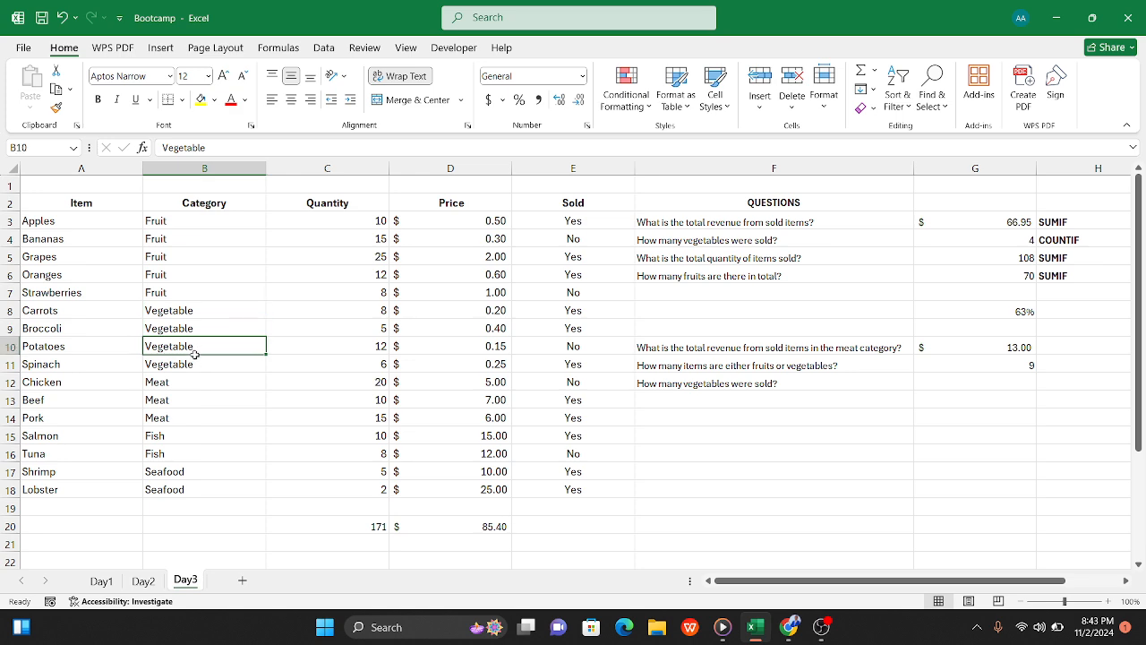
left_click(199, 365)
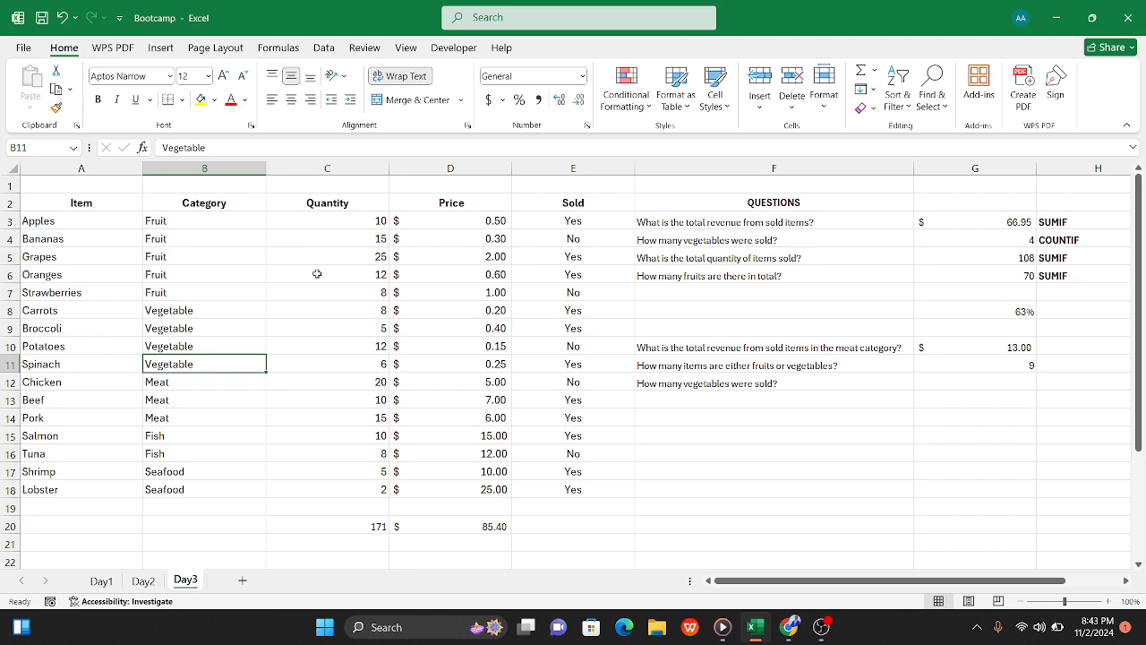
left_click(345, 317)
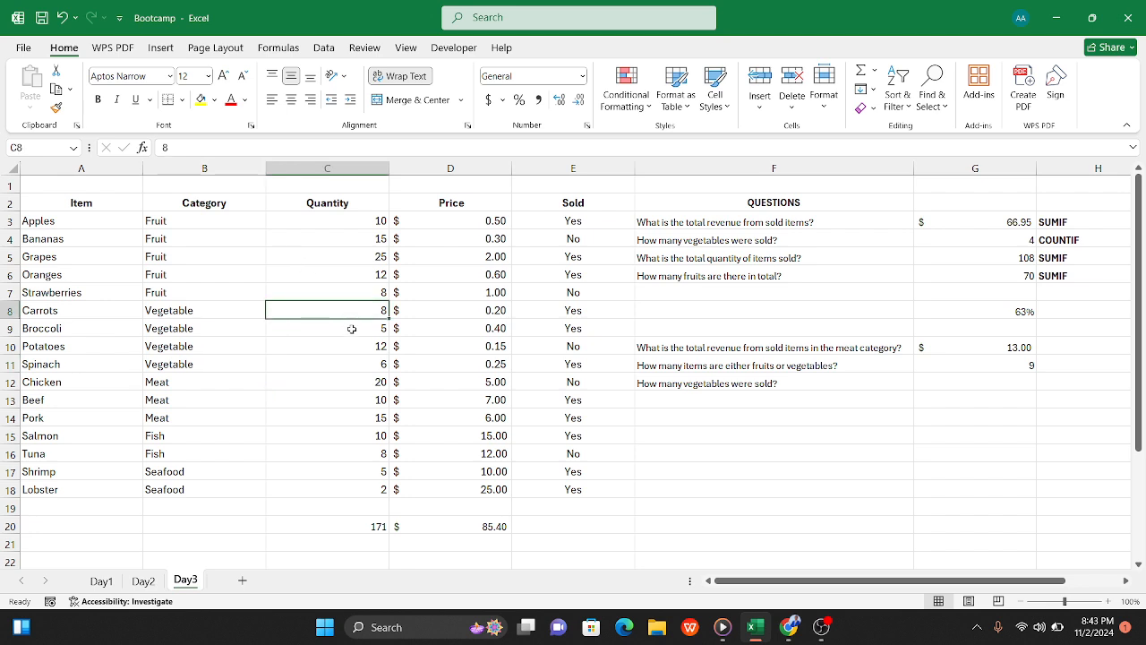
left_click(352, 329)
left_click(356, 346)
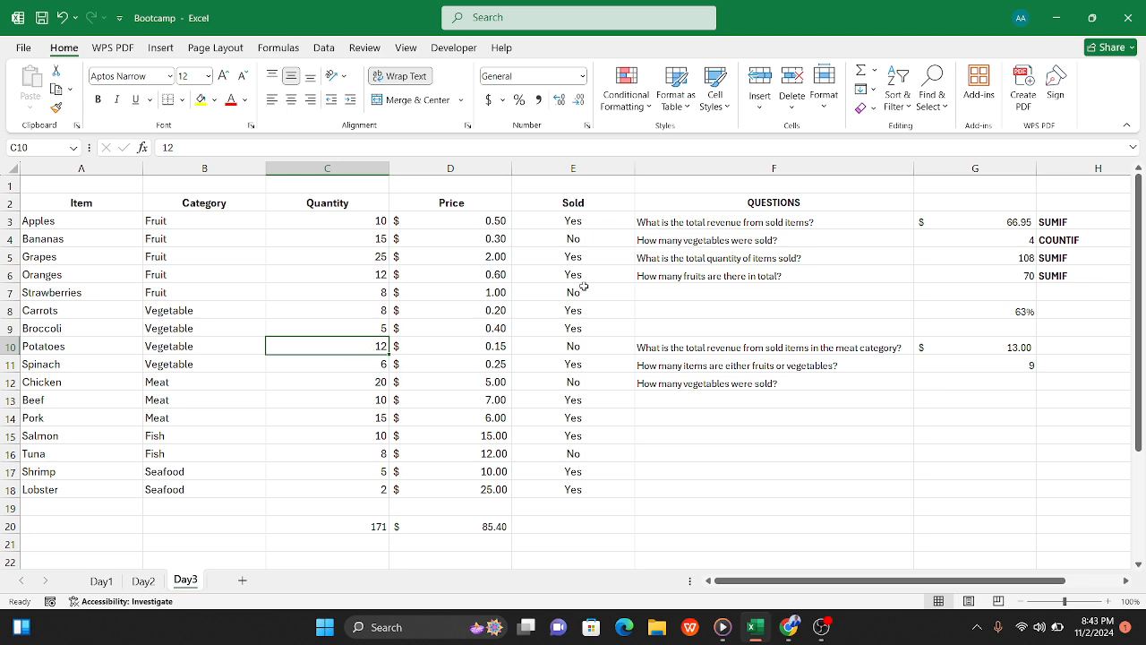
Step: Color the text of the vegetables question in F4 red
left_click(729, 241)
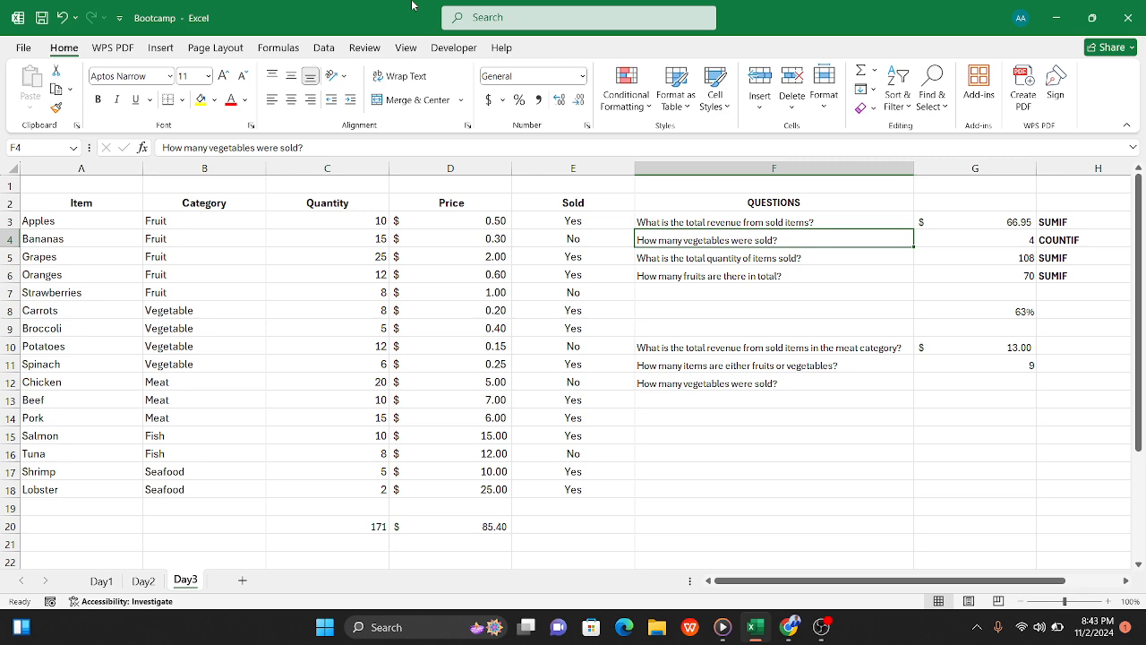
left_click(232, 103)
left_click(689, 437)
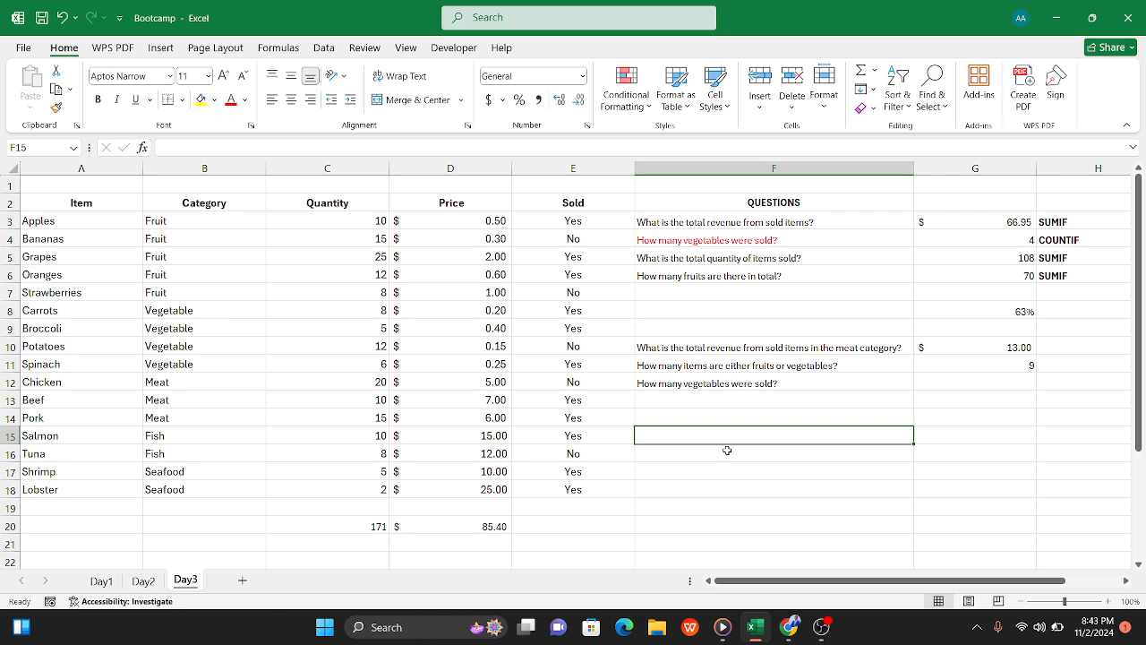
Step: Begin the G12 formula with a SUMIF over the category column B3:B18, up to its criterion
left_click(982, 379)
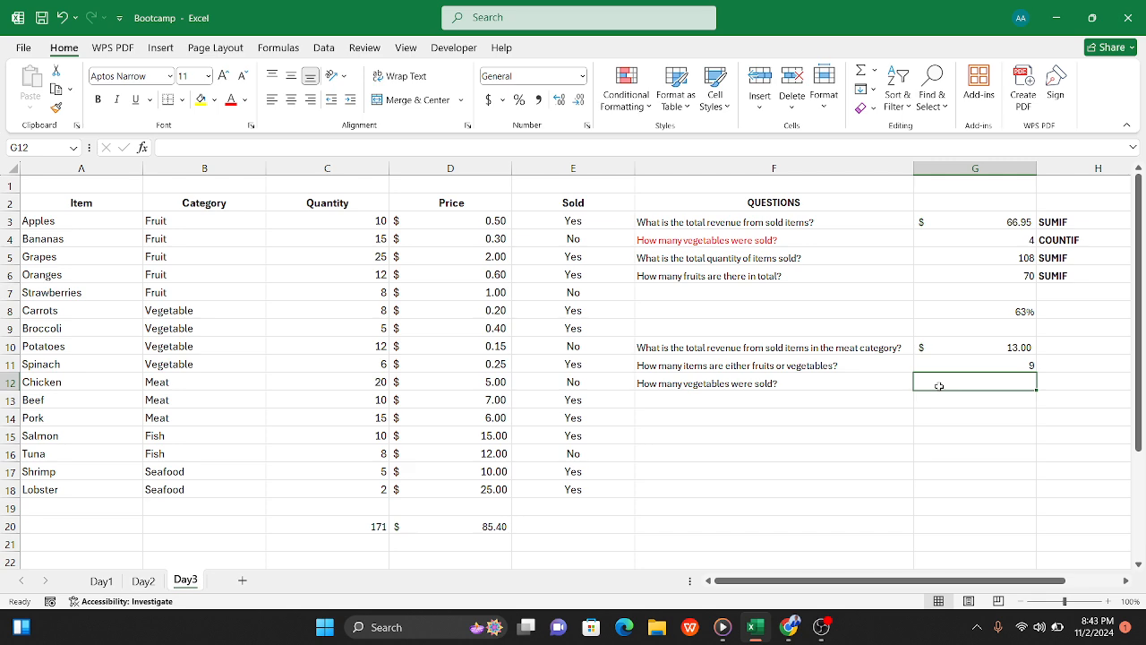
type("=")
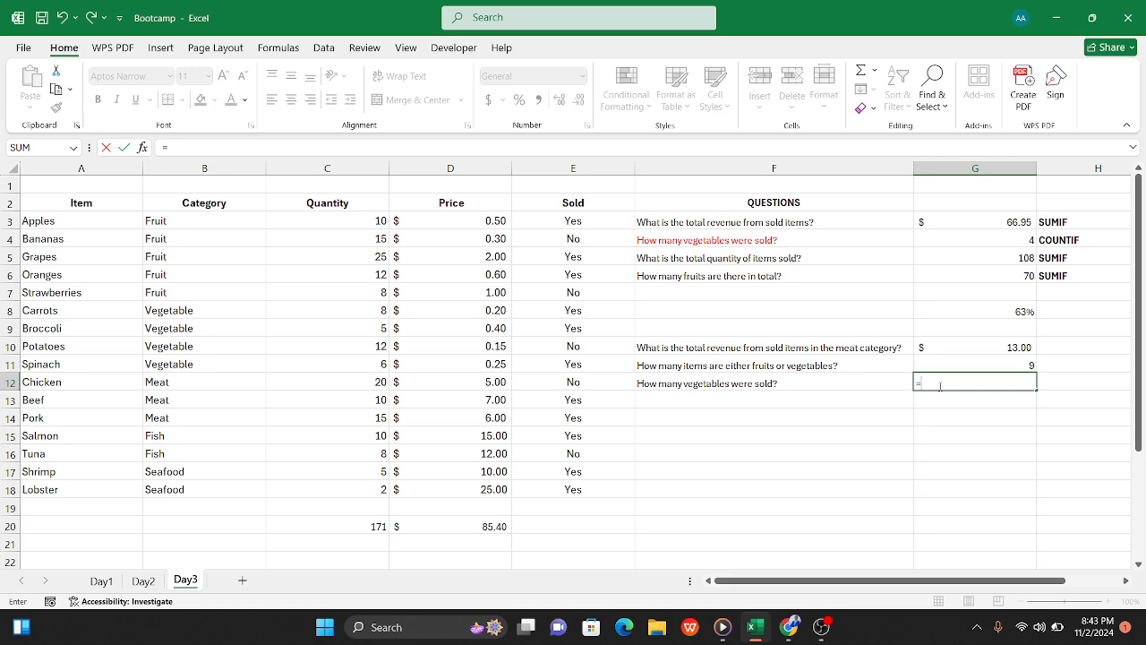
type("sum")
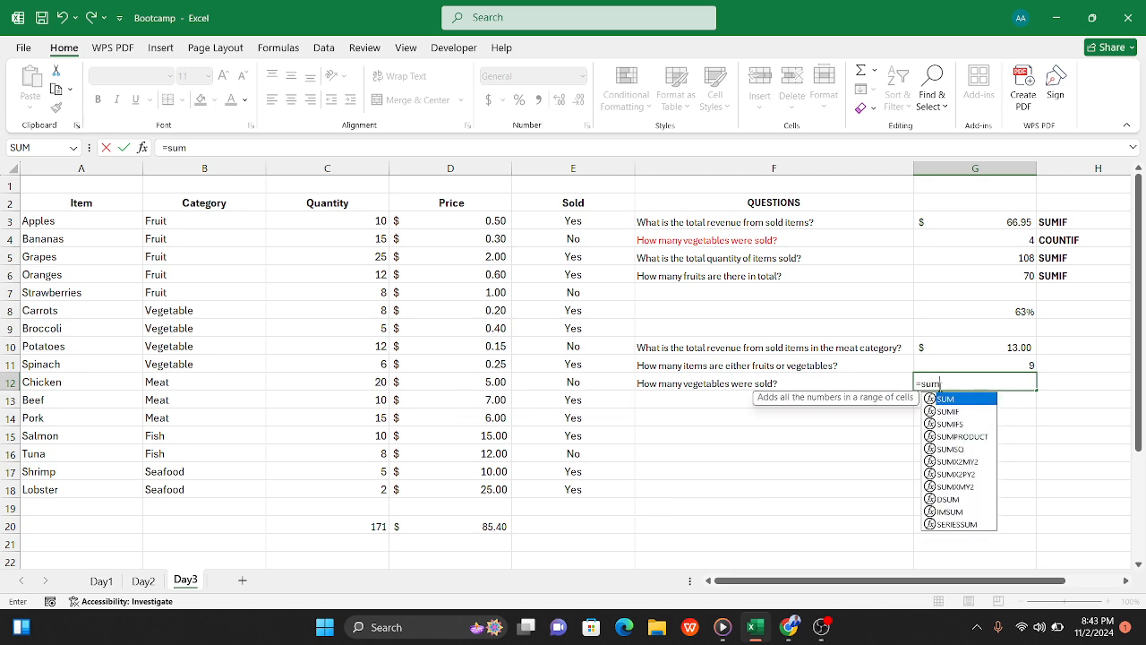
type("if")
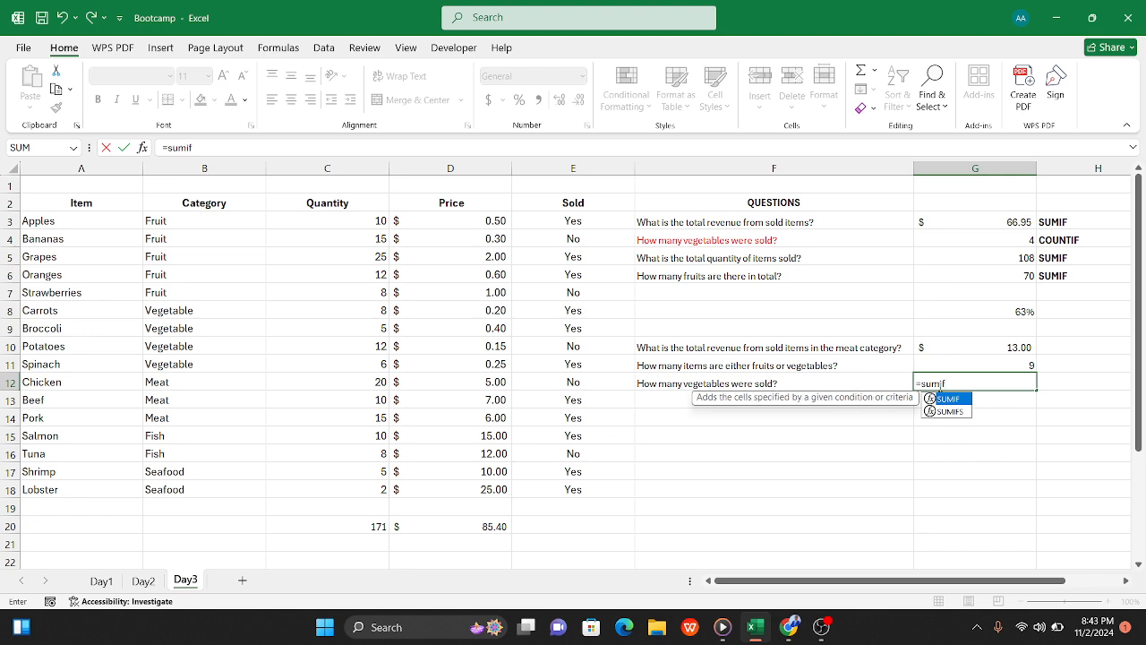
type("(")
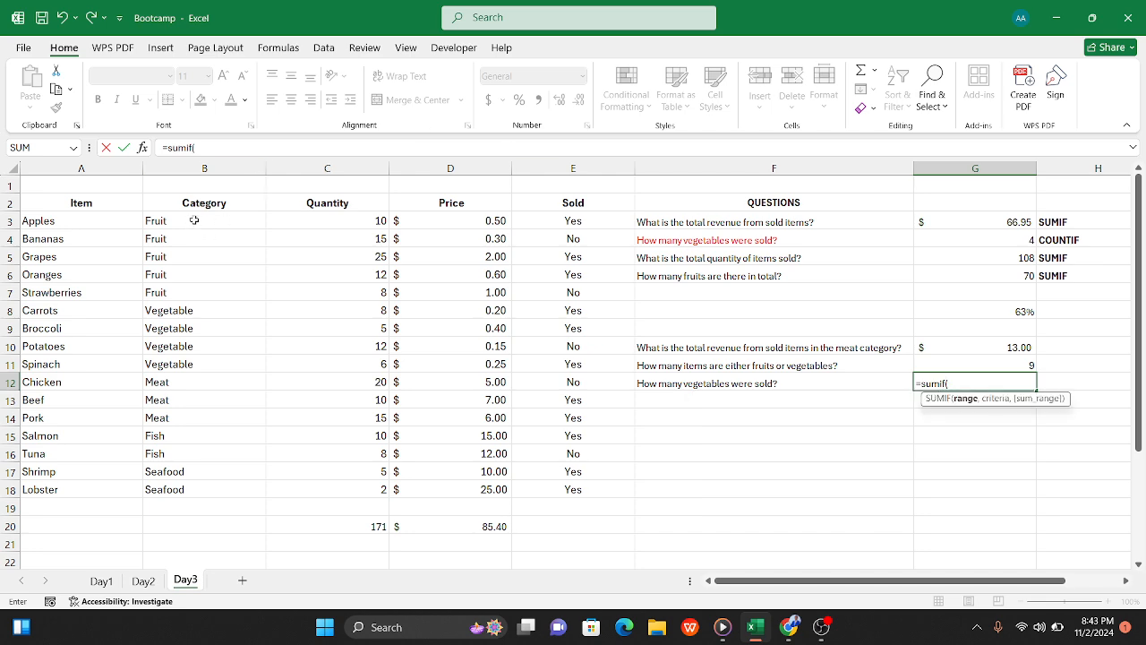
left_click_drag(194, 221, 189, 486)
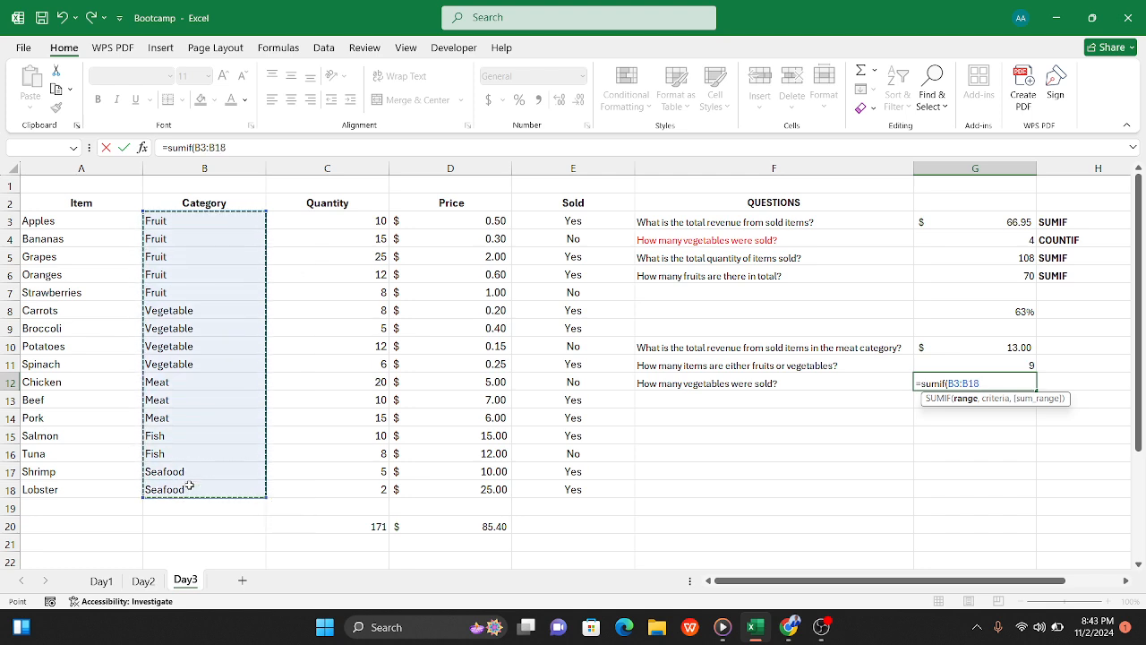
type(",")
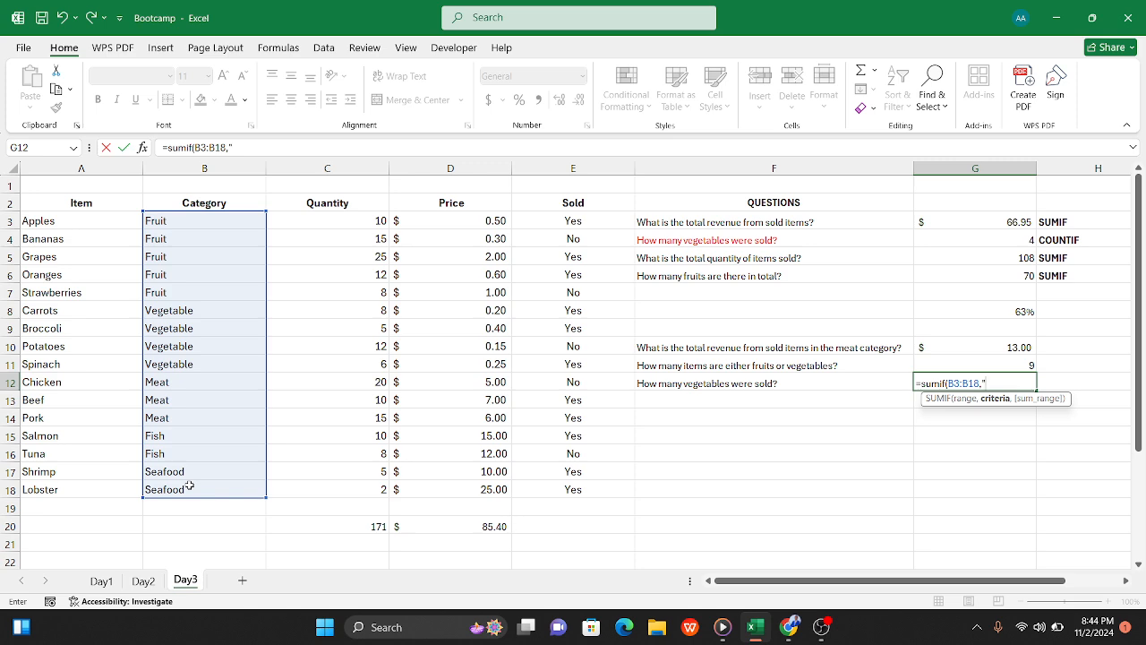
key("Return")
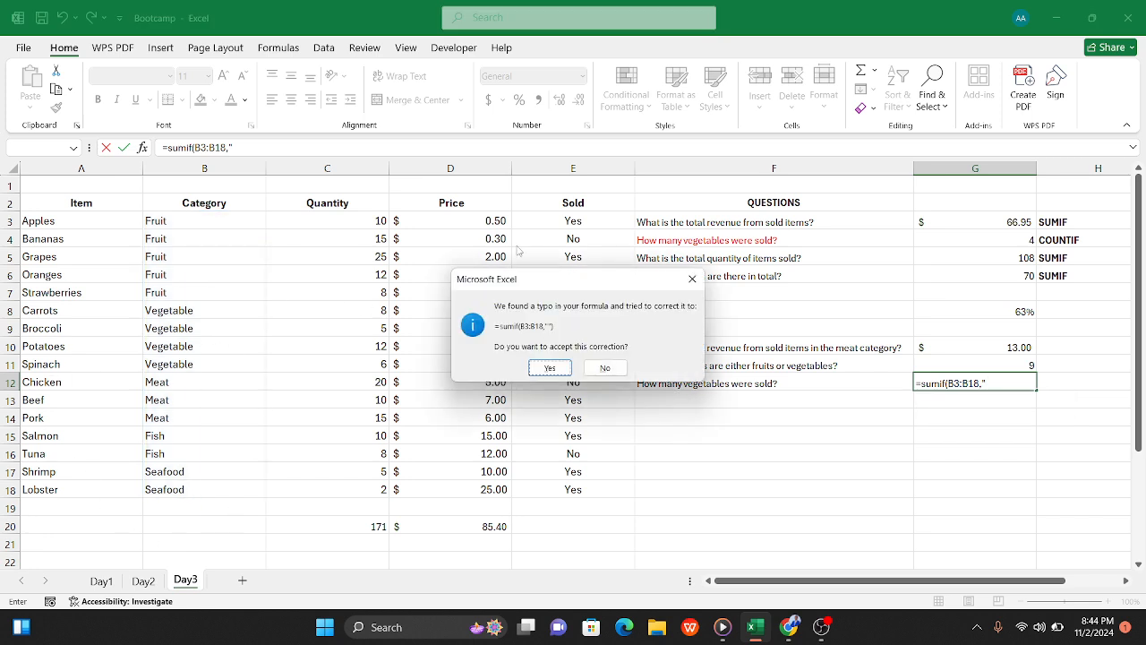
left_click(692, 279)
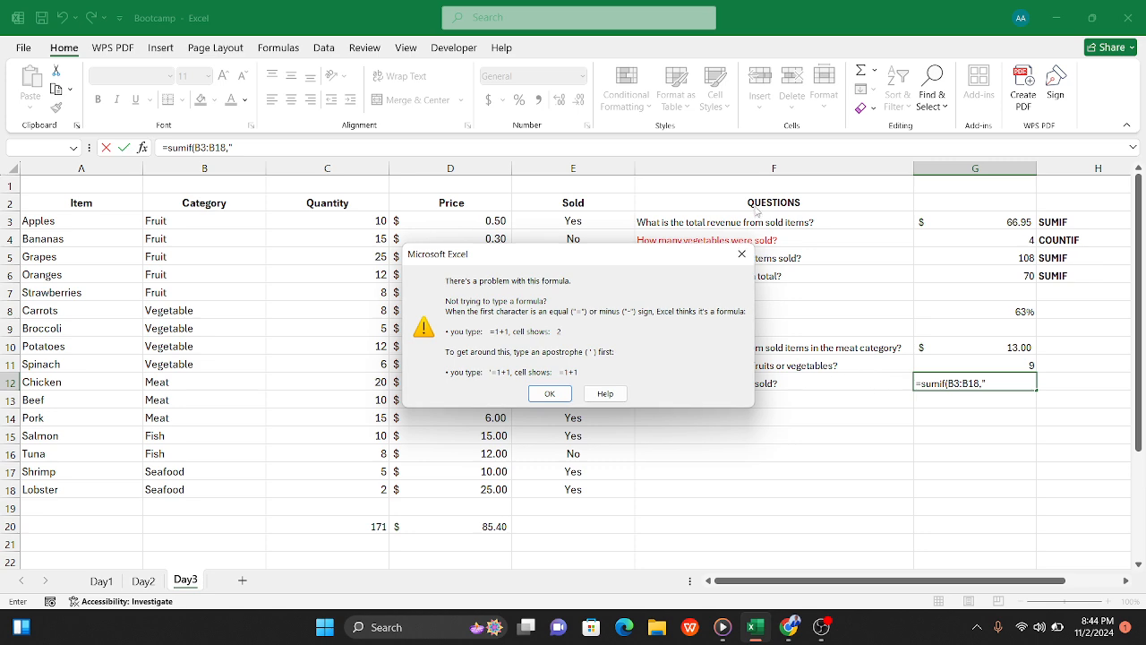
left_click(742, 255)
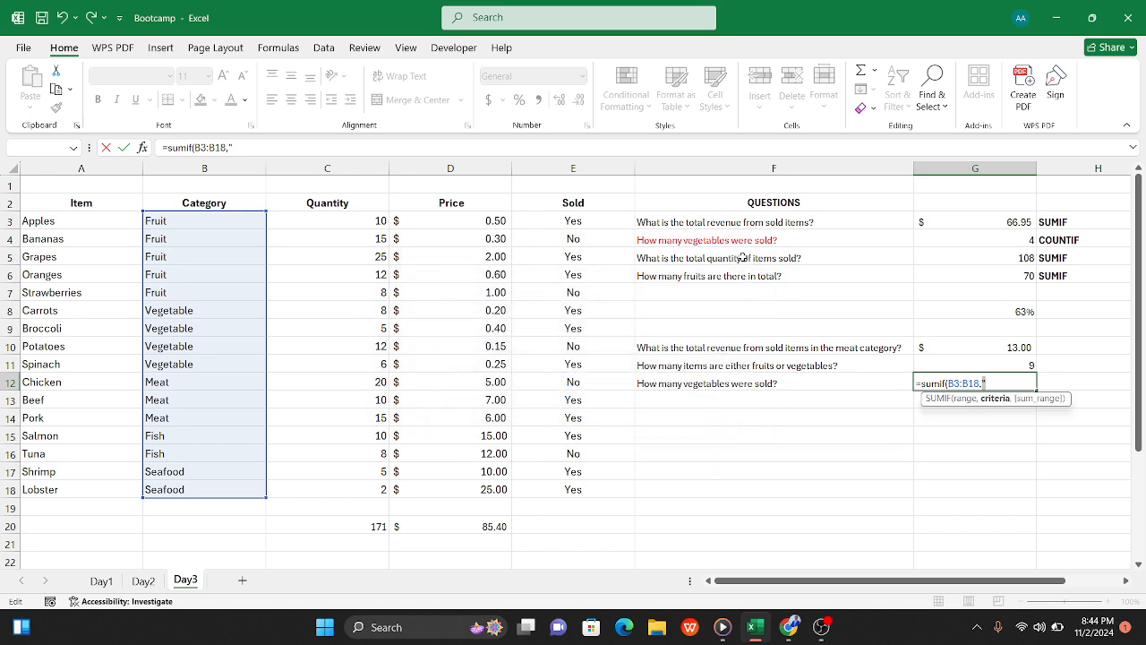
Step: Enter "Vegetable" as the criterion of the SUMIF in G12, ready for the sum range
key("BackSpace")
type("V")
key("Escape")
key("BackSpace")
type("\"")
type("Veg")
type("eatbk")
key("BackSpace")
key("BackSpace")
type("bl")
key("Left")
key("Left")
key("Left")
key("Left")
key("Left")
key("BackSpace")
type(",")
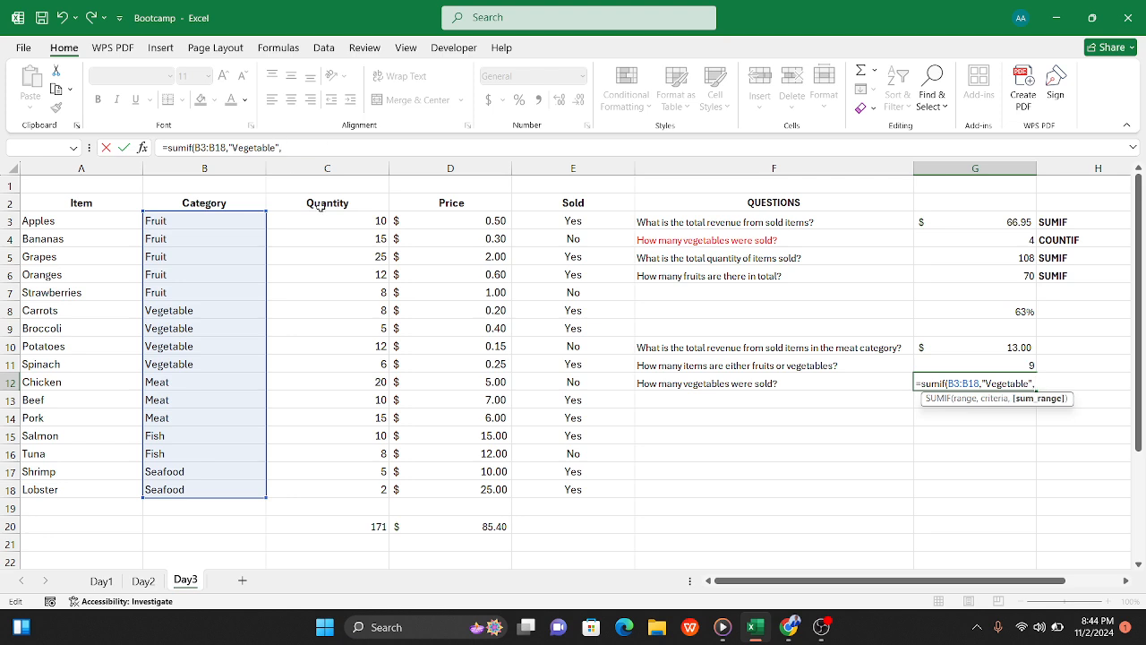
Step: Use the quantity column C3:C18 as the sum range of the G12 SUMIF and complete the formula
left_click_drag(318, 219, 363, 489)
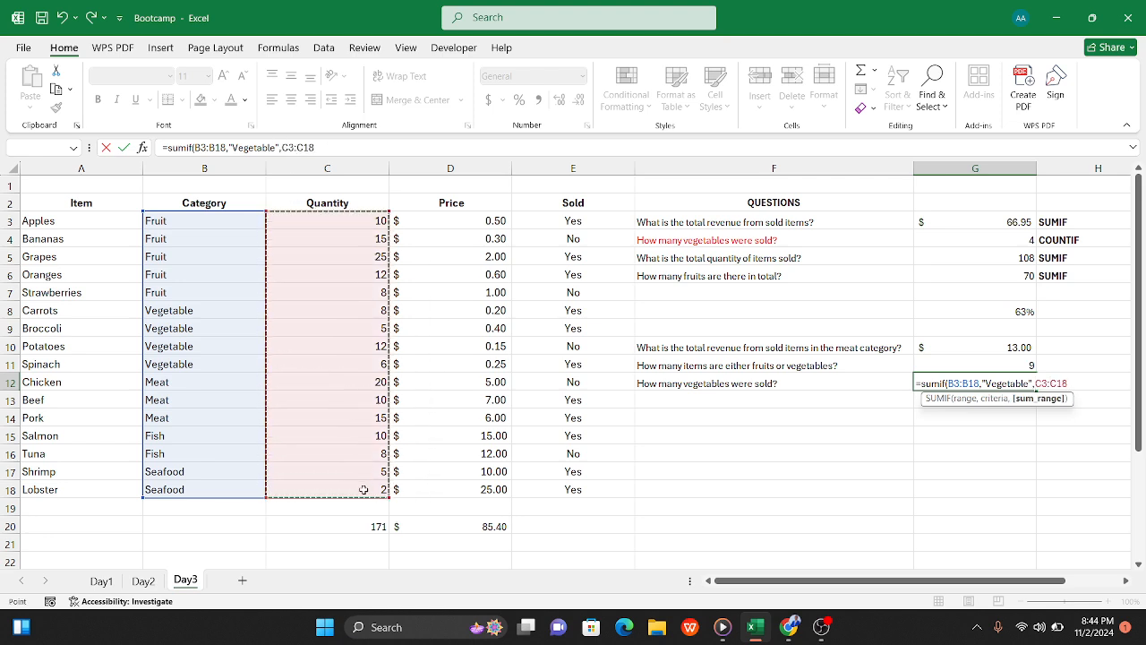
type(")")
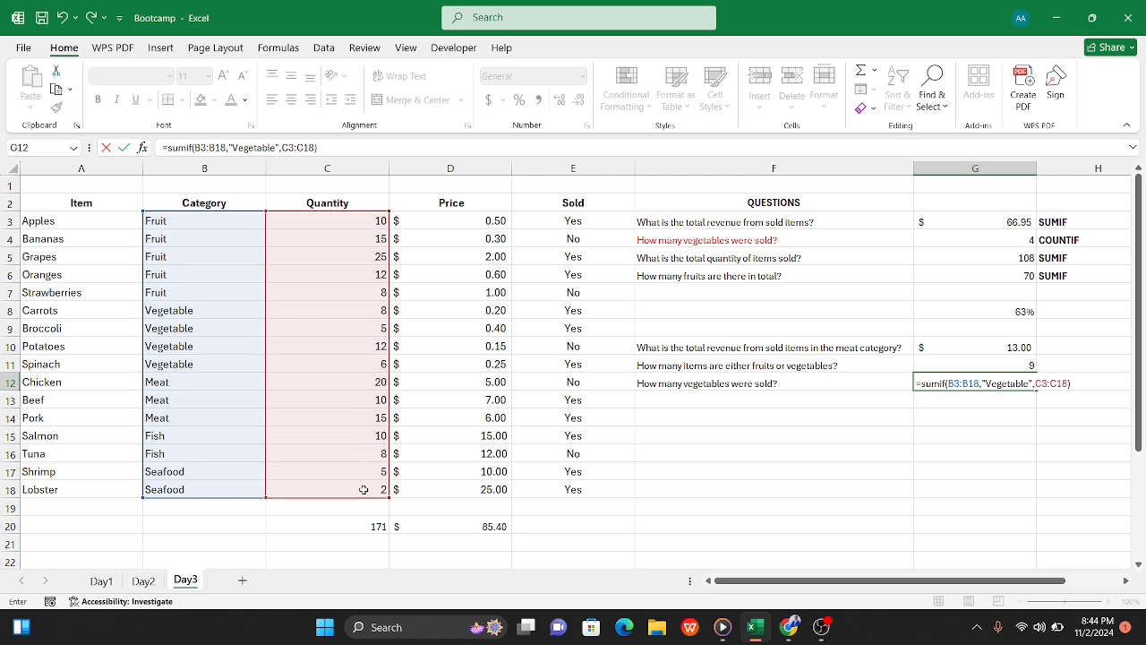
key("Tab")
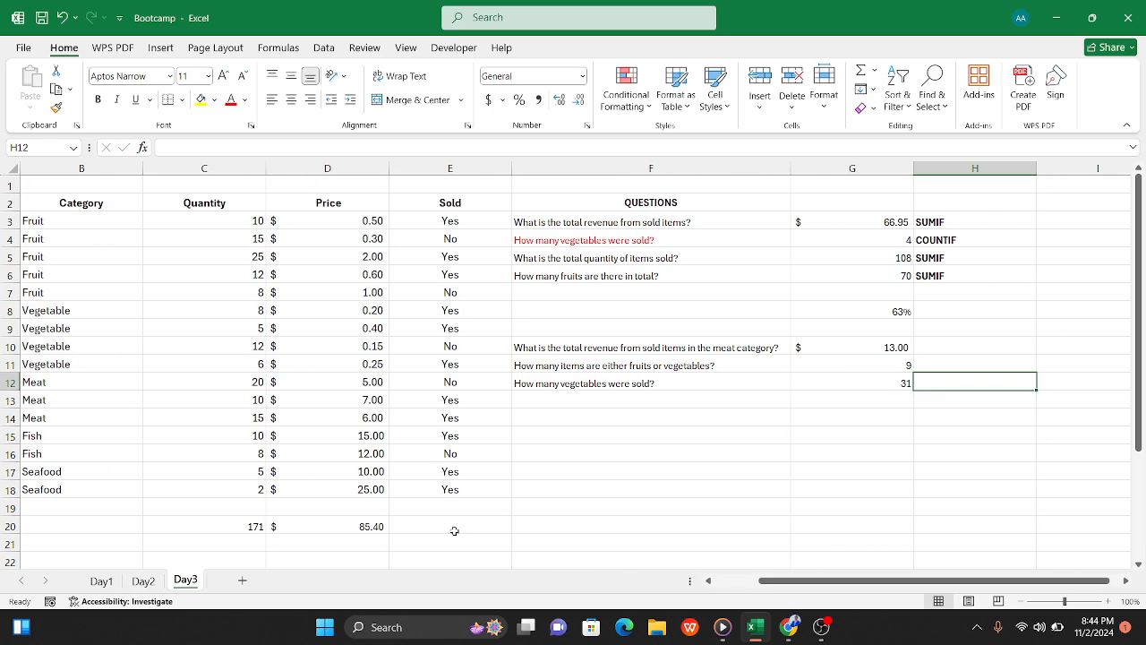
Step: Review the G12 formula for vegetables sold and the list of functions in A23:A26 below the item table
left_click(880, 383)
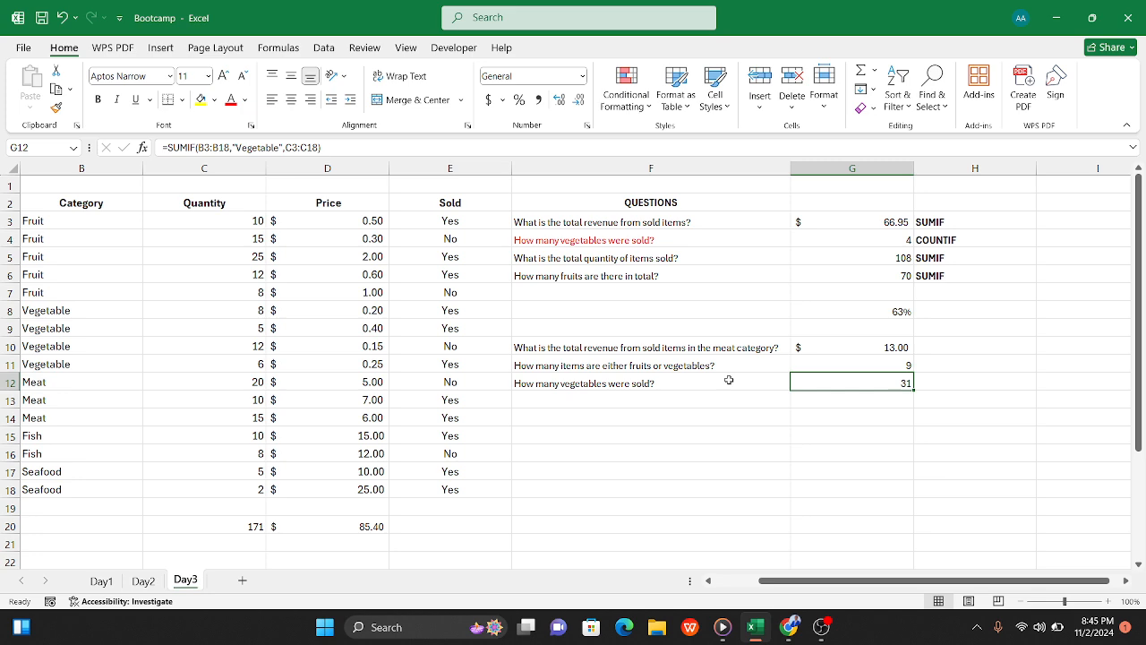
scroll(685, 380, "left", 2)
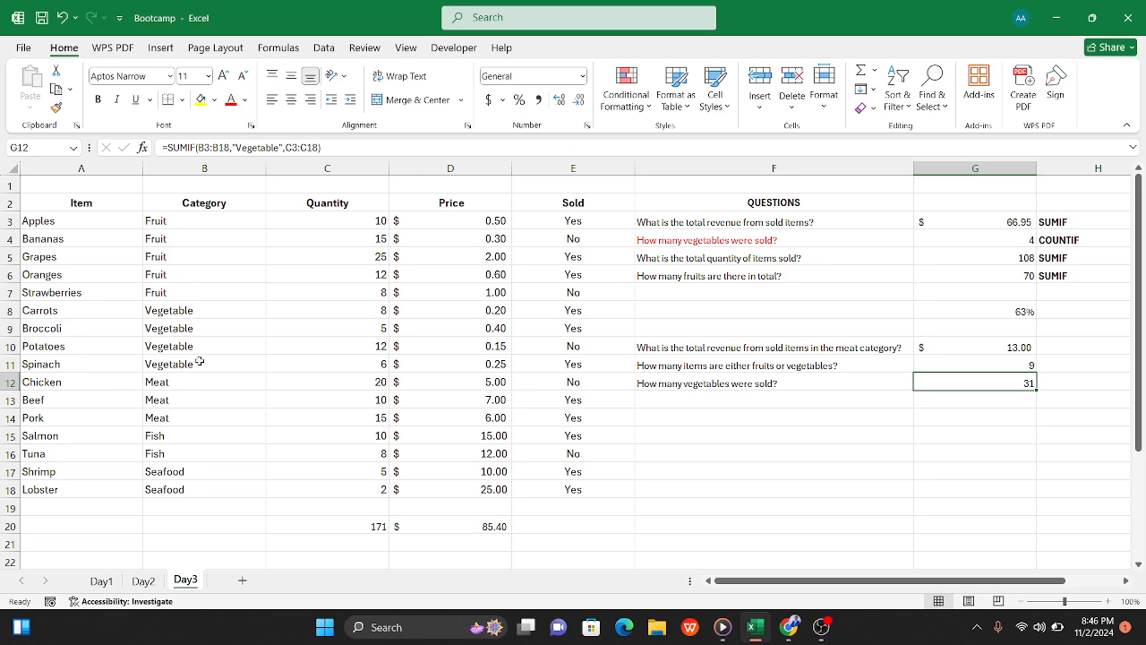
scroll(276, 455, "down", 4)
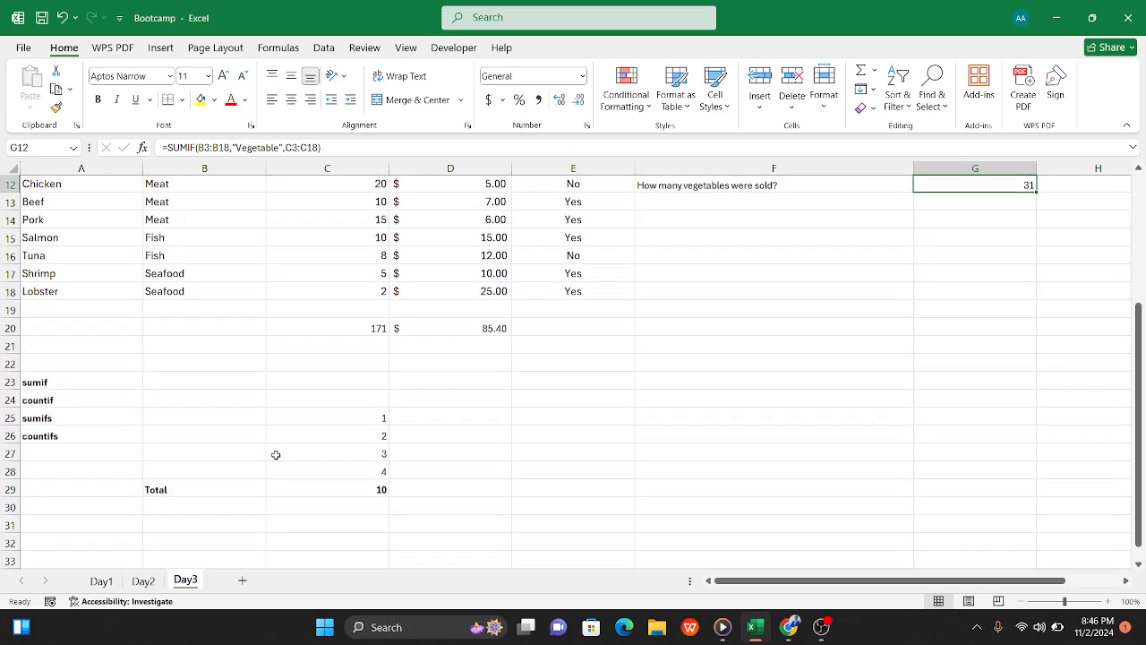
scroll(276, 455, "down", 1)
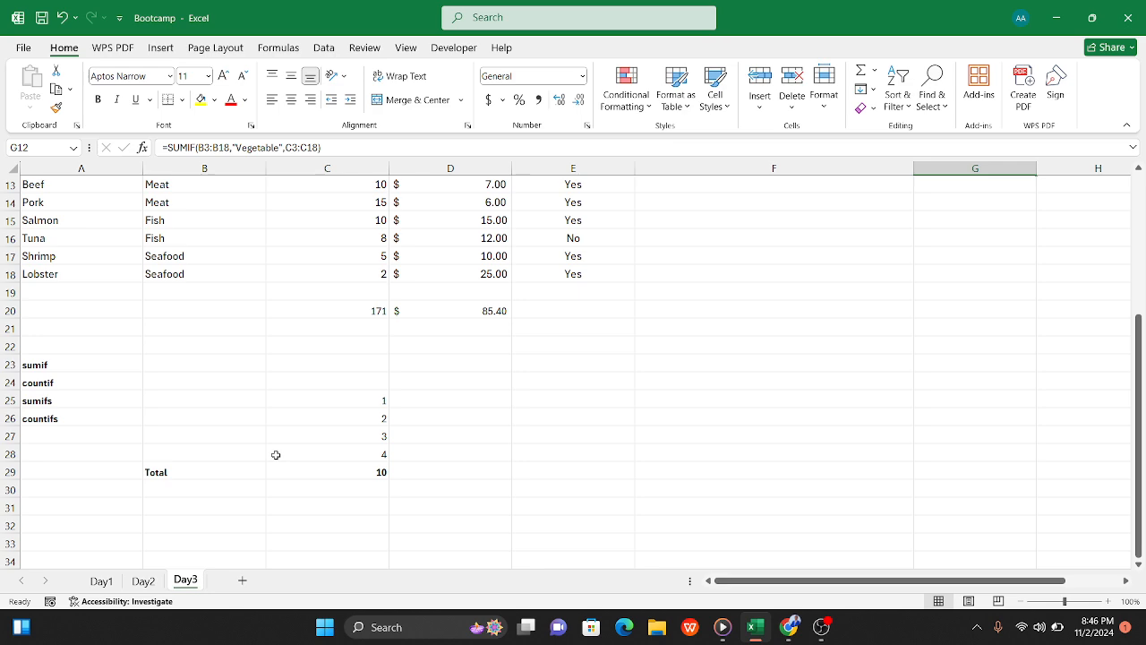
scroll(276, 455, "up", 4)
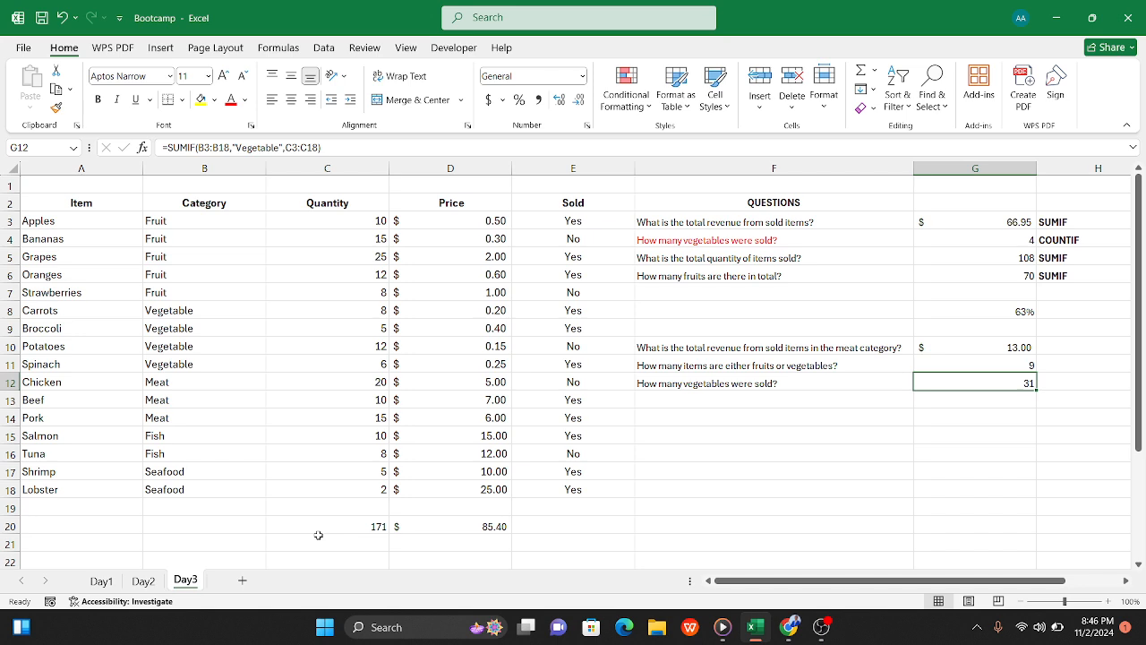
left_click(567, 540)
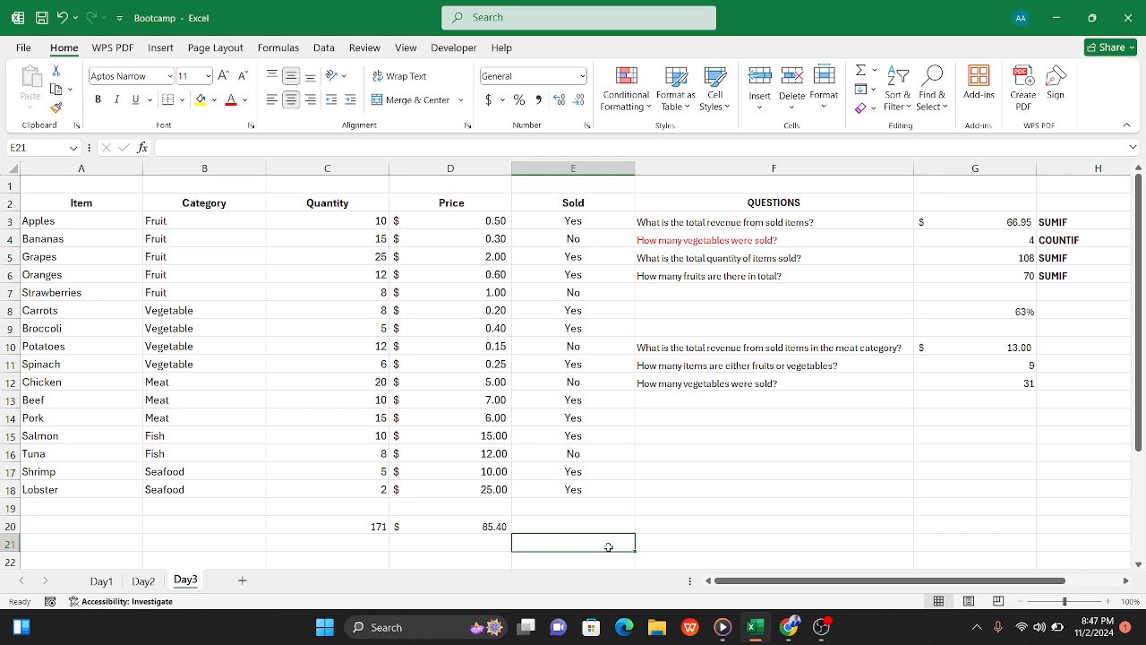
left_click(659, 543)
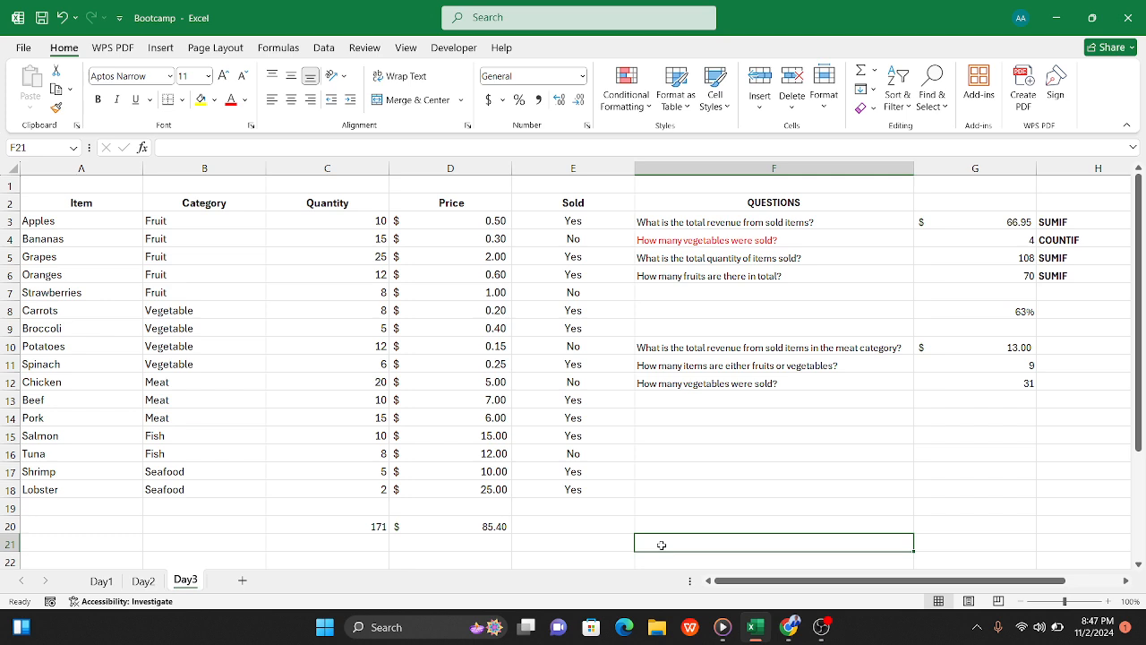
left_click(969, 381)
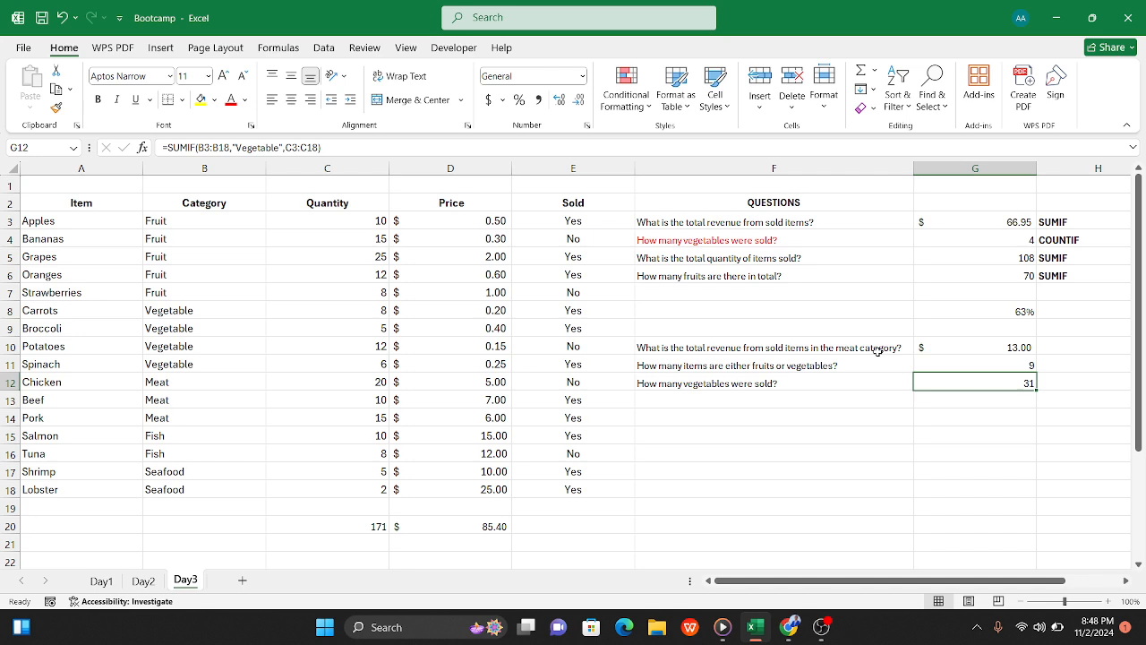
left_click(454, 47)
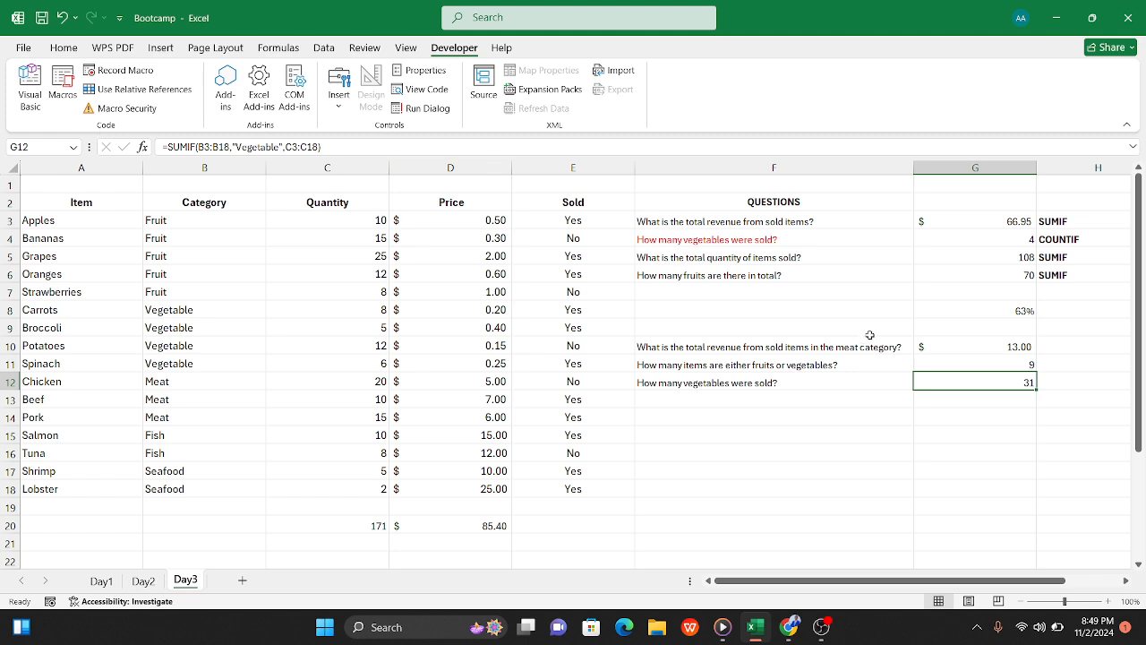
Step: Enter AND in F15 and OR in F16 below the questions
left_click(868, 417)
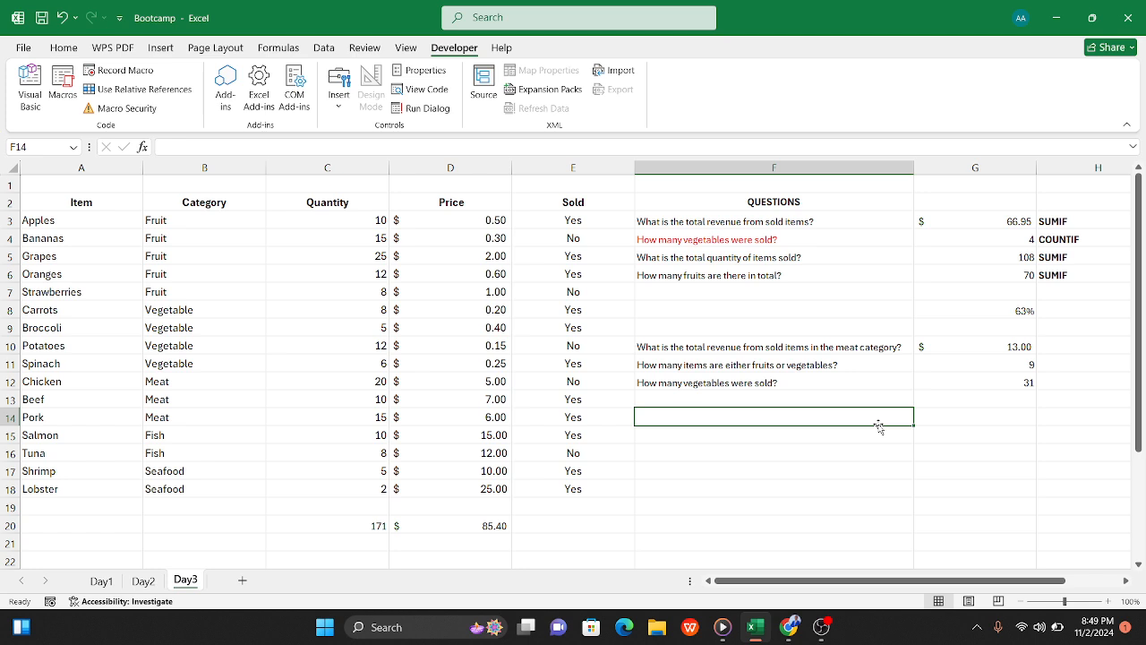
left_click(788, 436)
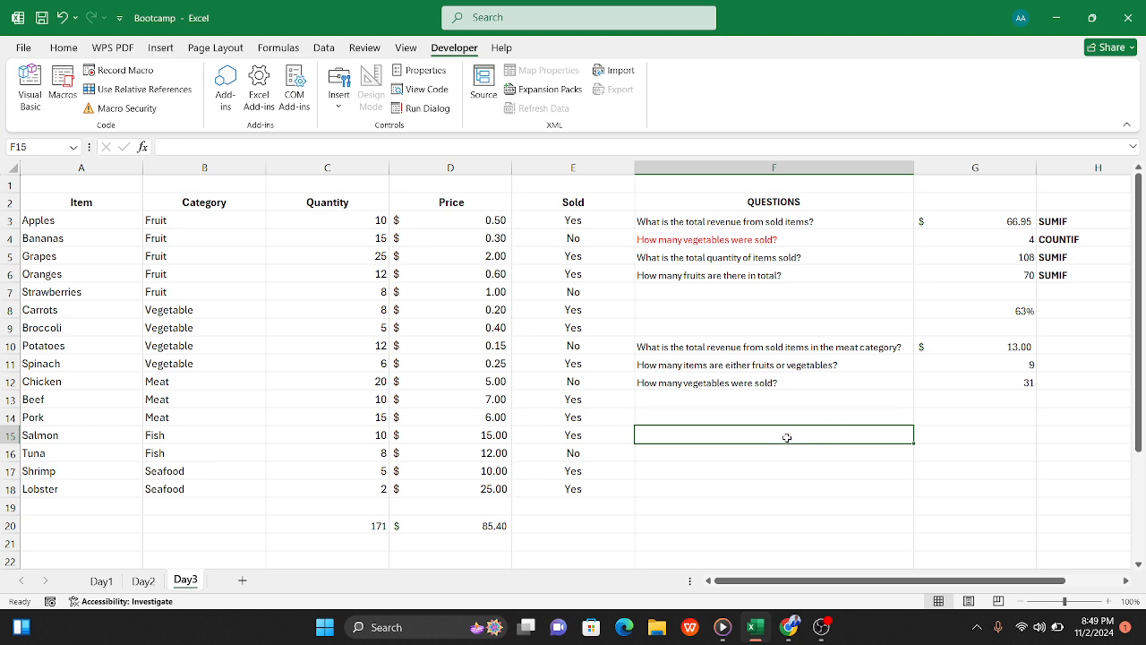
type("AND")
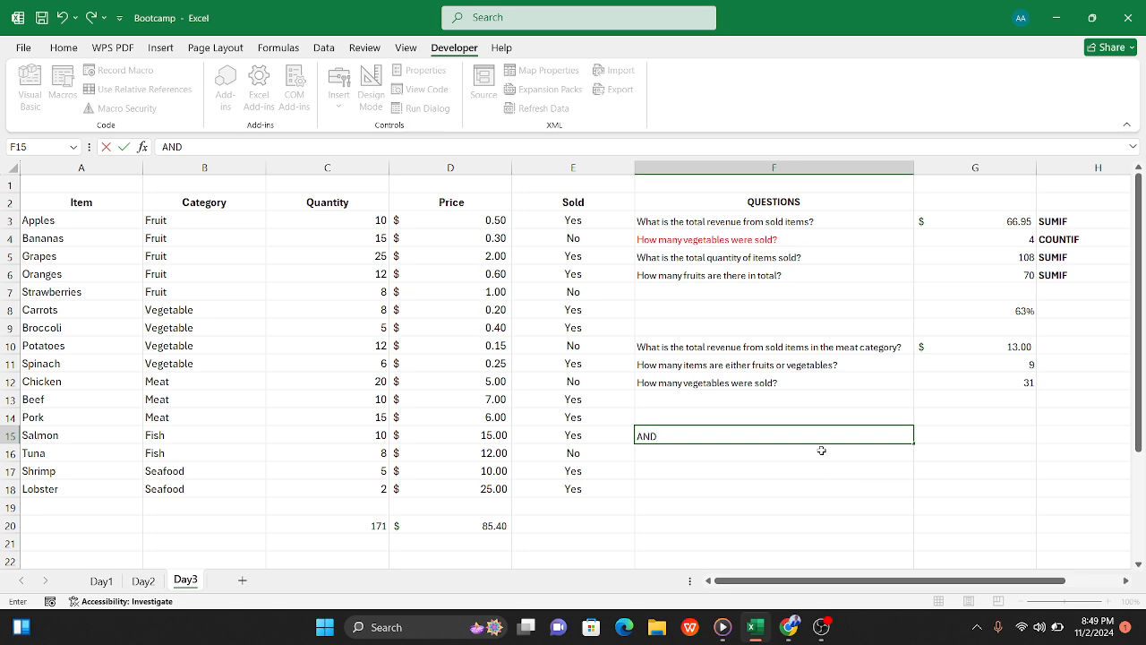
key("Return")
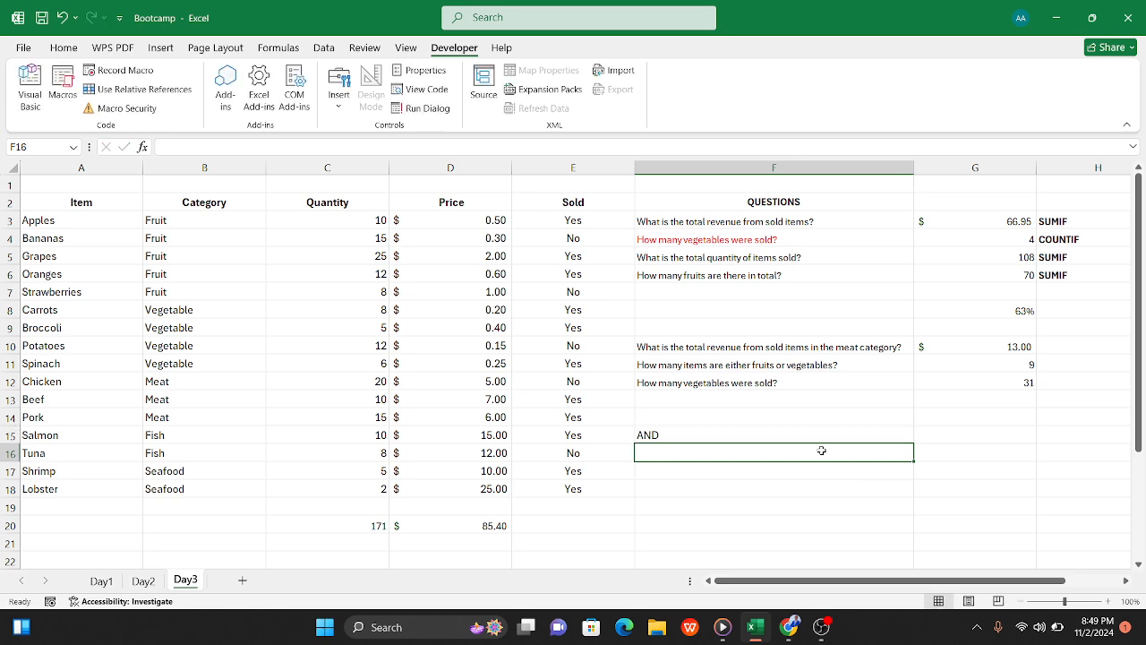
type("OR")
left_click(796, 469)
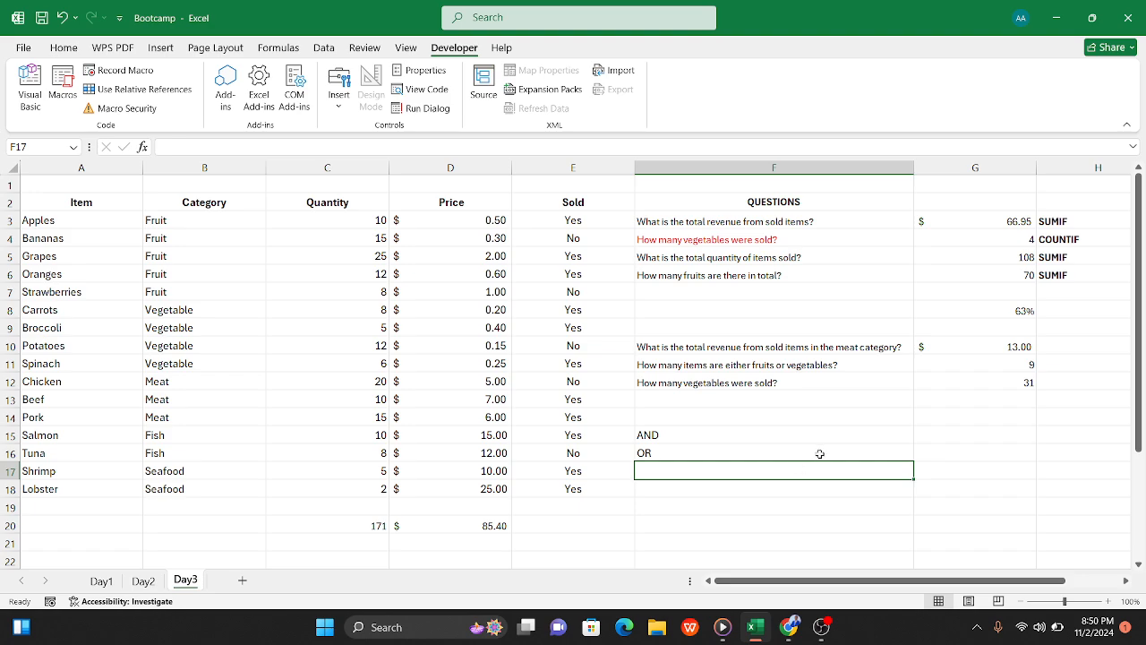
Step: Insert the recommended clustered column chart "Sum of 10 by Fruit" from B3:C18 and place it beside its pivot table
scroll(819, 453, "down", 1)
scroll(818, 453, "up", 1)
left_click_drag(185, 211, 345, 488)
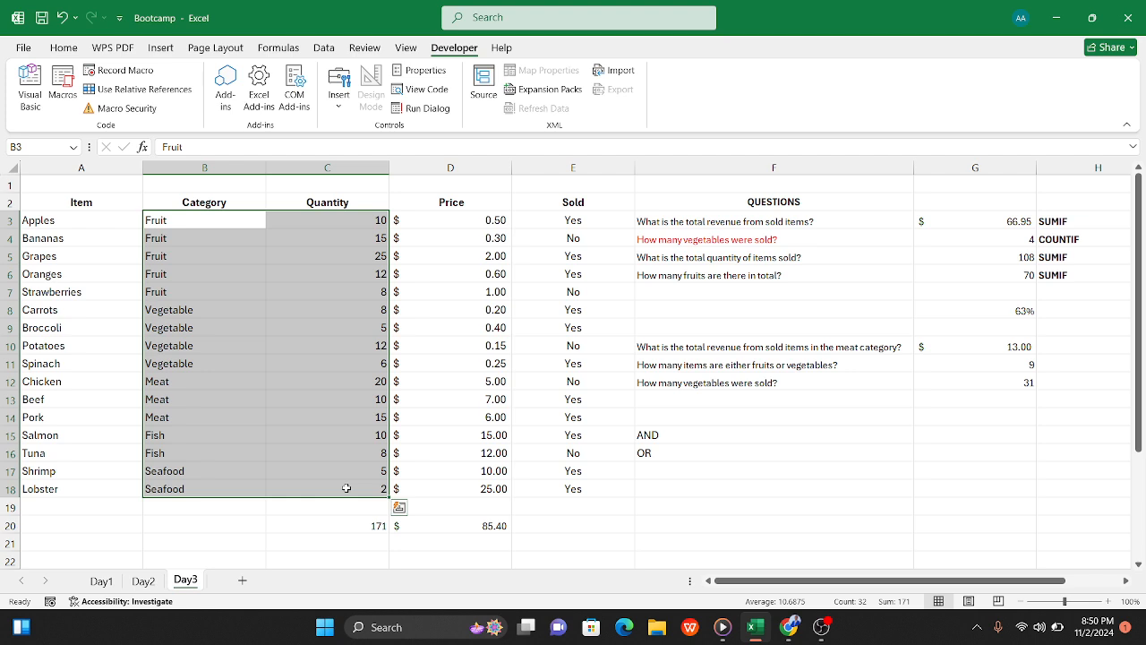
left_click(66, 47)
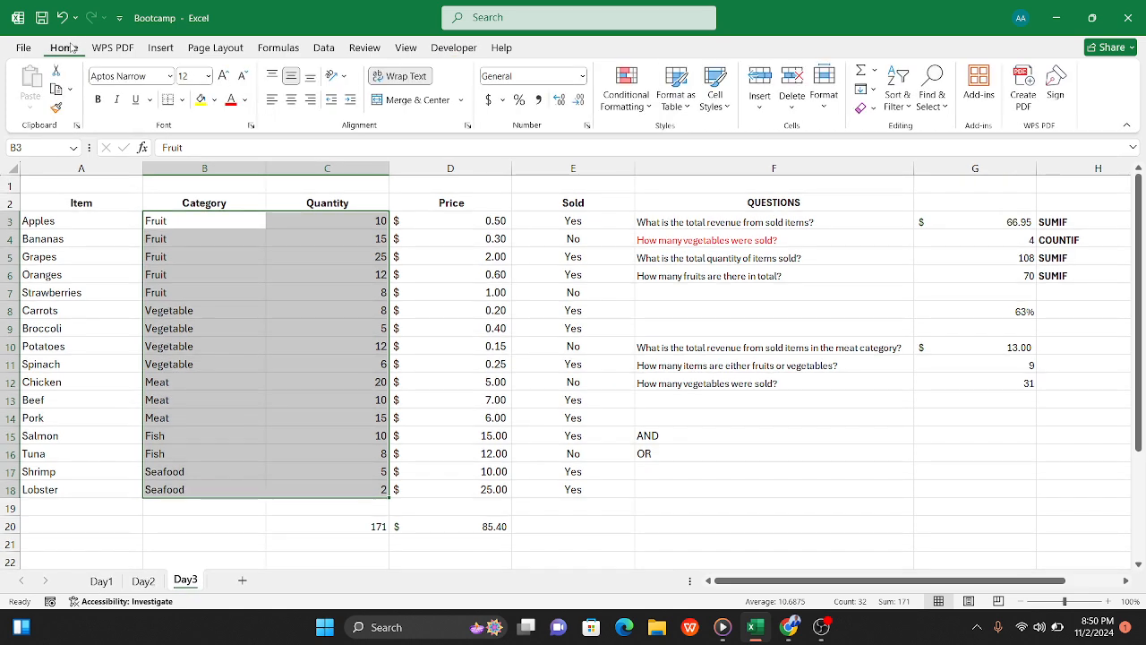
left_click(163, 48)
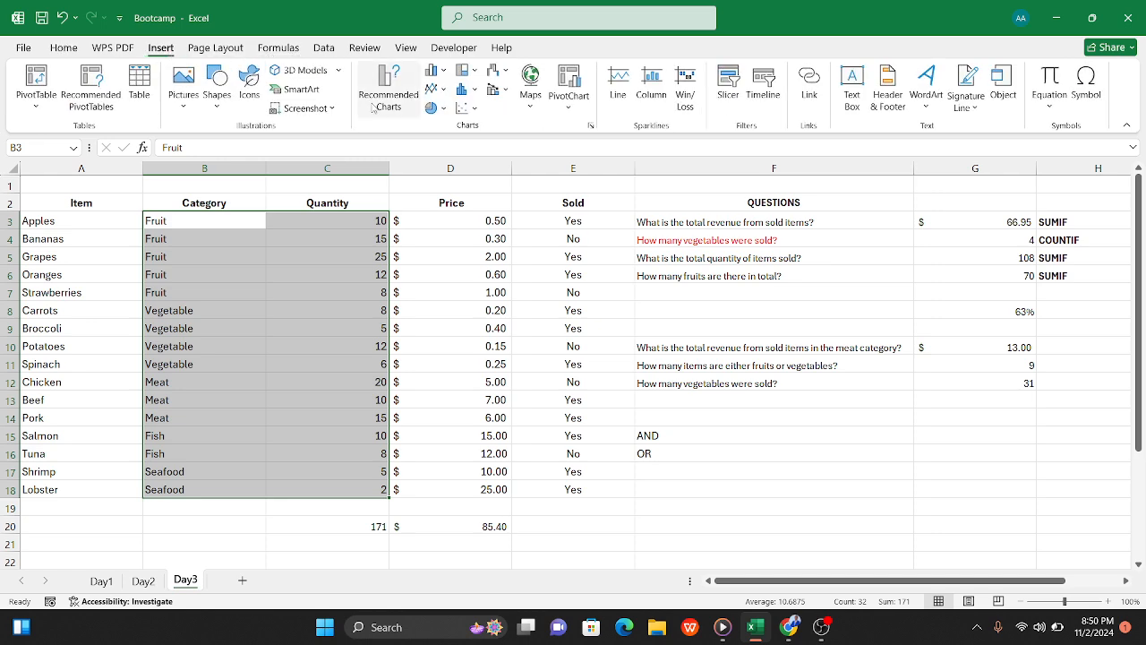
left_click(376, 101)
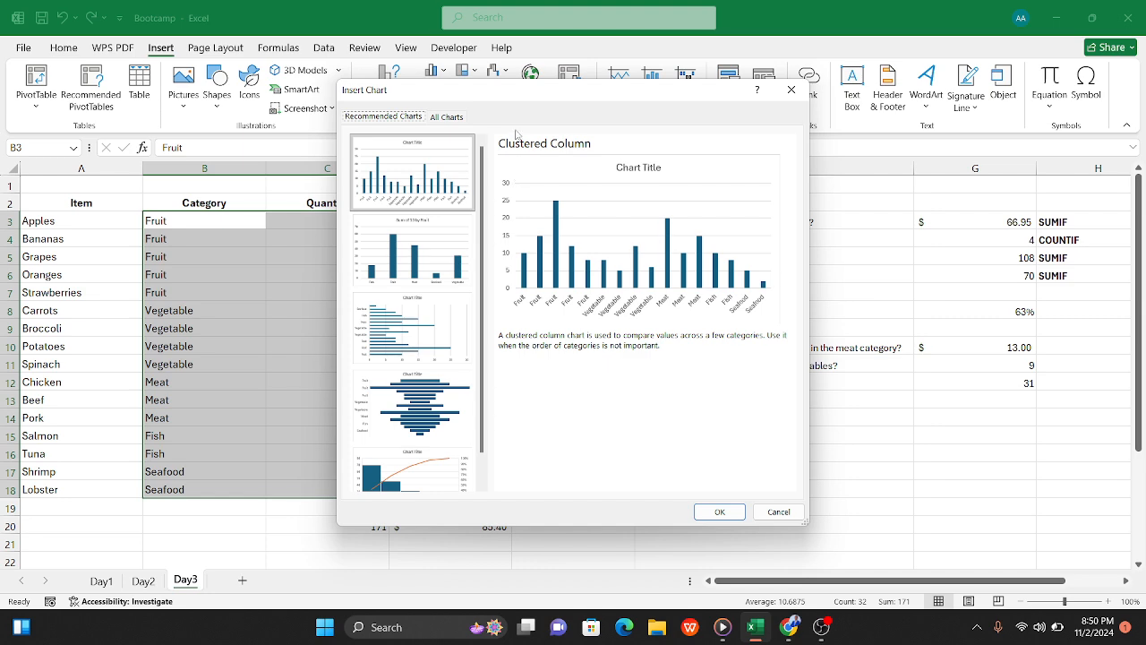
left_click(436, 245)
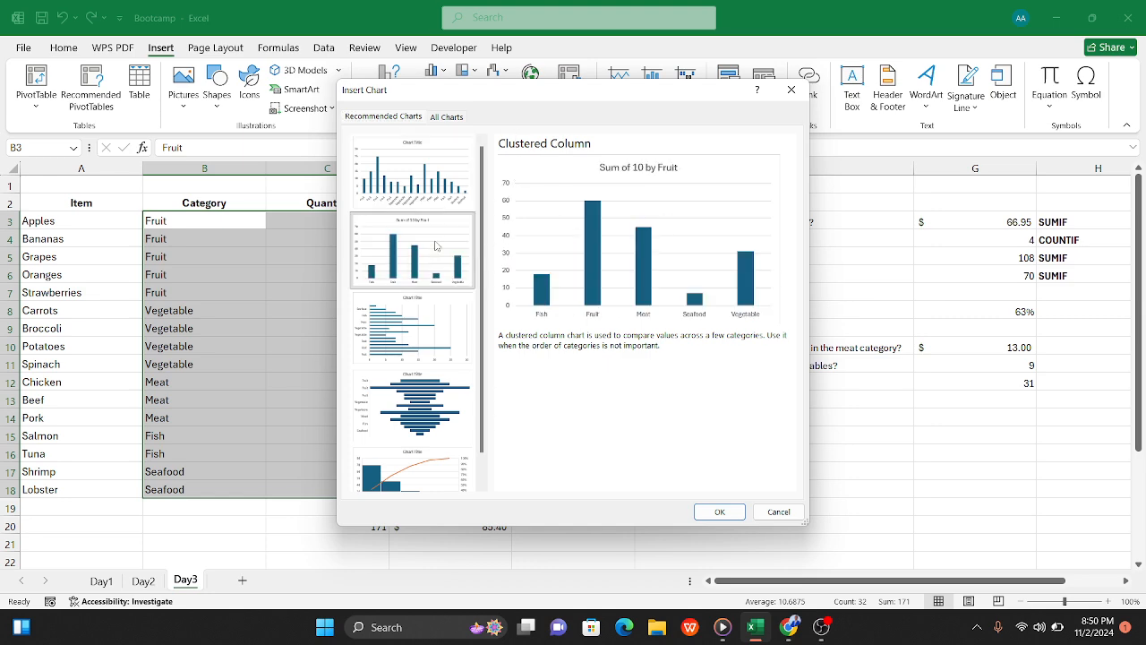
left_click(720, 513)
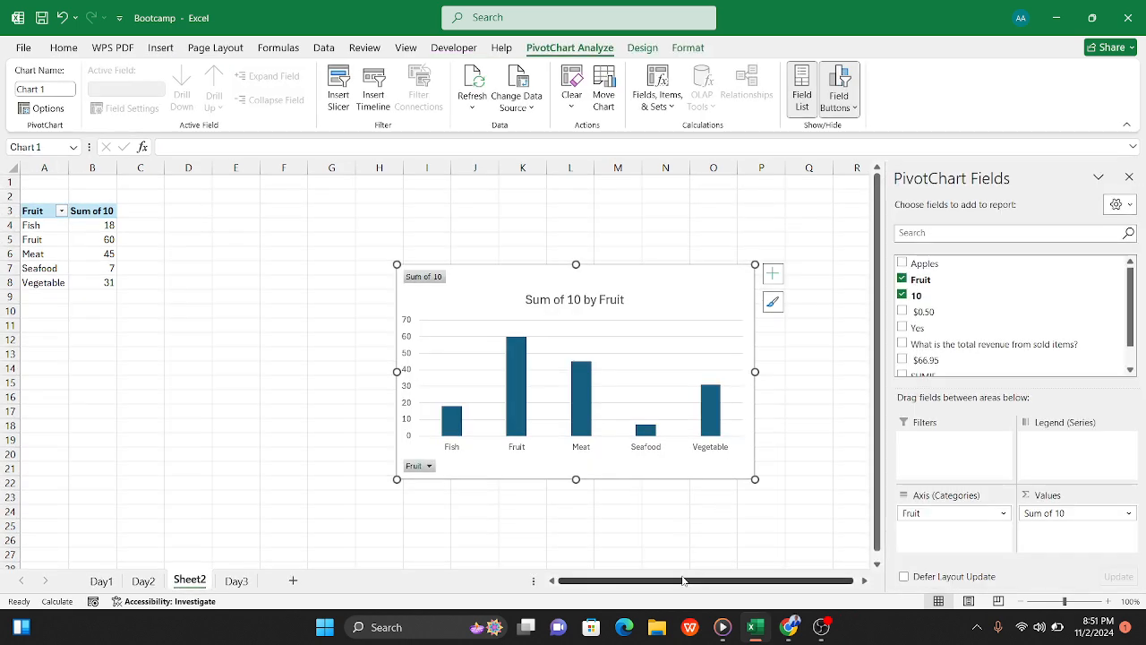
left_click_drag(502, 283, 296, 215)
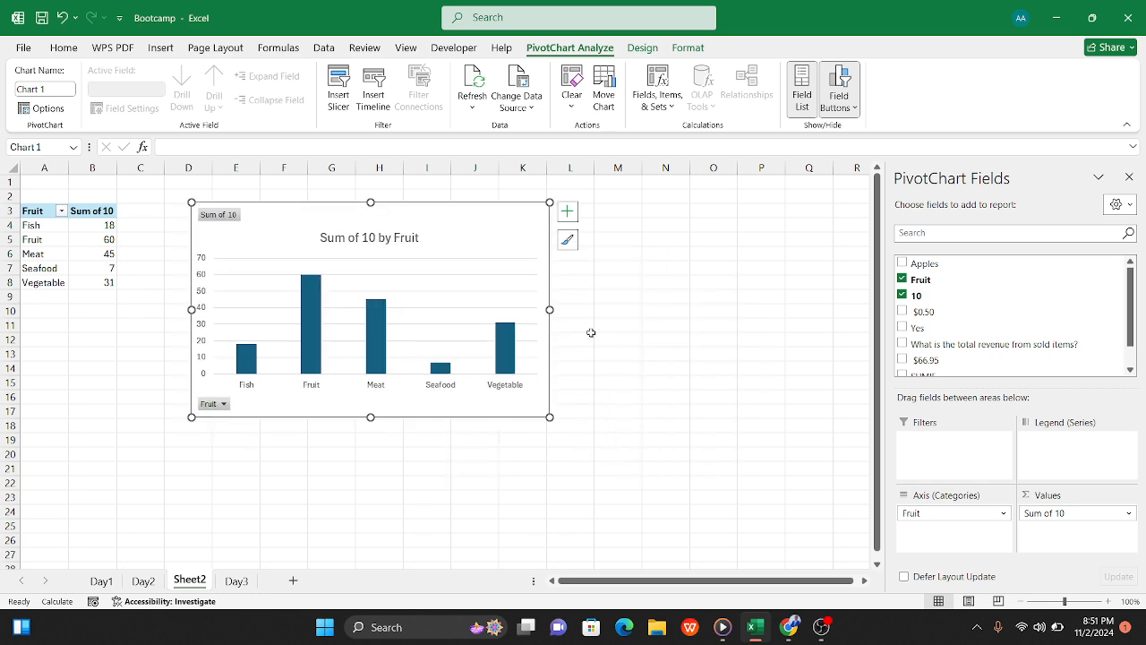
Step: Check the category and quantity columns on the Day3 sheet against the column chart on Sheet2
left_click(714, 339)
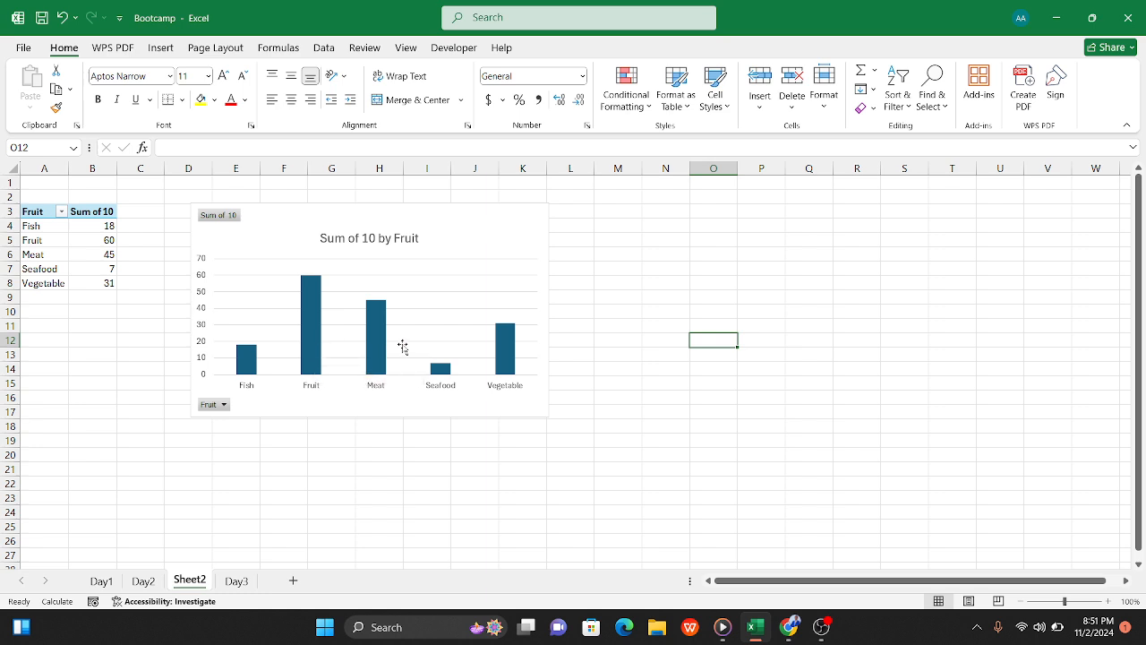
left_click(237, 580)
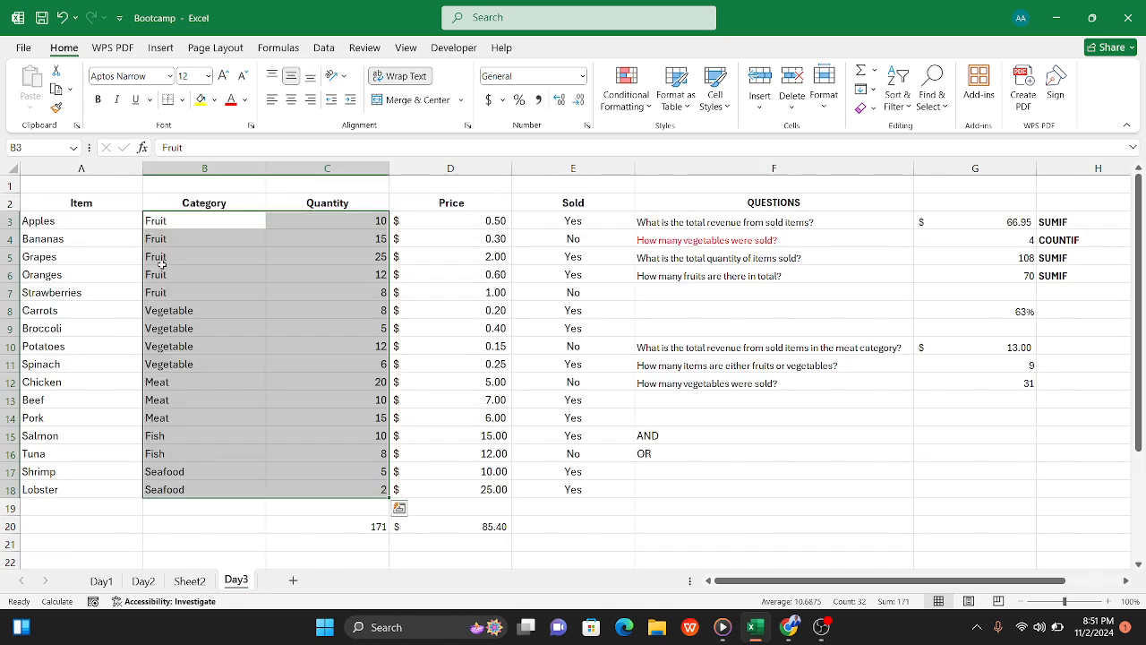
left_click(204, 383)
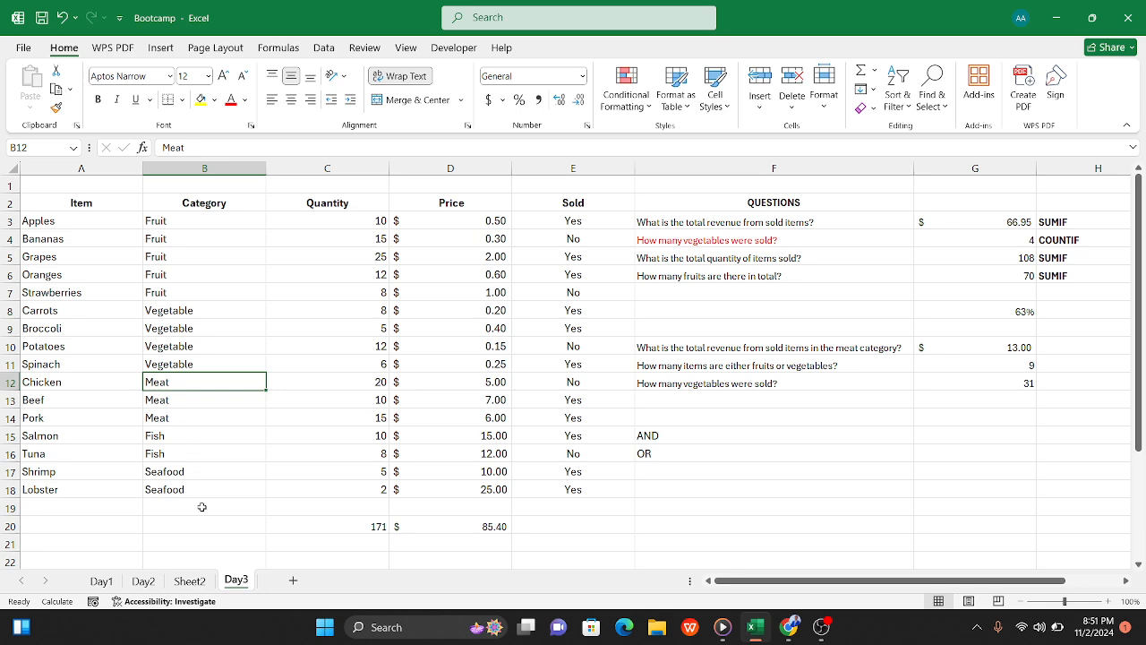
left_click(191, 581)
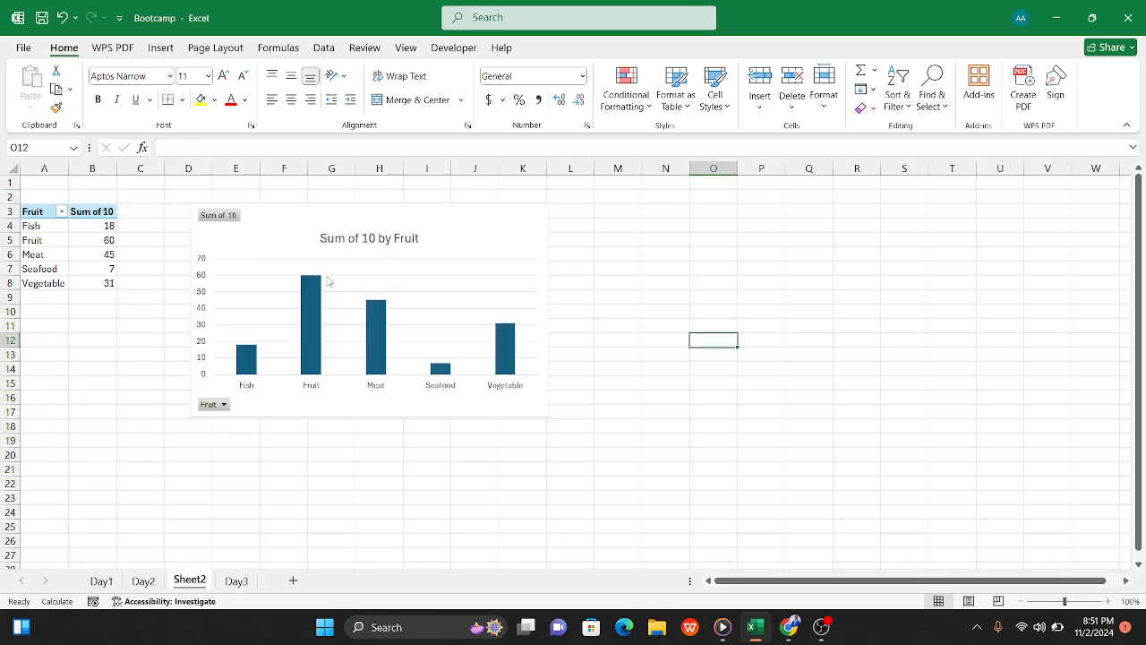
Step: Add data labels to the "Sum of 10 by Fruit" column chart and enlarge it to about columns D to M, rows 3 to 20
left_click(439, 229)
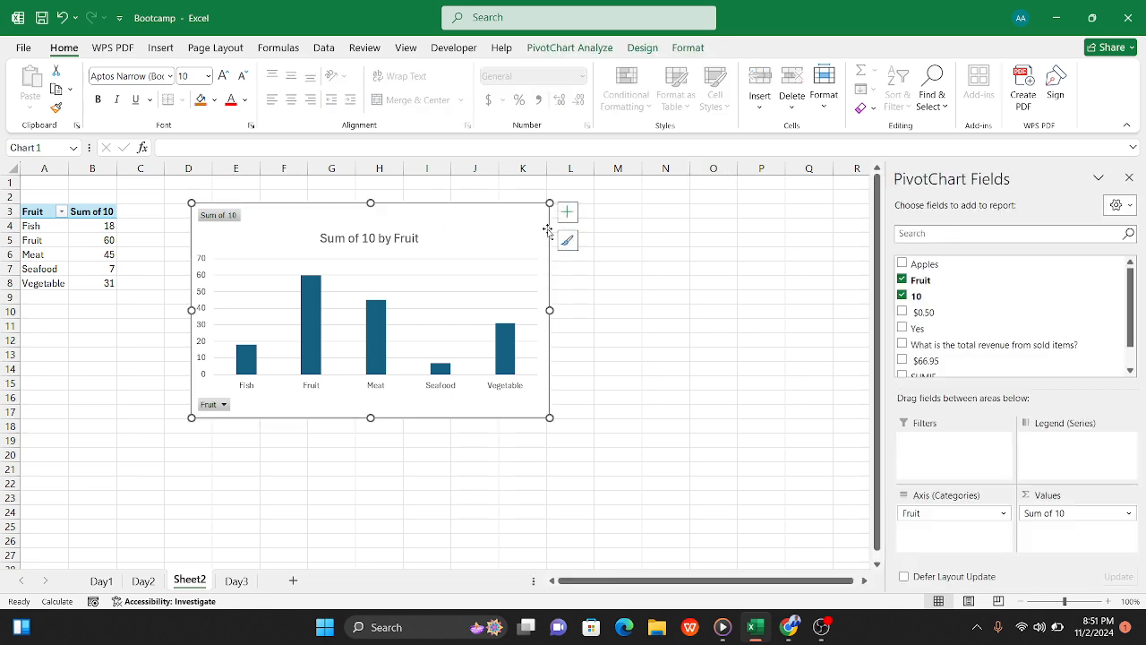
left_click(568, 212)
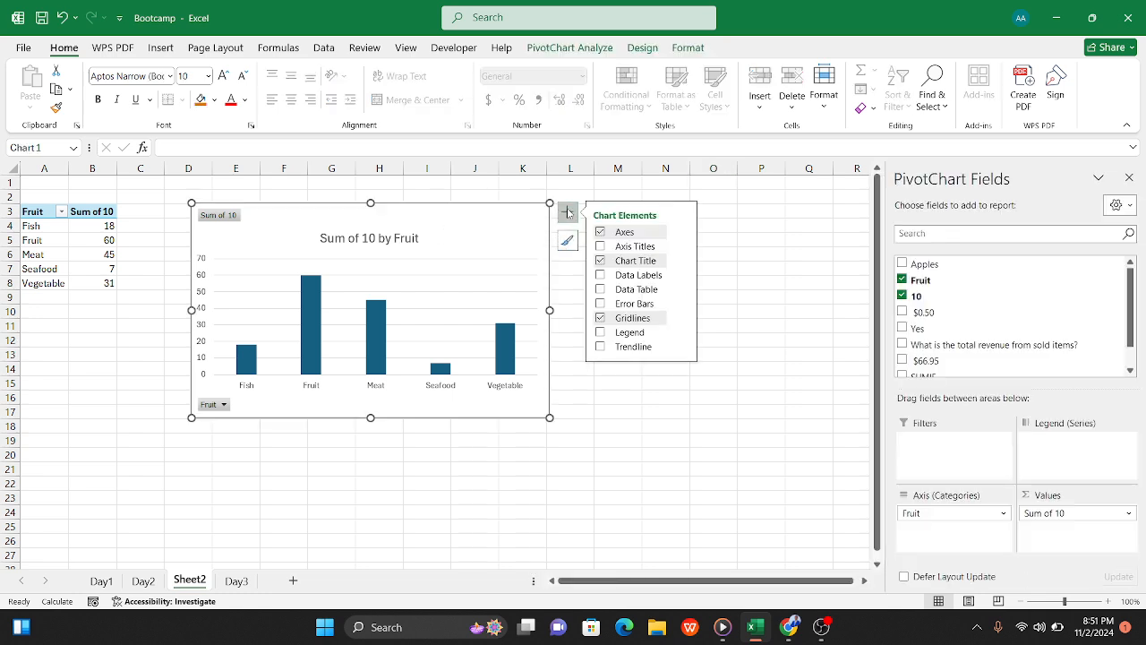
left_click(600, 277)
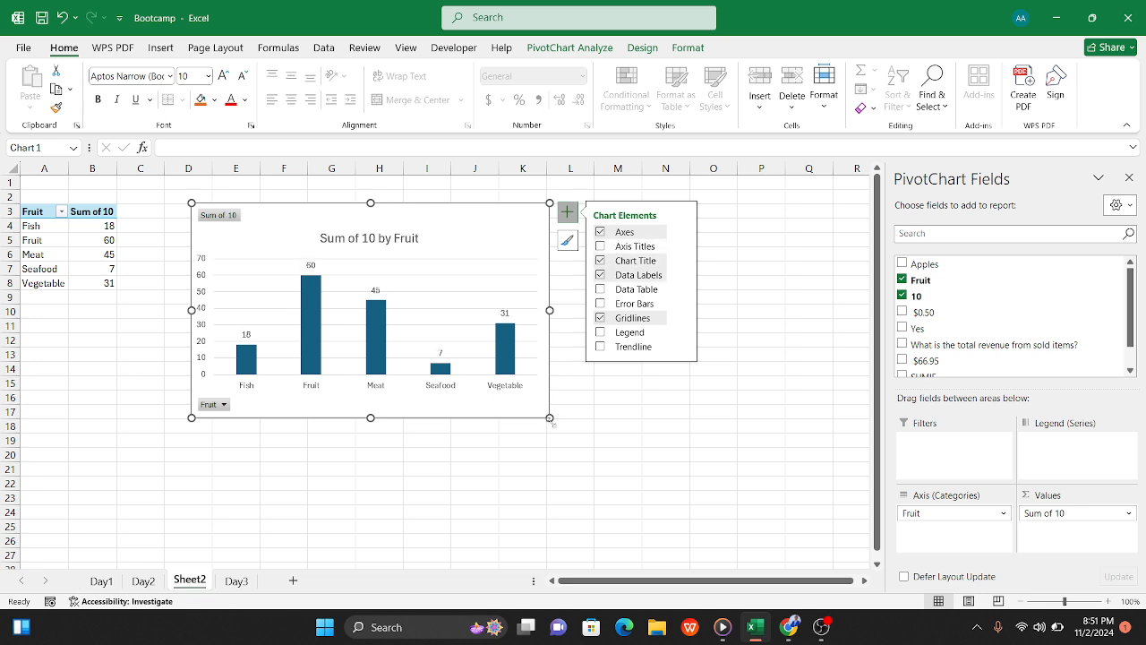
left_click_drag(550, 418, 654, 464)
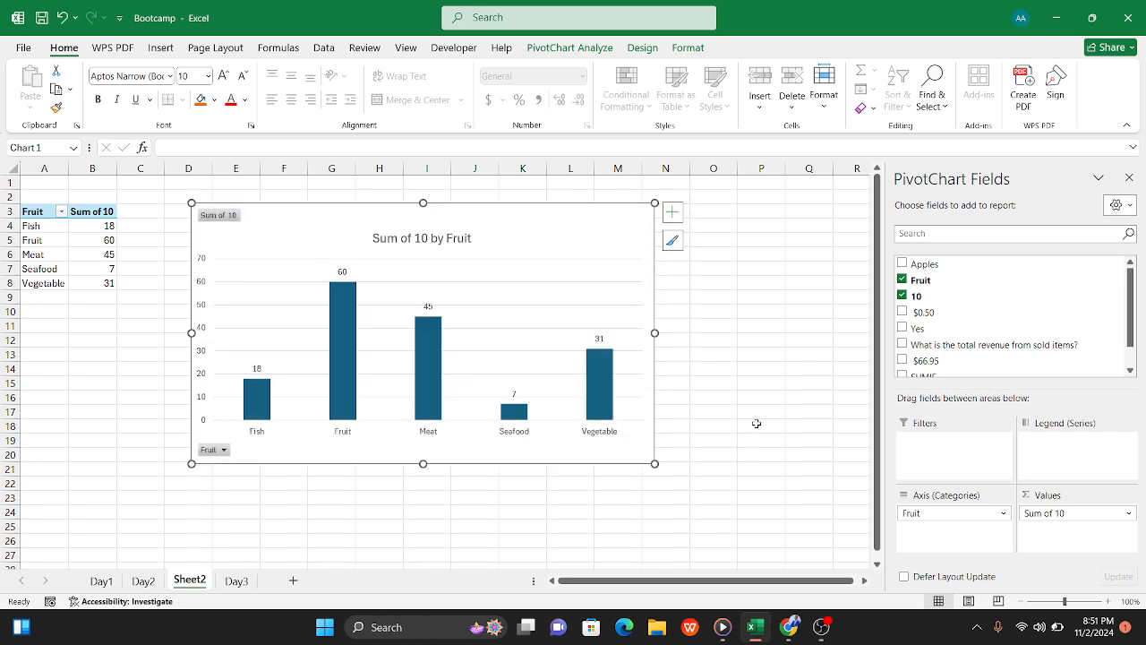
left_click(741, 382)
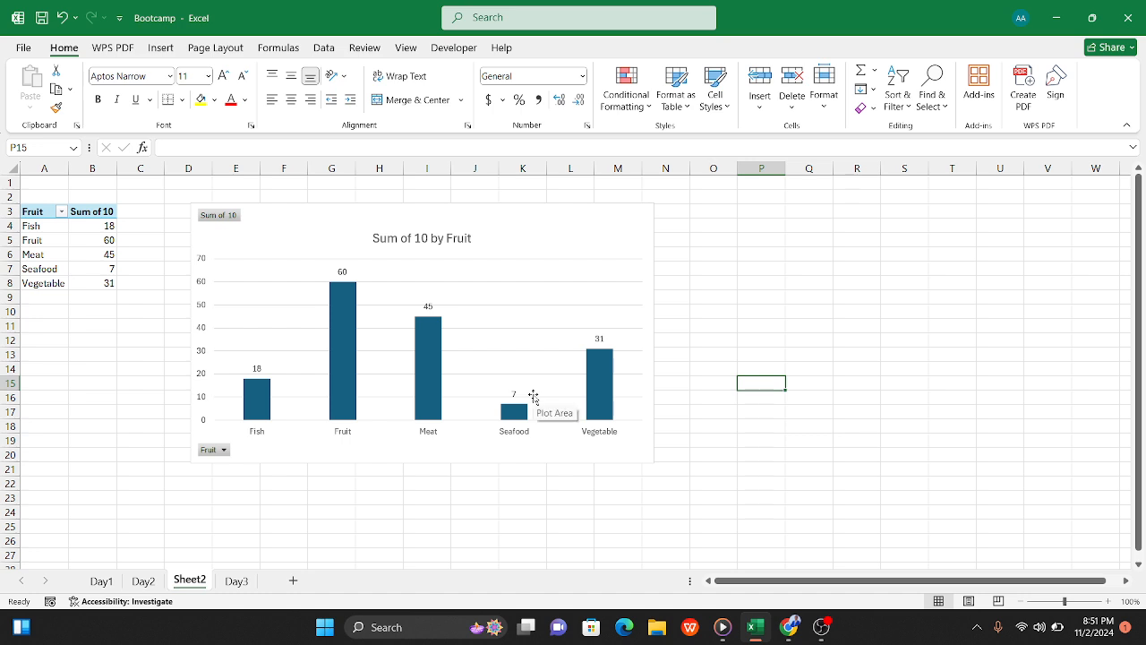
Step: Switch to the Google Meet call, mute and unmute the microphone, and return to the Bootcamp workbook in Excel
left_click(578, 229)
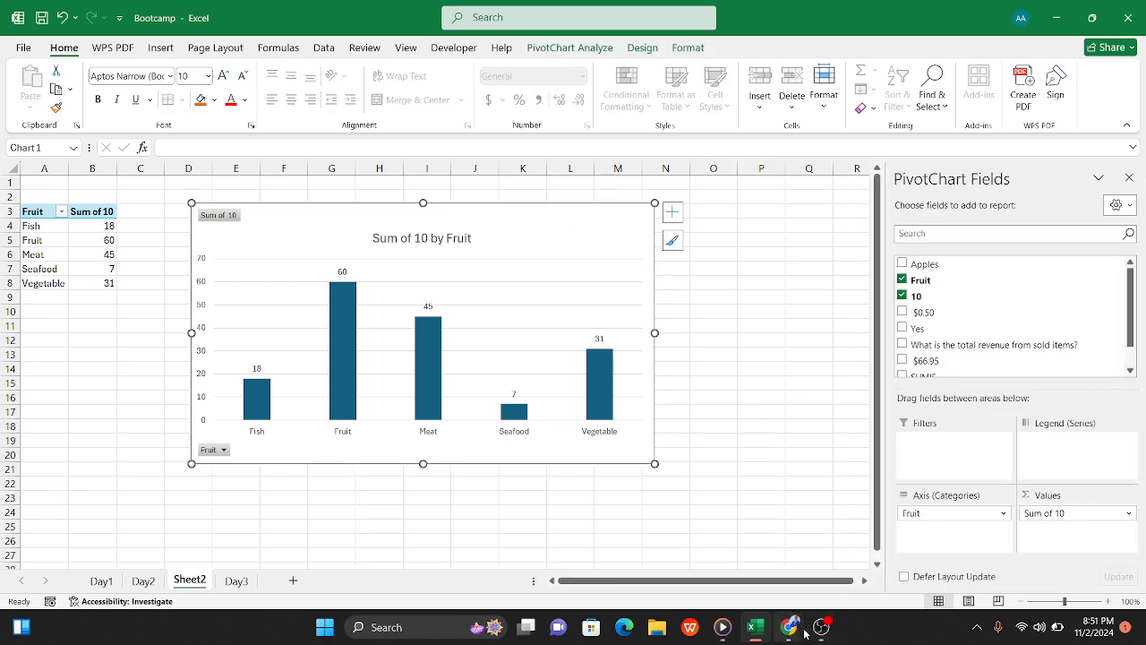
mouse_move(788, 625)
left_click(712, 551)
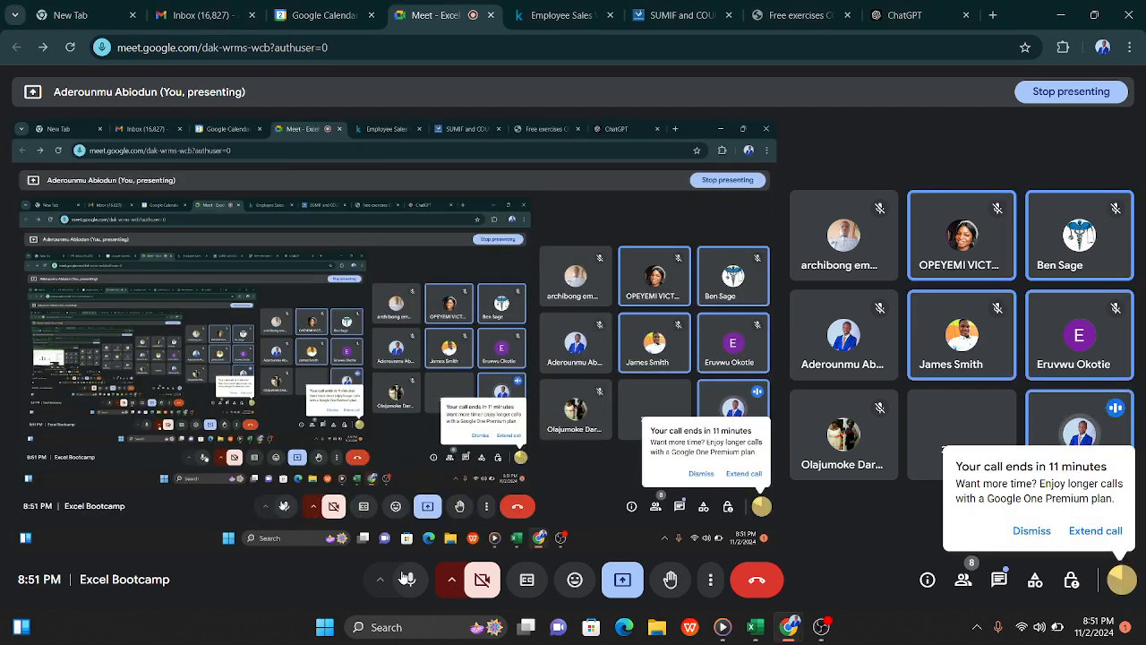
left_click(408, 579)
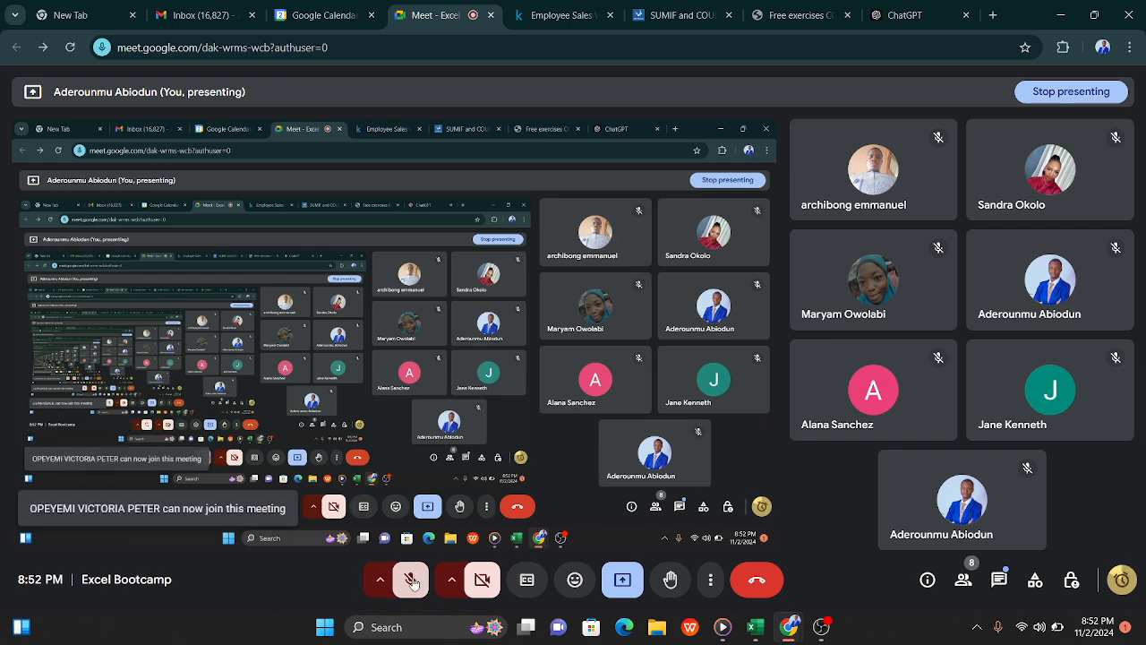
left_click(411, 582)
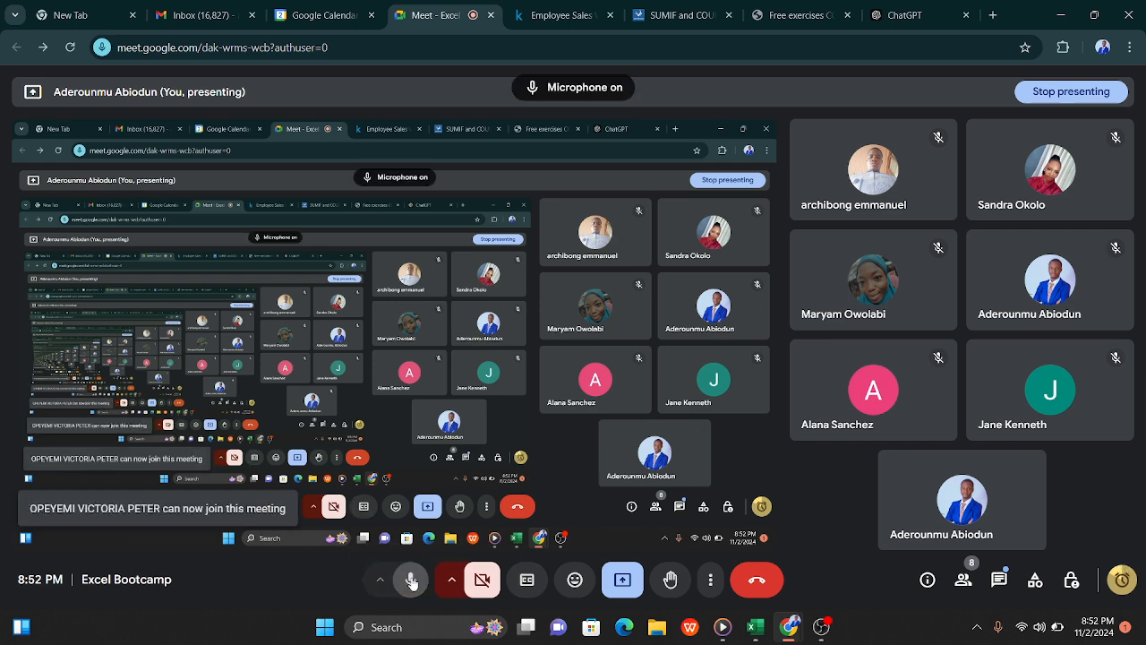
left_click(1057, 16)
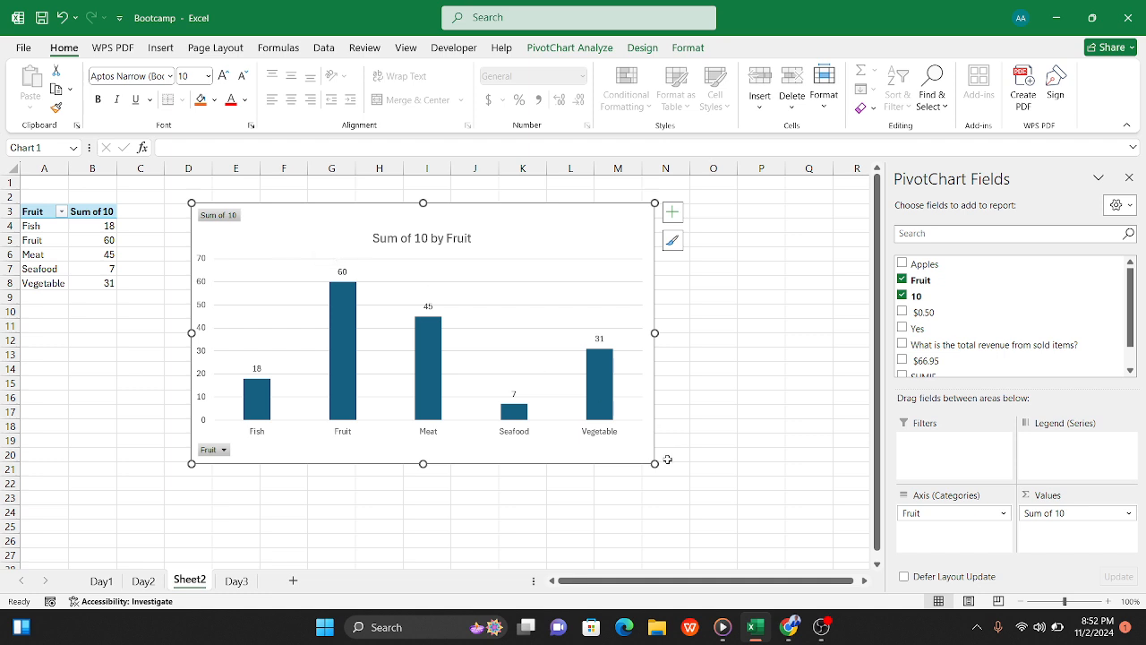
Step: Shrink the column chart to end at about row 14 and insert a 2-D pie chart from the pivot table data in A4:B8
left_click_drag(654, 465, 562, 372)
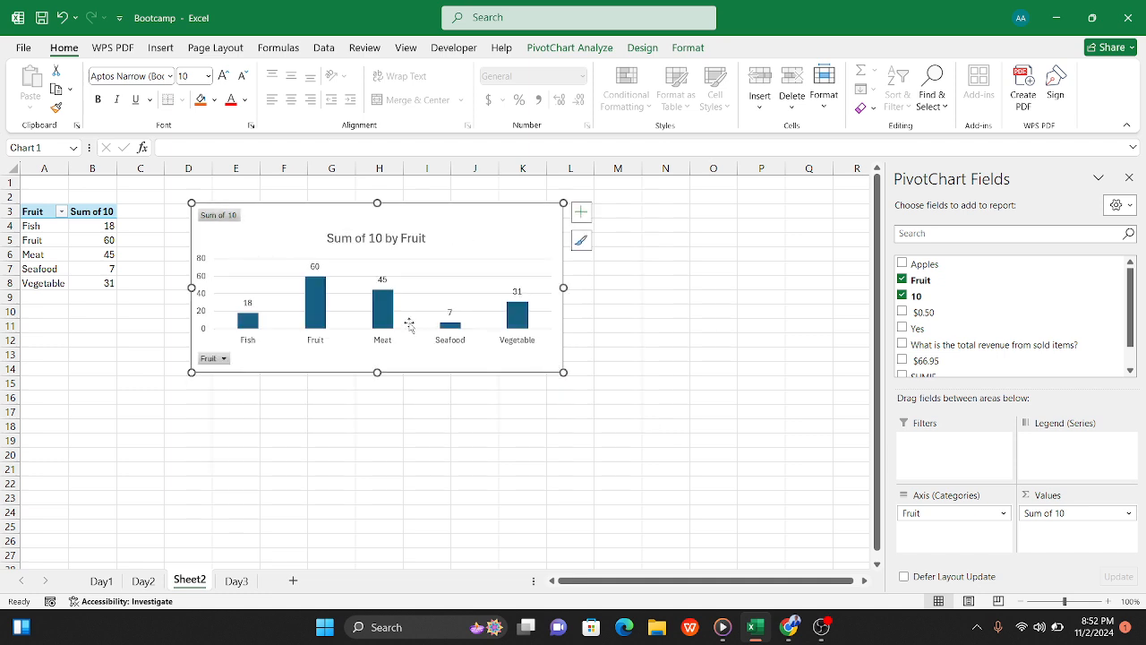
left_click(52, 255)
left_click_drag(32, 226, 85, 285)
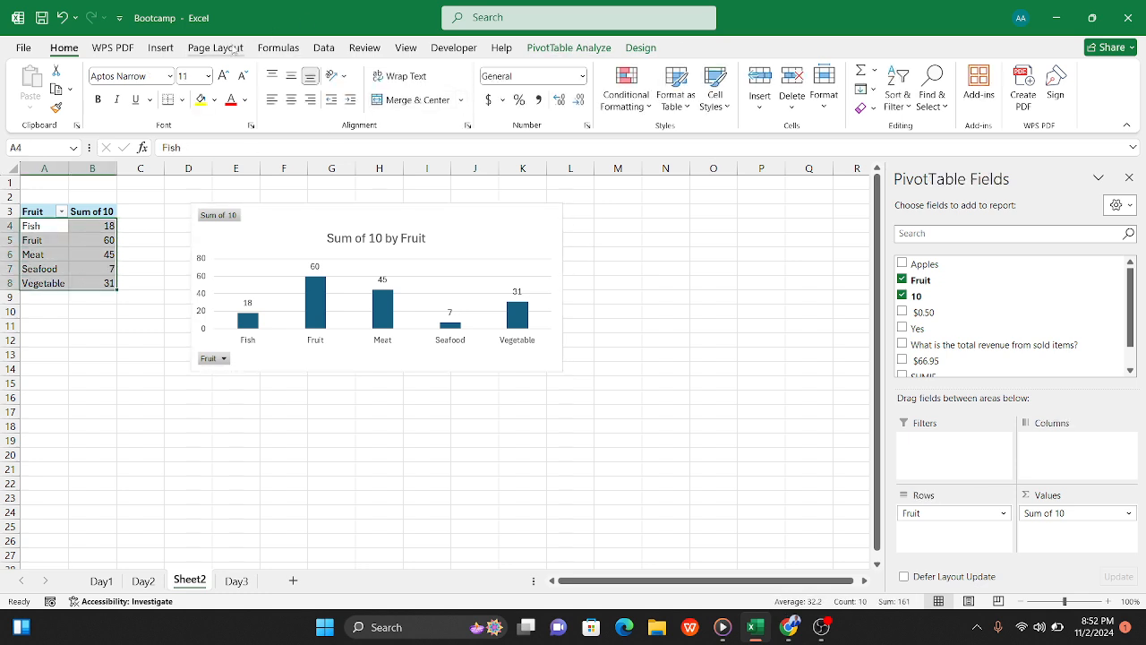
left_click(164, 49)
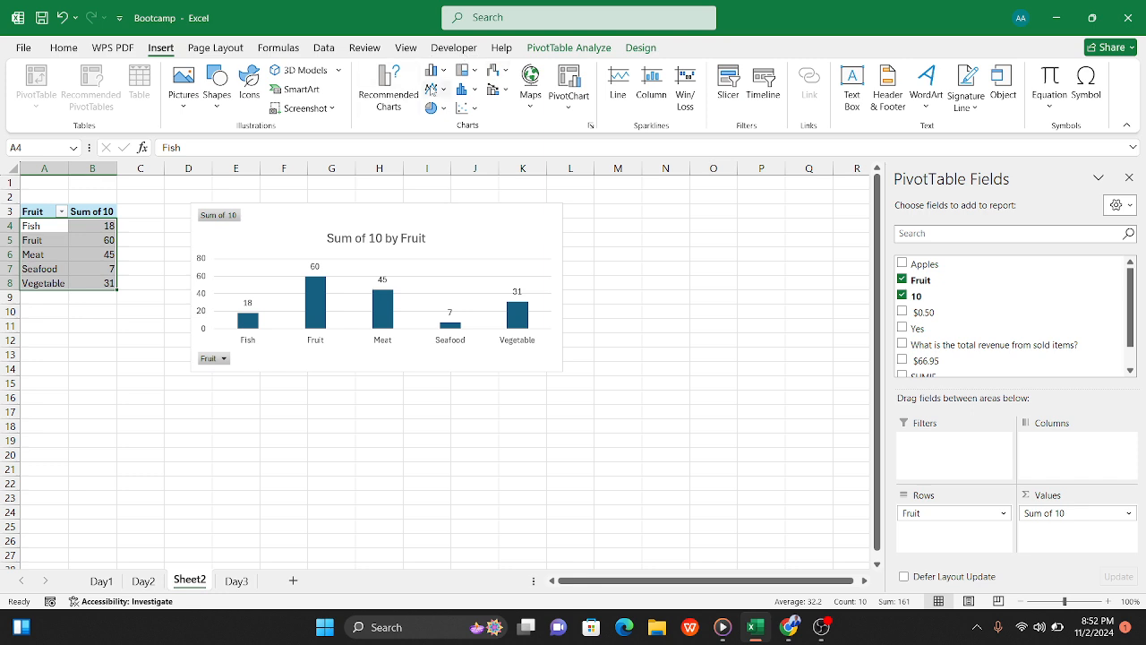
left_click(432, 108)
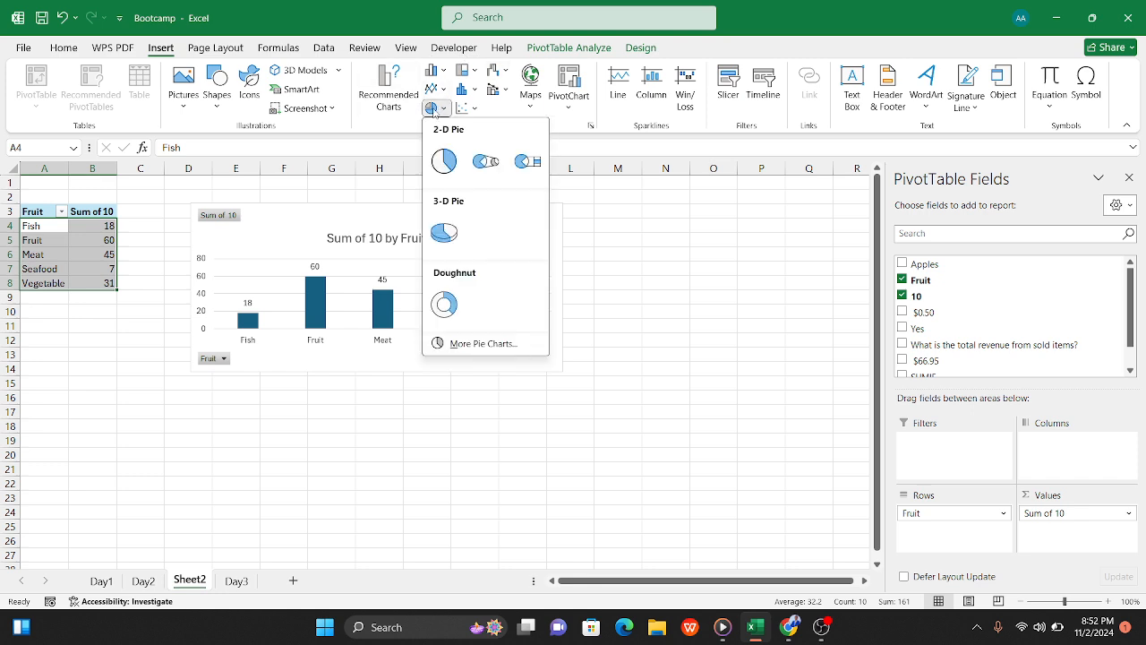
left_click(444, 161)
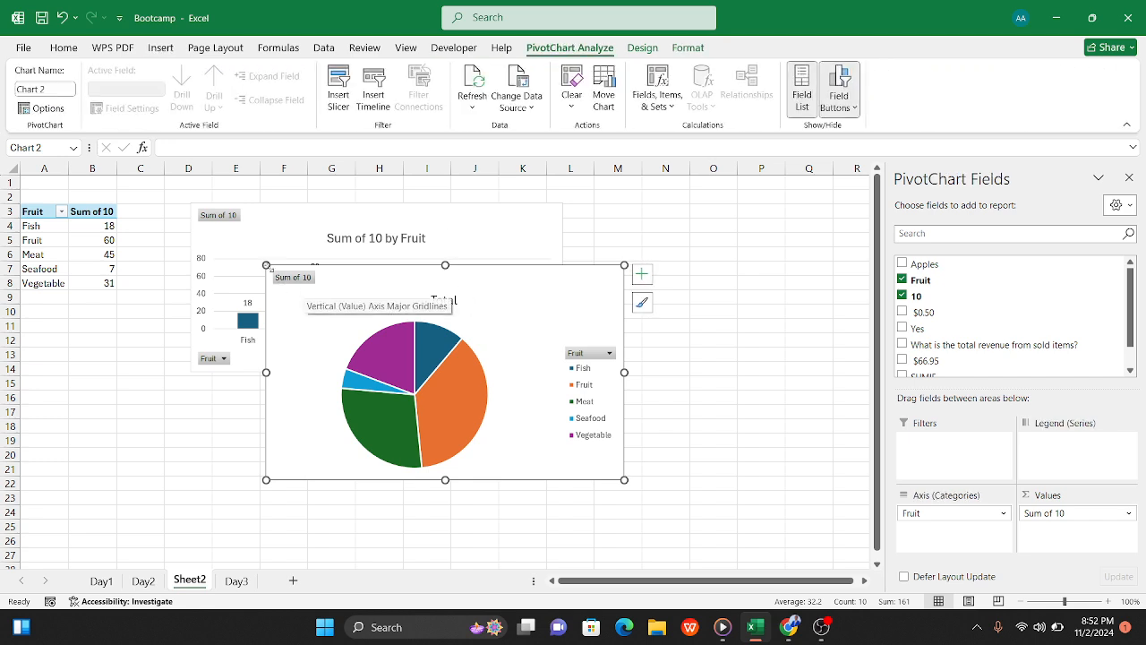
Step: Add data labels to the pie chart and resize it over the column chart to about columns D to J, rows 3 to 13
left_click_drag(266, 265, 190, 204)
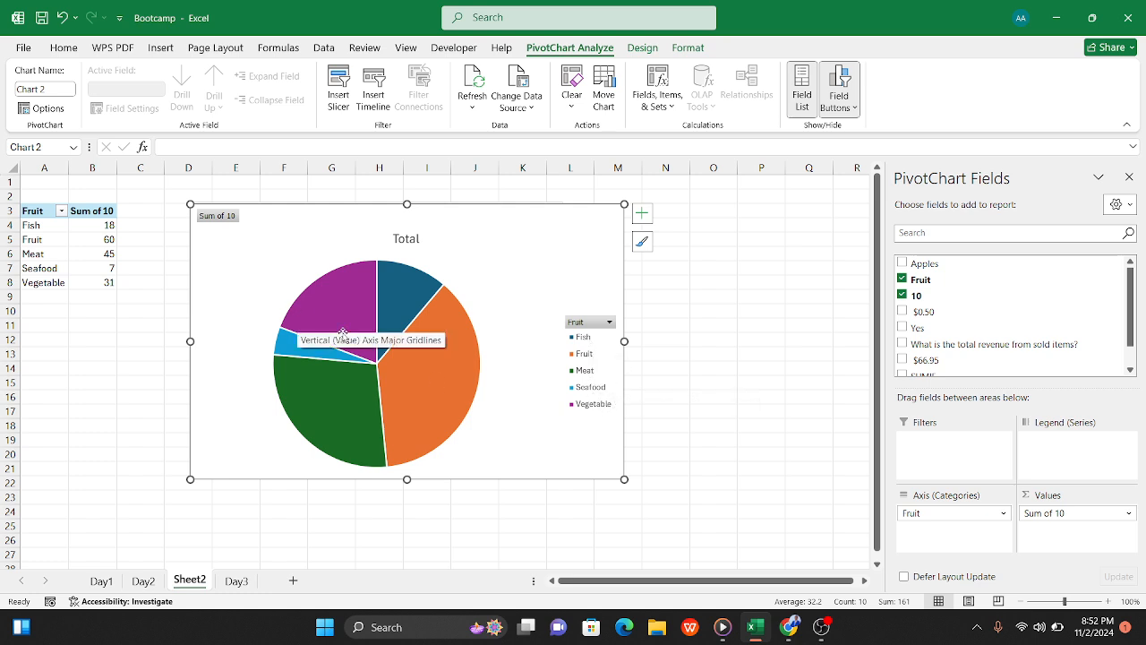
left_click(643, 215)
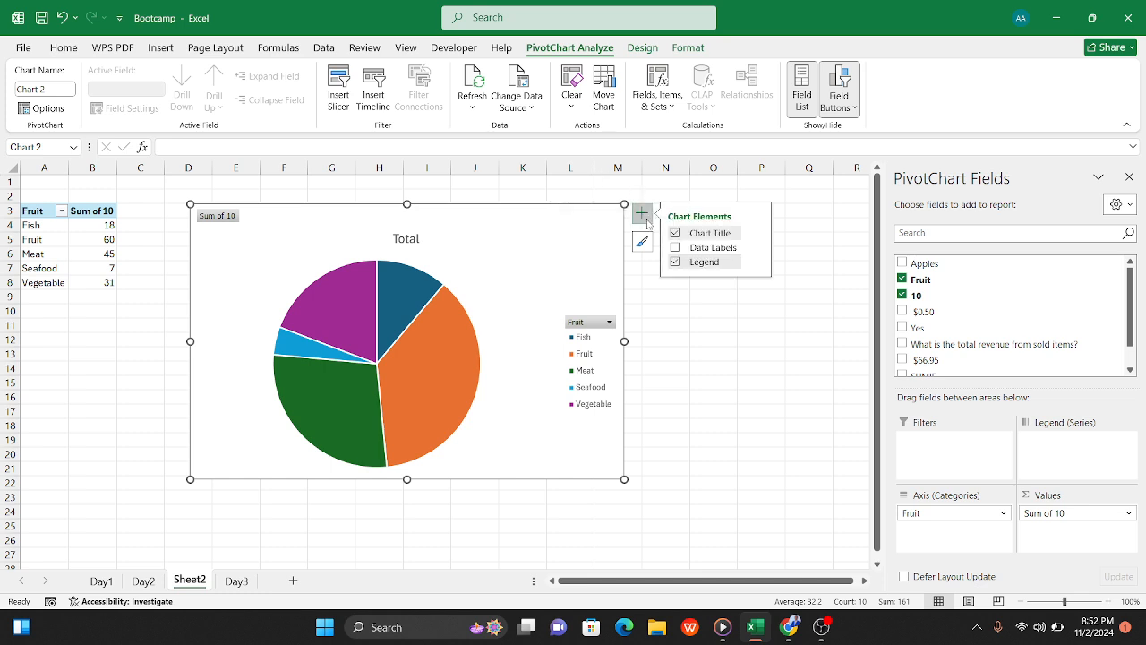
left_click(674, 248)
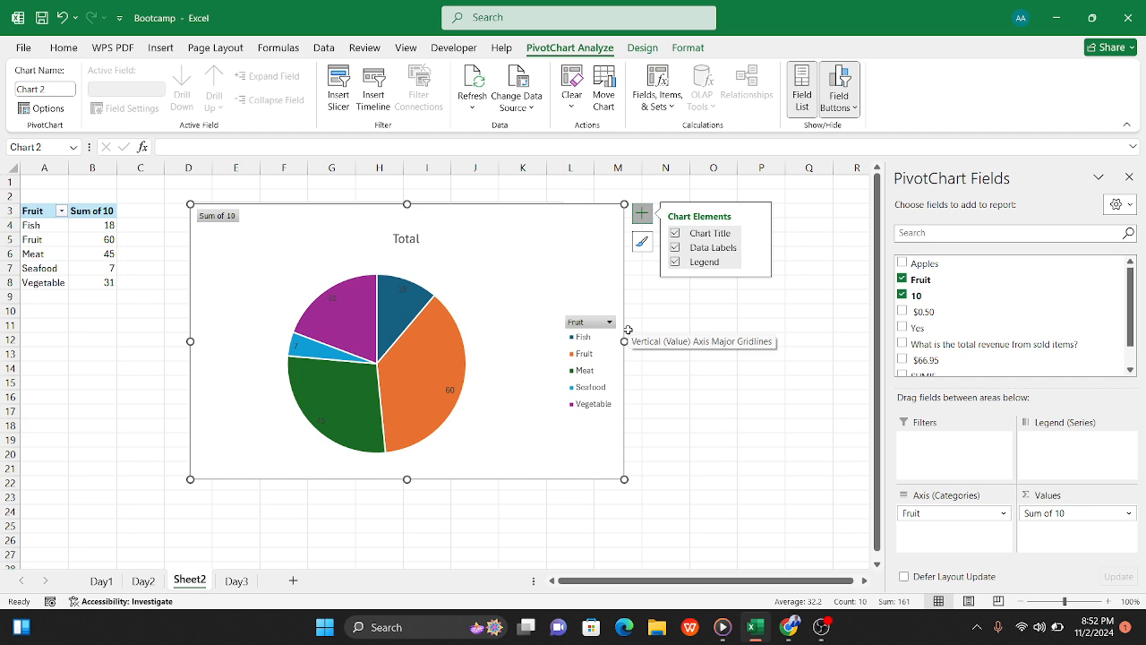
left_click_drag(624, 479, 553, 414)
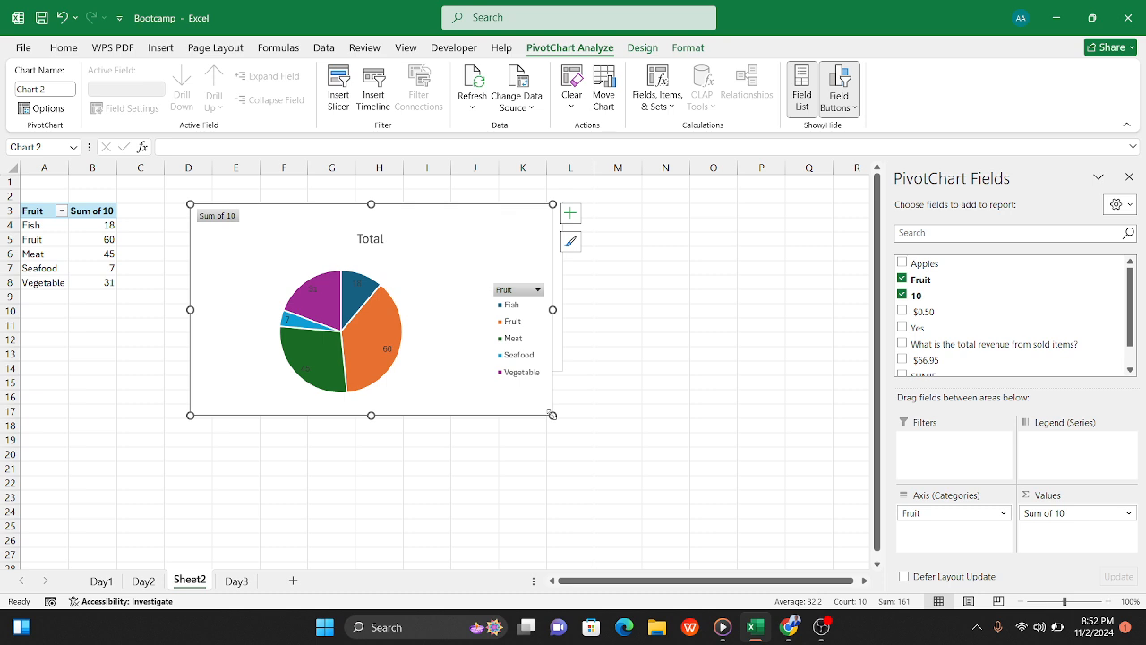
left_click(240, 583)
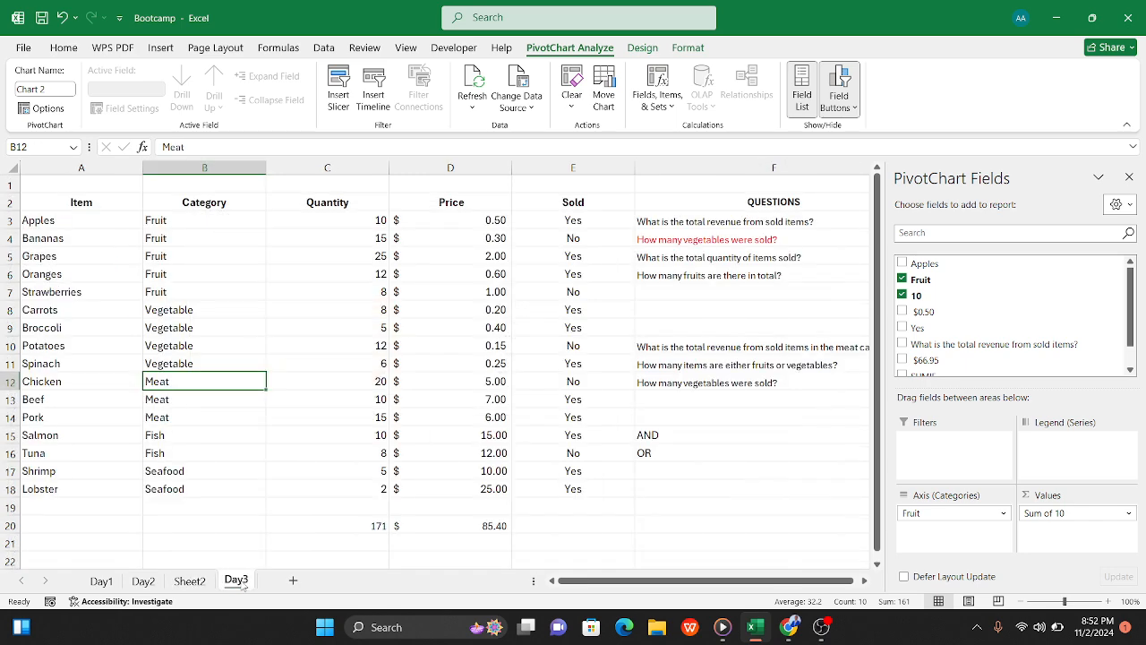
left_click(190, 582)
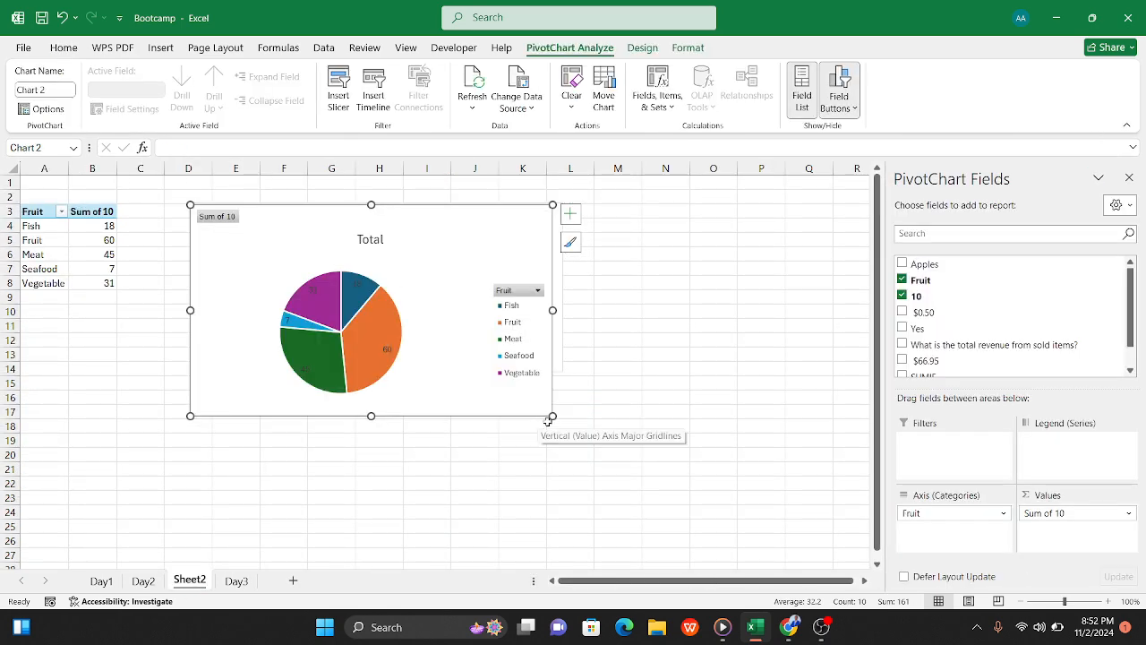
left_click_drag(550, 416, 475, 358)
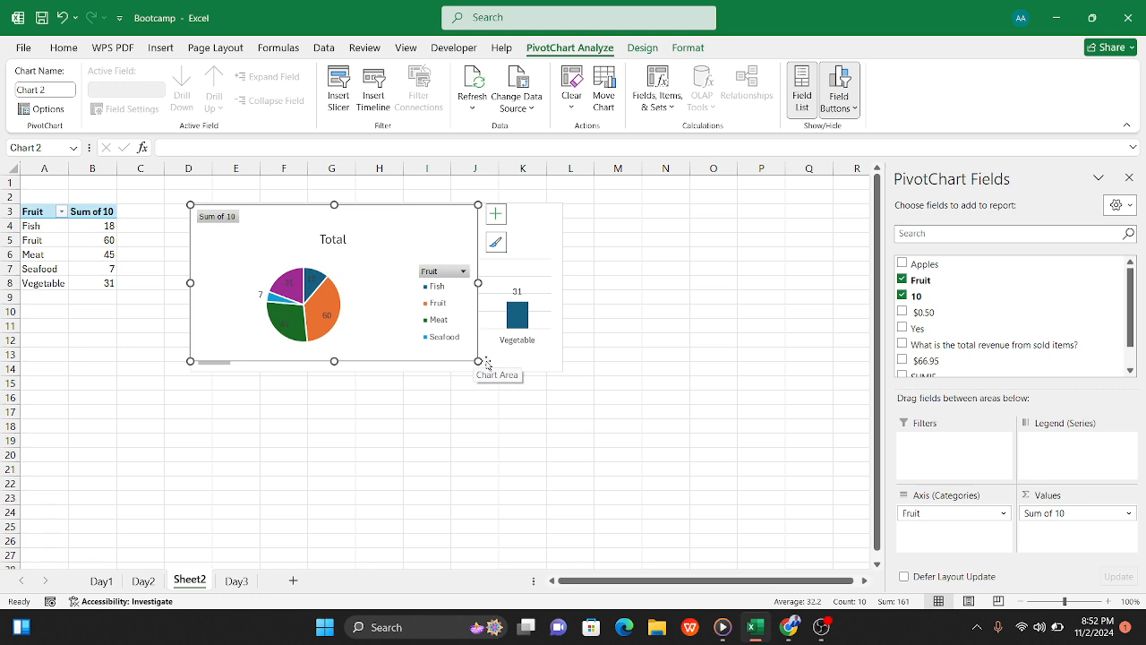
left_click(311, 471)
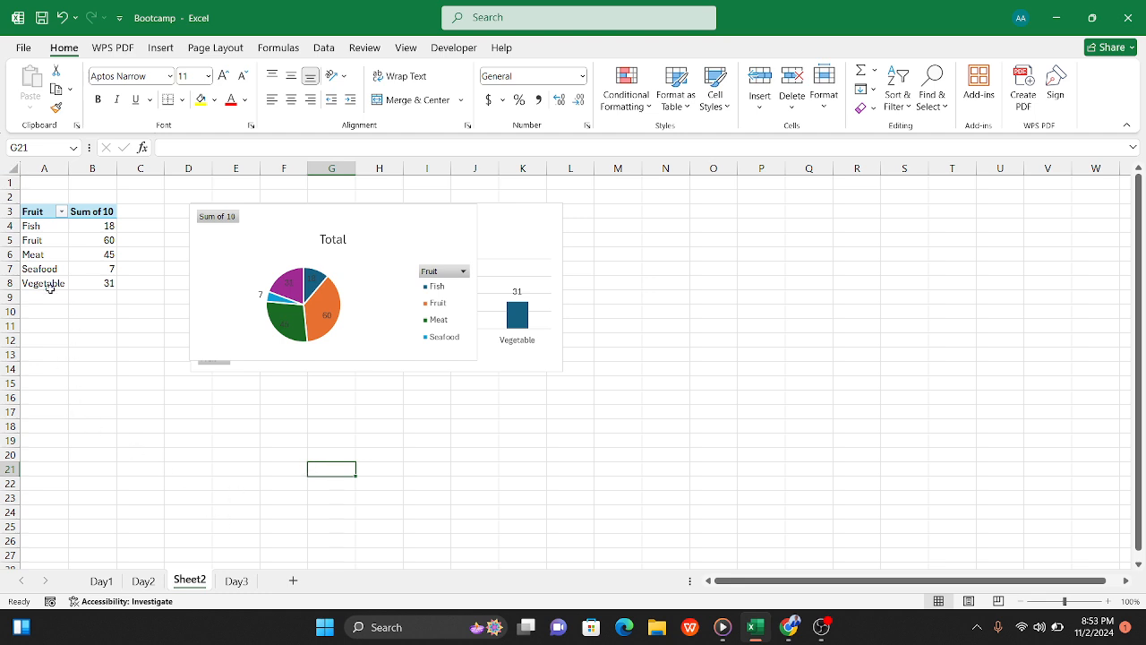
Step: Review the item table, the questions and their answers on the Day3 sheet
left_click(236, 580)
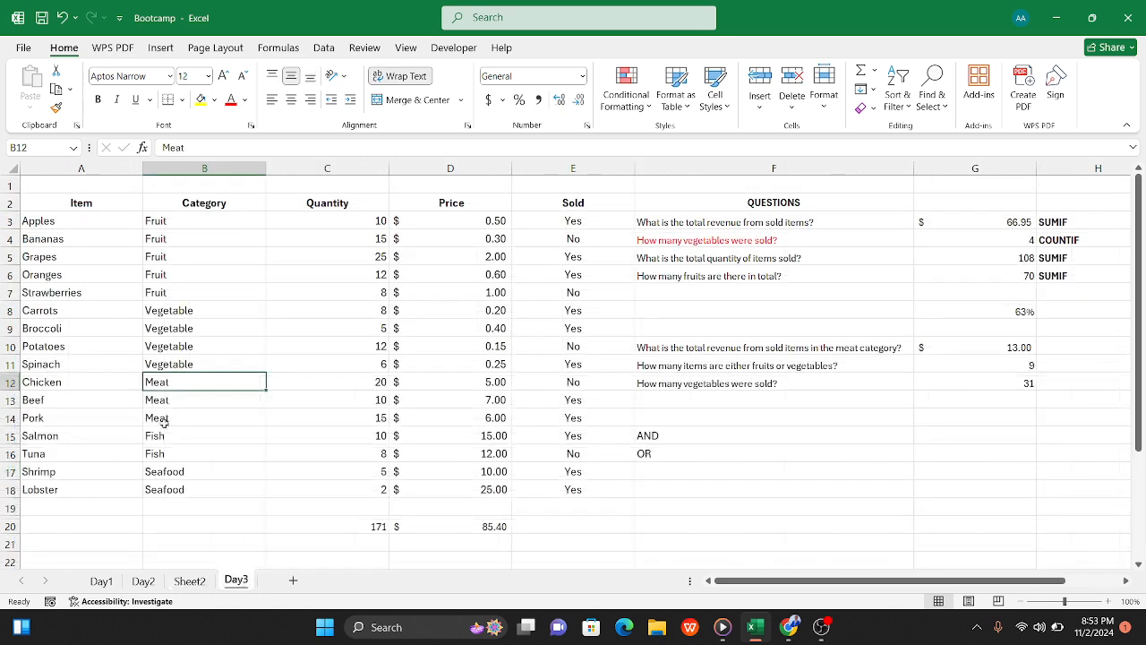
left_click(56, 220)
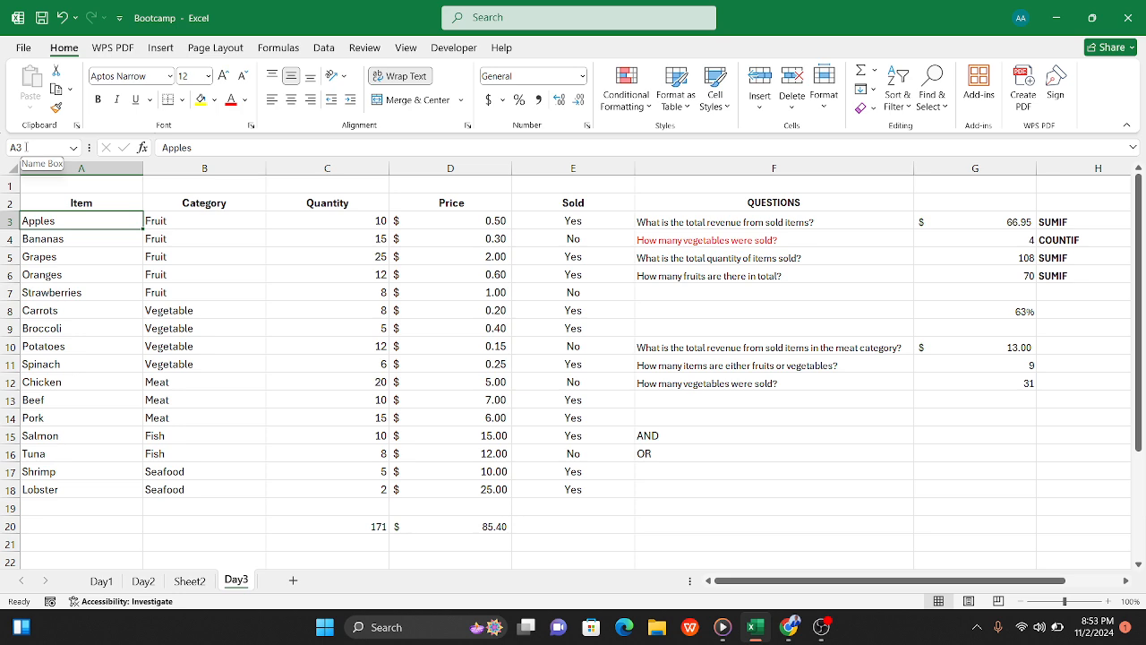
scroll(867, 382, "right", 3)
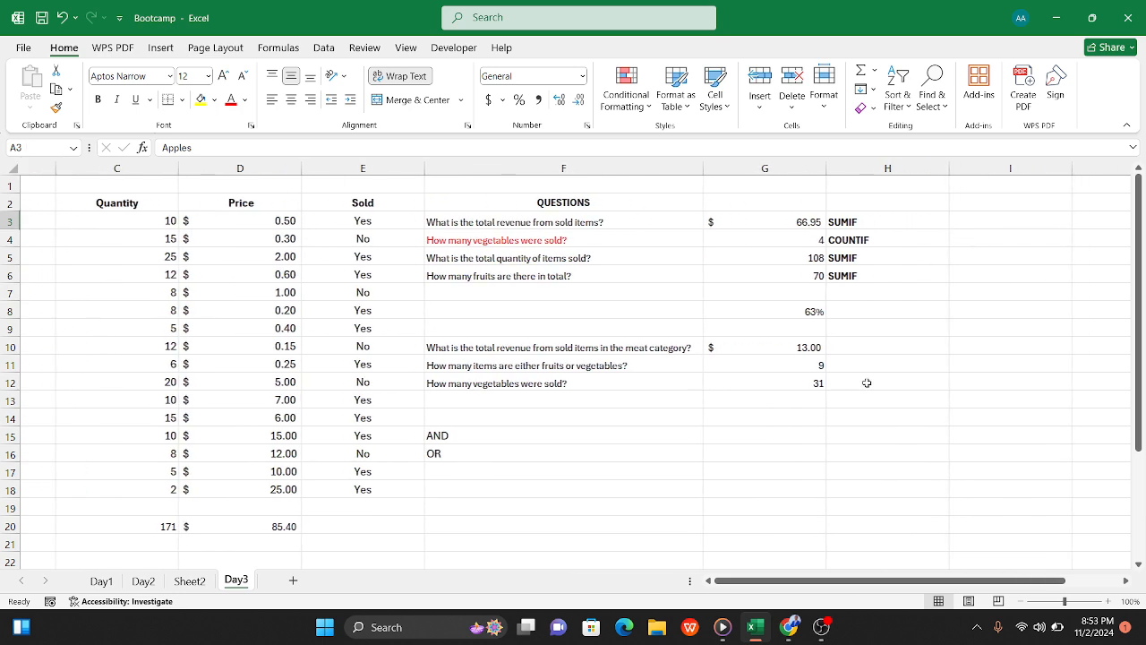
scroll(867, 382, "left", 3)
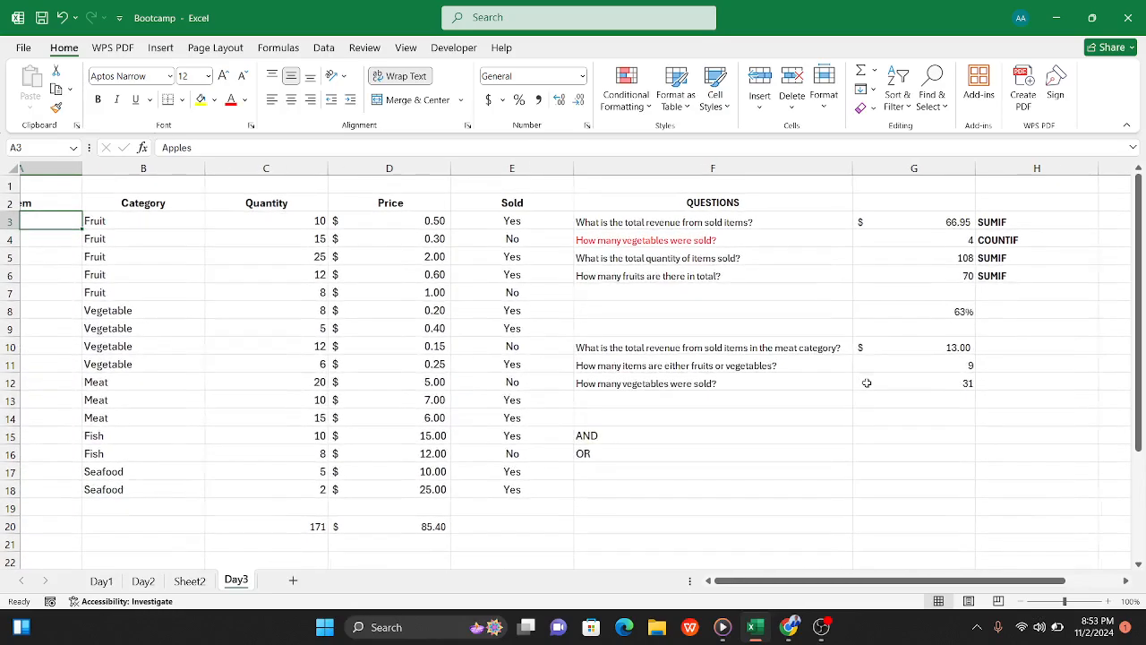
scroll(867, 382, "left", 2)
scroll(867, 382, "right", 3)
scroll(867, 382, "down", 1)
scroll(867, 382, "right", 1)
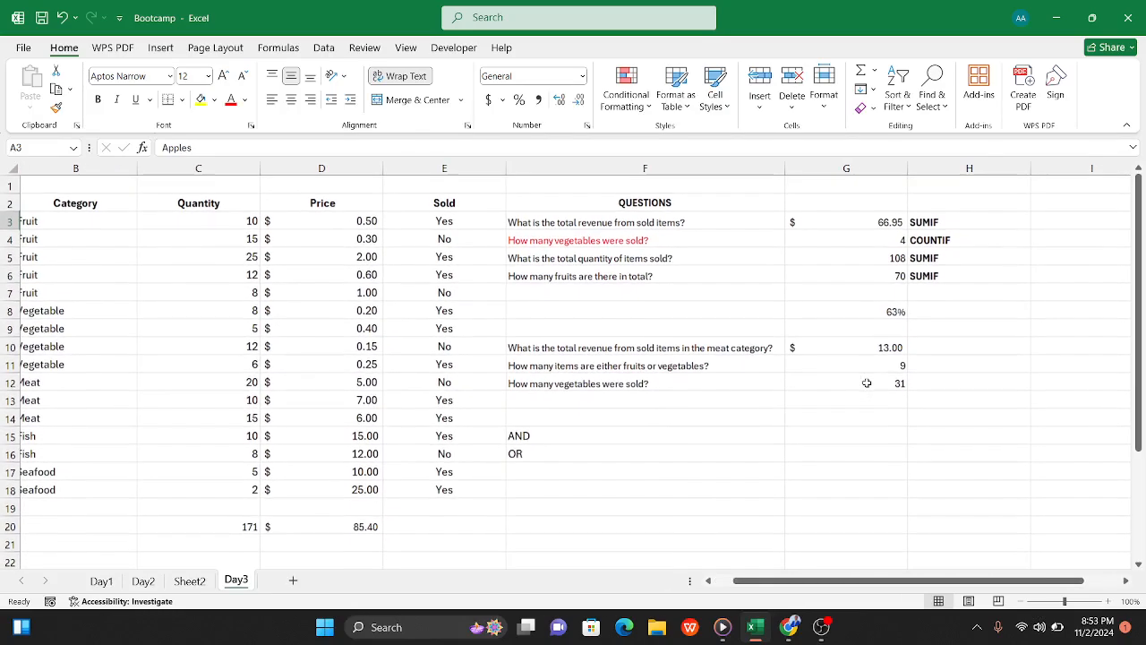
Step: Enter Fruit in cell H9 as a category criterion
left_click(868, 365)
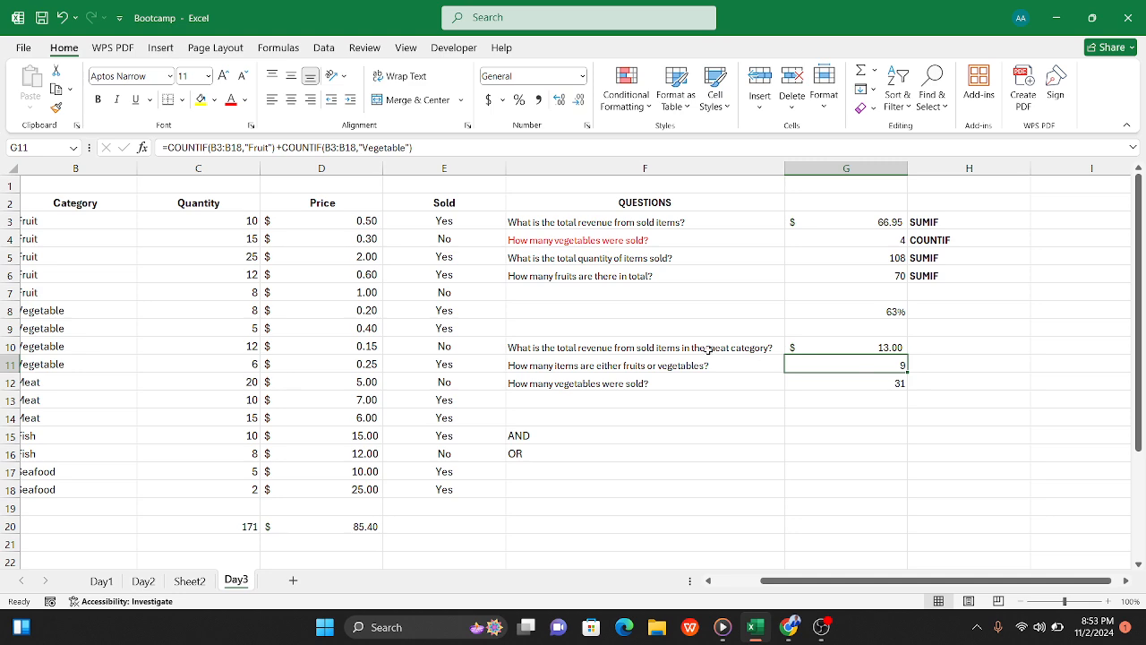
left_click(984, 331)
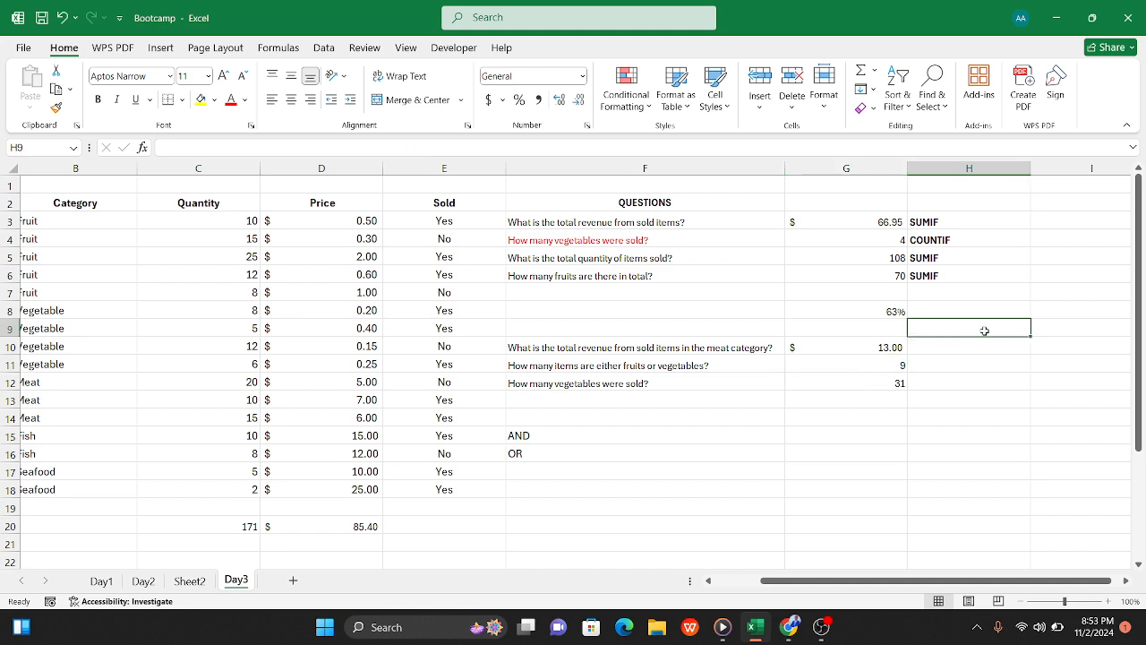
type("Fruit")
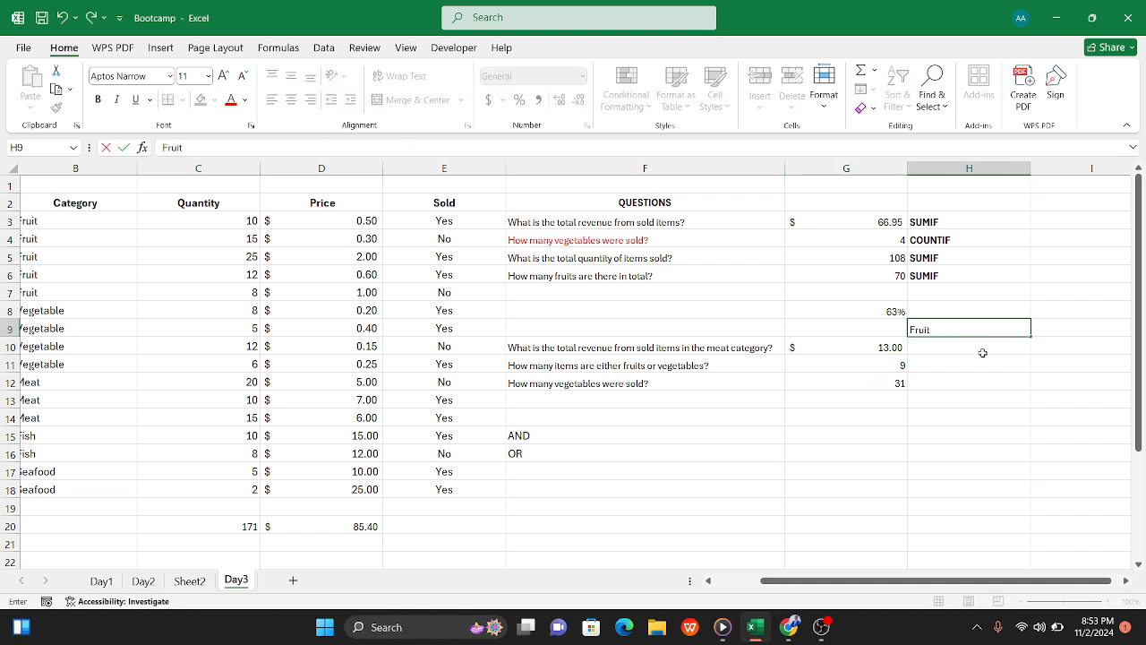
left_click(981, 380)
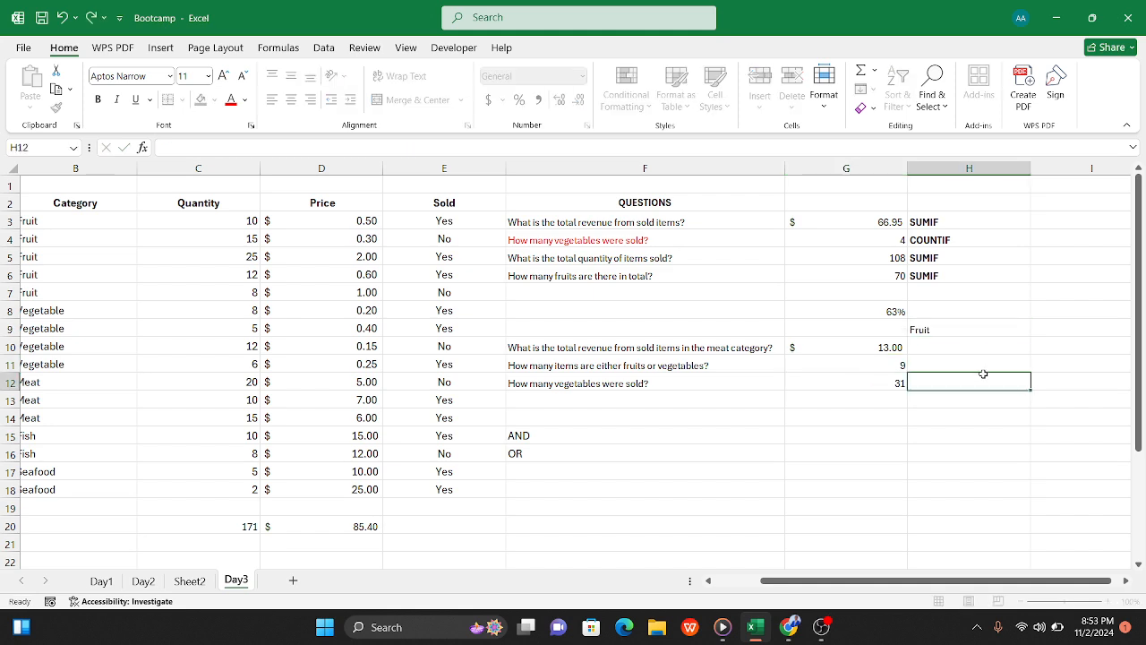
Step: Copy the Vegetable criterion from the SUMIF formula in G12 and paste it into cell H9
left_click(891, 369)
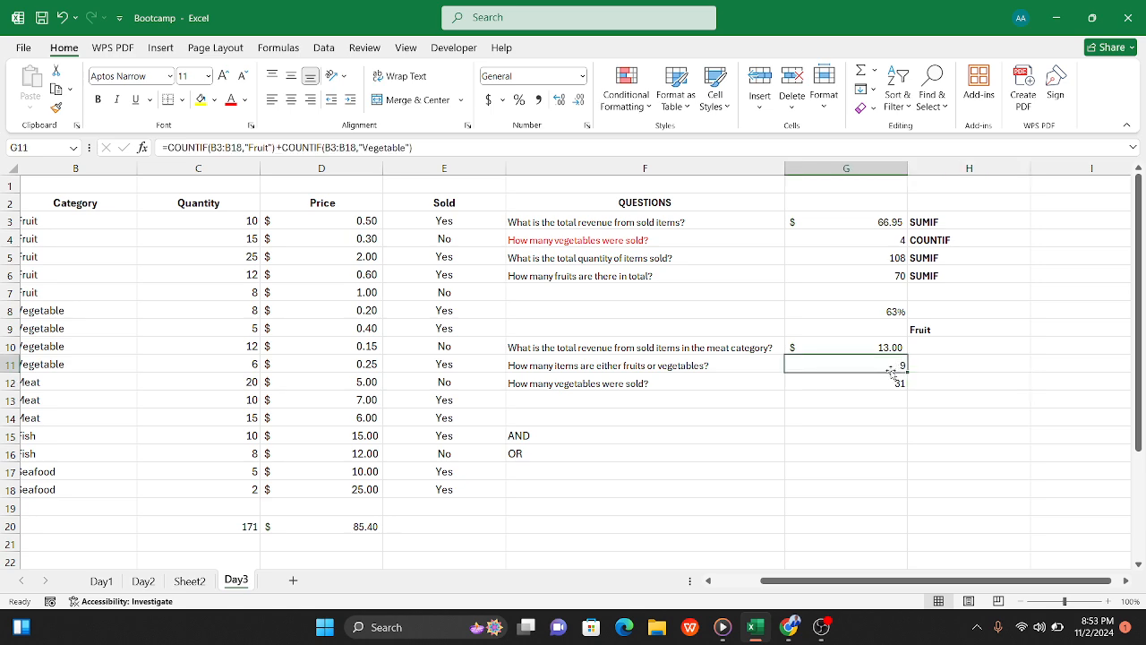
left_click(871, 387)
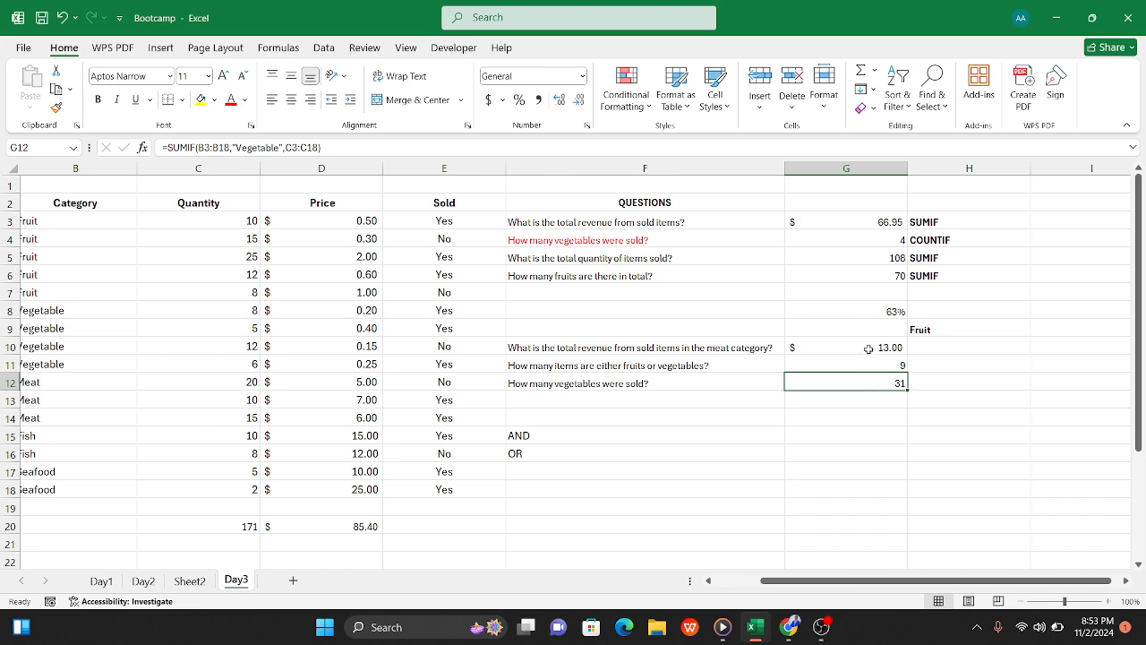
left_click(866, 346)
left_click(862, 385)
left_click_drag(236, 147, 281, 148)
key("ctrl+c")
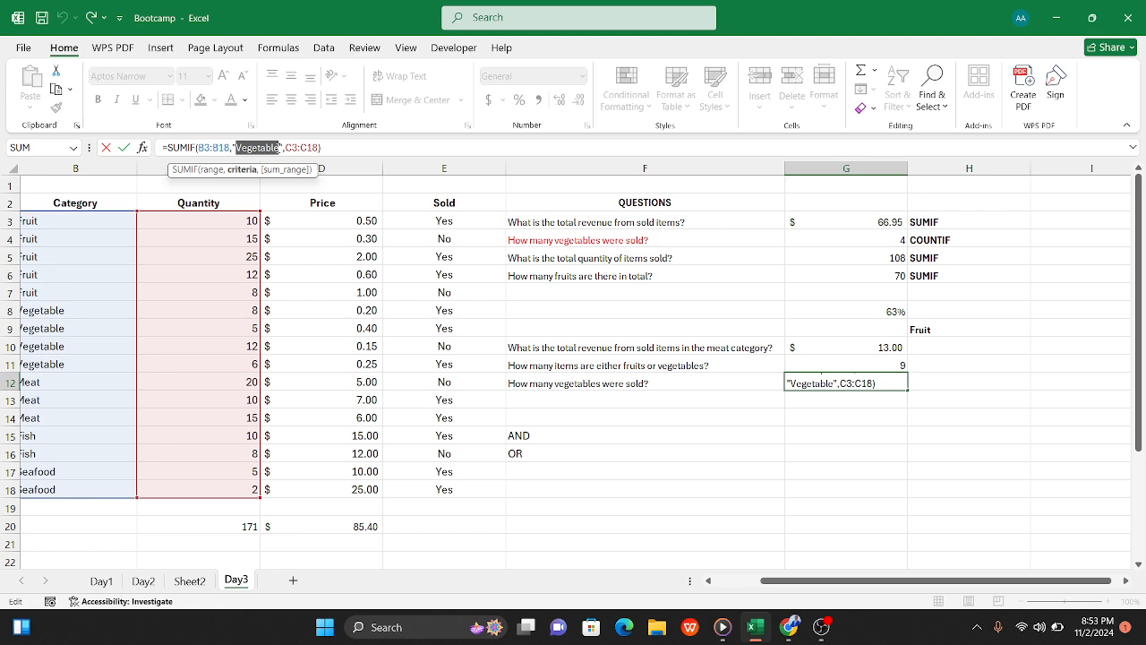
left_click(941, 333)
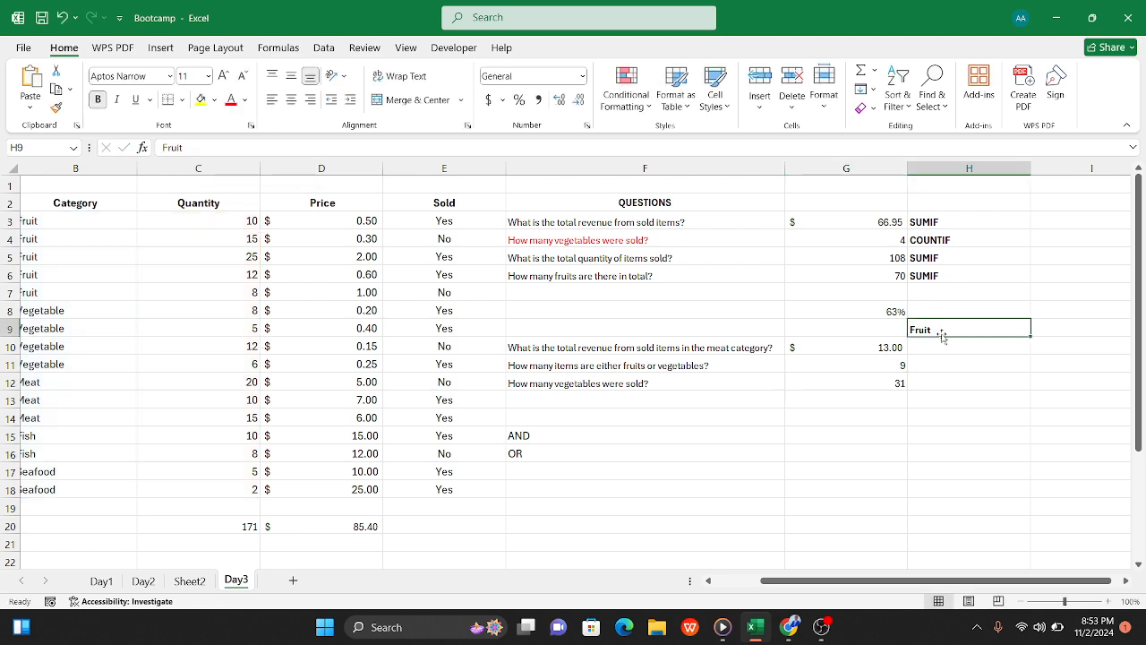
key("ctrl+v")
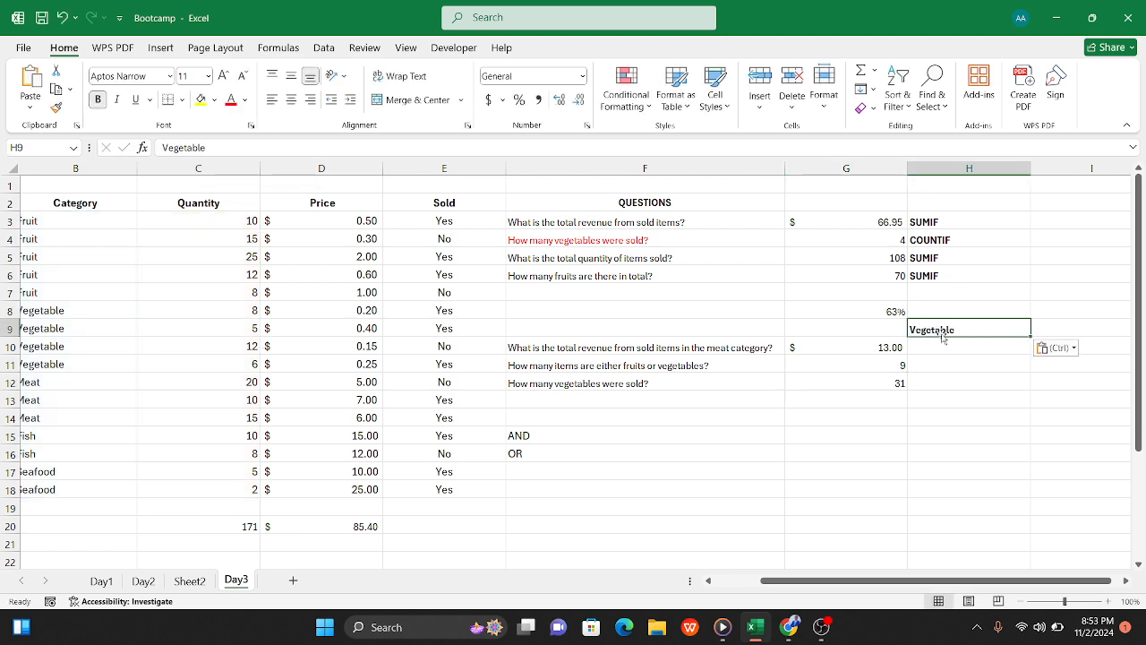
left_click(971, 365)
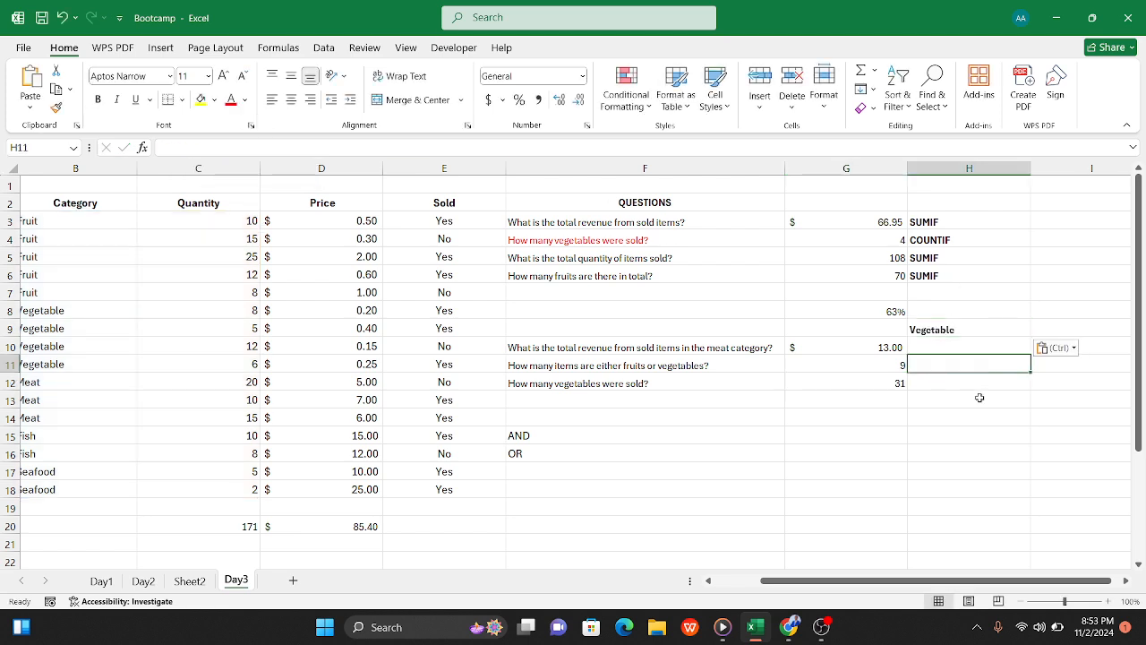
left_click(956, 331)
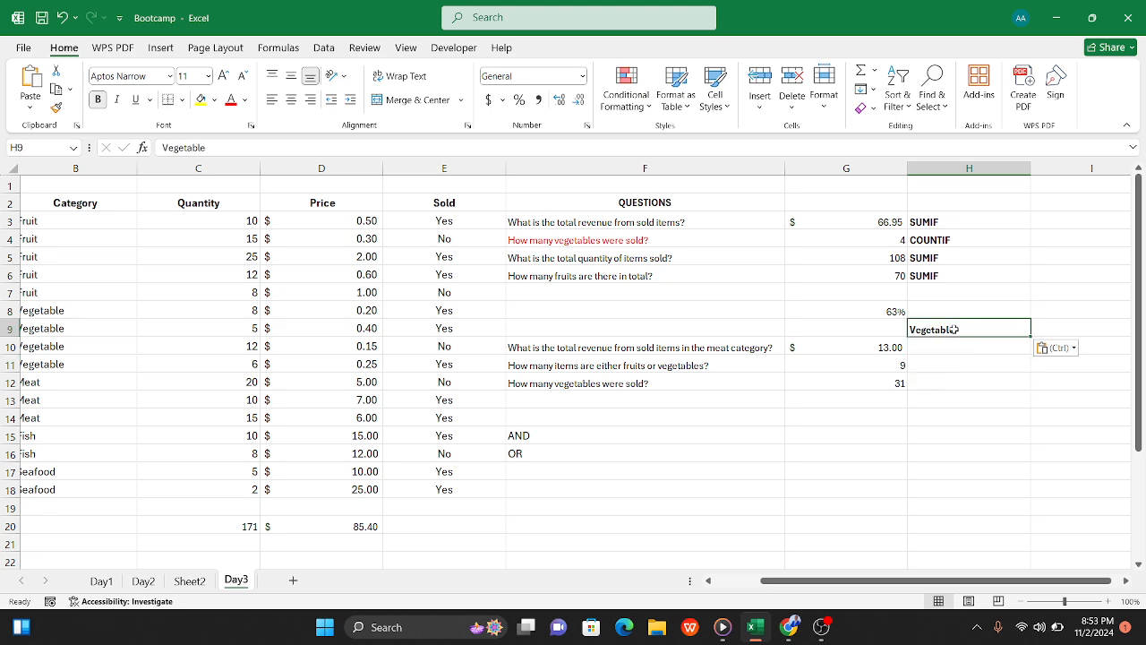
Step: Copy the category entries in B3:B18 and paste them into column I starting at I2
scroll(277, 385, "left", 2)
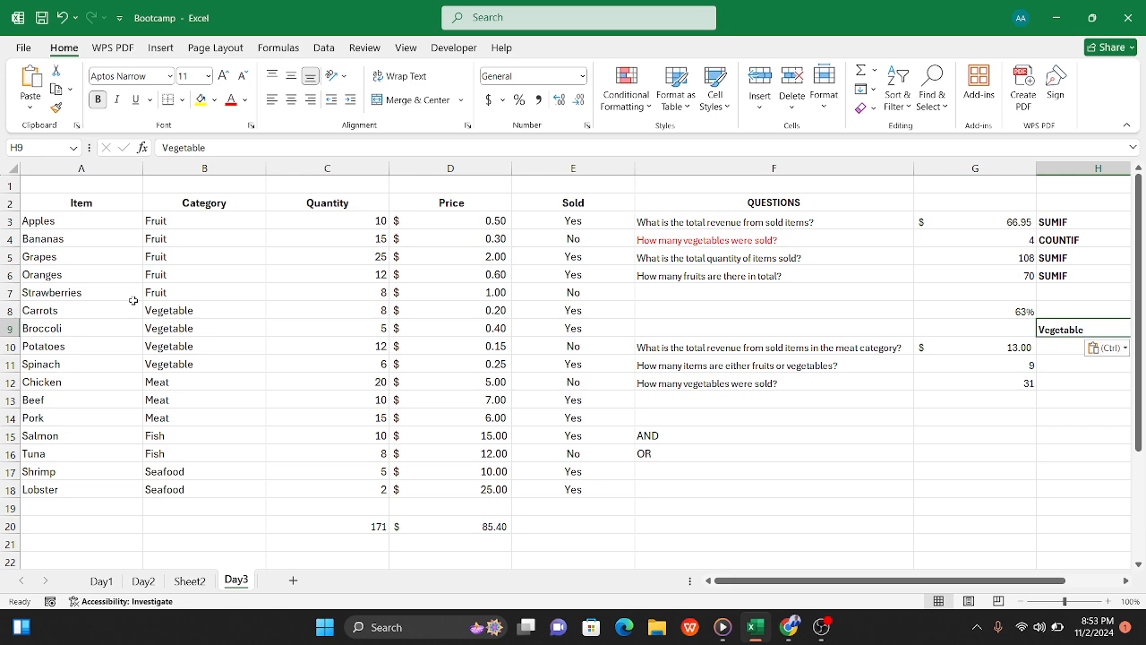
left_click_drag(163, 222, 186, 490)
key("ctrl+c")
scroll(154, 477, "right", 5)
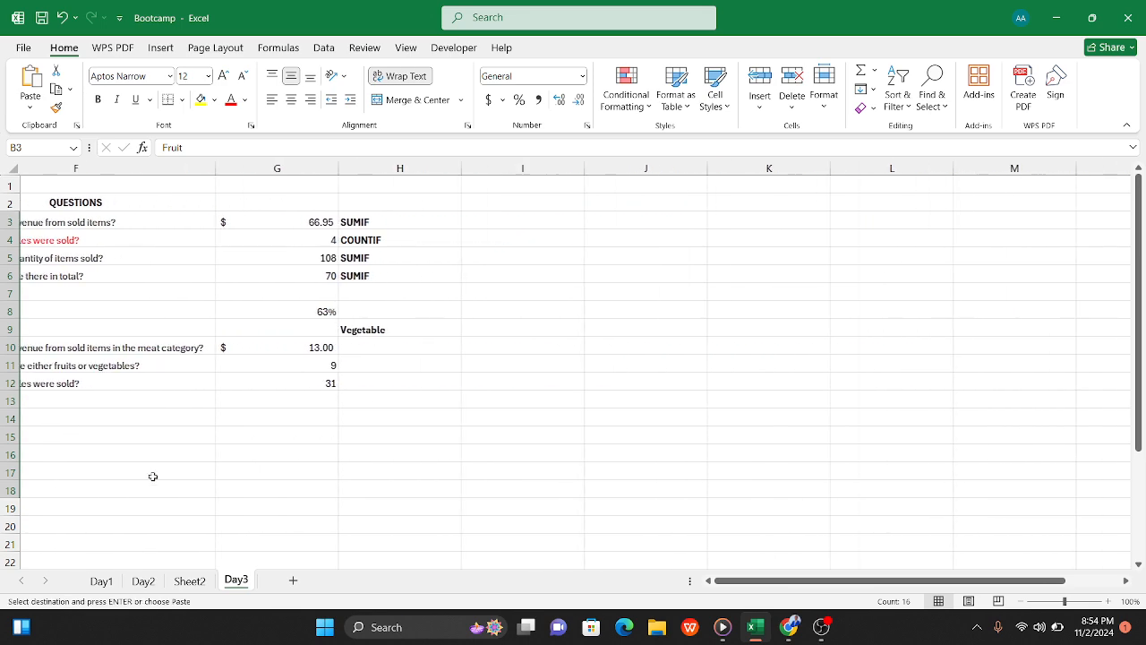
scroll(153, 477, "right", 2)
left_click(402, 199)
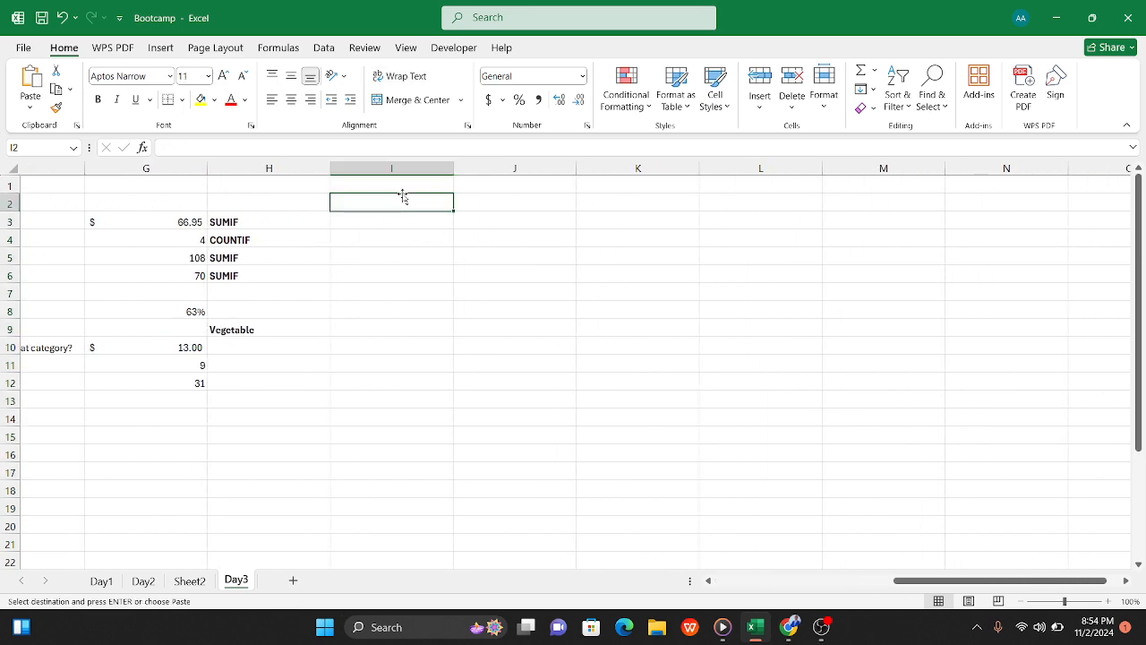
key("ctrl+v")
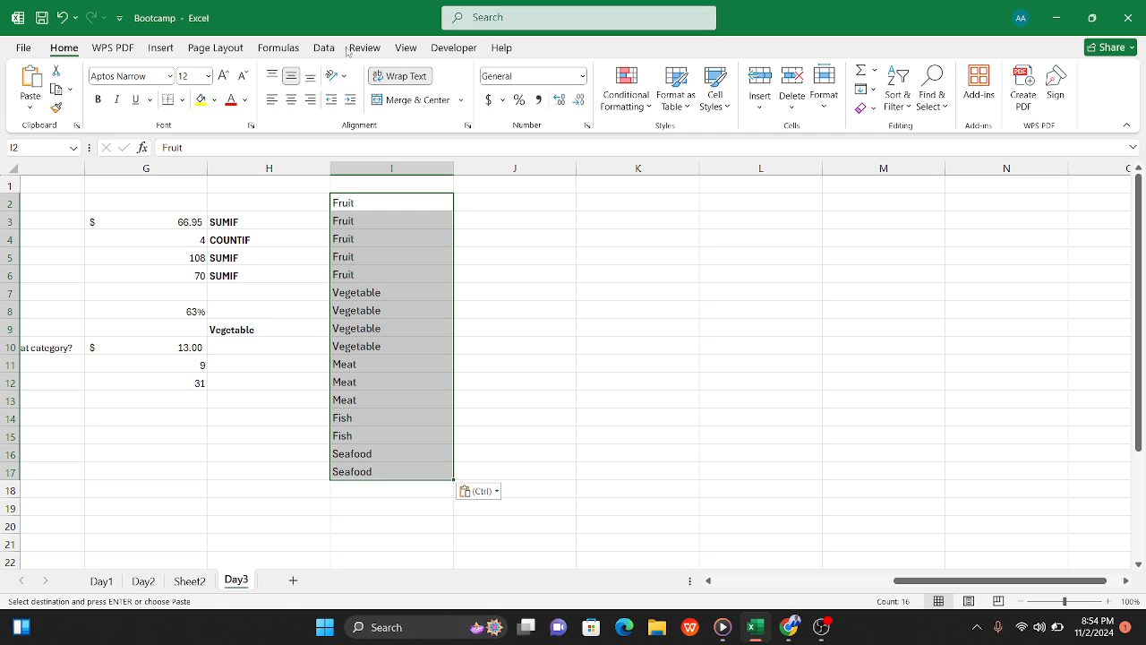
Step: Try to remove duplicates from the category list in I2:I17, then cancel and clear the list
left_click(323, 47)
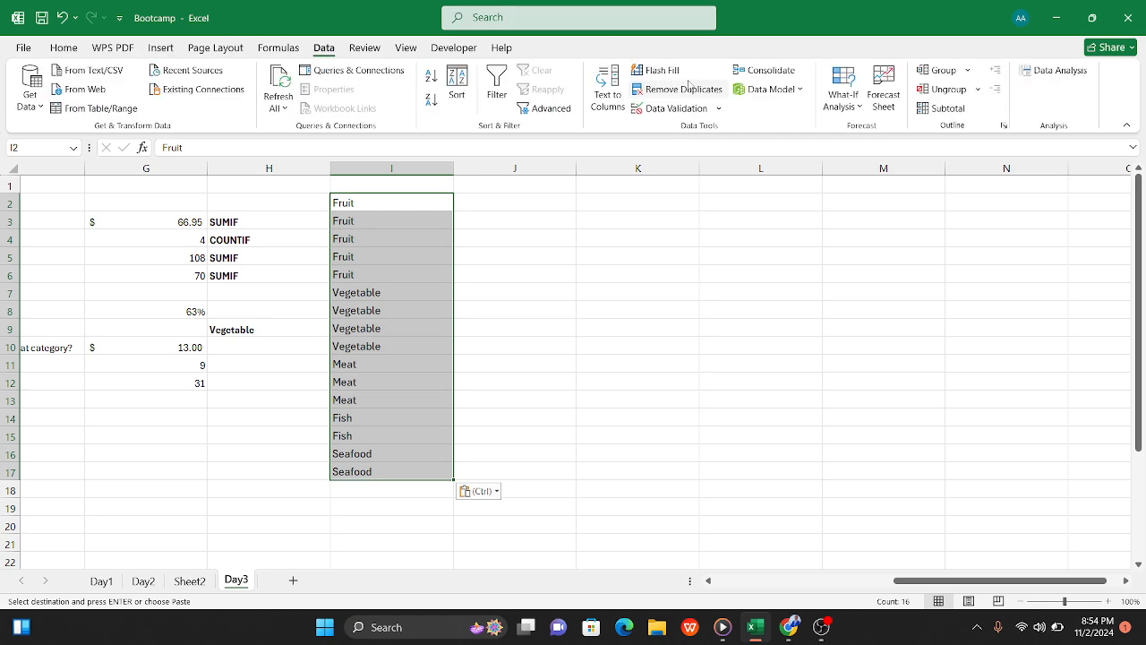
left_click(709, 93)
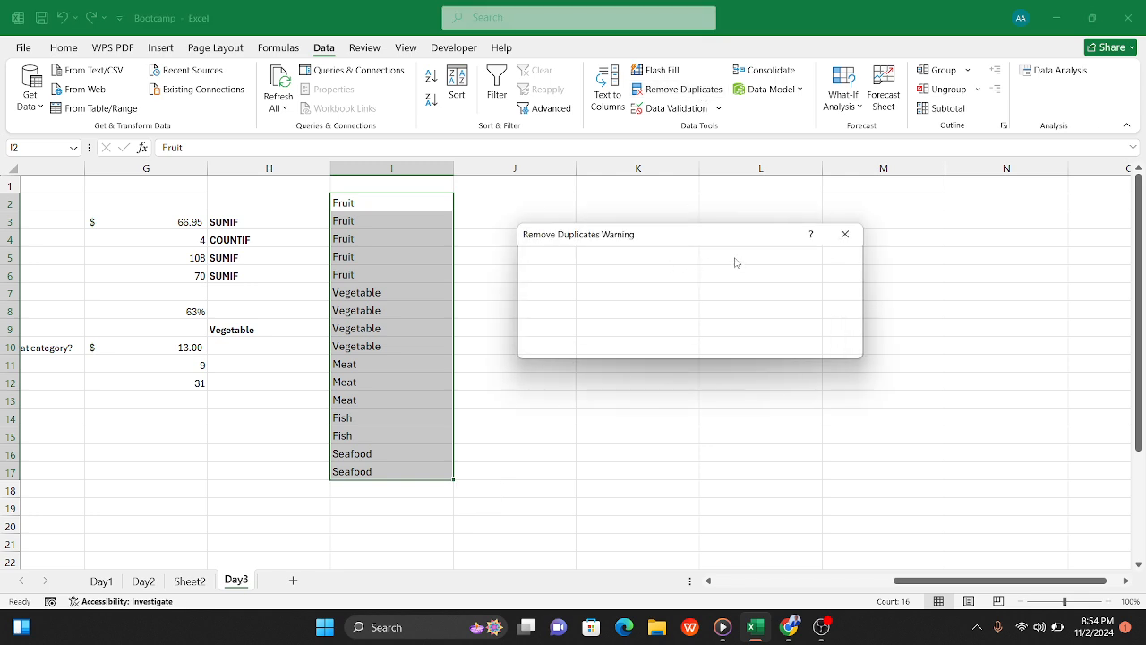
left_click(844, 233)
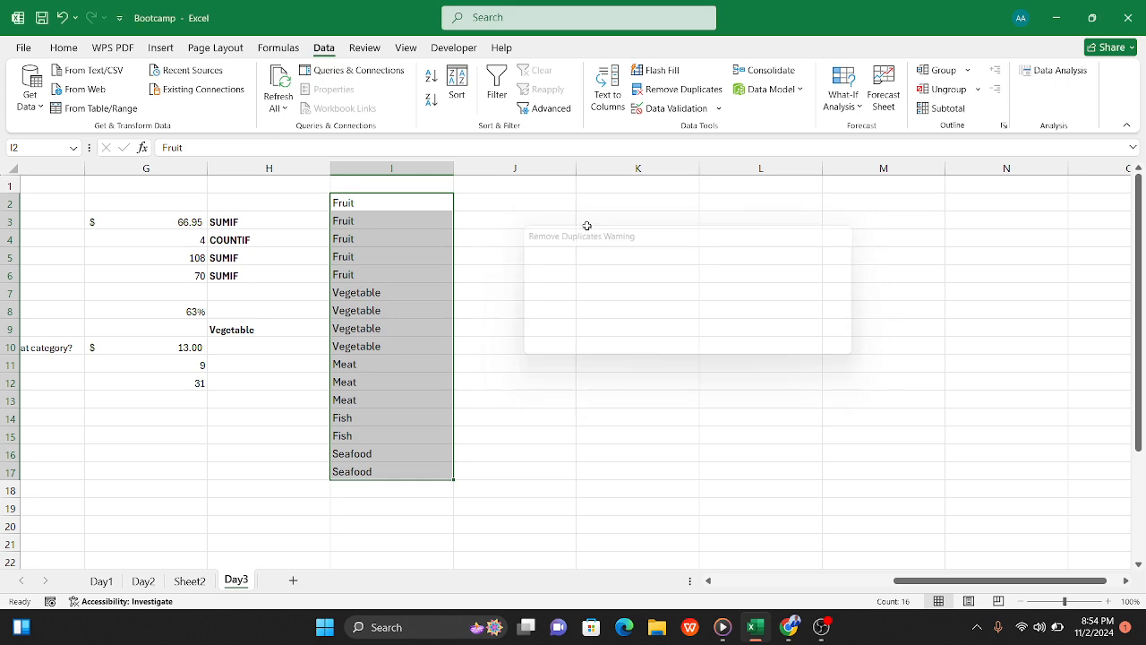
Step: Copy the category names from the pivot table in Sheet2 A4:A8 and paste them into Day3 starting at I5
left_click(188, 580)
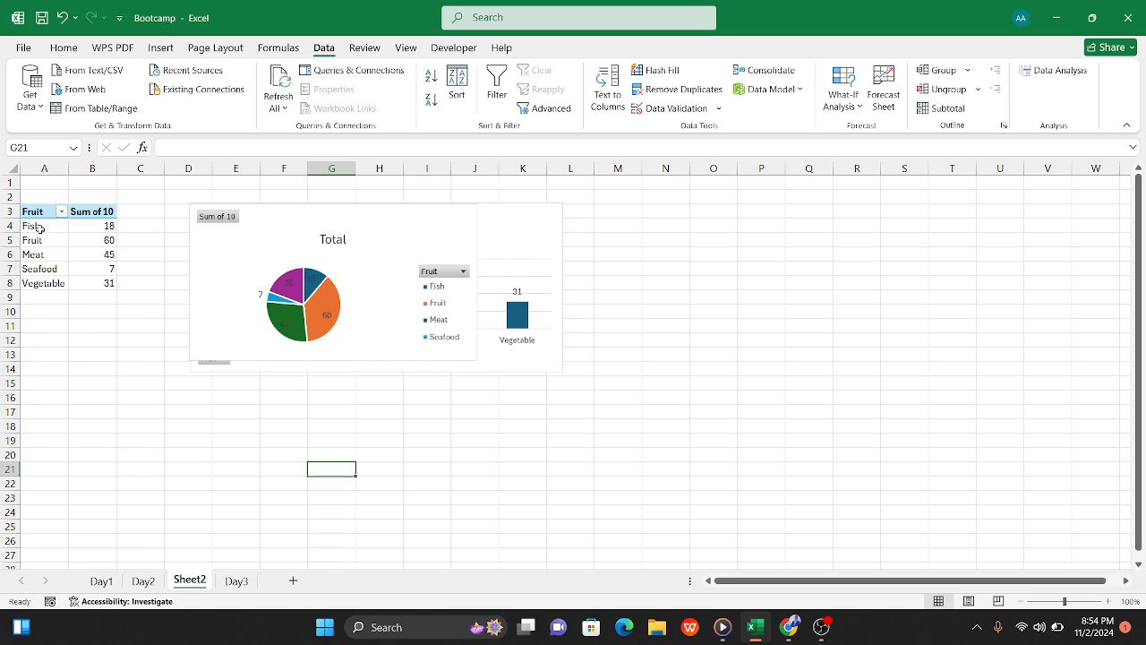
left_click_drag(39, 229, 43, 281)
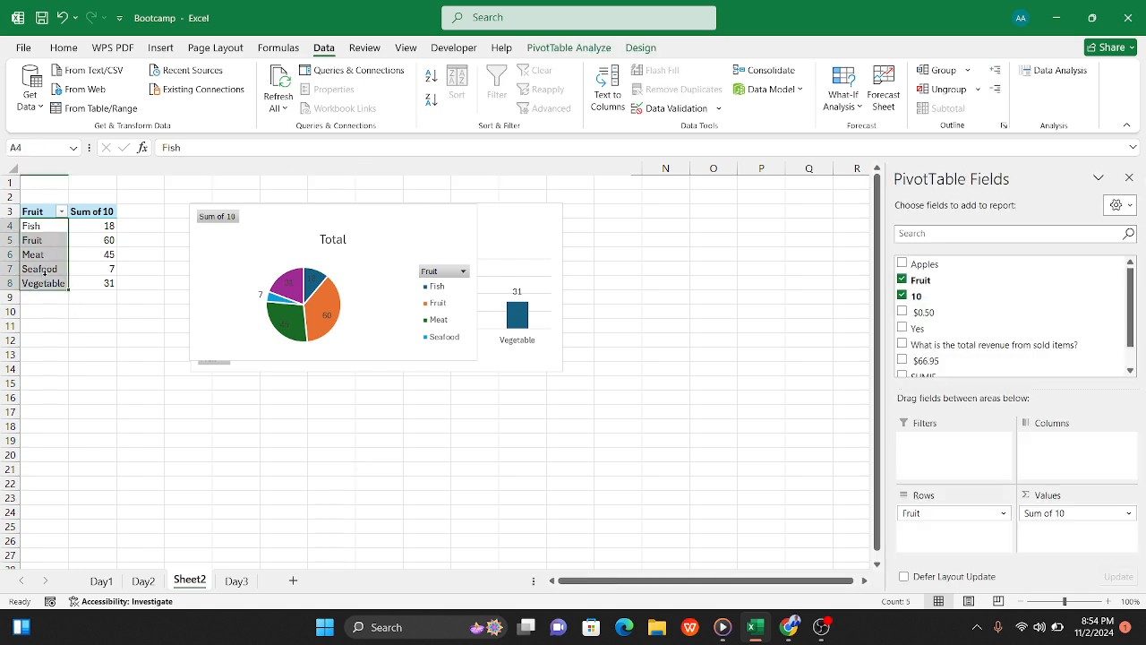
key("ctrl+c")
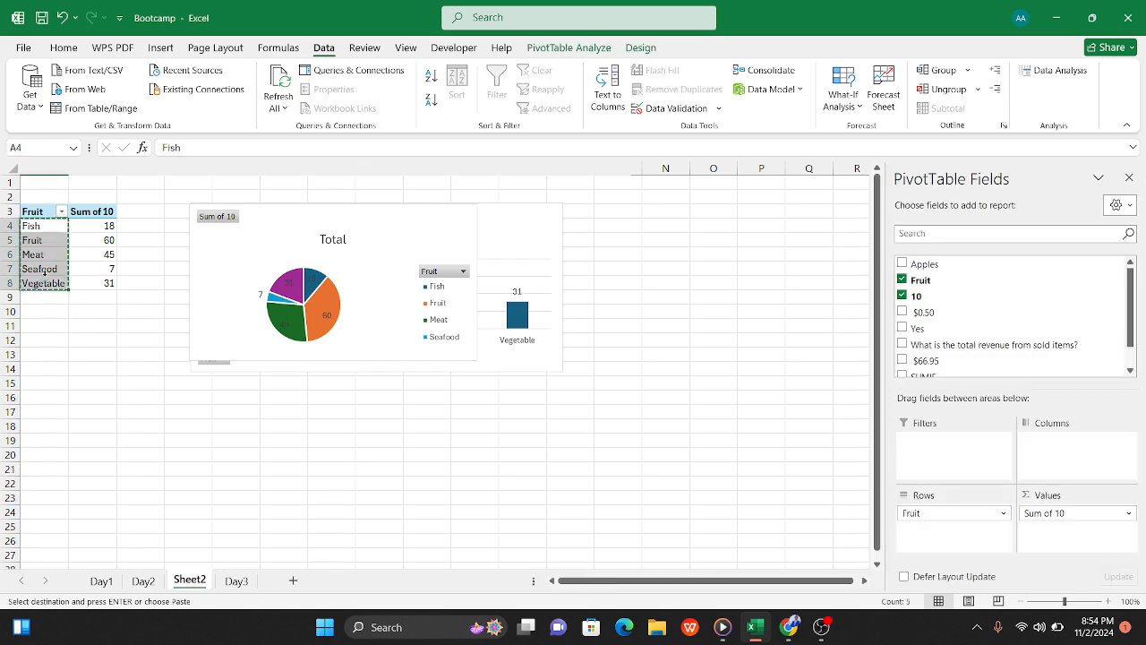
left_click(237, 581)
left_click(409, 254)
key("ctrl+v")
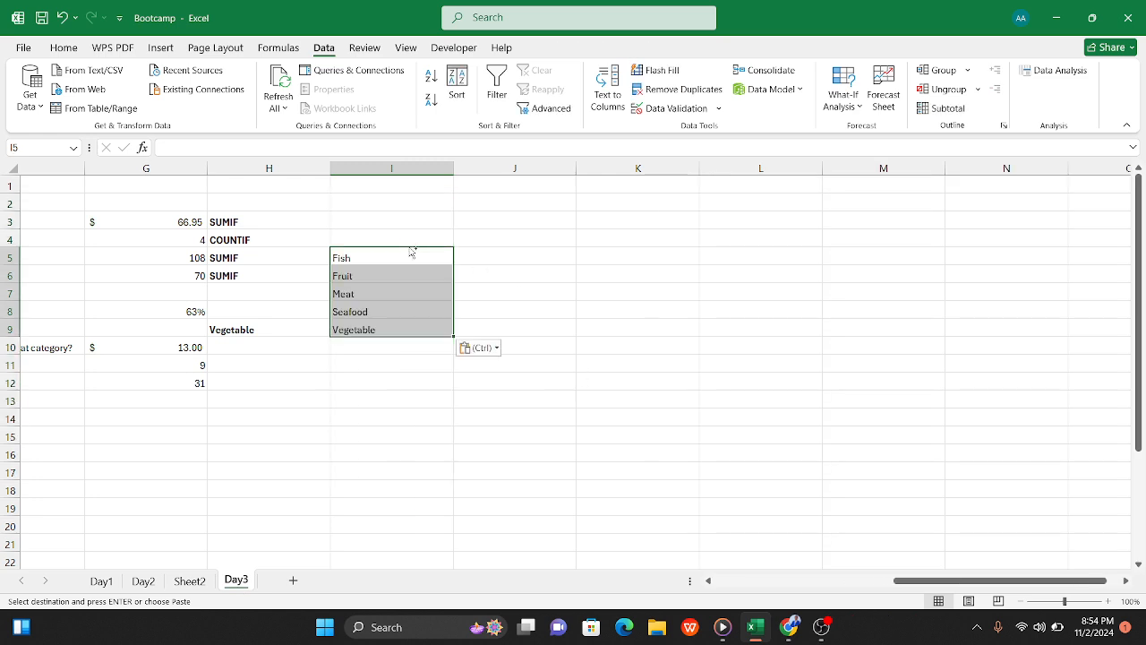
Step: Start a SUMIF formula in J5, next to the Fish category
scroll(488, 459, "left", 6)
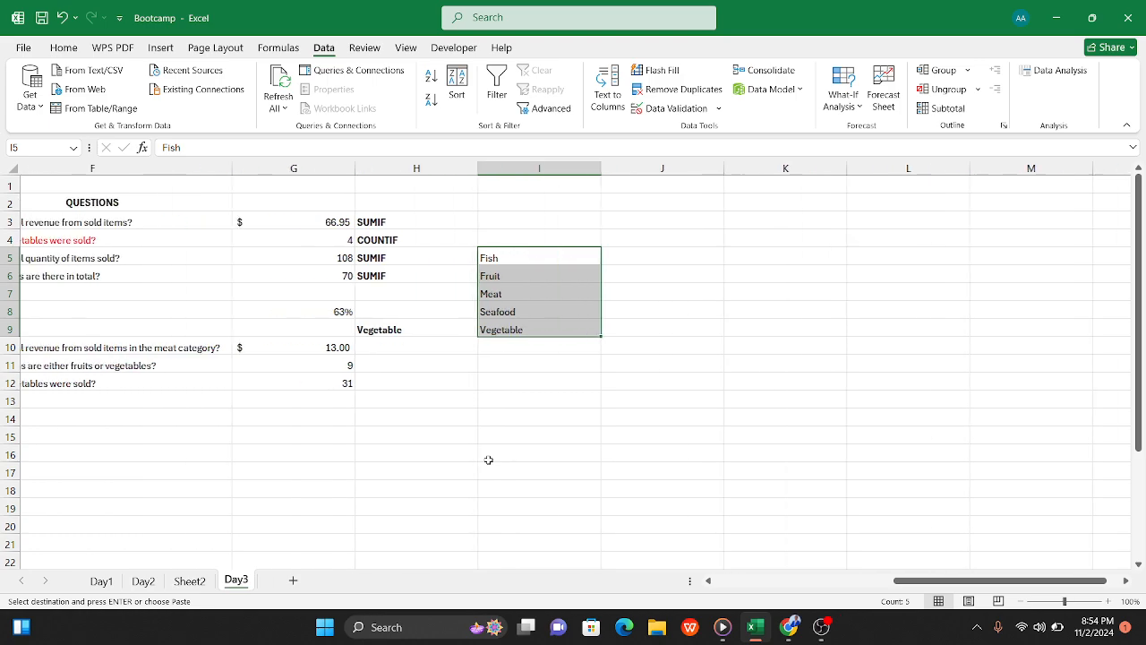
scroll(488, 459, "left", 4)
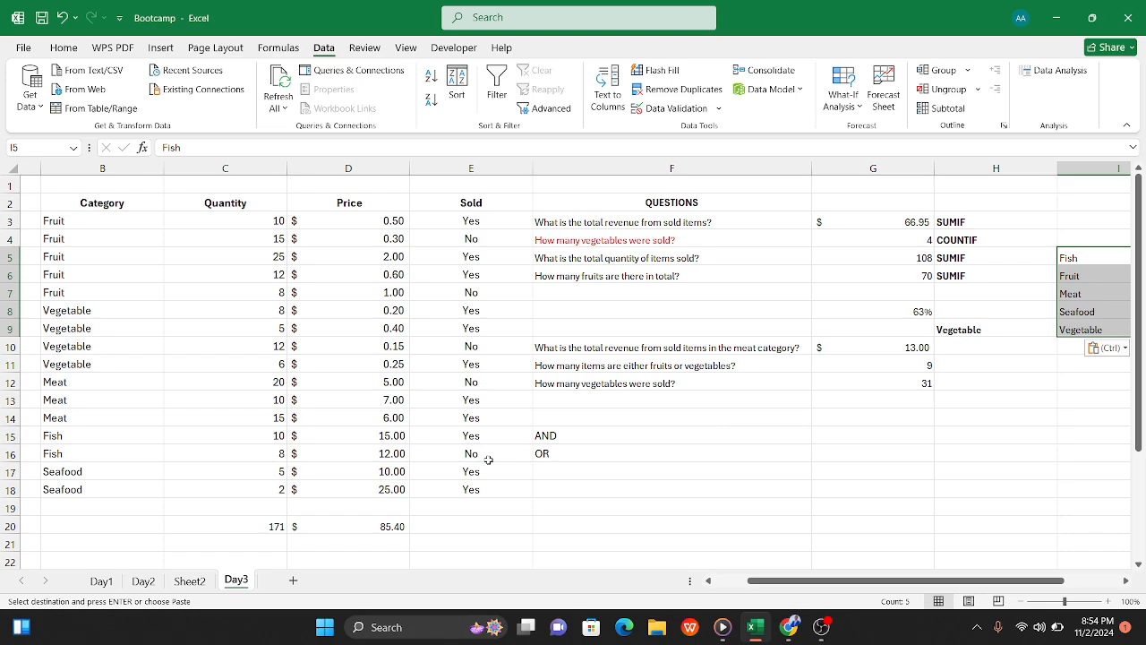
scroll(488, 460, "right", 4)
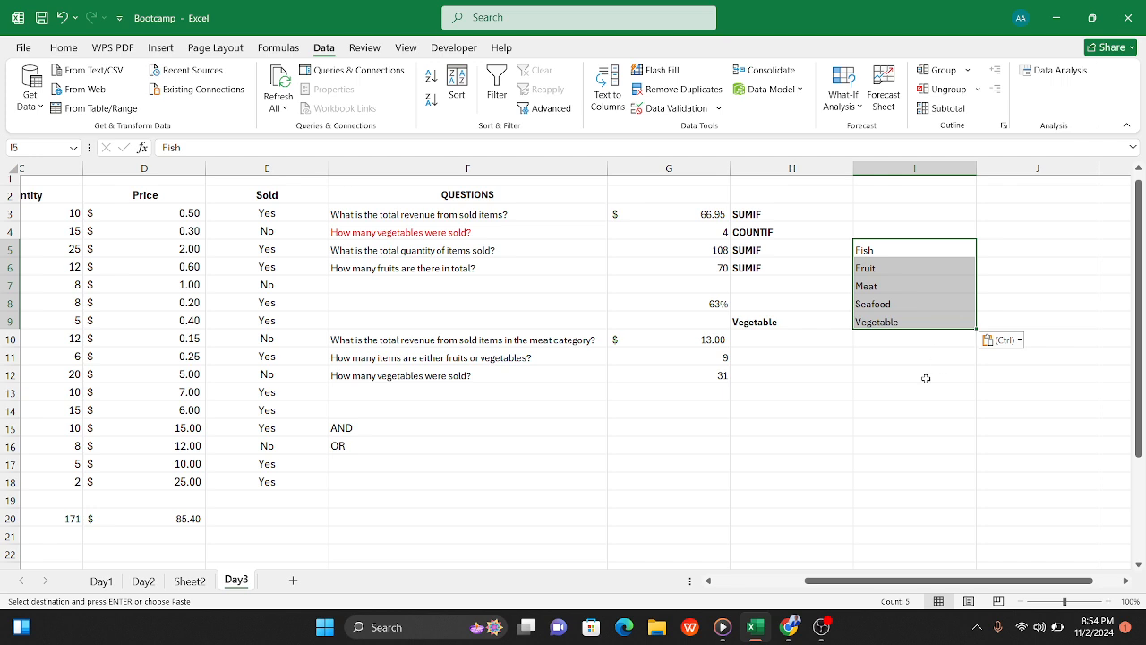
left_click(925, 378)
left_click(1019, 248)
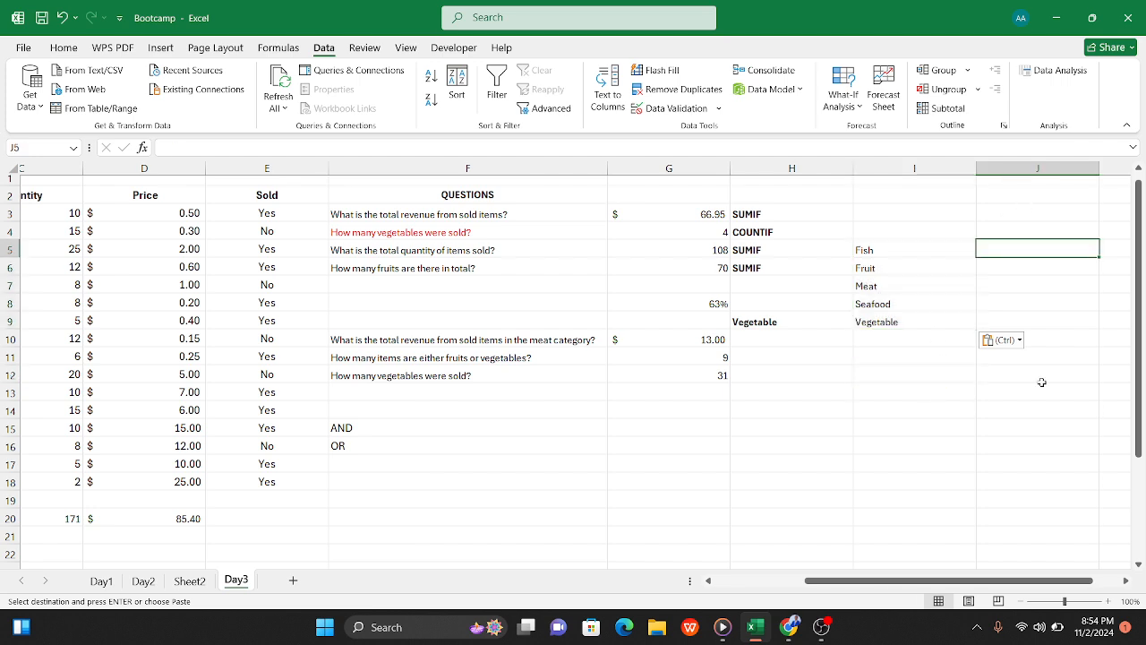
type("=sum")
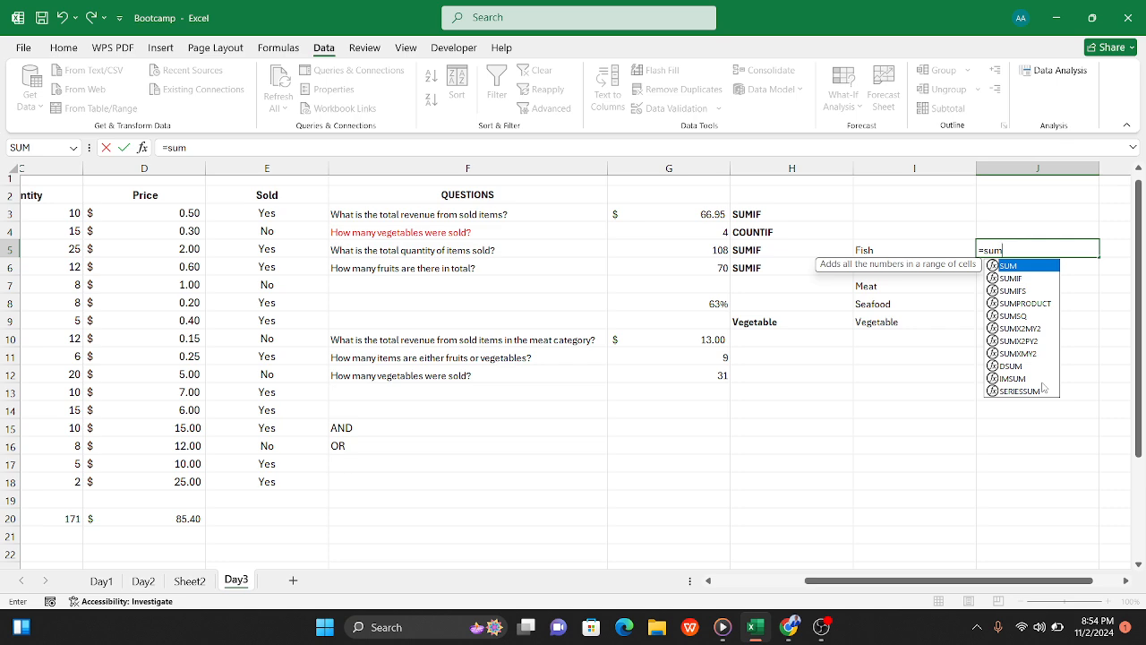
type("i")
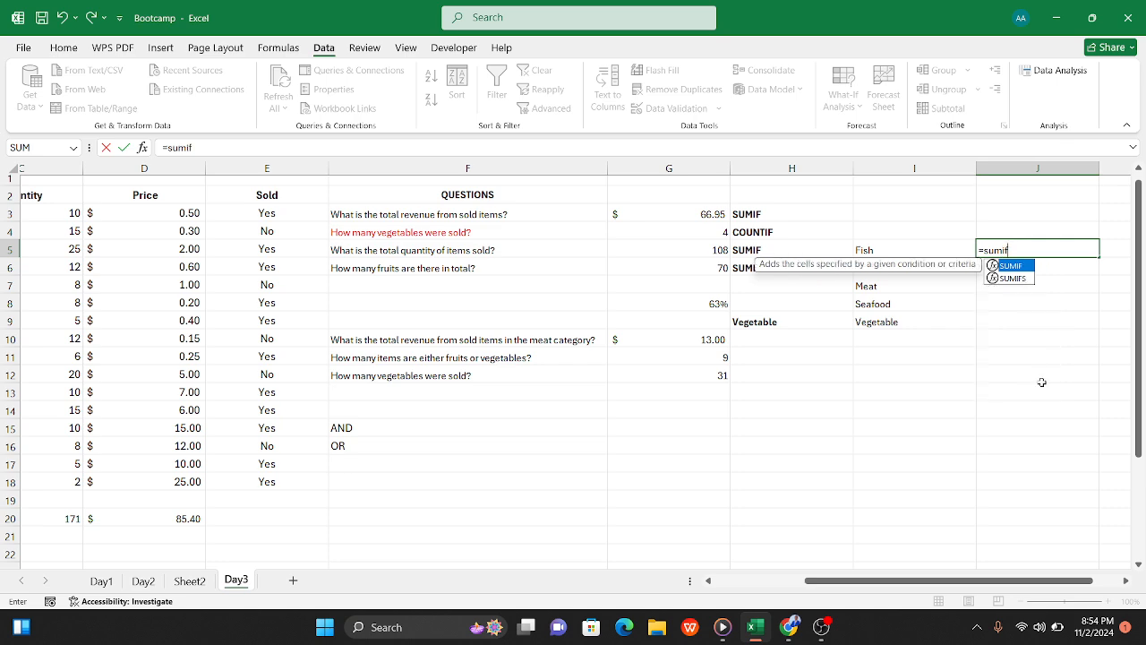
type("f(")
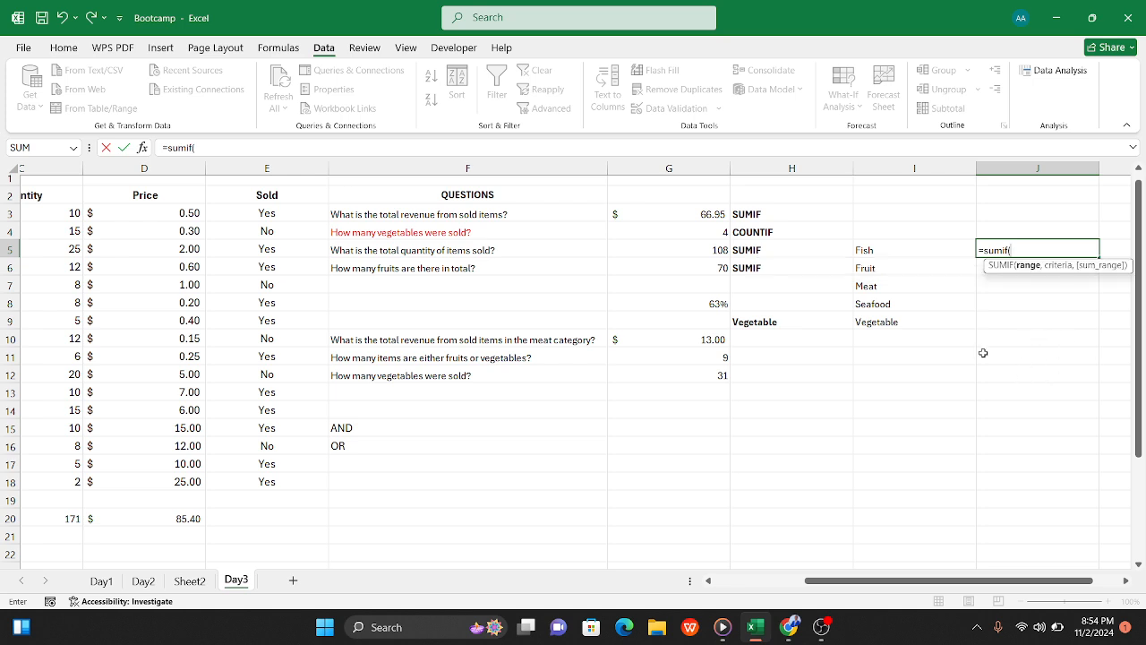
scroll(859, 331, "left", 2)
scroll(858, 331, "left", 1)
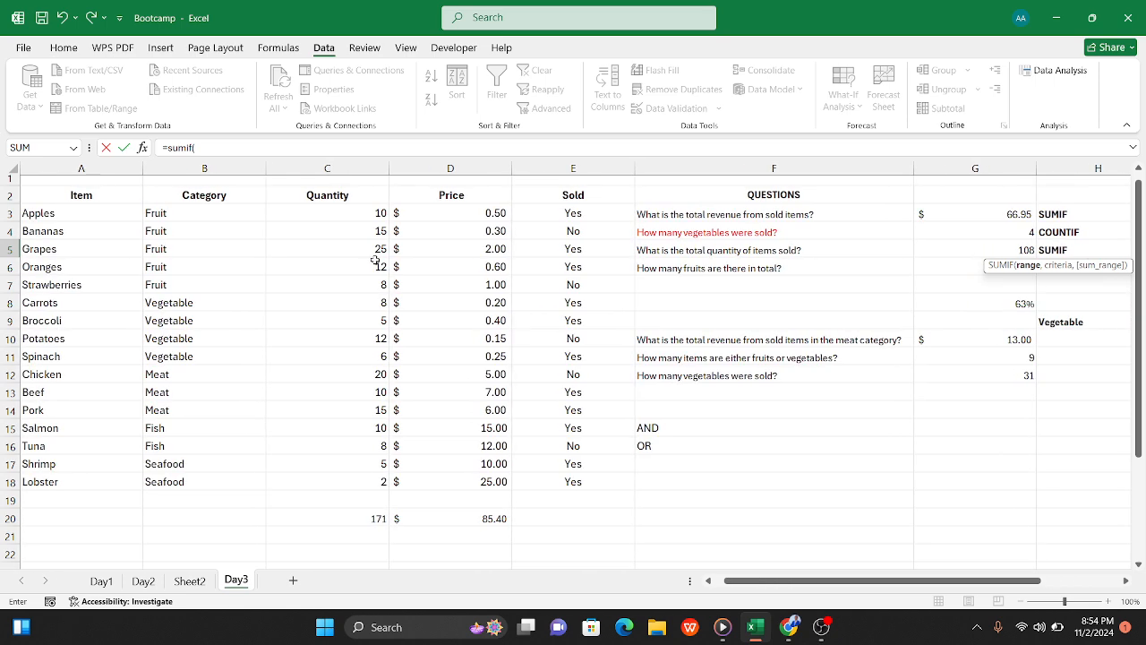
left_click_drag(332, 213, 331, 483)
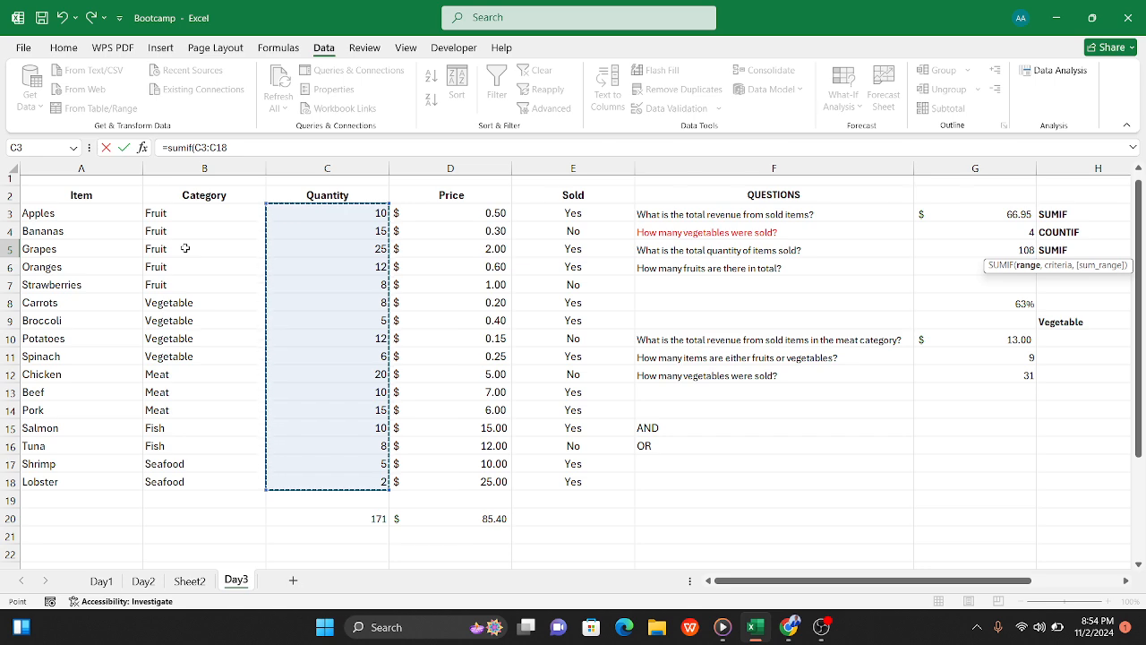
scroll(444, 302, "right", 5)
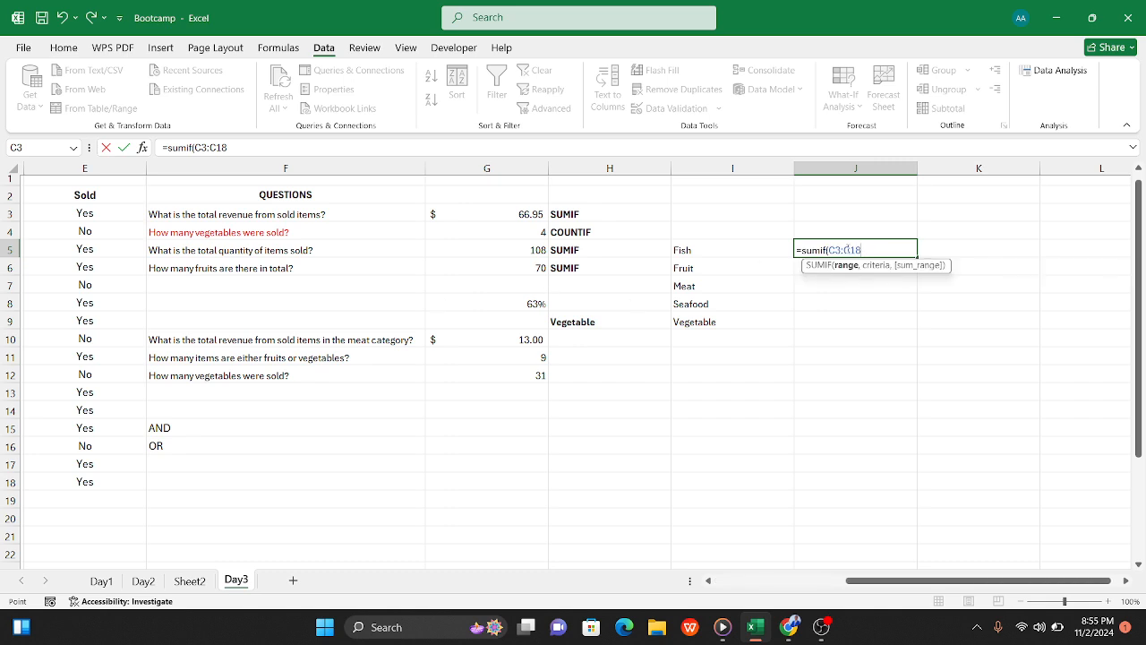
left_click_drag(870, 247, 829, 250)
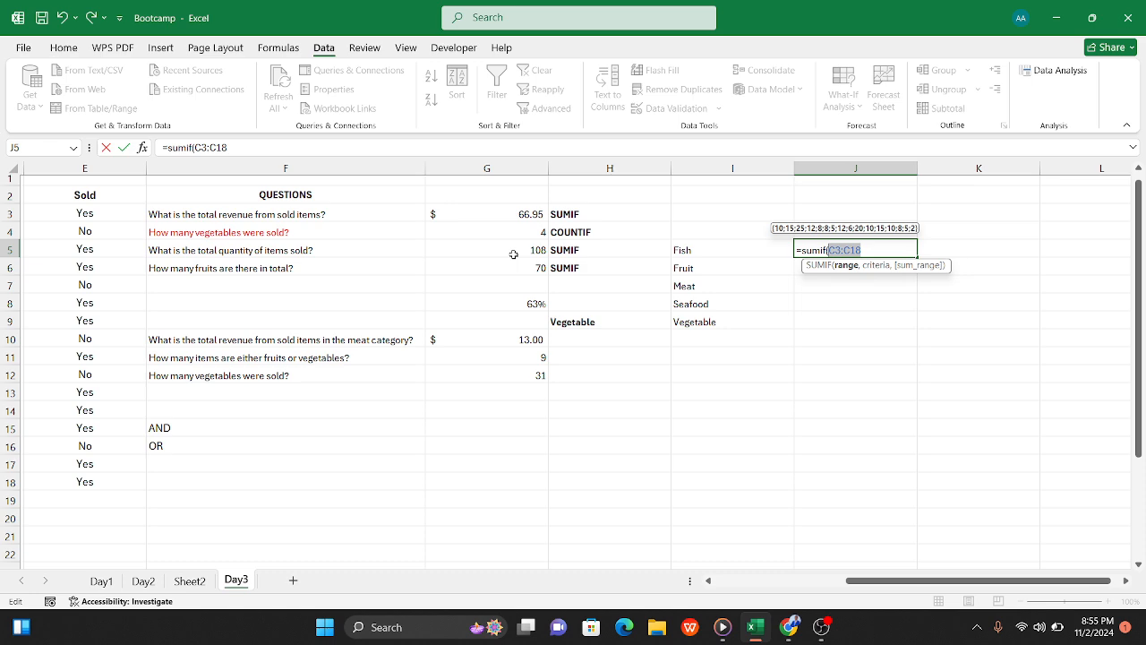
left_click(870, 250)
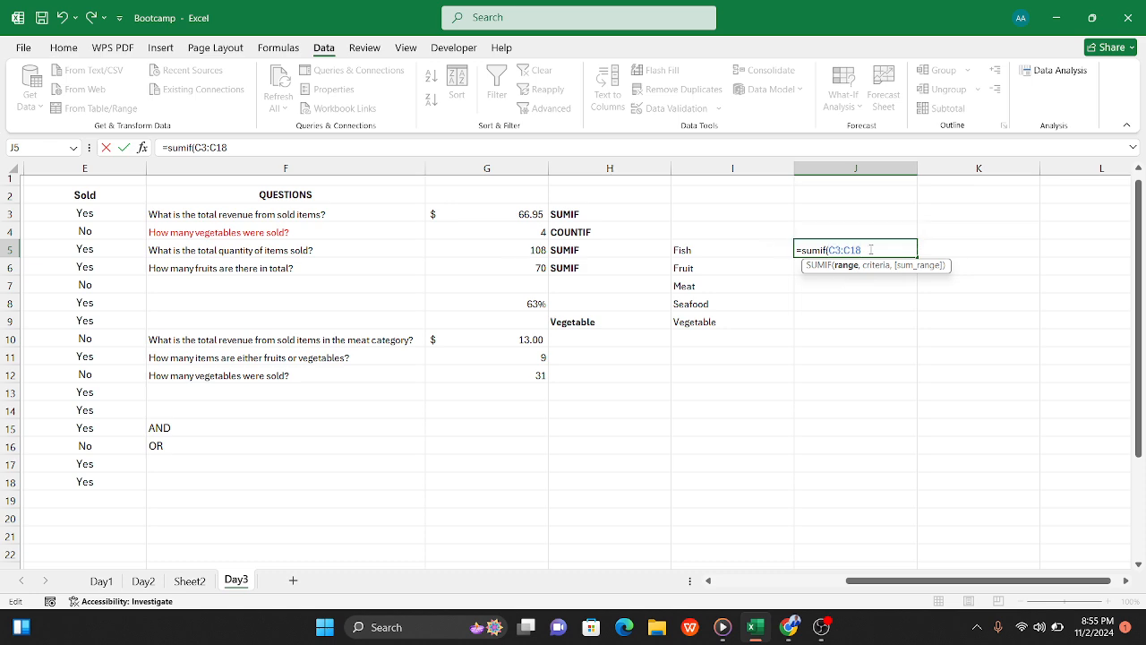
scroll(587, 263, "left", 5)
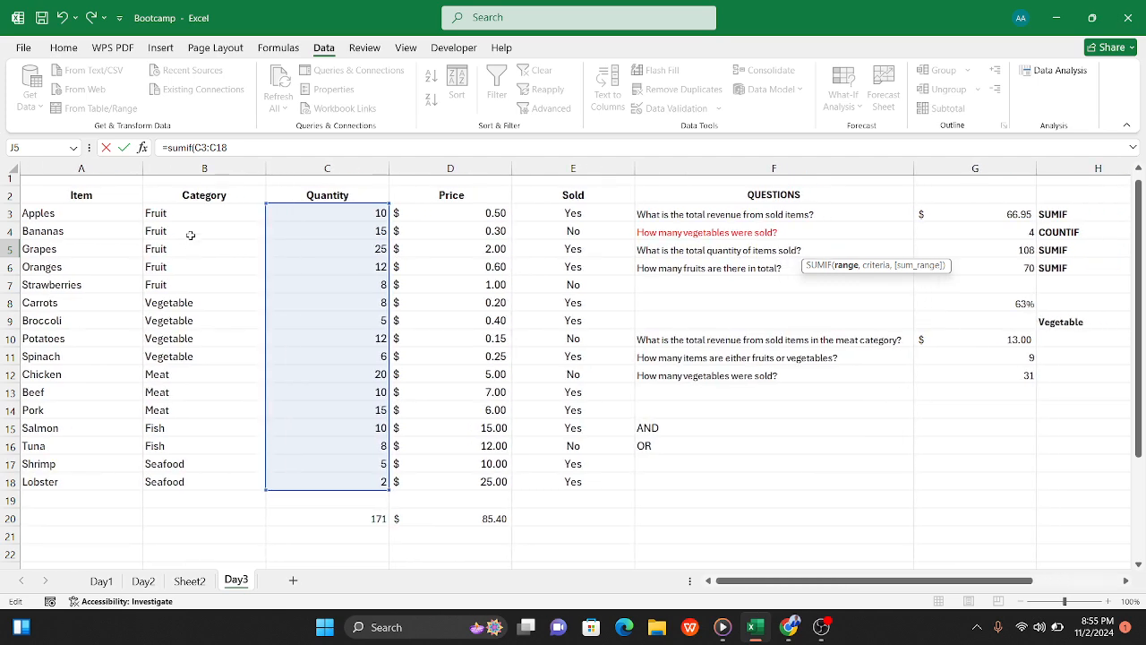
key("Return")
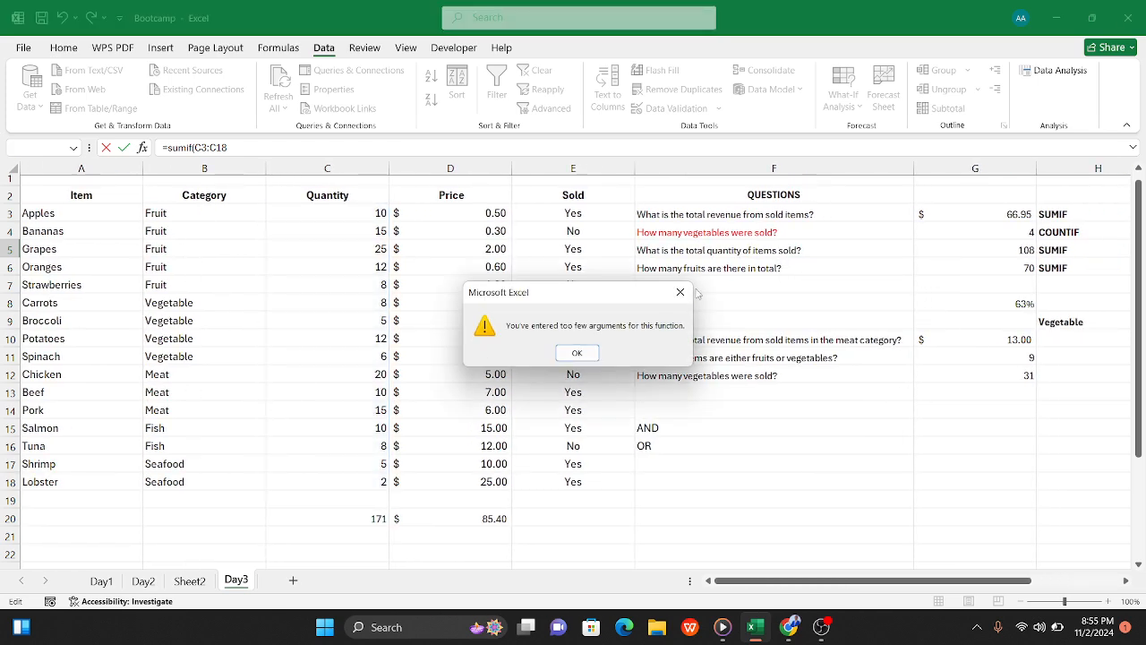
key("Return")
scroll(819, 320, "right", 5)
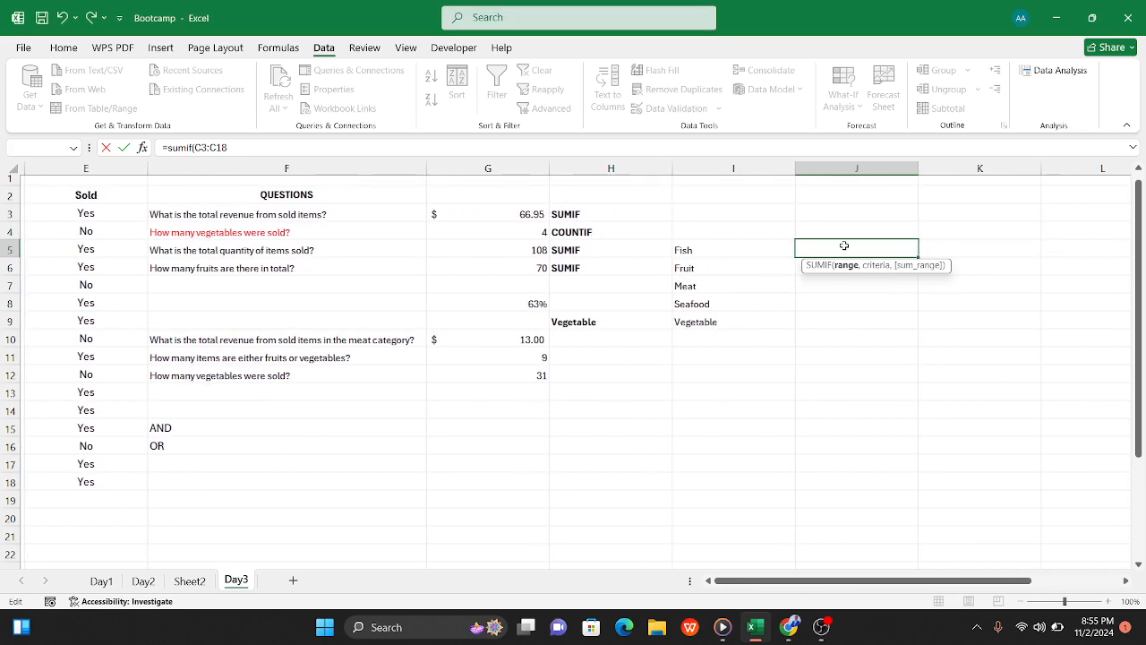
left_click(844, 245)
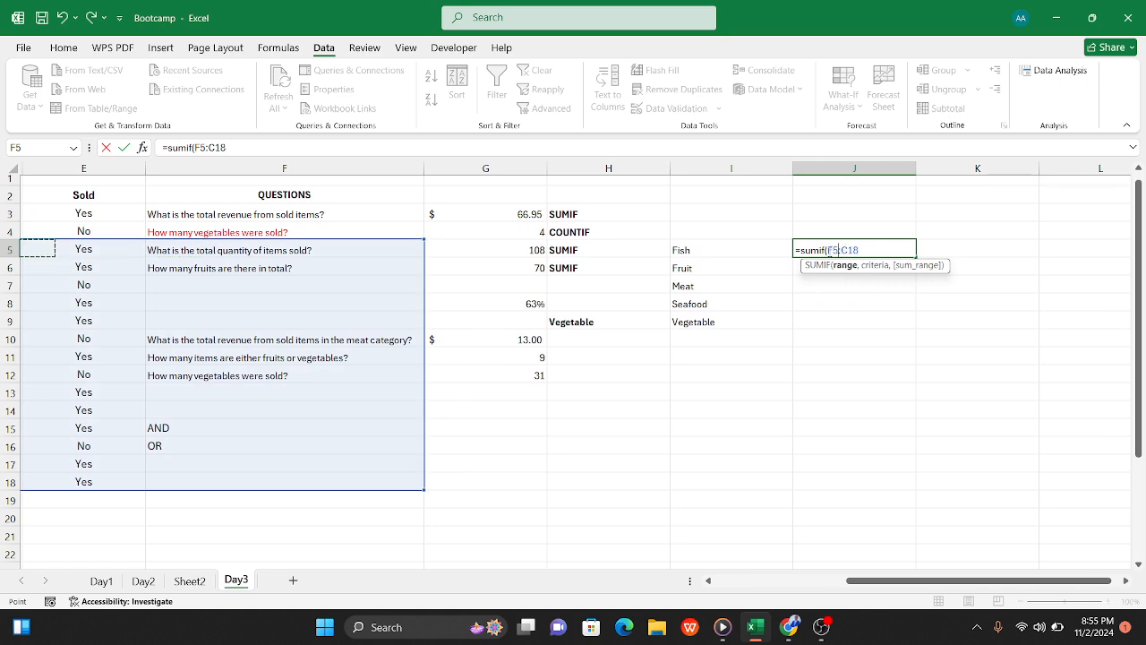
left_click_drag(829, 250, 871, 250)
key("BackSpace")
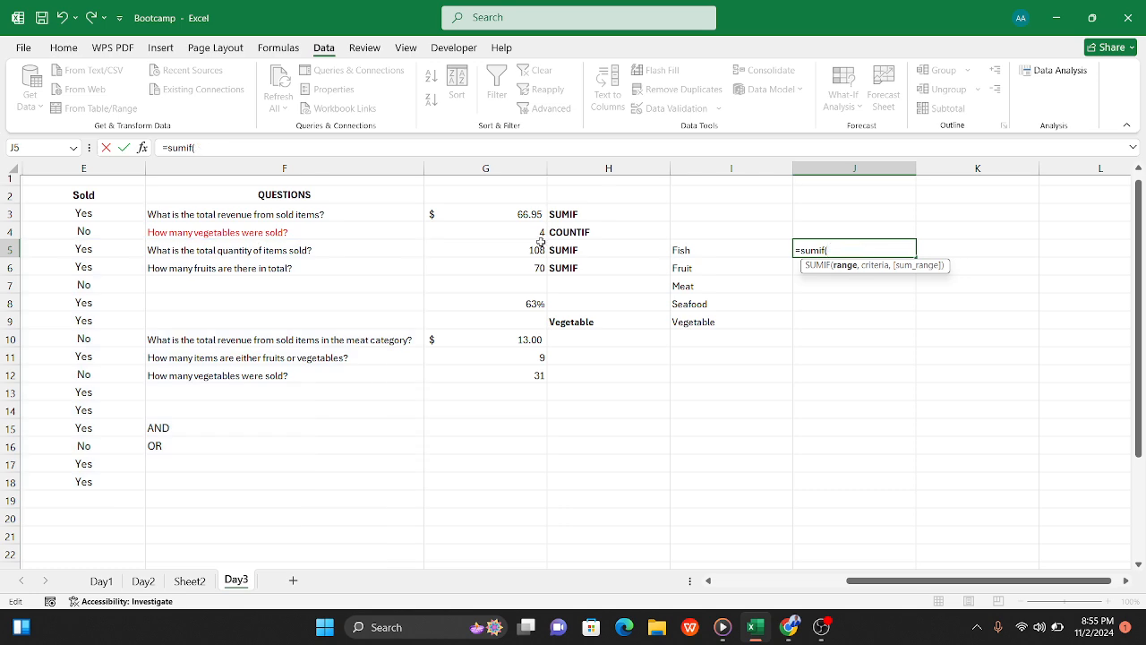
Step: Complete the formula in J5 as =SUMIF(B3:B18,I5,C3:C18) to total the Fish quantity
scroll(540, 242, "left", 5)
left_click(201, 213)
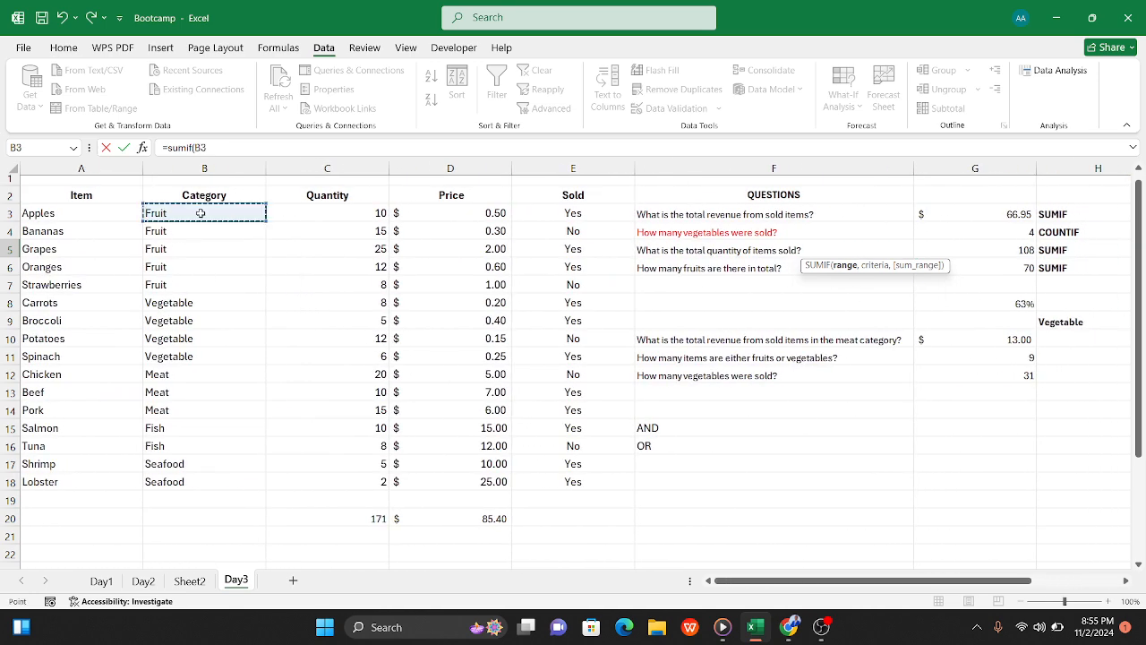
left_click_drag(200, 212, 205, 491)
type(",")
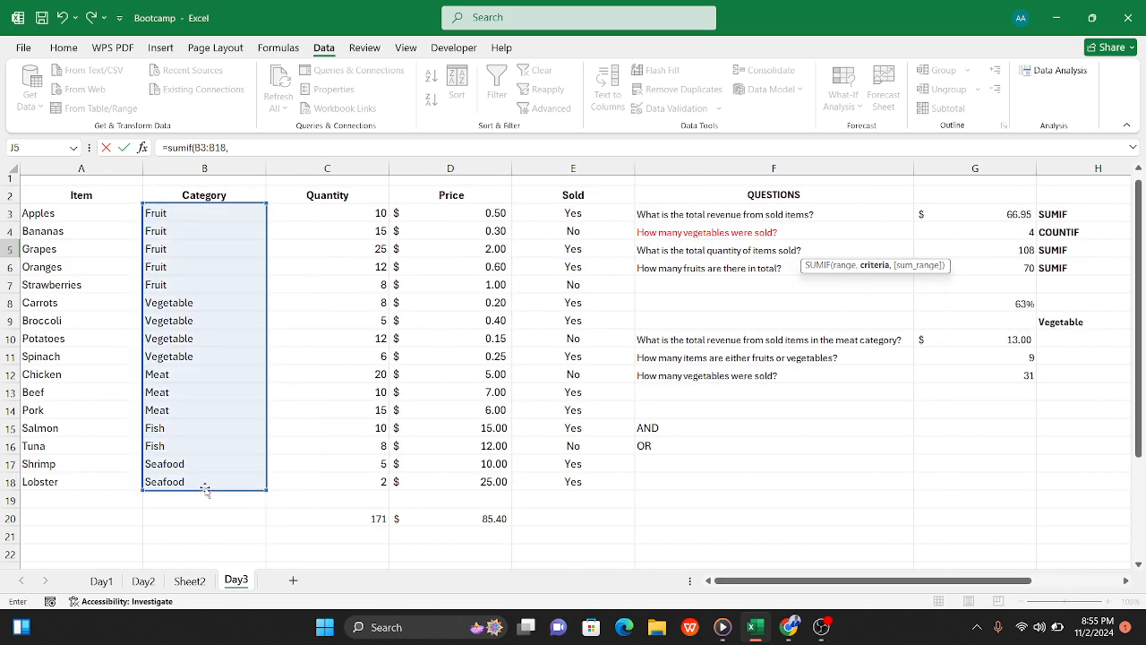
scroll(294, 478, "right", 5)
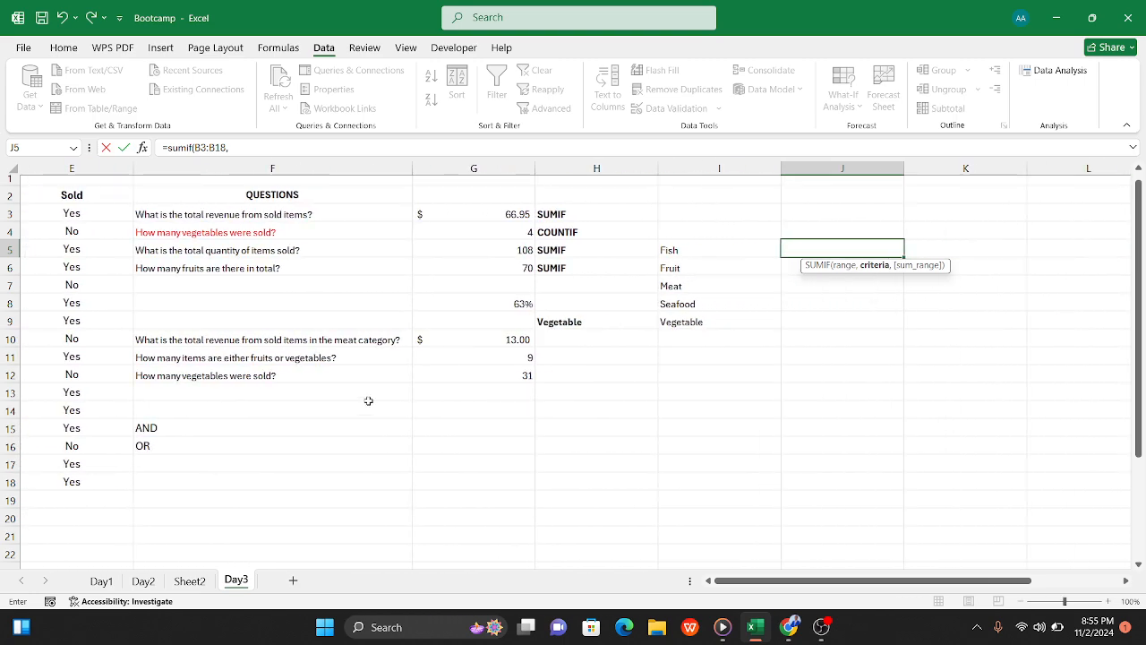
scroll(368, 401, "right", 1)
left_click(667, 251)
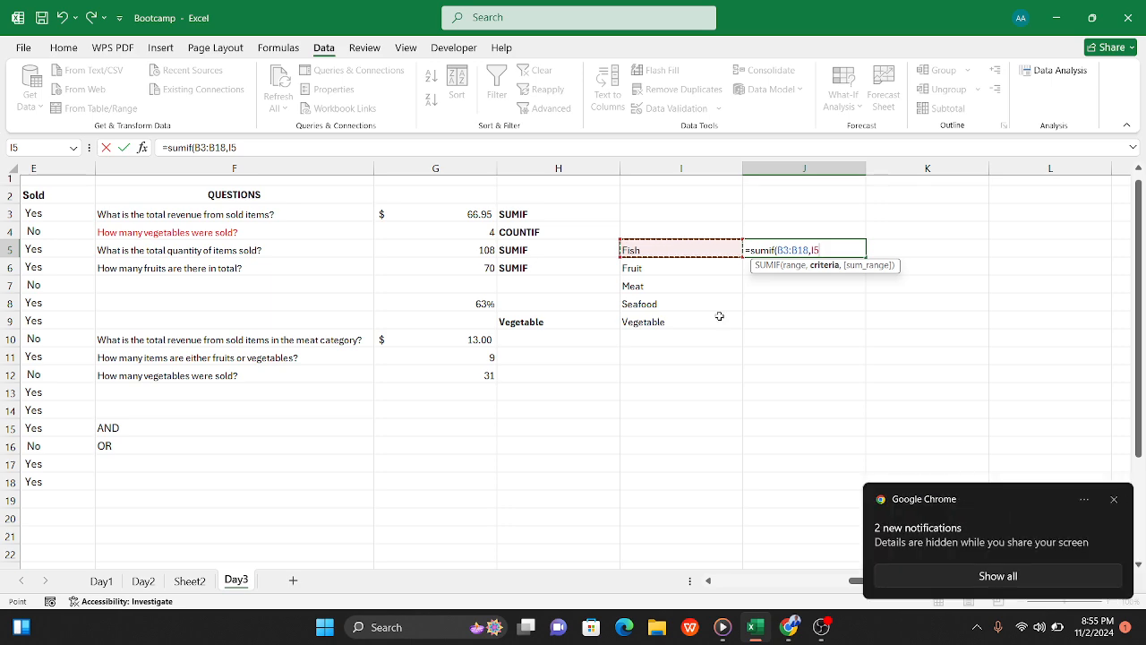
type(",")
scroll(315, 352, "left", 3)
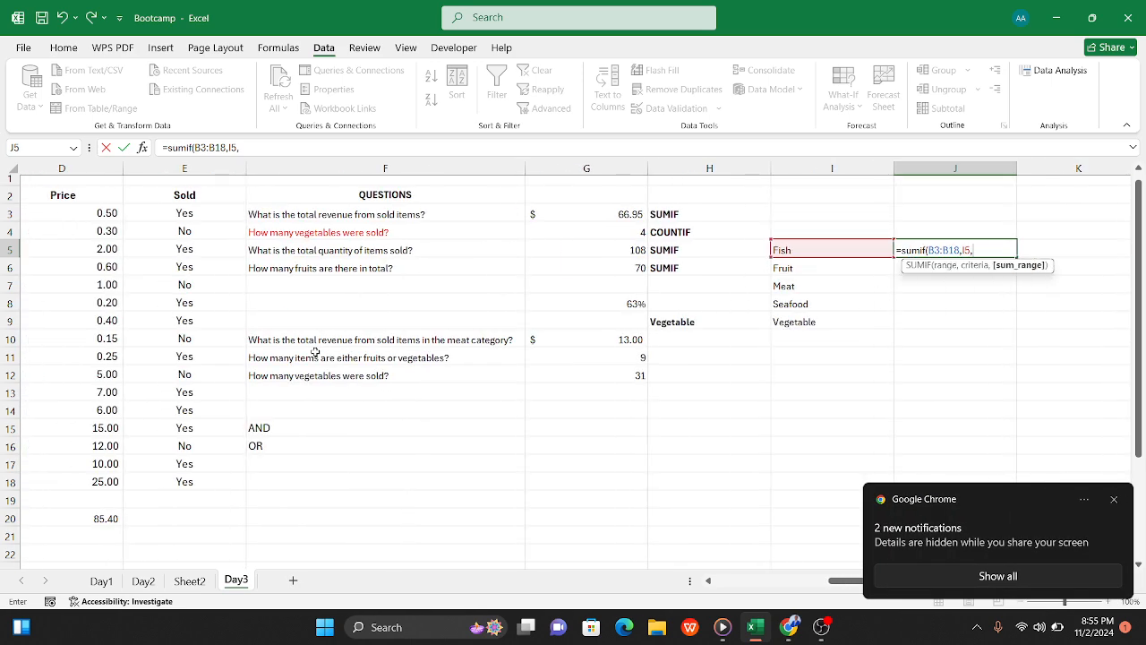
scroll(93, 328, "left", 3)
left_click_drag(84, 213, 98, 484)
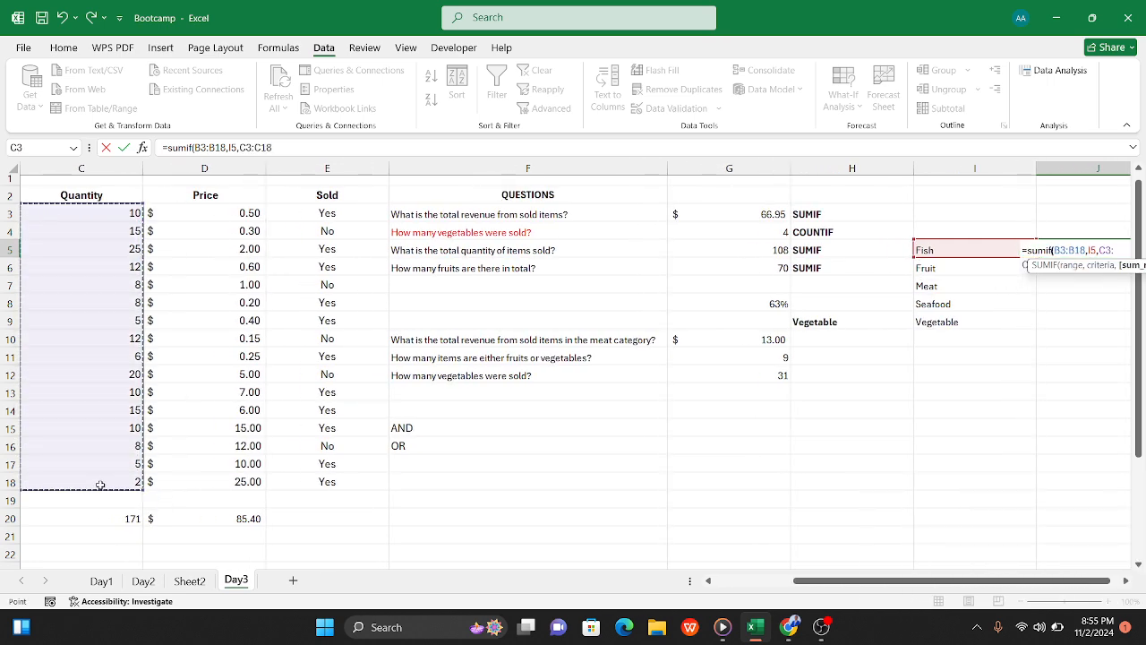
key("Tab")
Step: Fill the SUMIF formula from J5 down to J9 for the remaining categories
scroll(94, 480, "right", 2)
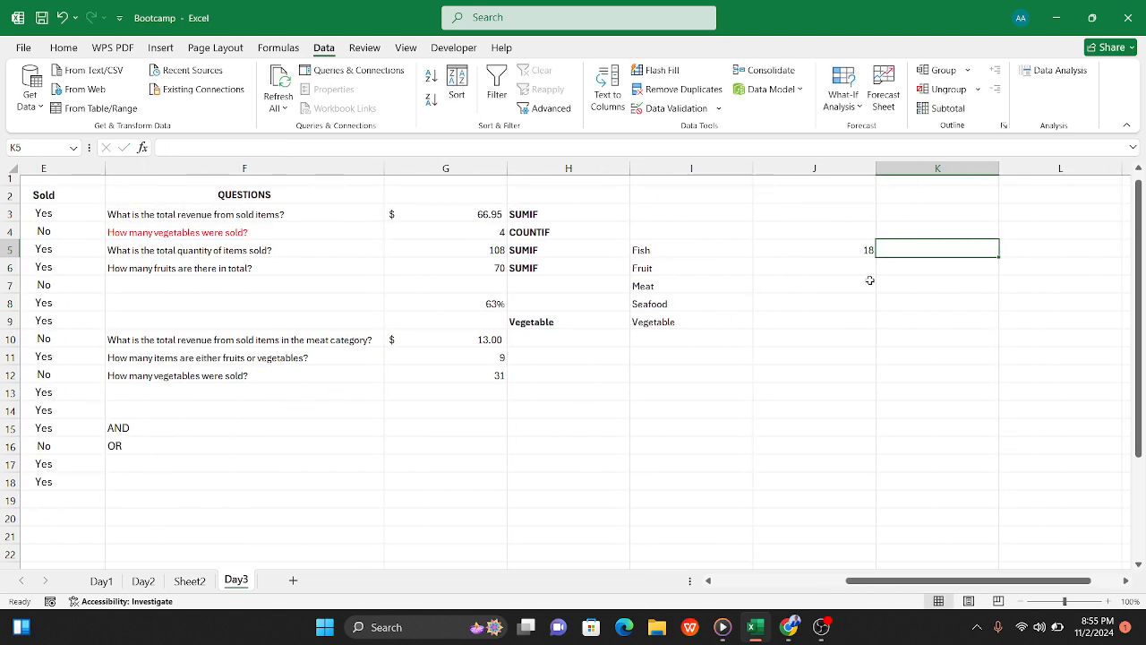
left_click(825, 250)
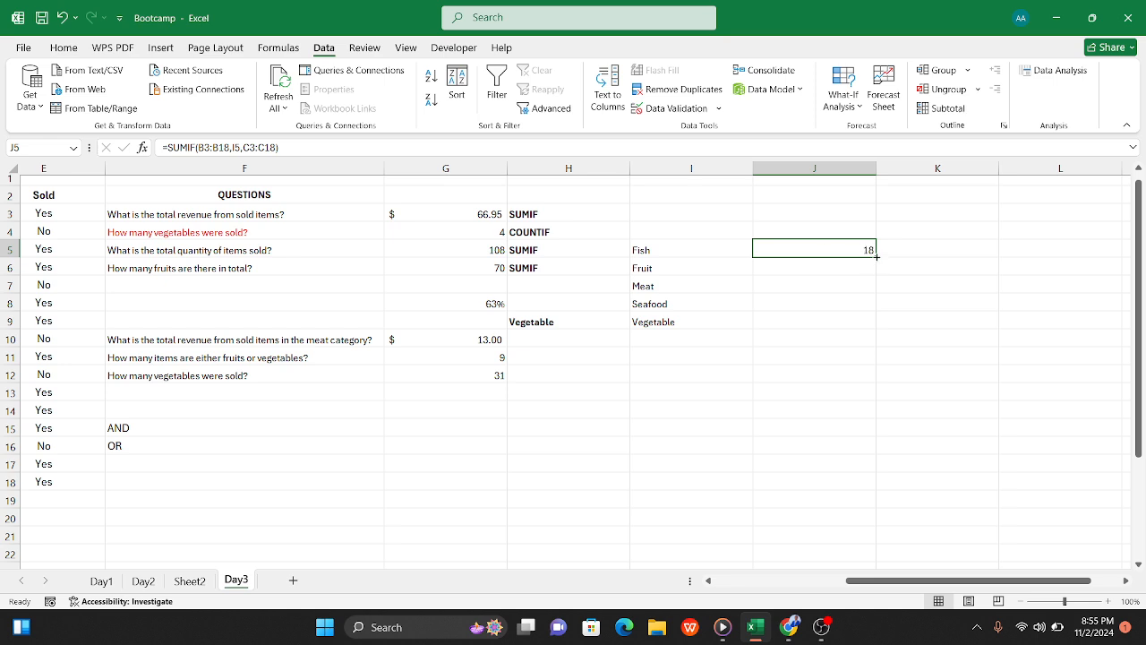
left_click_drag(877, 257, 868, 324)
left_click(836, 351)
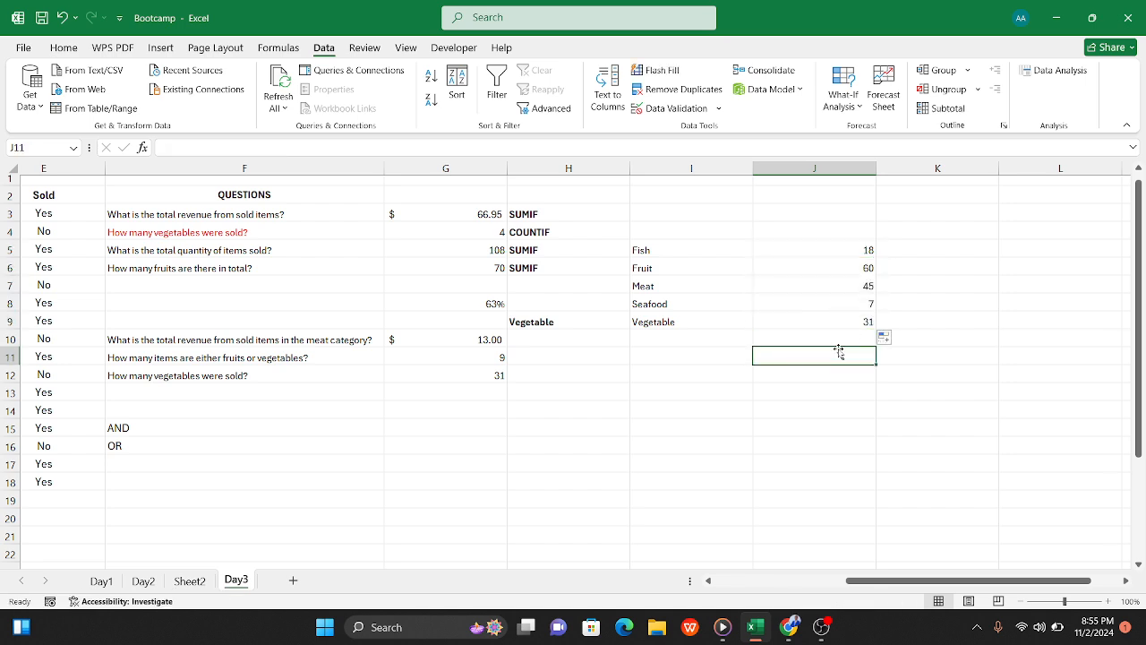
Step: Examine the range and criteria references in the filled SUMIF formulas in J9, J8 and J7
left_click(834, 324)
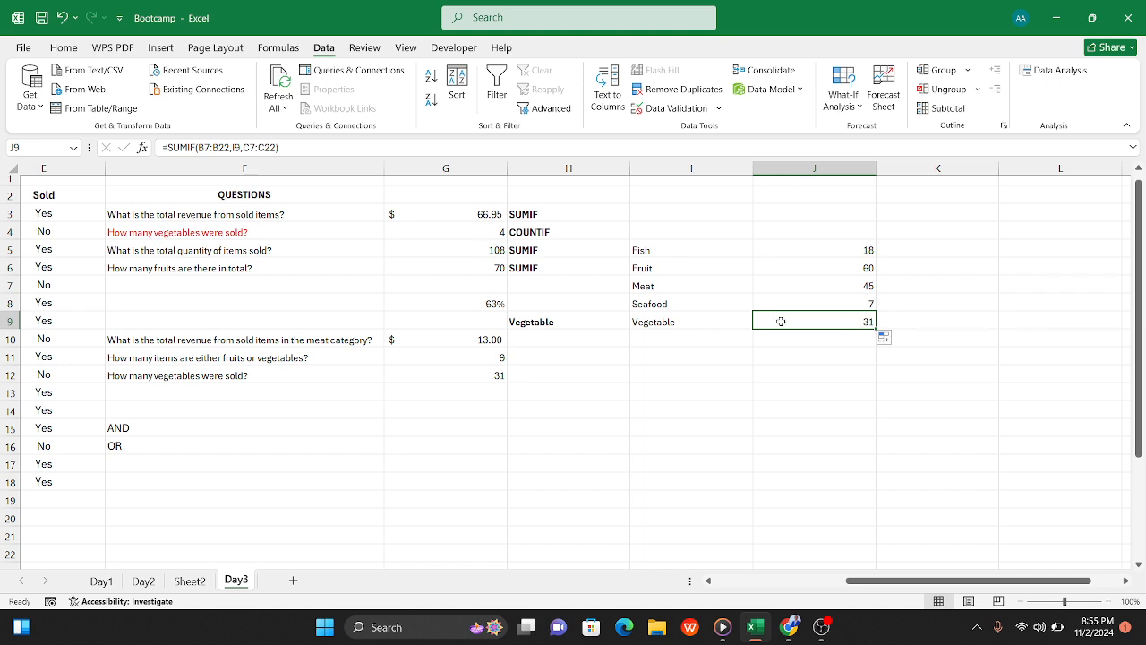
left_click(821, 298)
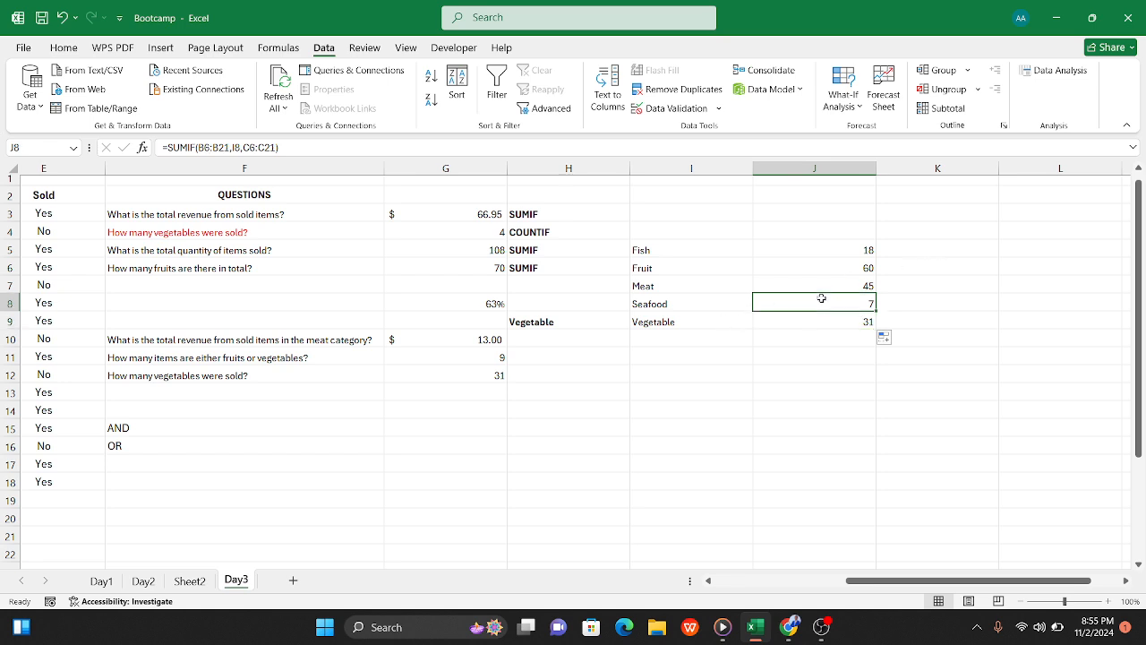
left_click(239, 147)
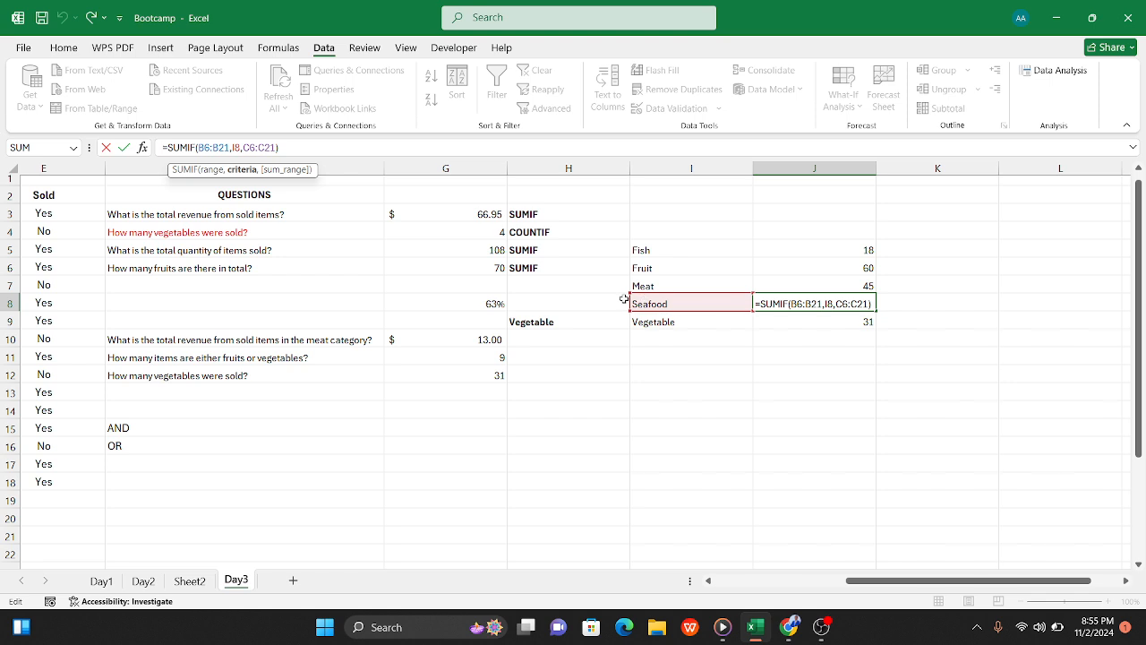
left_click(849, 281)
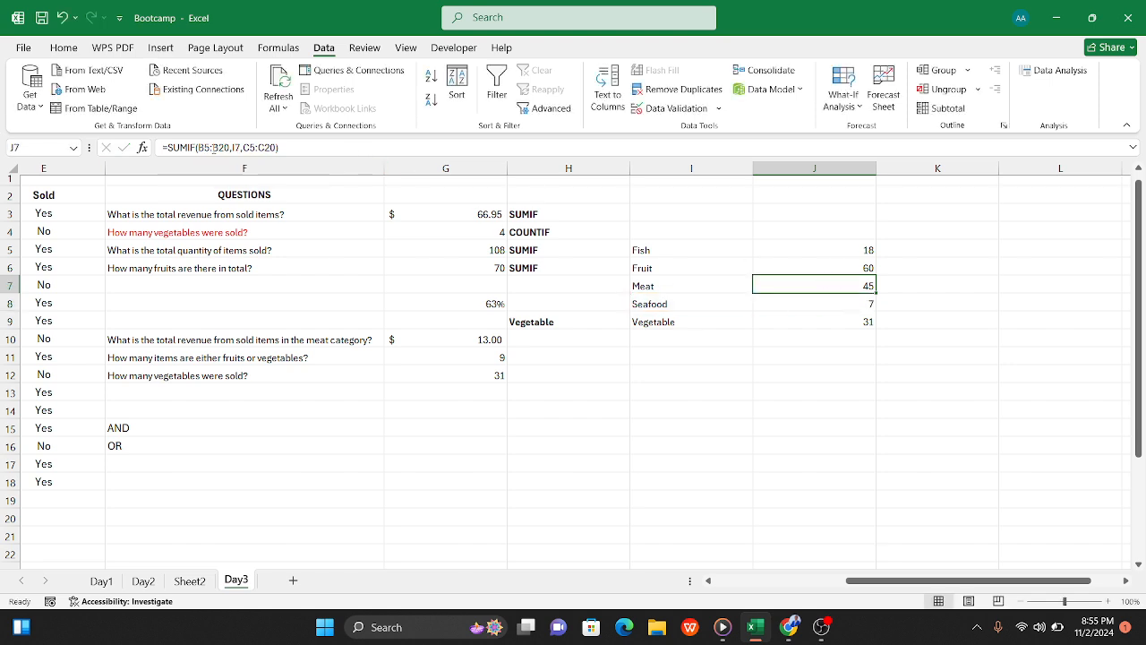
left_click(212, 147)
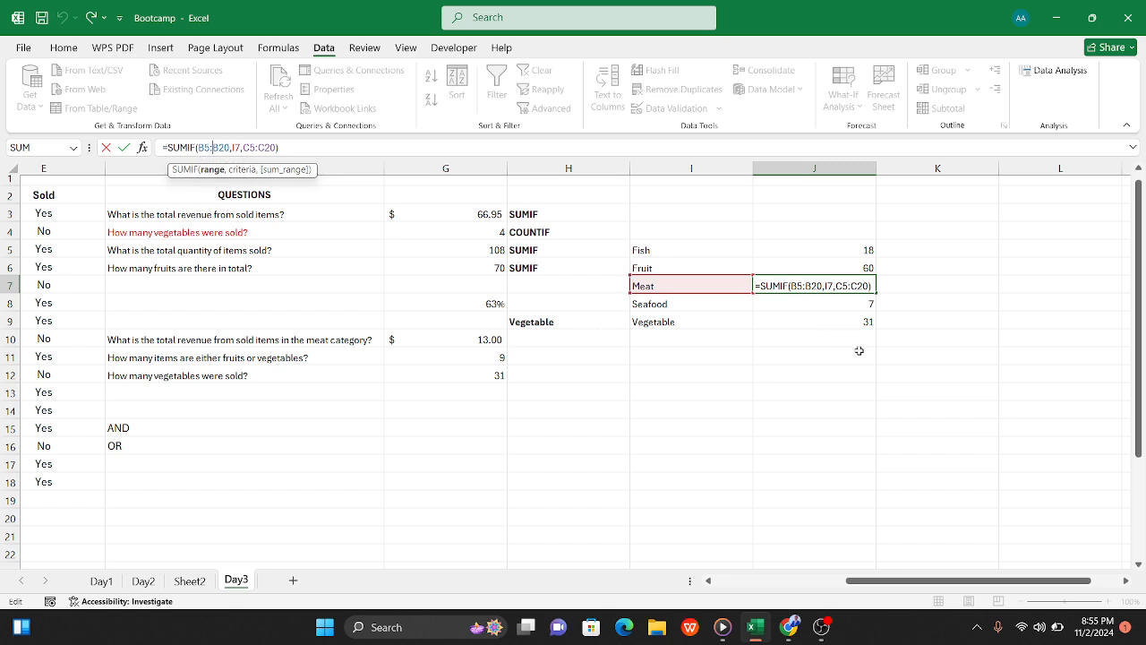
key("Tab")
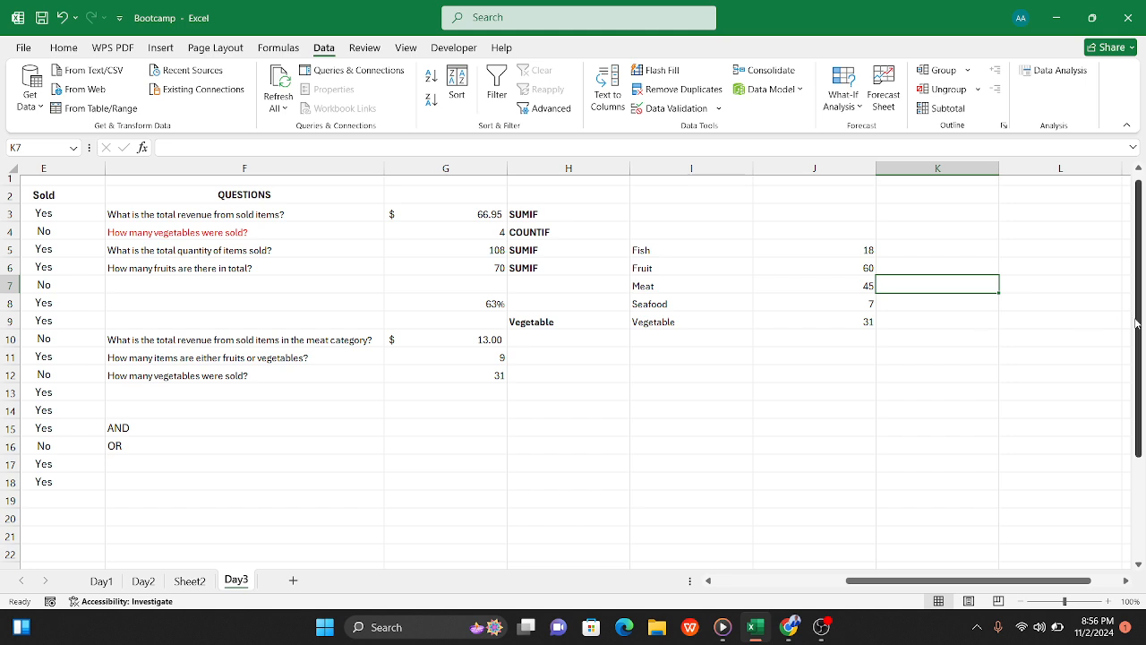
Step: Lock the criteria reference in J5's SUMIF formula as $I$5, leaving the ranges B3:B18 and C3:C18 relative
left_click(830, 252)
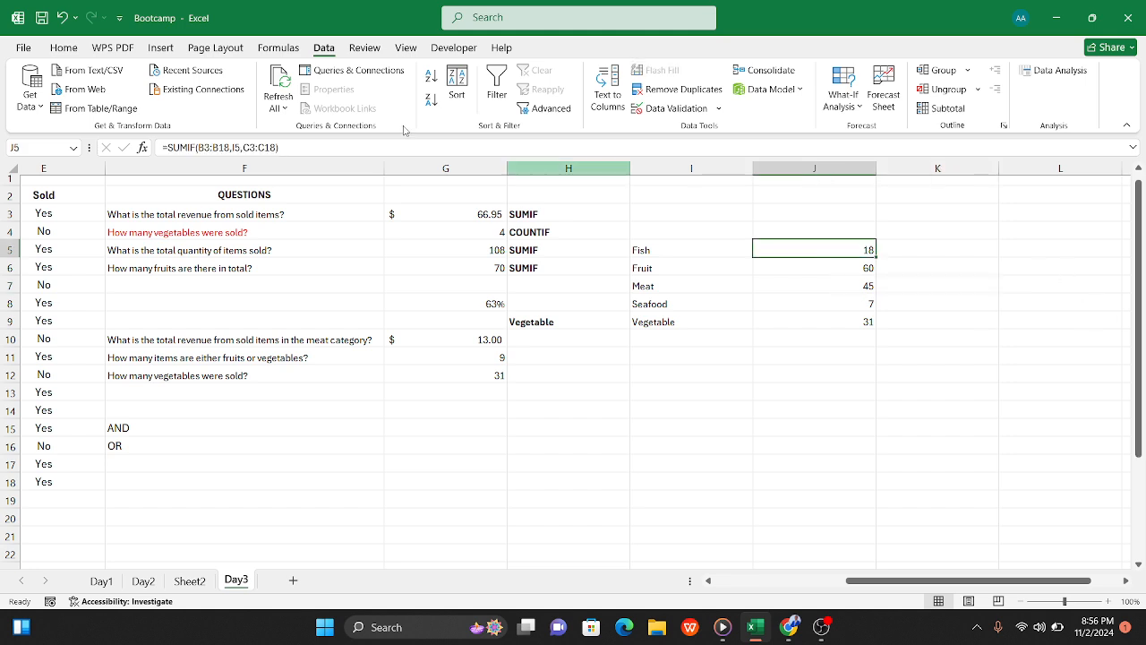
left_click(231, 147)
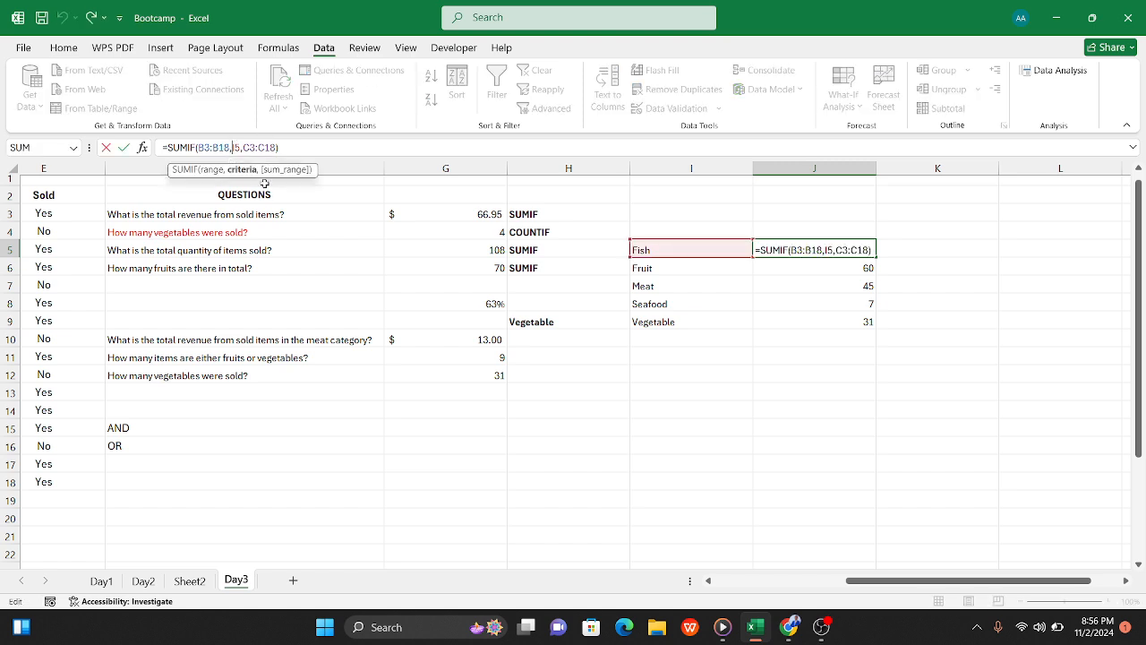
type("$")
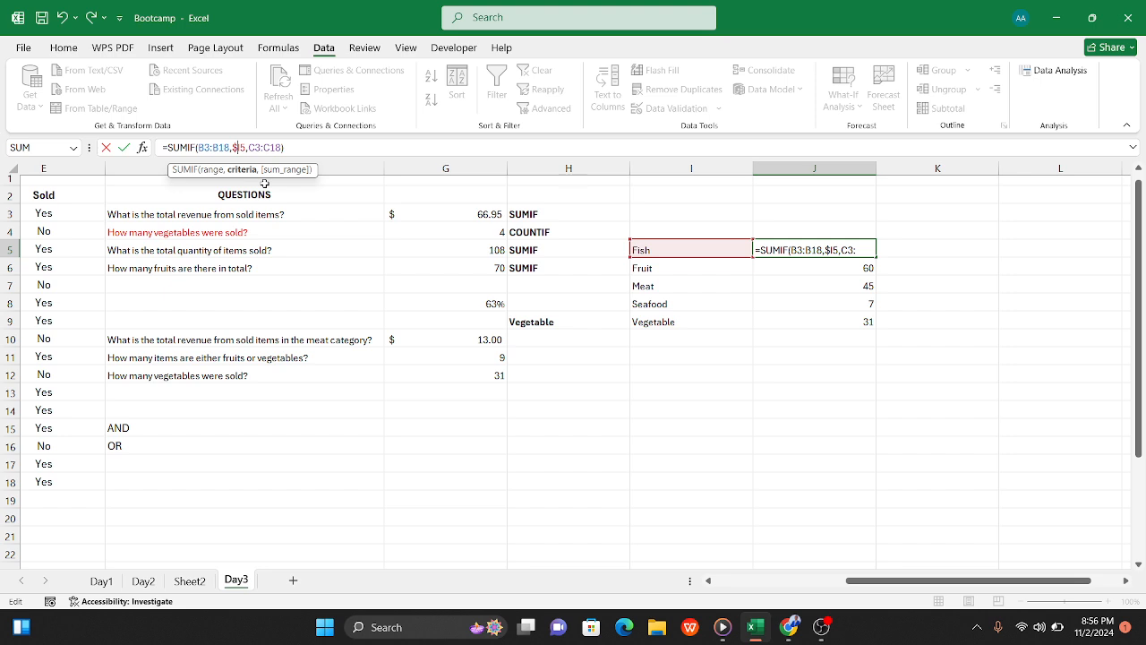
key("Right")
type("$")
key("Tab")
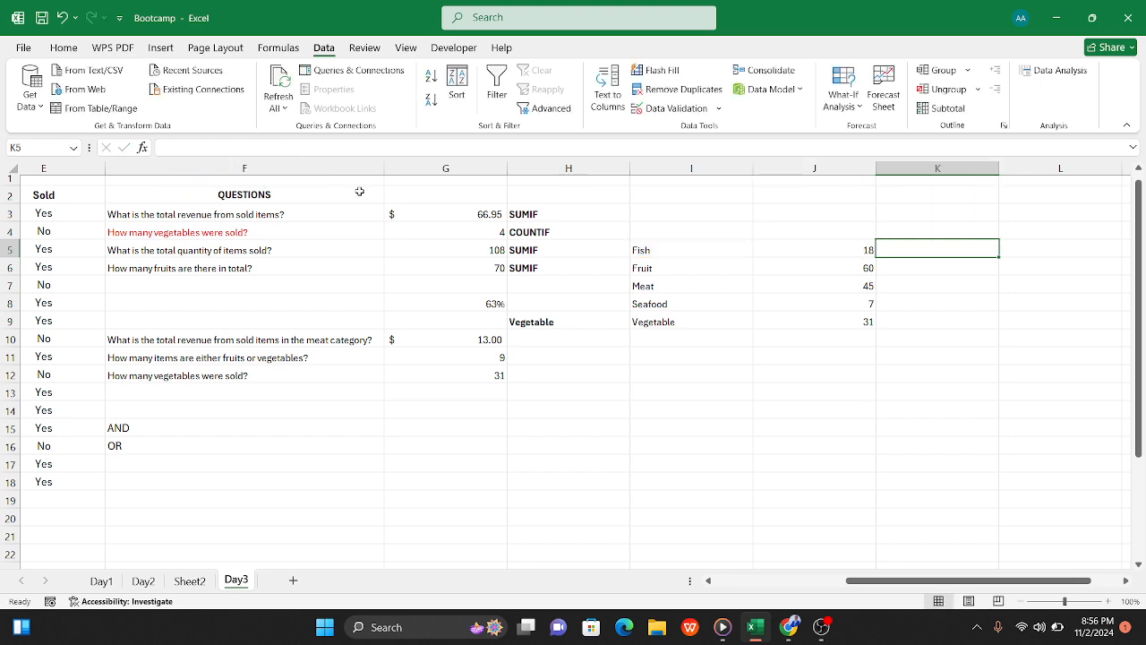
Step: Fill the J5 formula with the locked criteria down to J9 and compare it with the Fish criteria cell
left_click(838, 249)
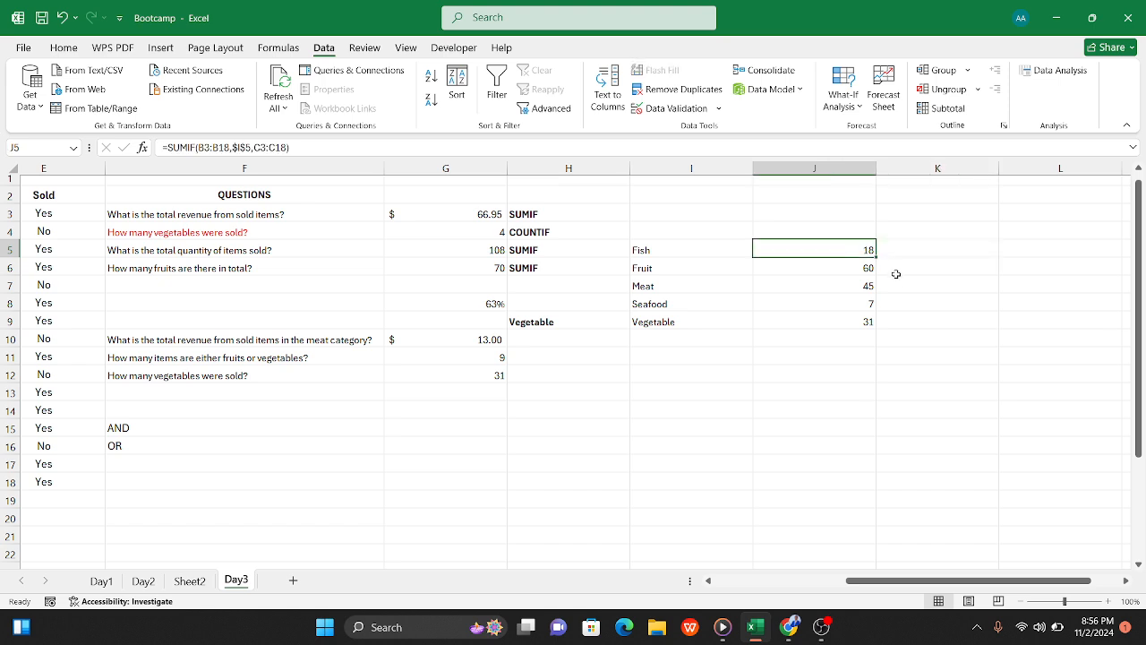
left_click_drag(874, 257, 875, 331)
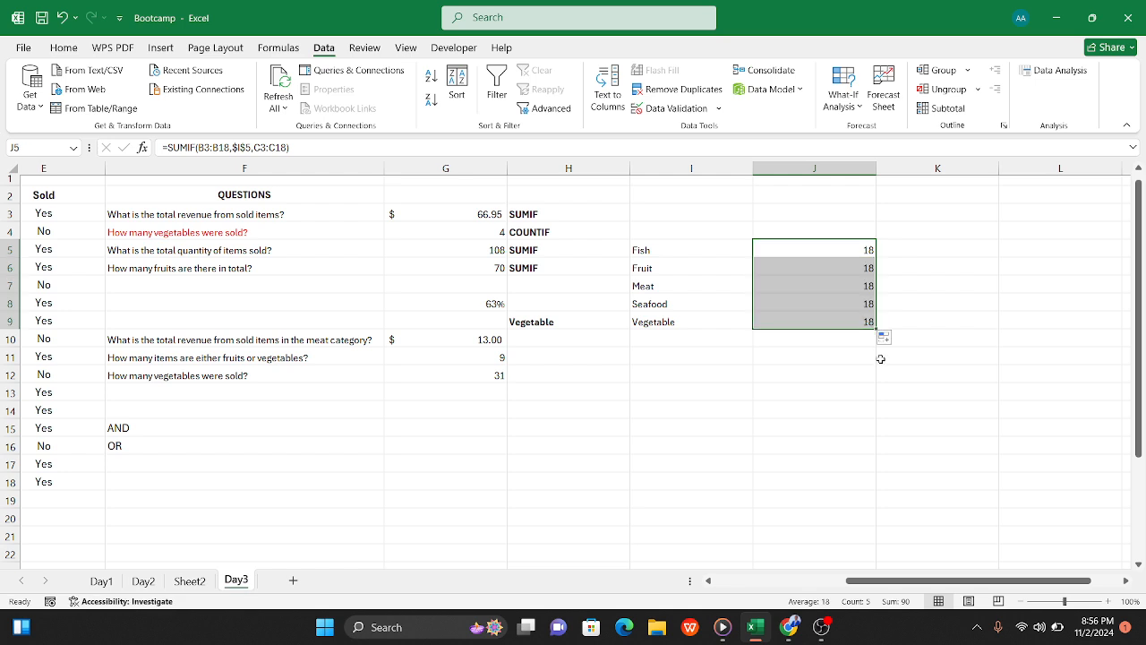
left_click(842, 248)
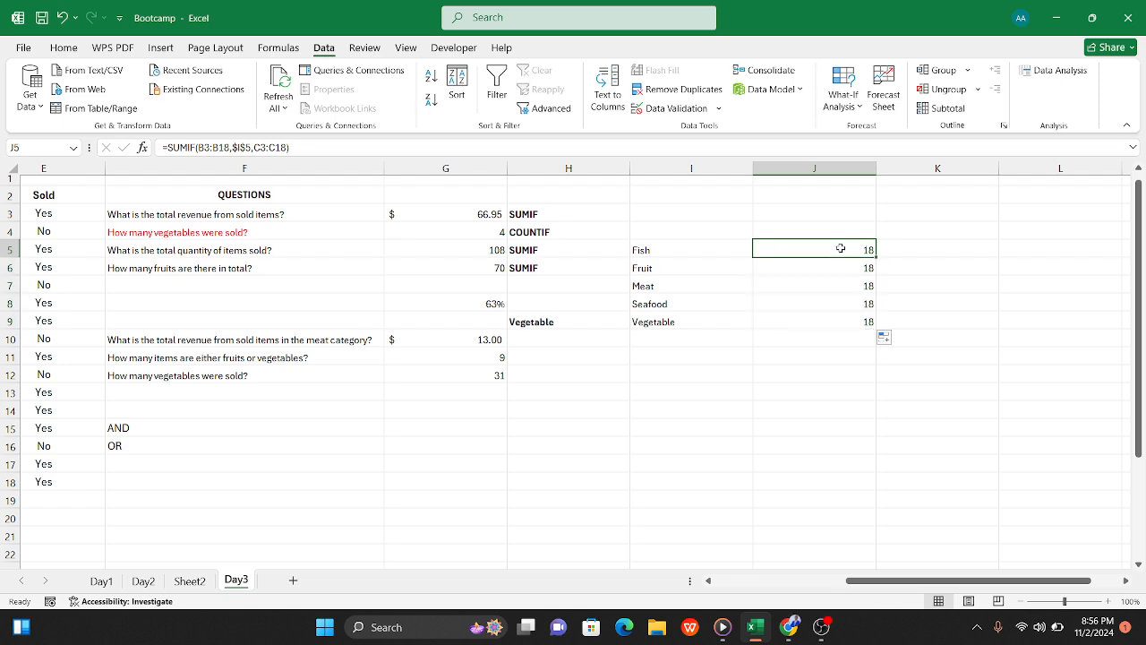
left_click(836, 334)
left_click(790, 247)
left_click(687, 250)
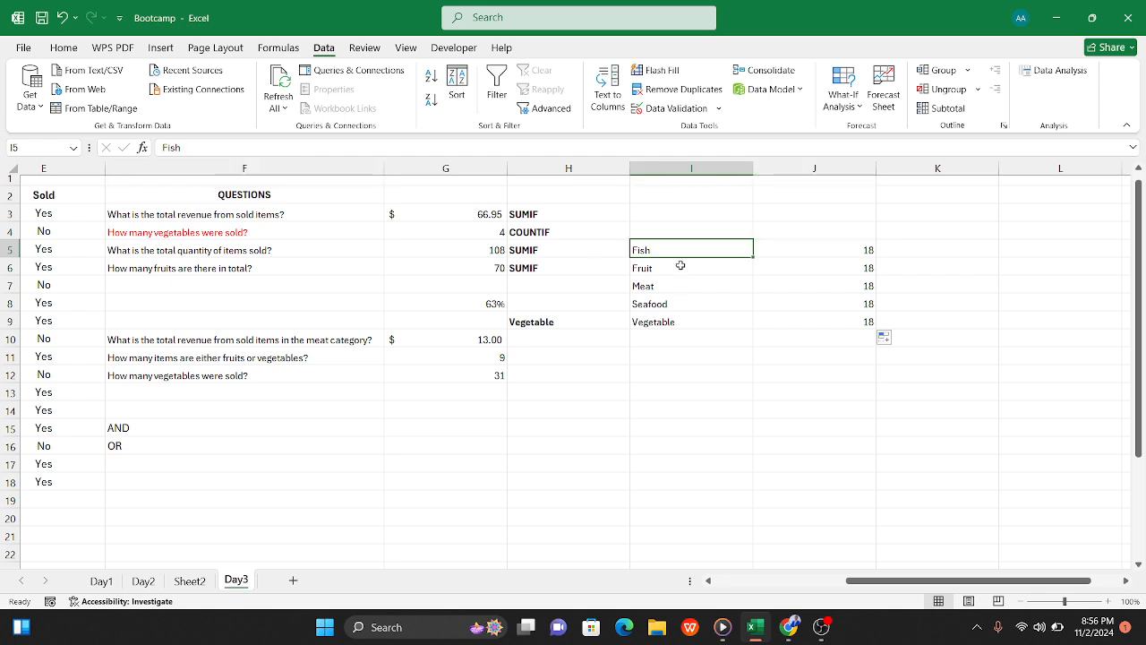
left_click(829, 254)
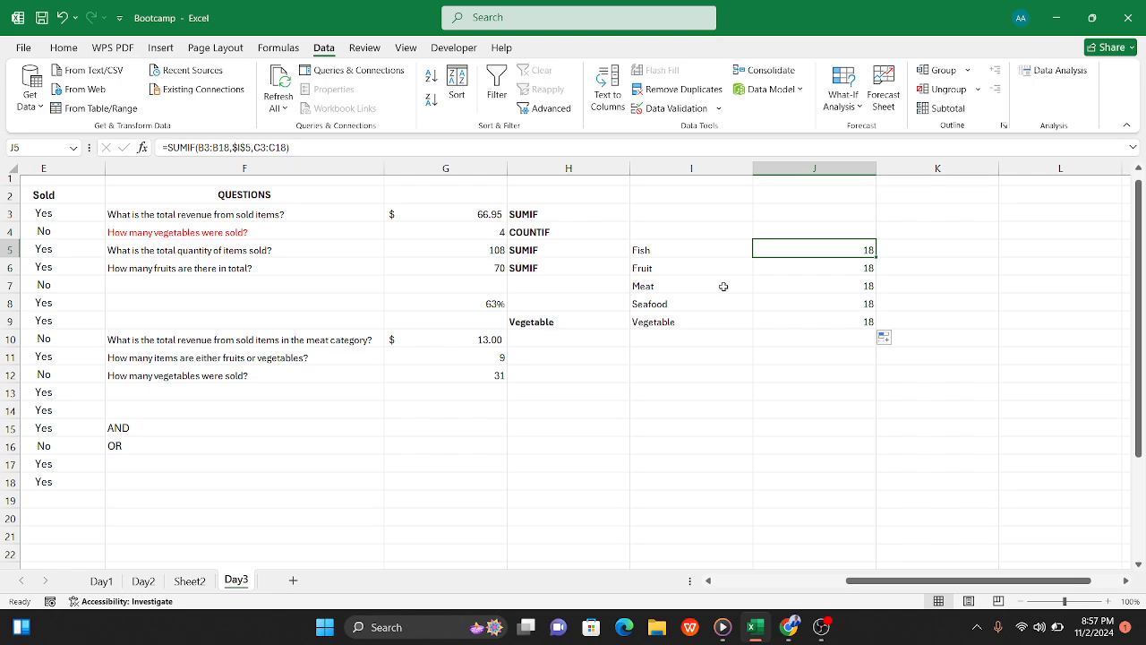
Step: Copy the category values in B3:B18 of Day3 and paste them into Sheet2 starting at C22
scroll(775, 393, "left", 5)
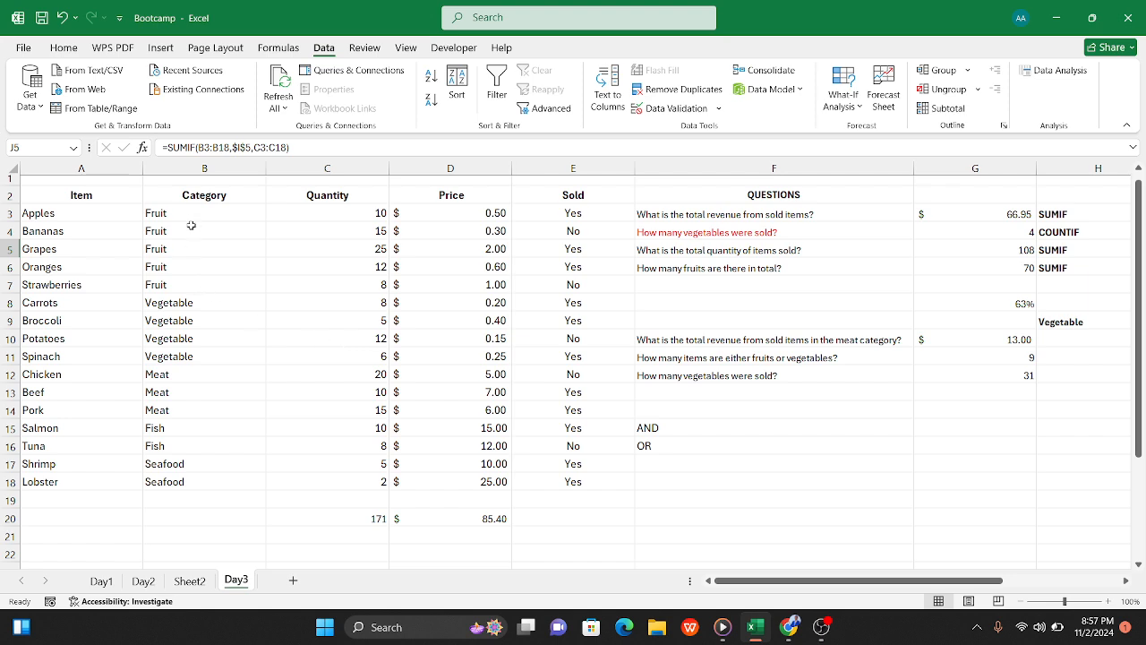
left_click_drag(197, 213, 191, 486)
key("ctrl+c")
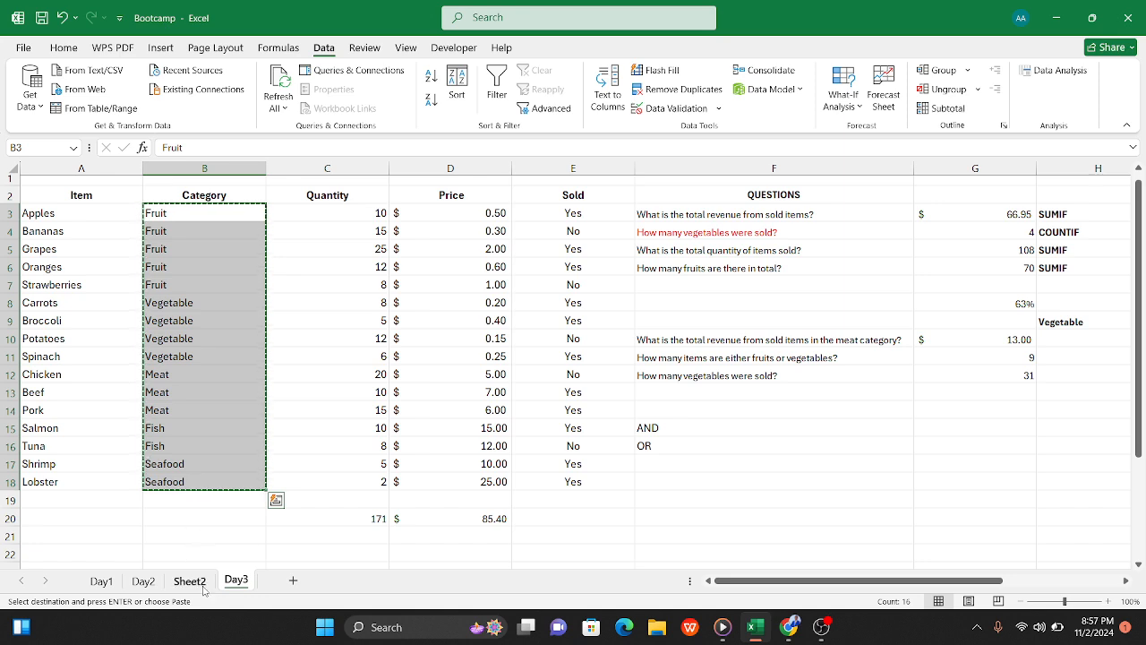
left_click(190, 581)
left_click(161, 481)
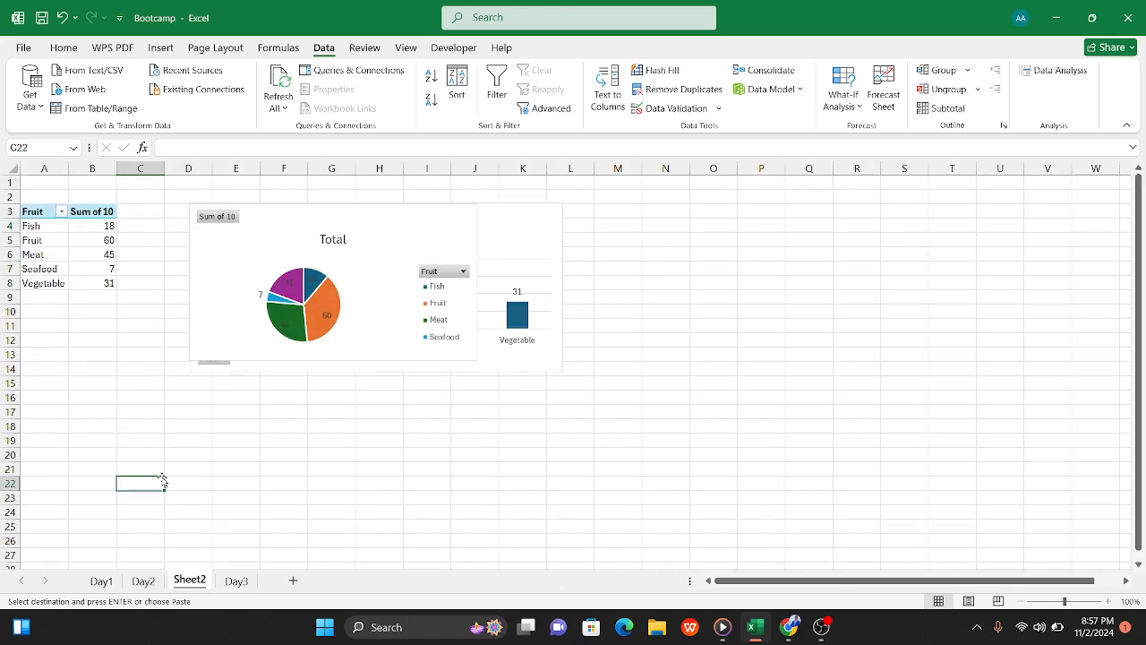
key("ctrl+v")
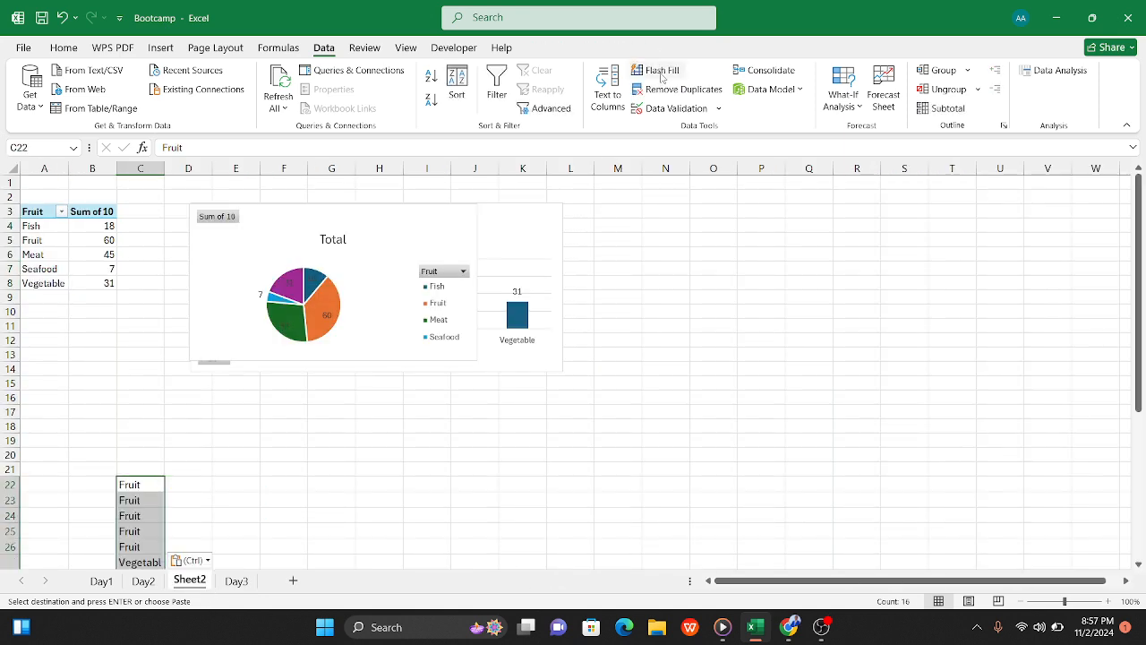
Step: Remove the duplicate categories from the pasted list in column C of Sheet2, treating the data as having no headers
left_click(677, 89)
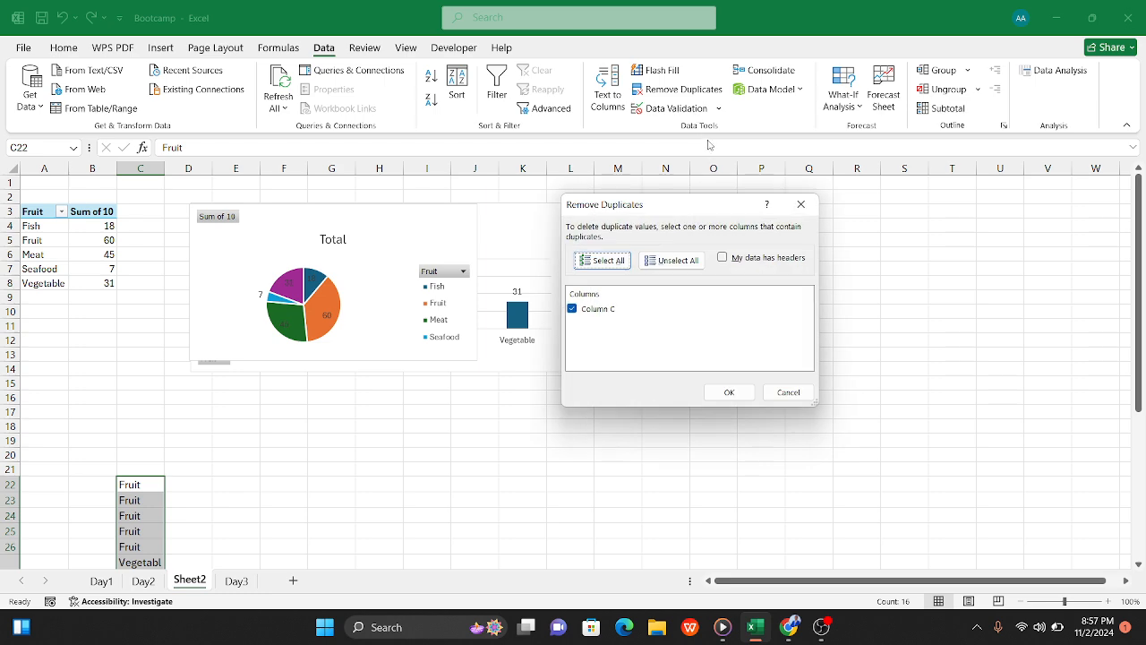
left_click(729, 392)
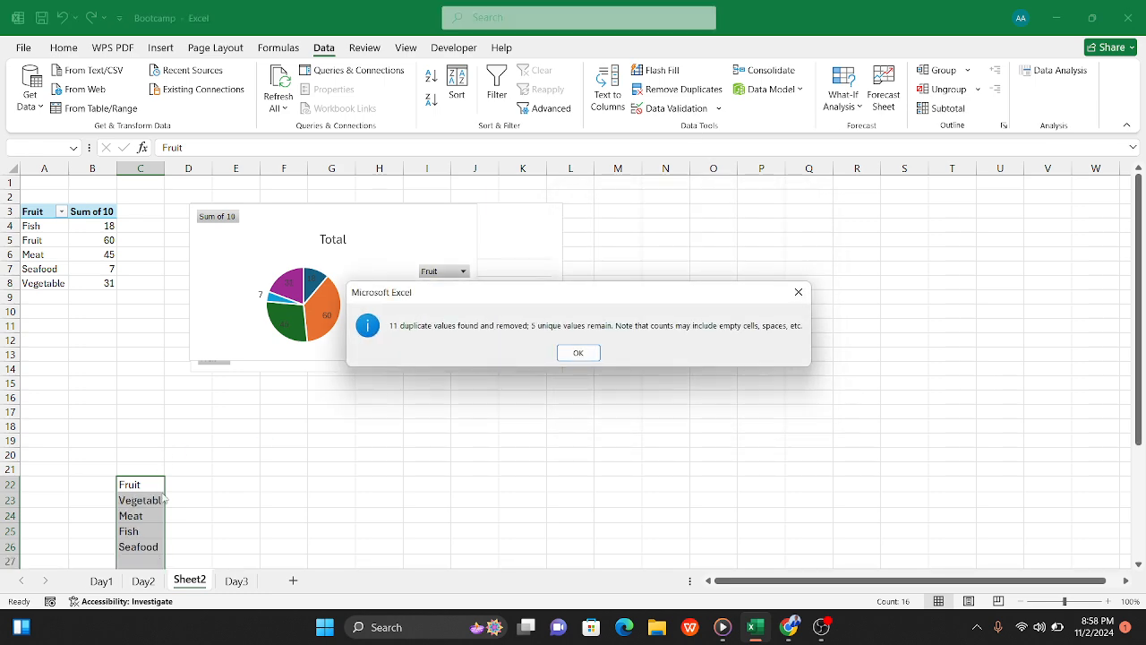
left_click(576, 353)
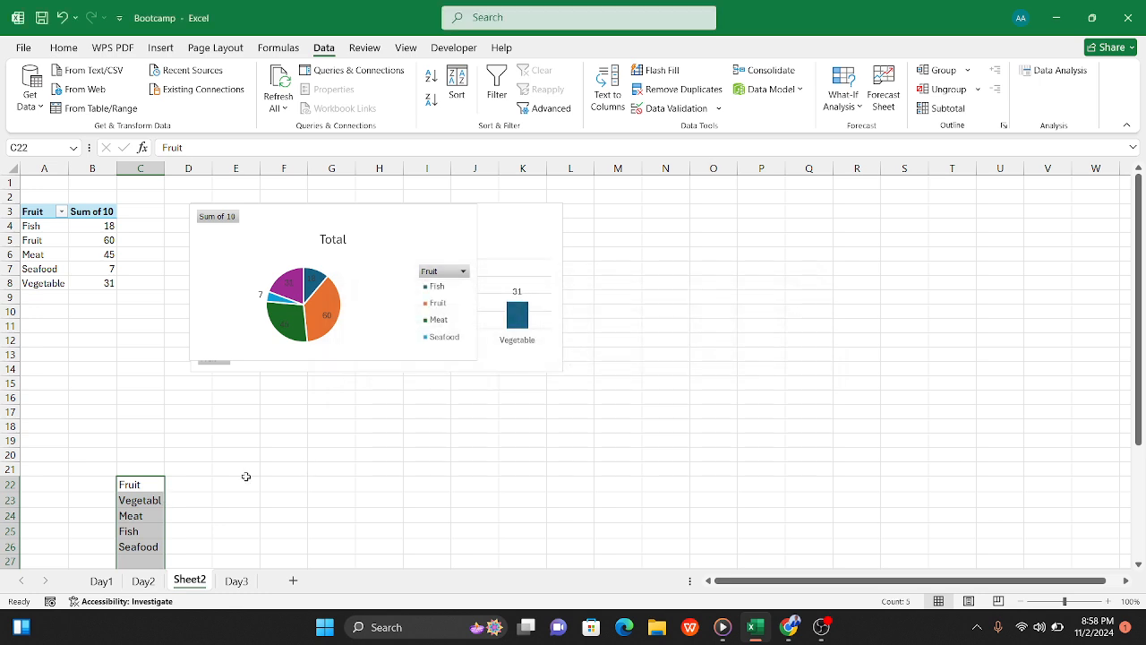
scroll(179, 487, "down", 2)
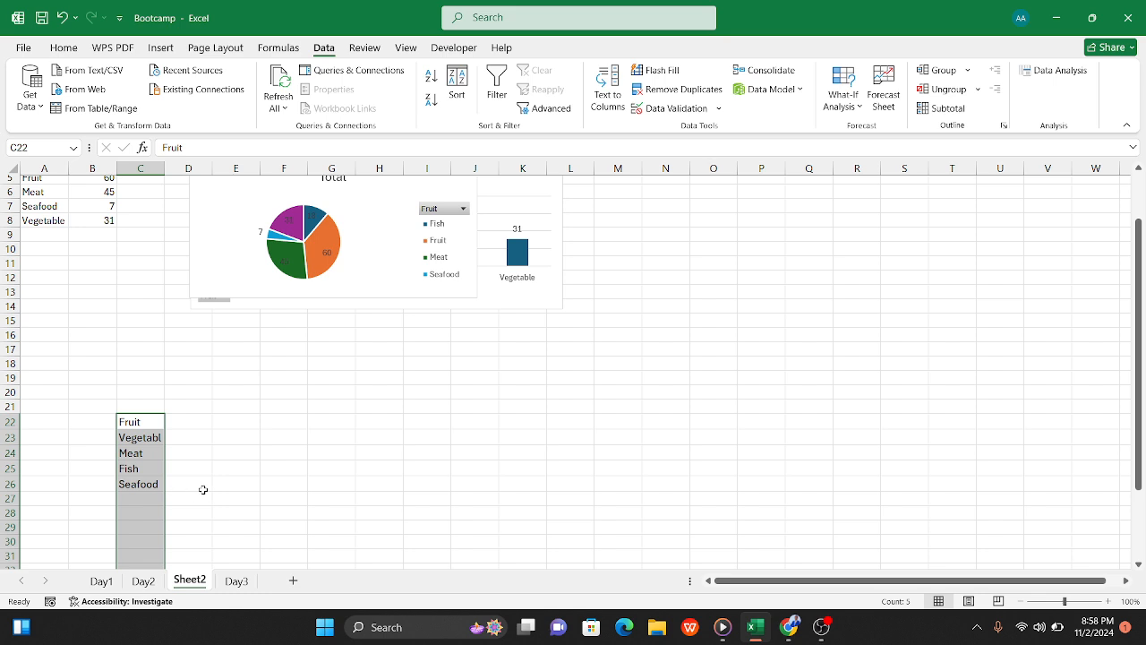
left_click(199, 490)
Step: Widen column C of Sheet2 to fit the Vegetable entry, and return to the Day3 sheet
left_click(145, 441)
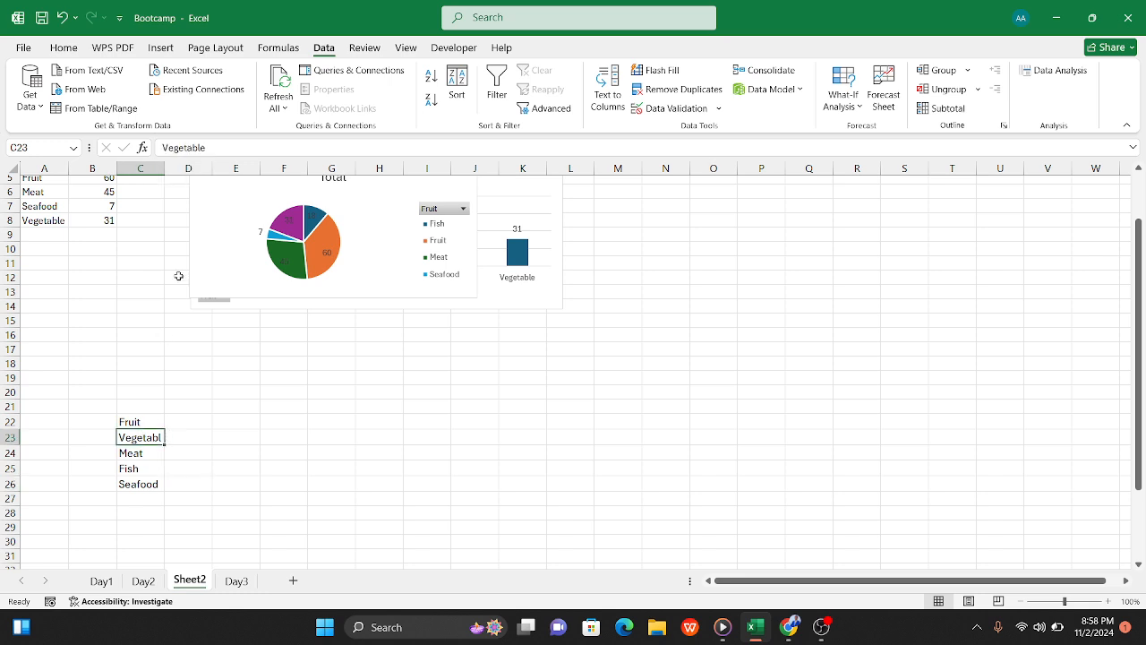
left_click_drag(164, 164, 192, 165)
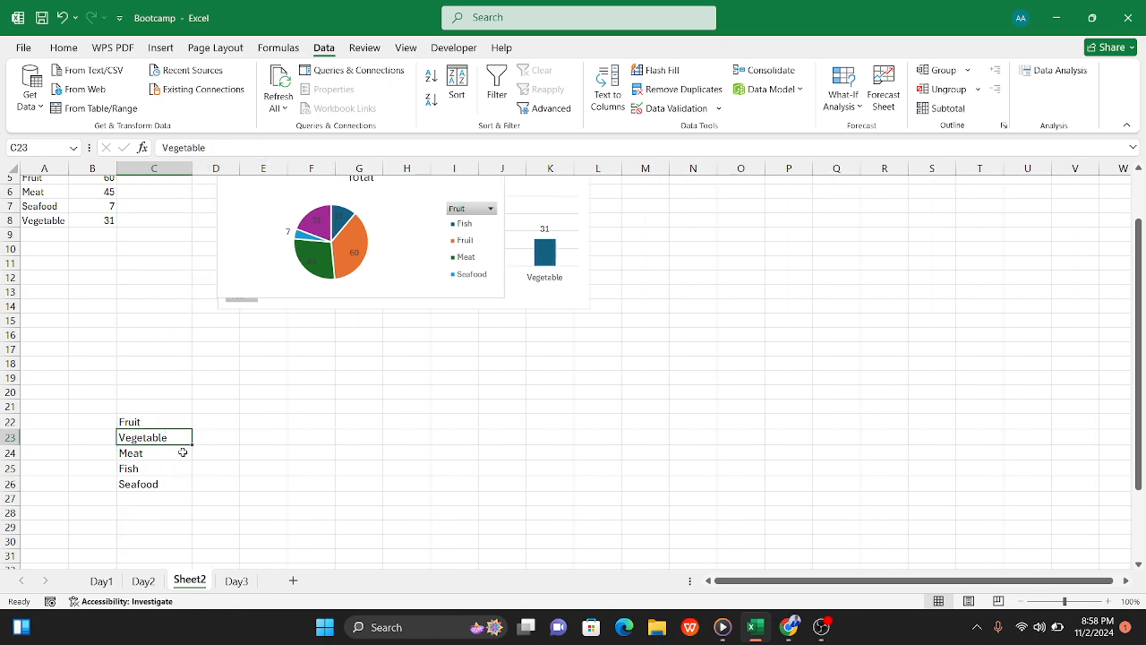
left_click(251, 457)
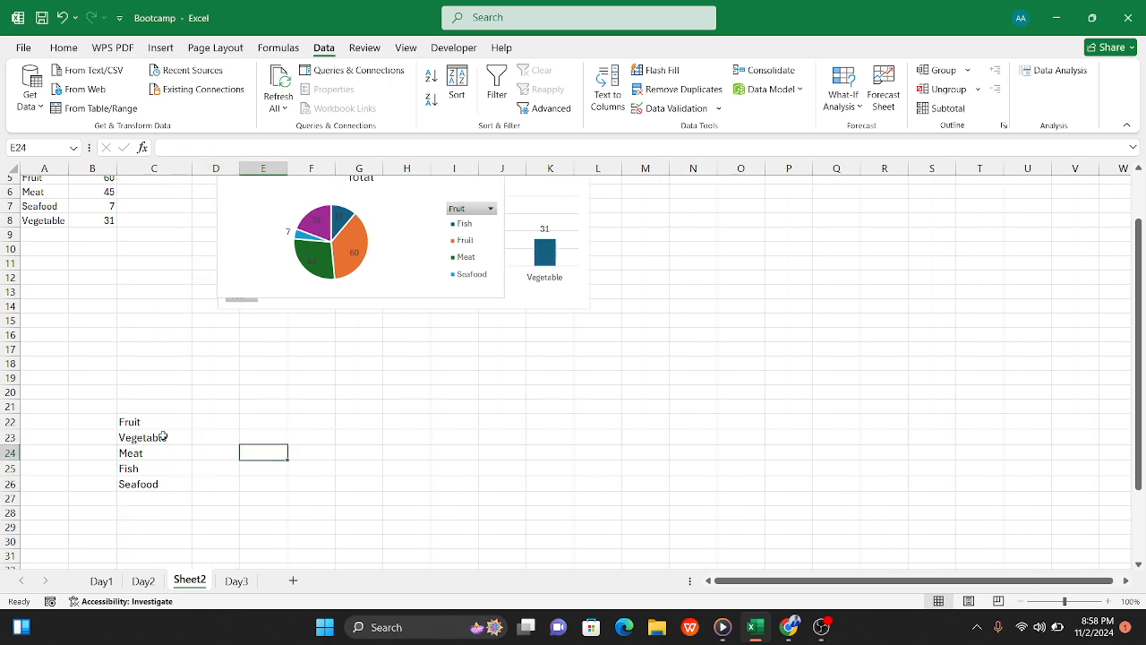
left_click(229, 587)
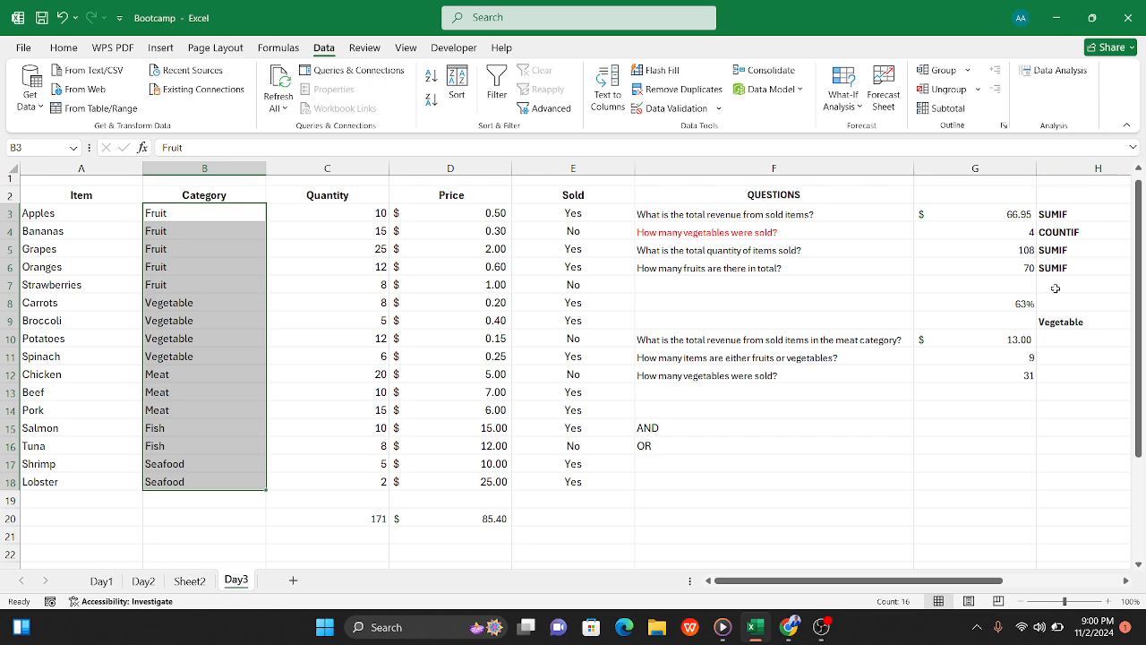
mouse_move(821, 626)
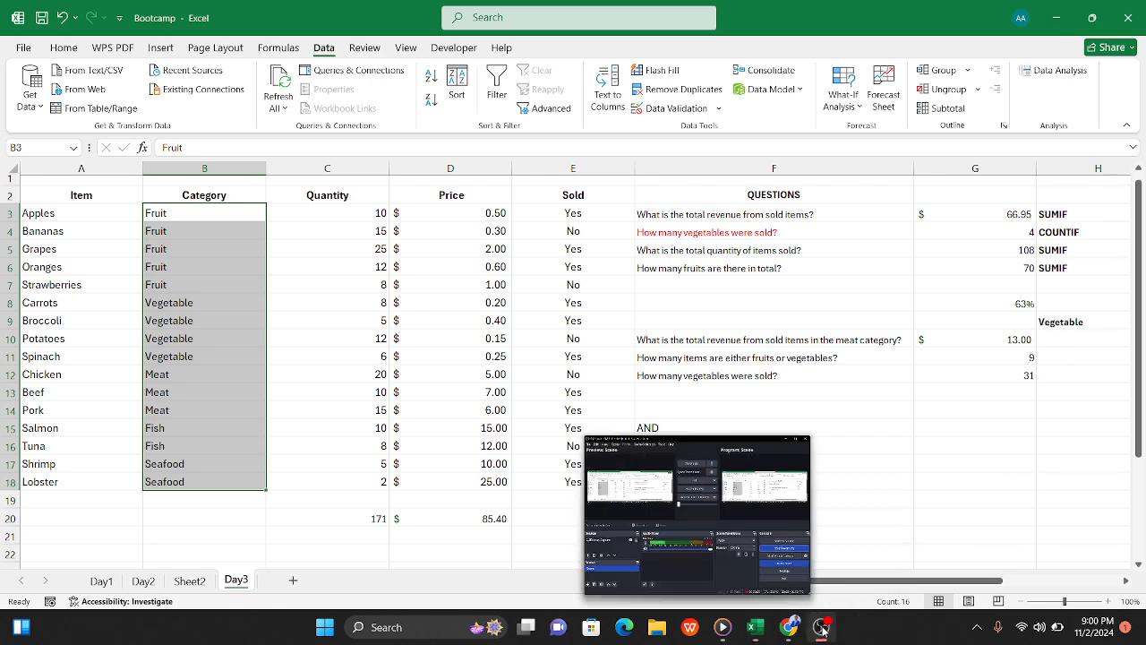